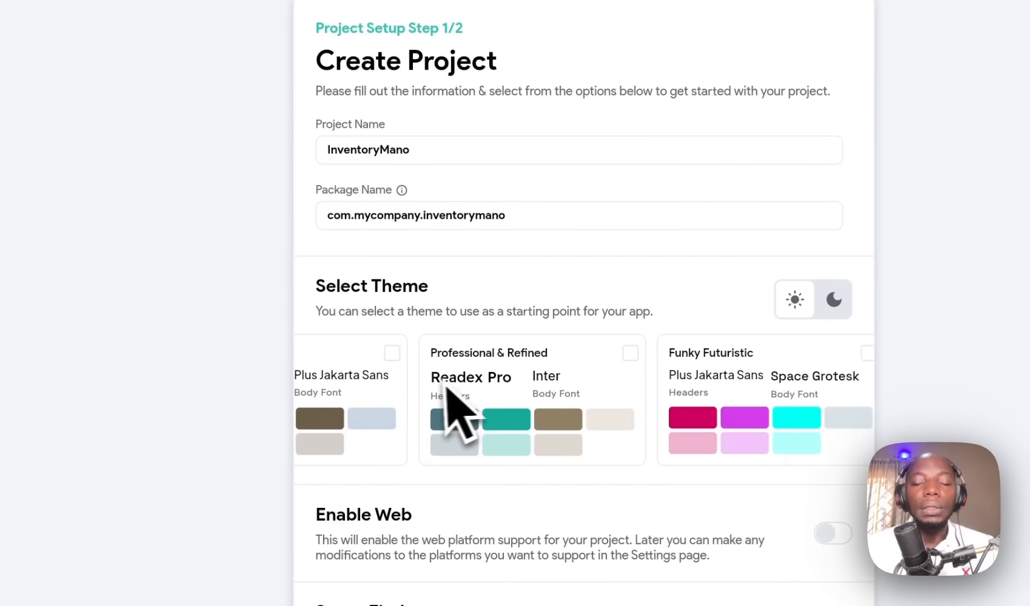
Step: Keep the Default theme and advance to the Firebase setup step, leaving the initial page unset
{"action": "scroll", "coordinate": [501, 395], "scroll_direction": "left", "scroll_amount": 15}
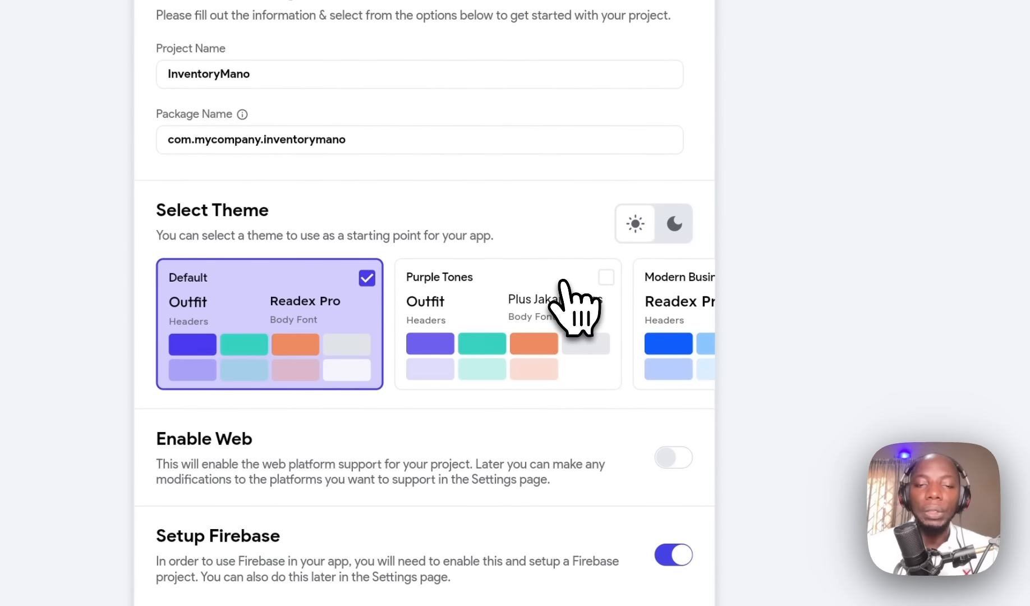
{"action": "scroll", "coordinate": [522, 332], "scroll_direction": "right", "scroll_amount": 20}
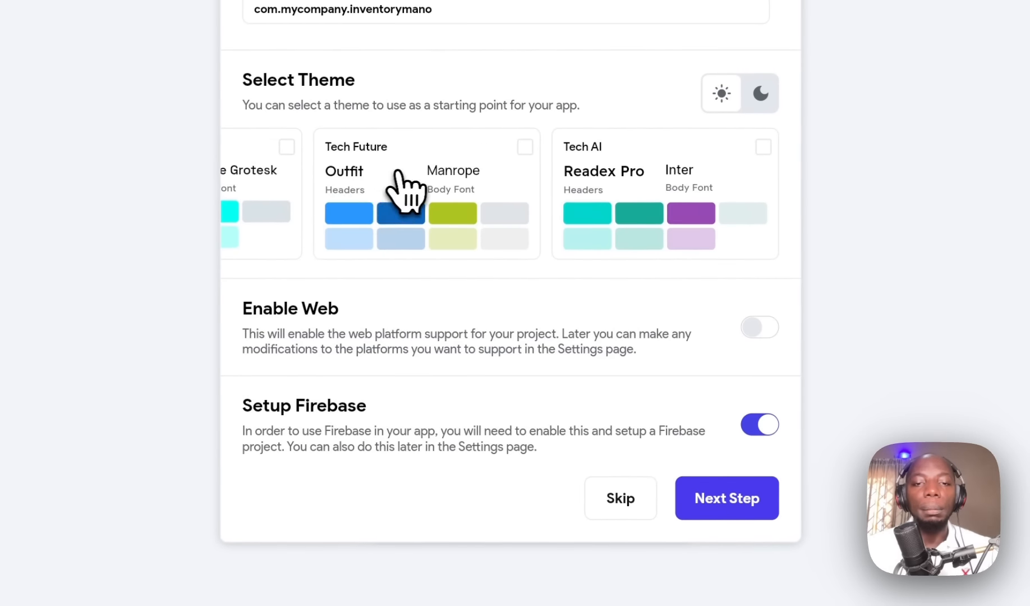
{"action": "scroll", "coordinate": [399, 186], "scroll_direction": "left", "scroll_amount": 15}
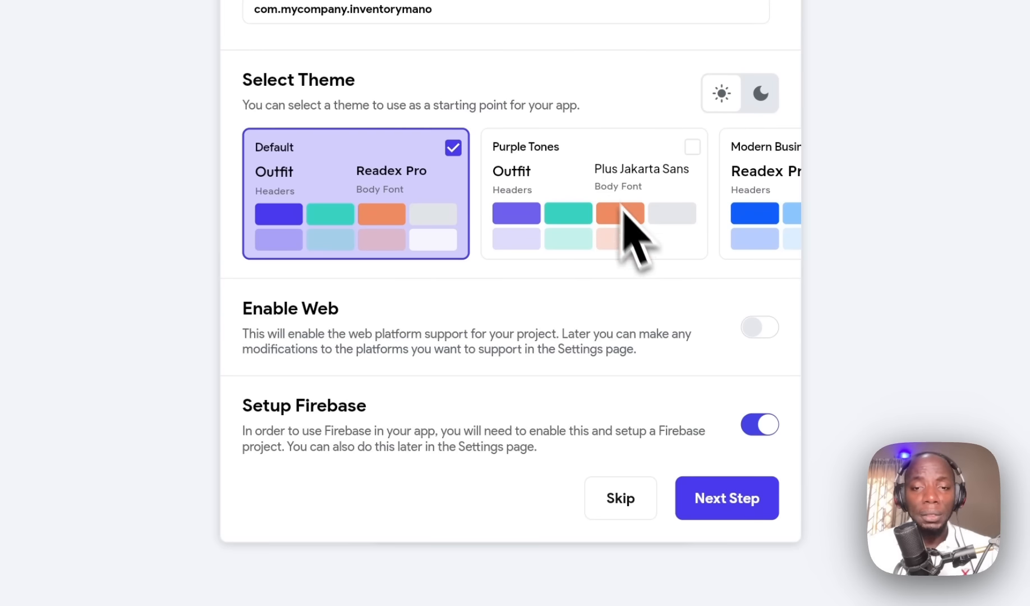
{"action": "left_click", "coordinate": [727, 498]}
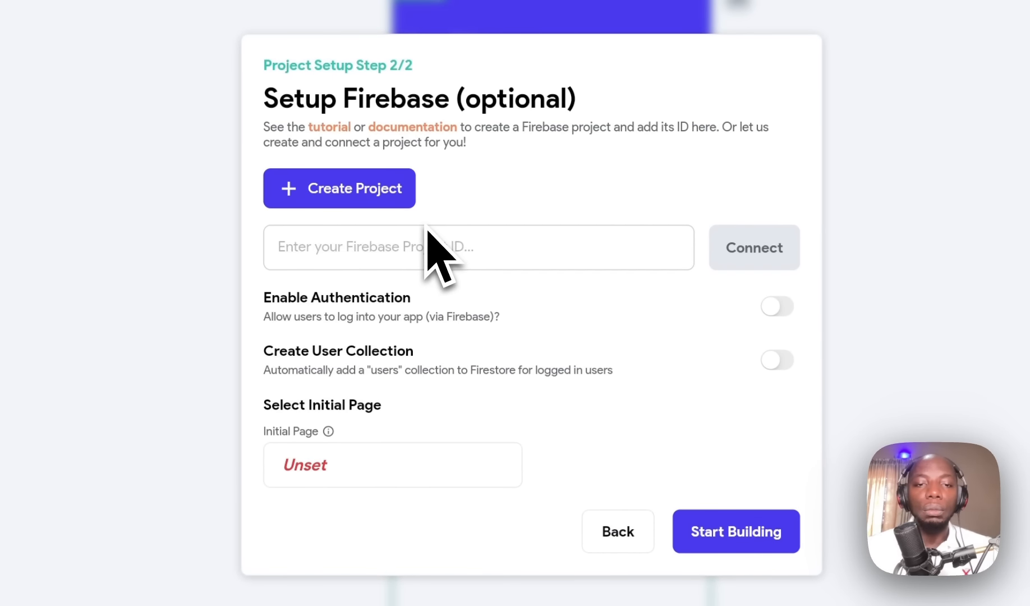
{"action": "left_click", "coordinate": [483, 471]}
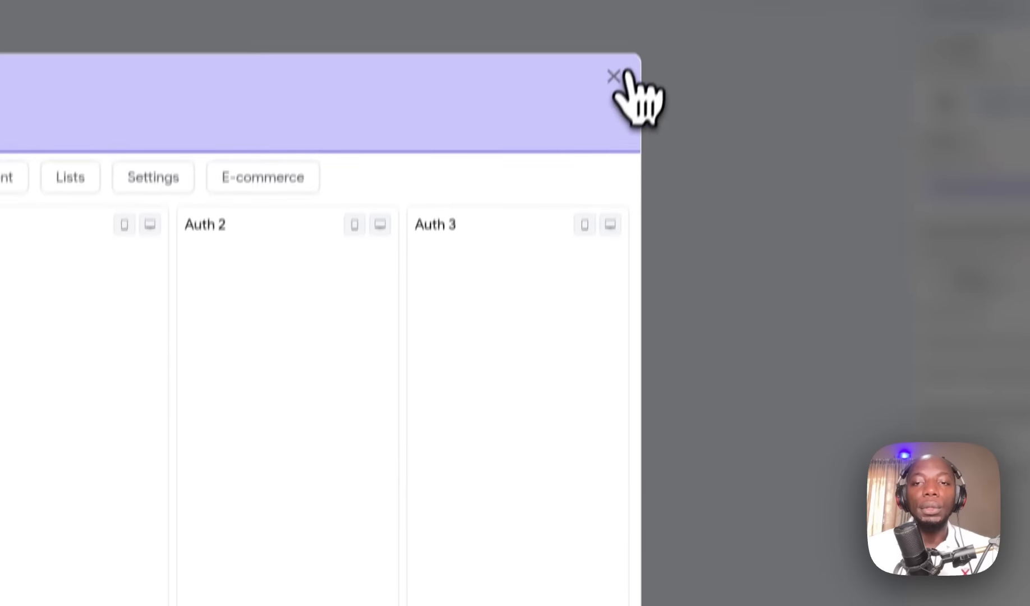
{"action": "left_click", "coordinate": [618, 84]}
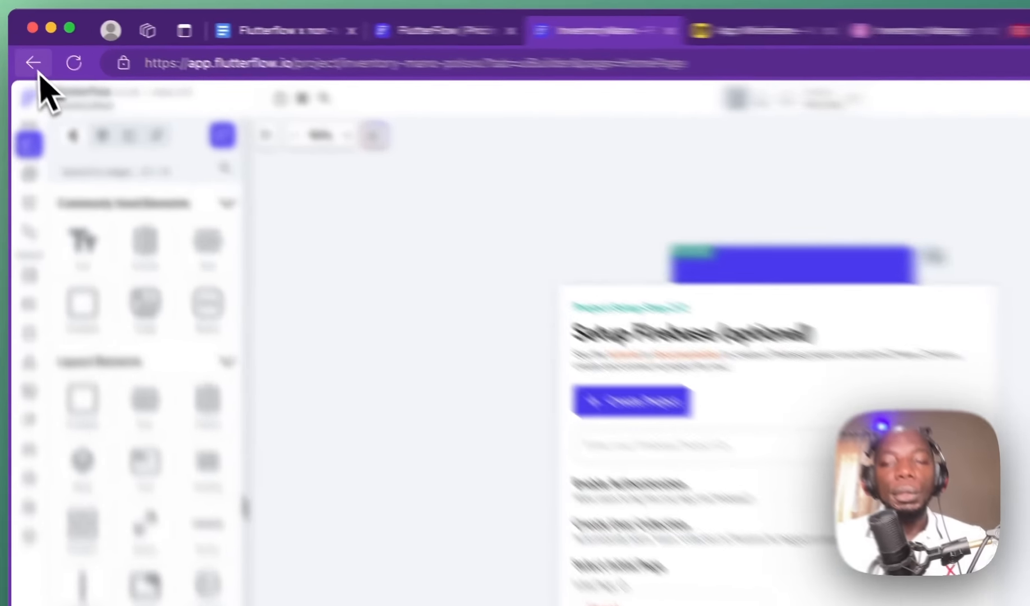
Step: Abandon the new project and open Beta Tasks with its pages and components listed
{"action": "left_click", "coordinate": [24, 44]}
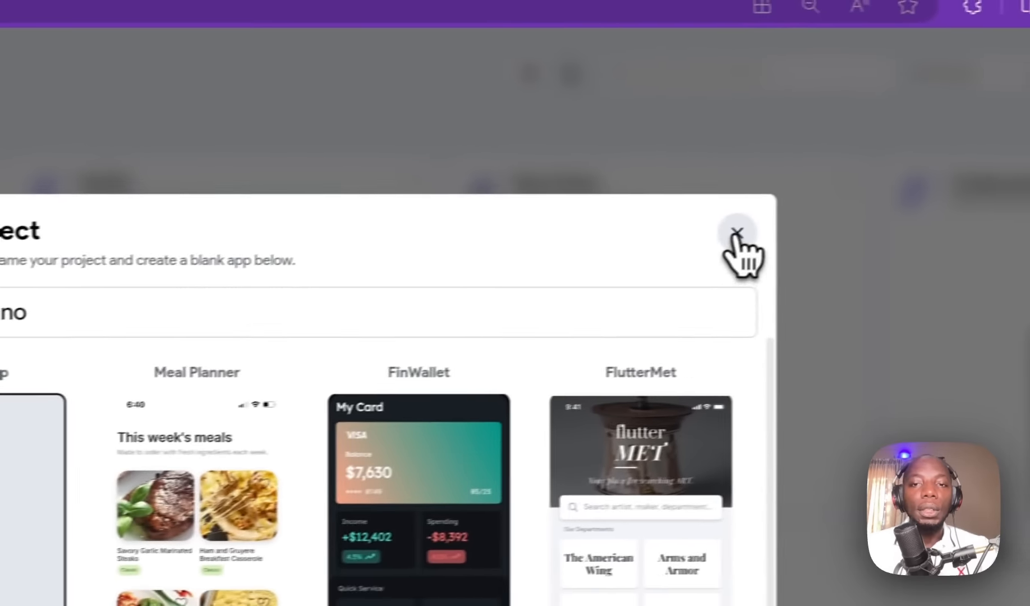
{"action": "left_click", "coordinate": [1015, 200]}
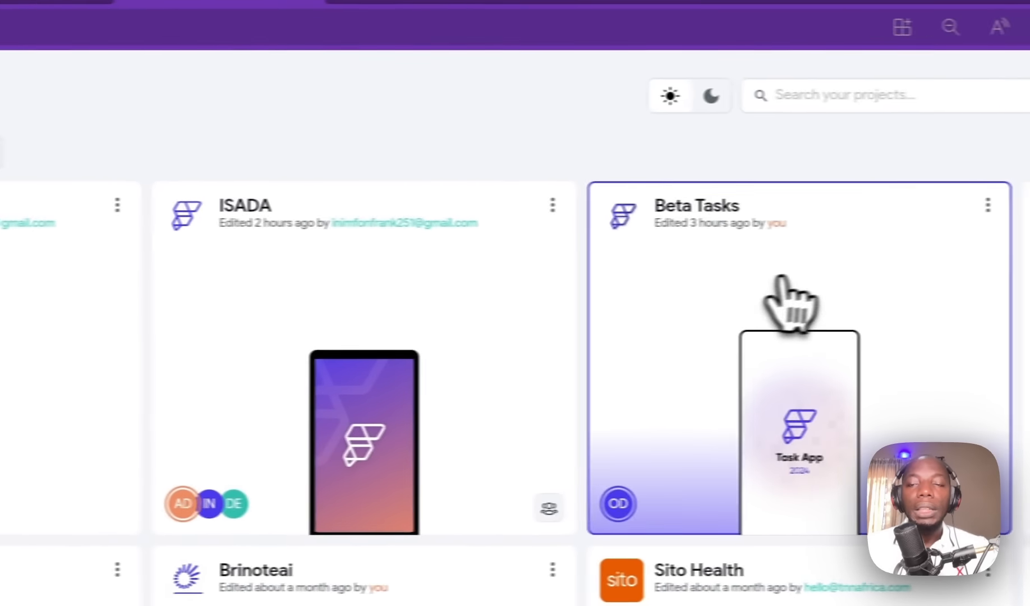
{"action": "left_click", "coordinate": [781, 277]}
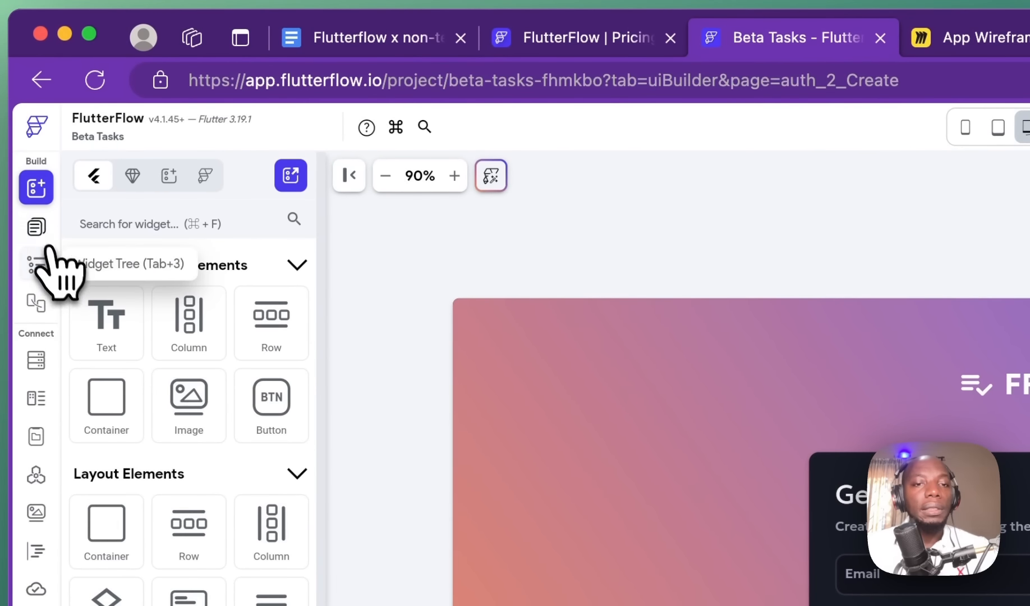
{"action": "left_click", "coordinate": [34, 226]}
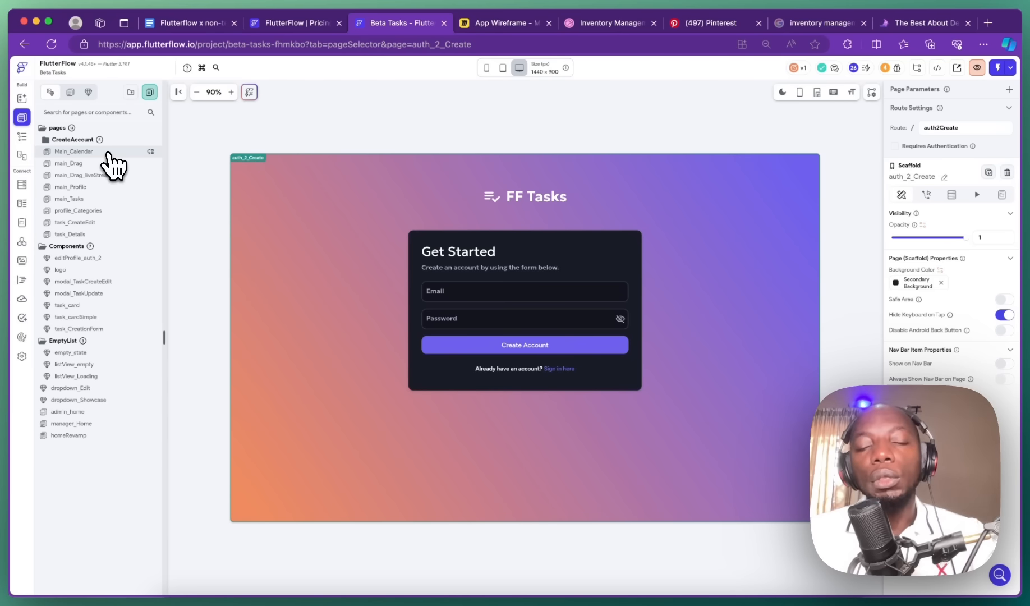
Step: Delete the logo component and unused pages, then remove the AppBar from homeRevamp
{"action": "left_click", "coordinate": [110, 154]}
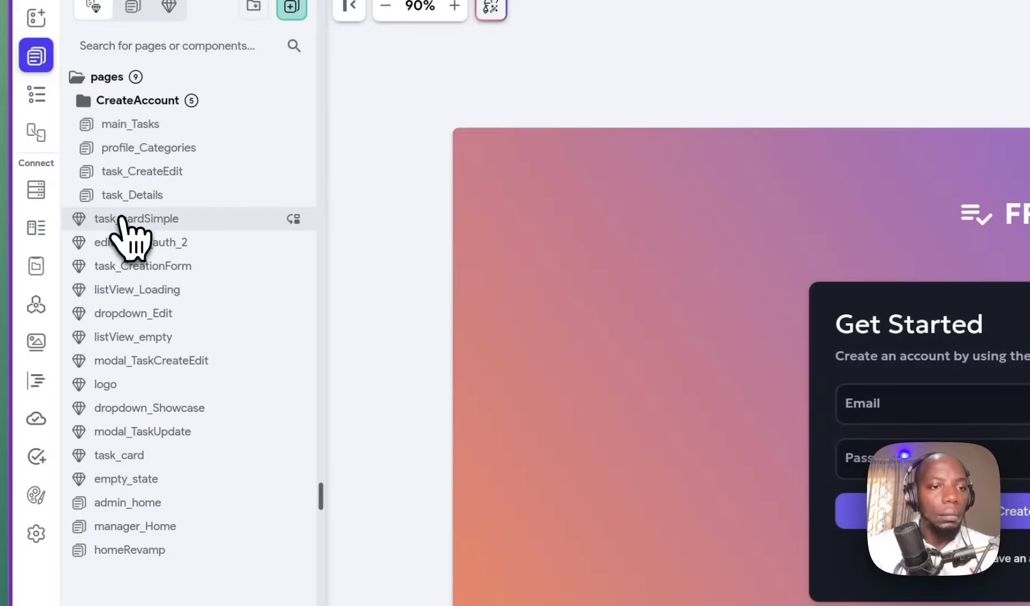
{"action": "scroll", "coordinate": [126, 230], "scroll_direction": "down", "scroll_amount": 3}
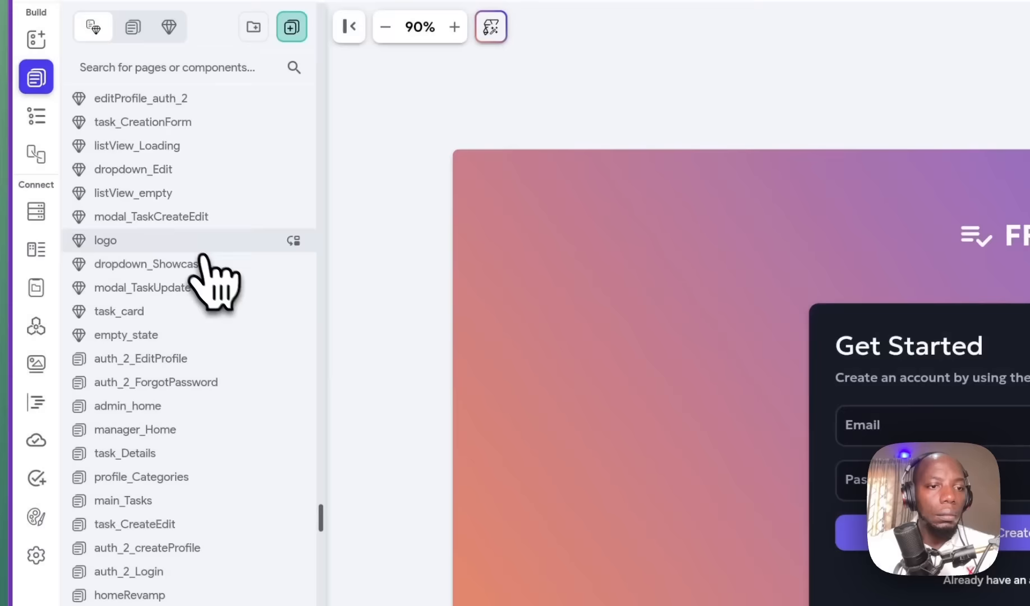
{"action": "right_click", "coordinate": [135, 199]}
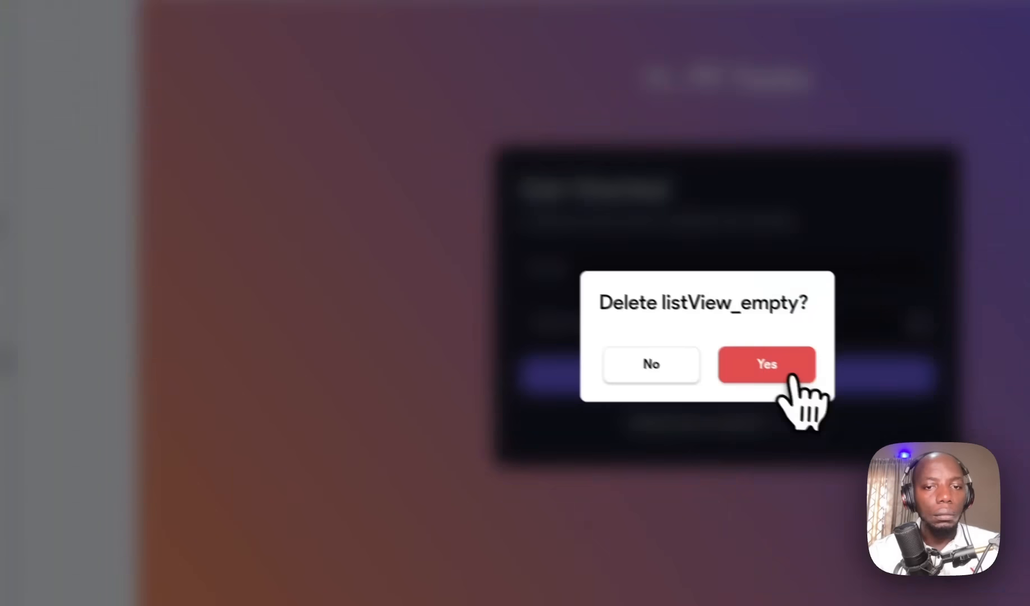
{"action": "left_click", "coordinate": [777, 416]}
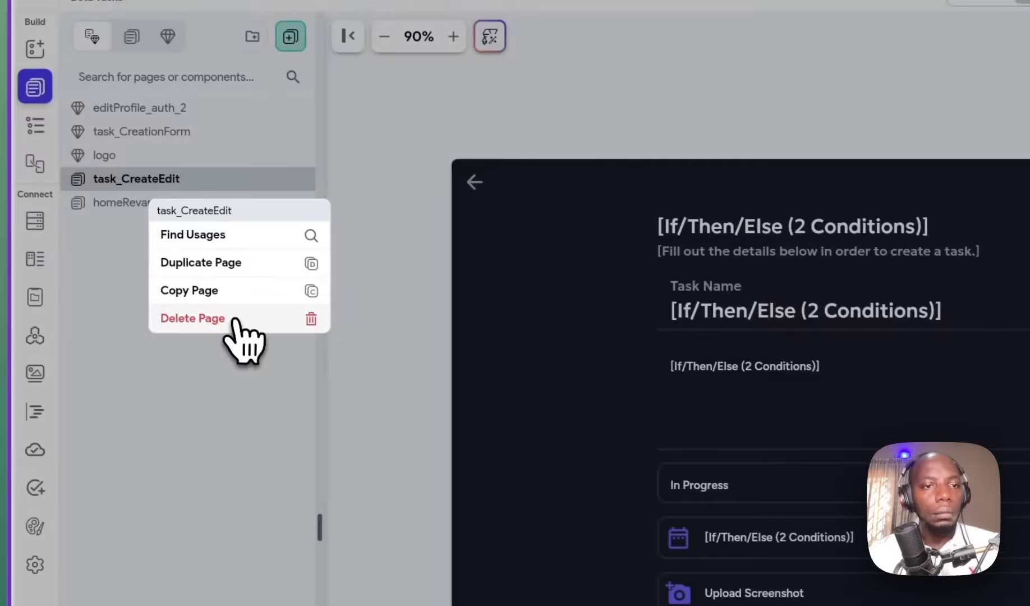
{"action": "left_click", "coordinate": [238, 322]}
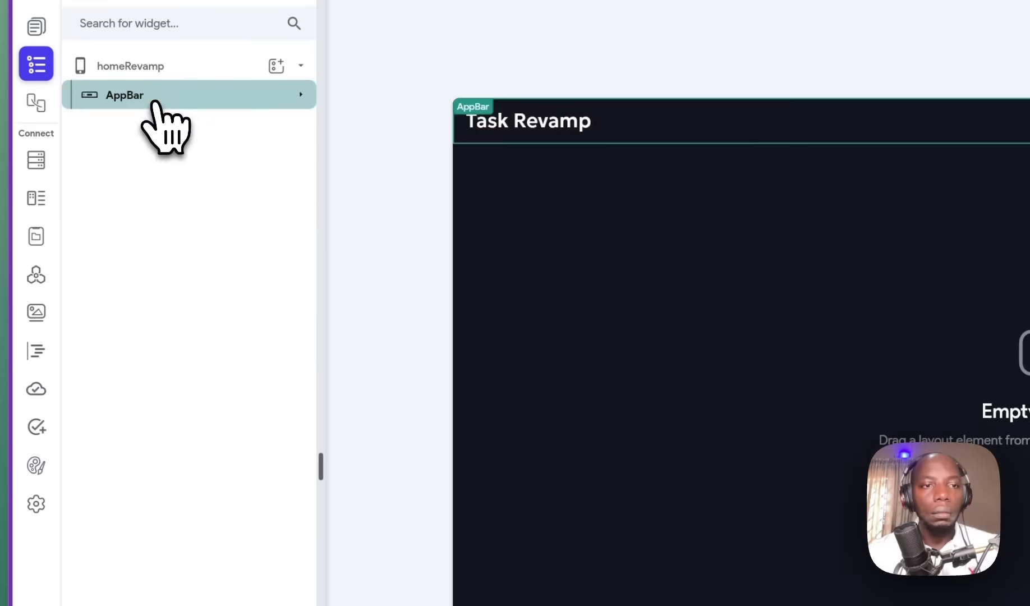
{"action": "key", "text": "Delete"}
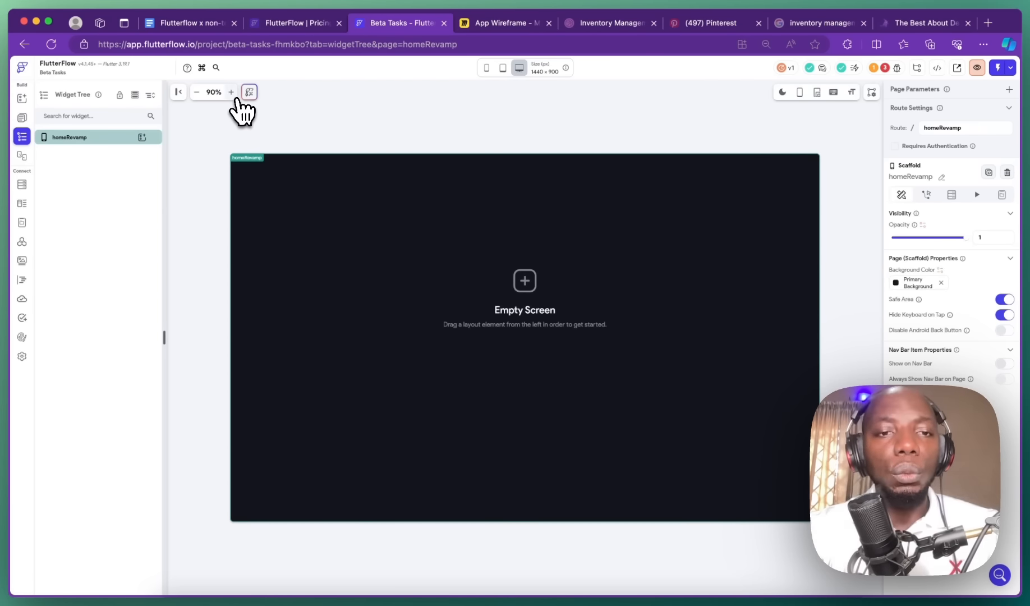
Step: Drop a Container onto homeRevamp from the Widget Palette, then delete it again
{"action": "mouse_move", "coordinate": [86, 79]}
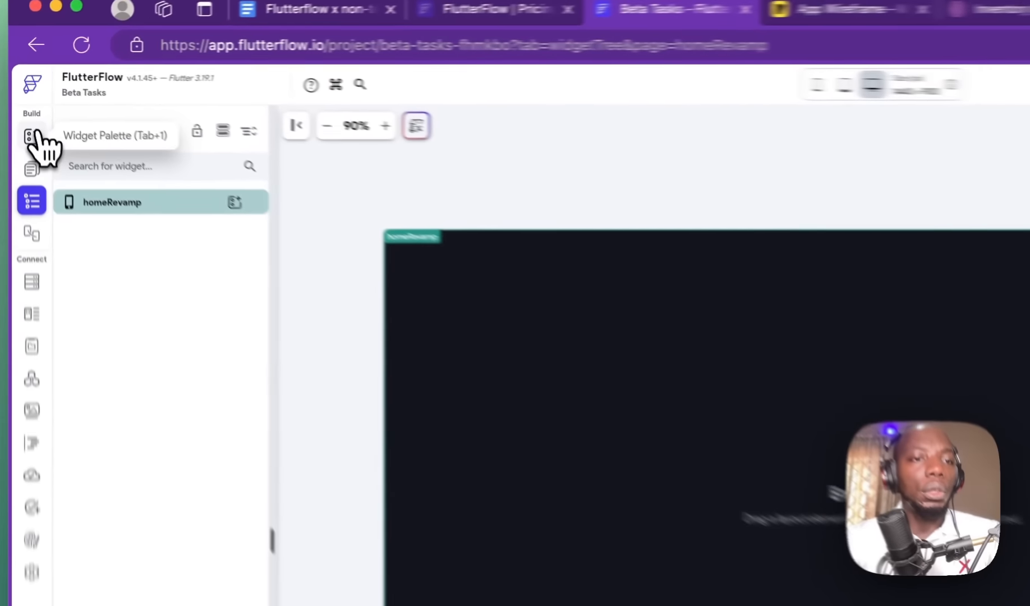
{"action": "left_click", "coordinate": [24, 99]}
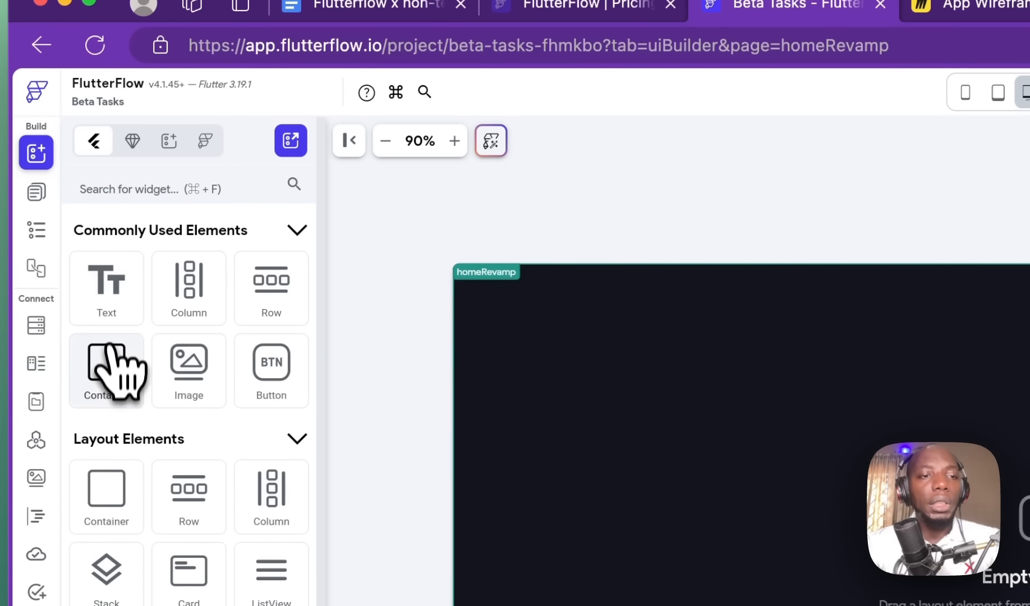
{"action": "left_click_drag", "start_coordinate": [111, 348], "coordinate": [1011, 566]}
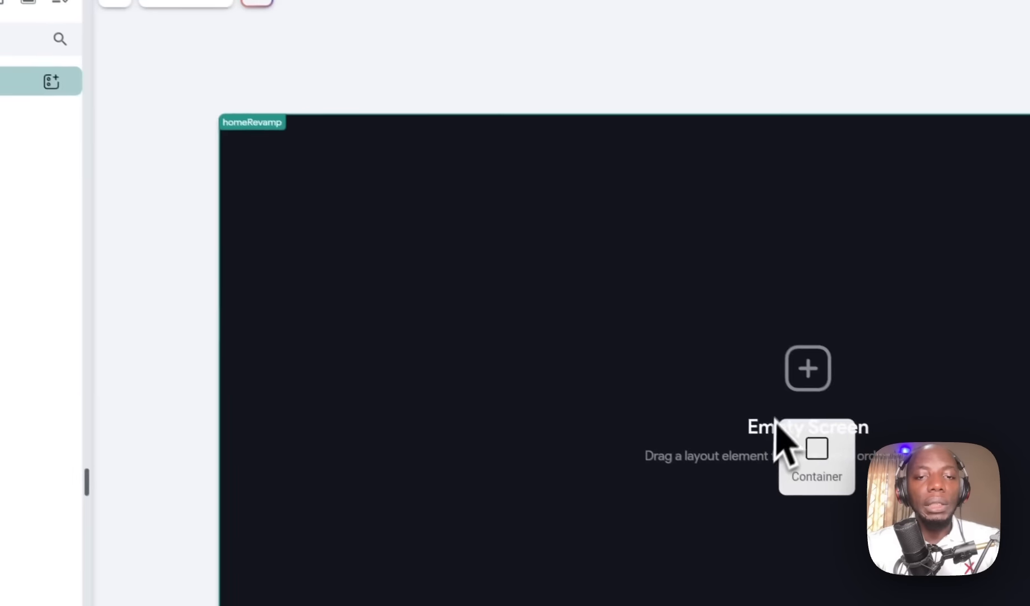
{"action": "left_click_drag", "start_coordinate": [775, 418], "coordinate": [777, 421]}
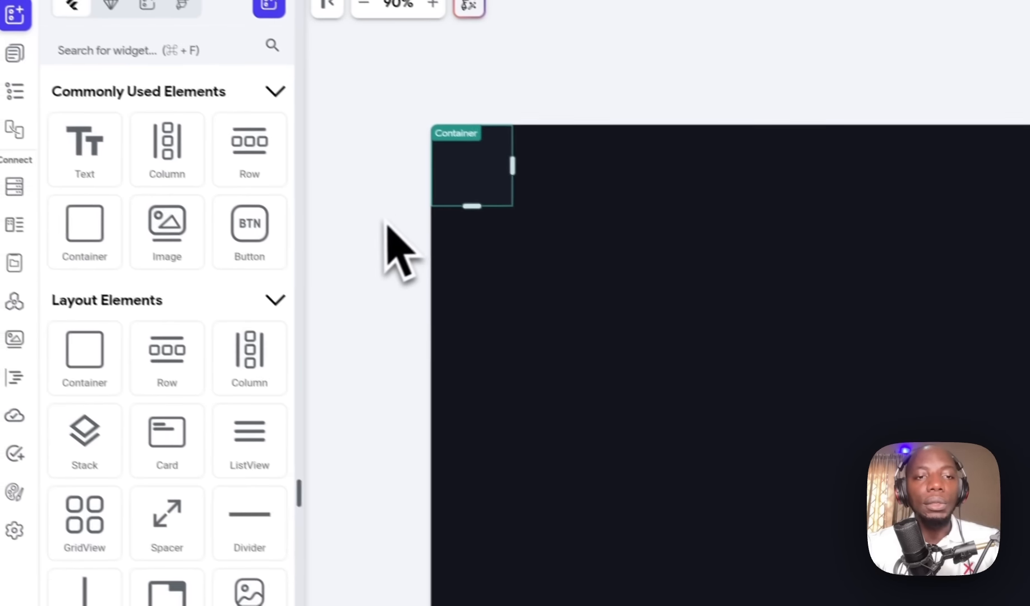
{"action": "key", "text": "BackSpace"}
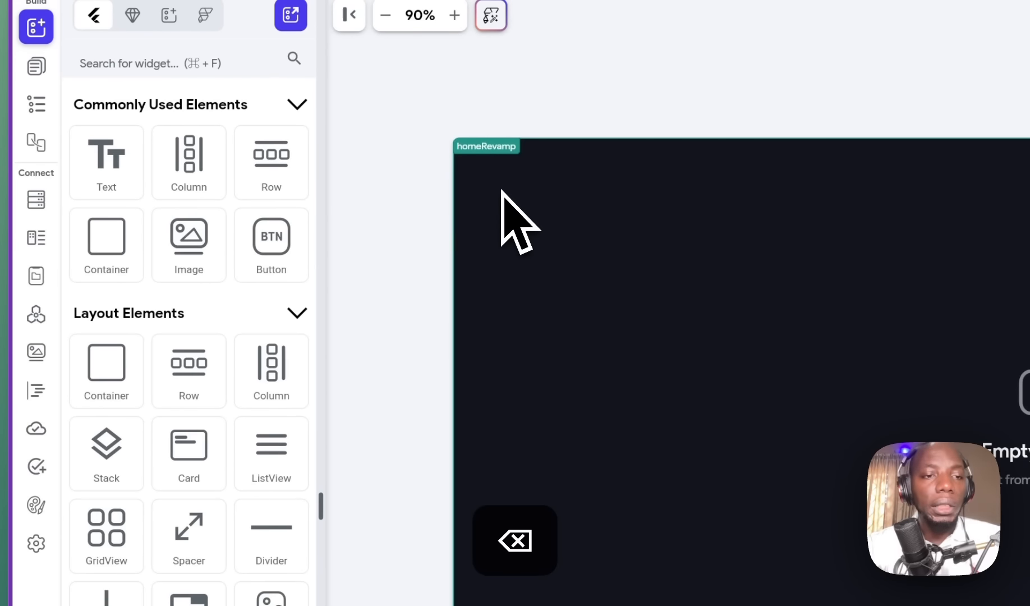
{"action": "left_click", "coordinate": [36, 67]}
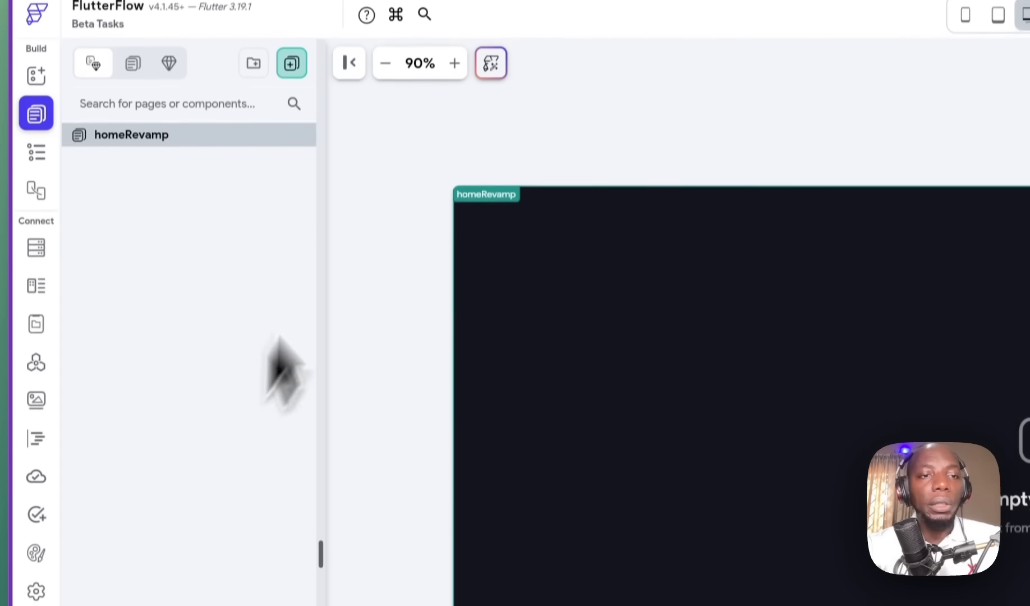
Step: Create a blank page named 'about', then return to the homeRevamp page
{"action": "left_click", "coordinate": [288, 92]}
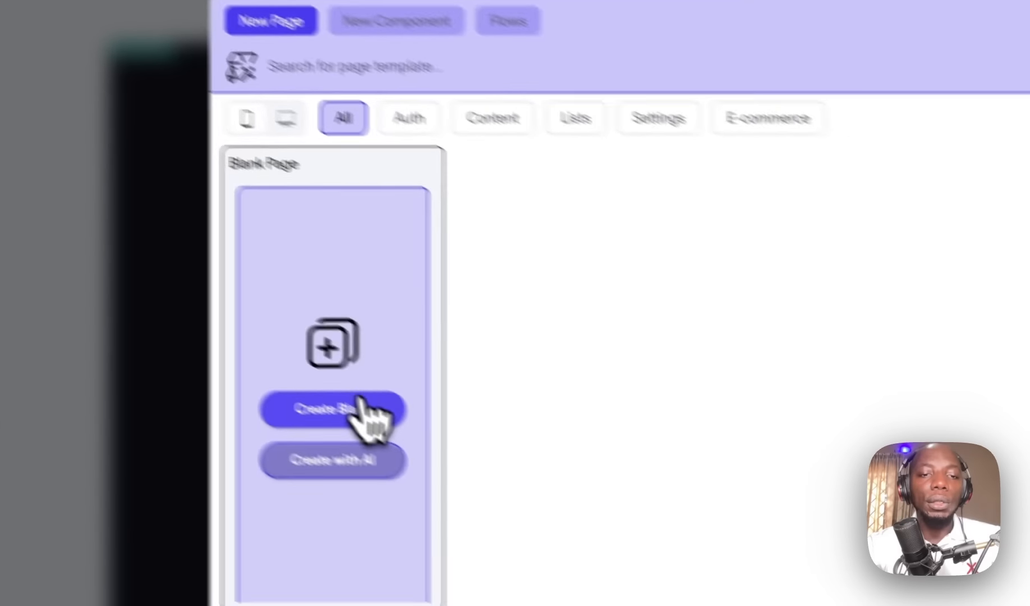
{"action": "left_click", "coordinate": [360, 400]}
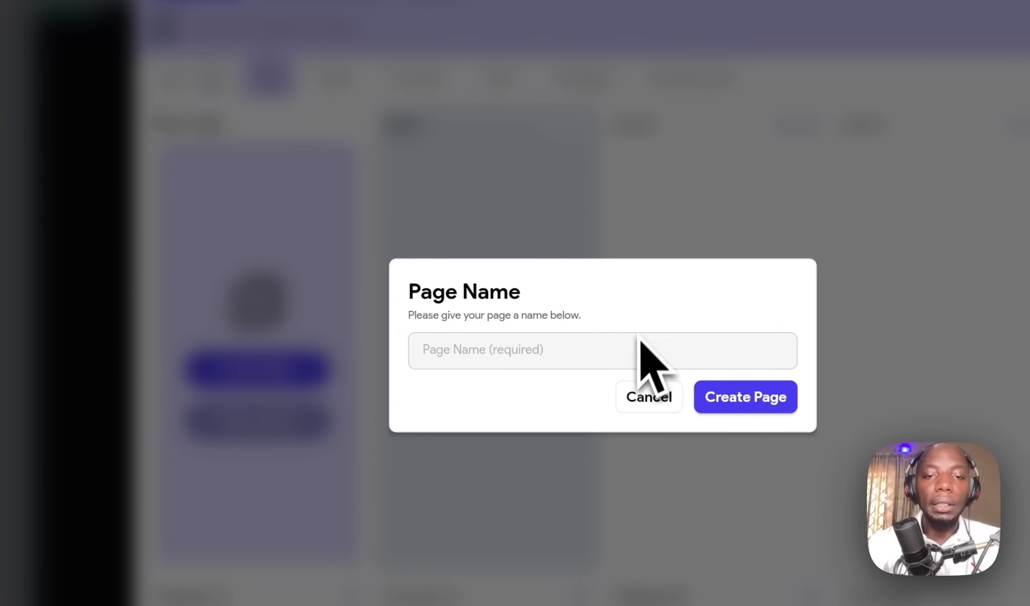
{"action": "left_click", "coordinate": [609, 362]}
{"action": "type", "text": "about"}
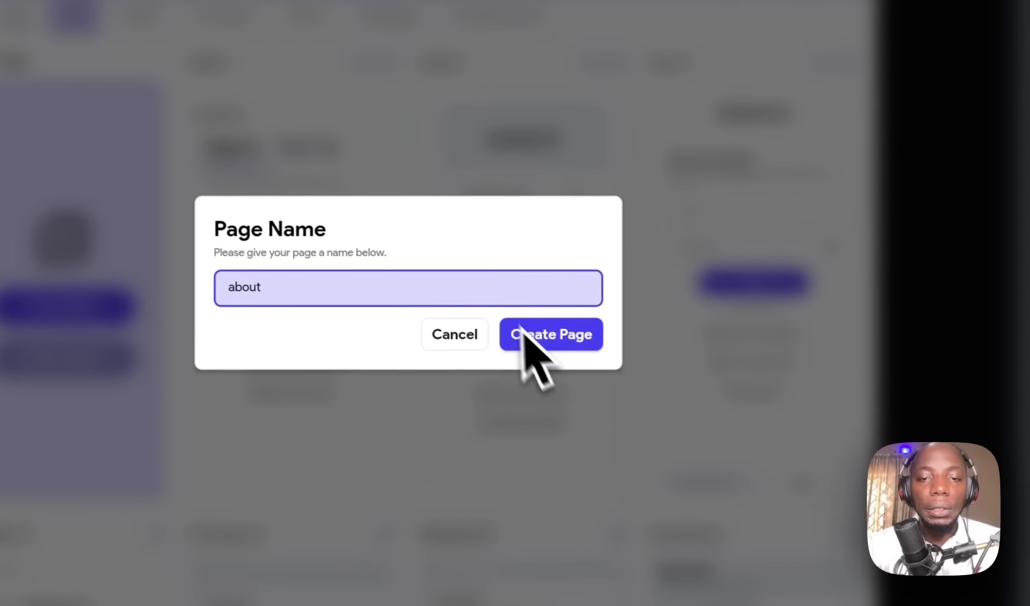
{"action": "left_click", "coordinate": [746, 396]}
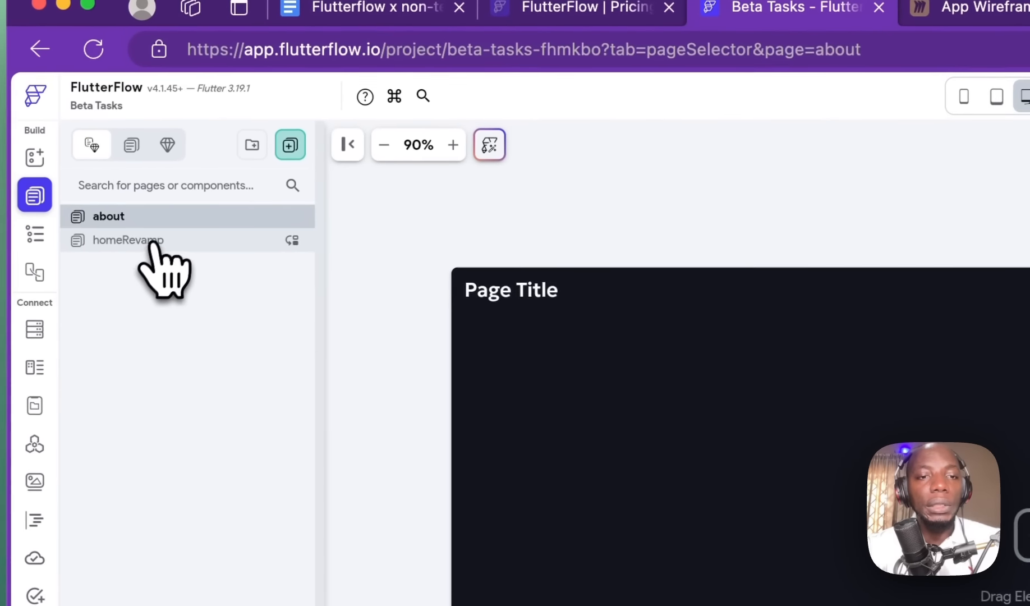
{"action": "left_click", "coordinate": [151, 247]}
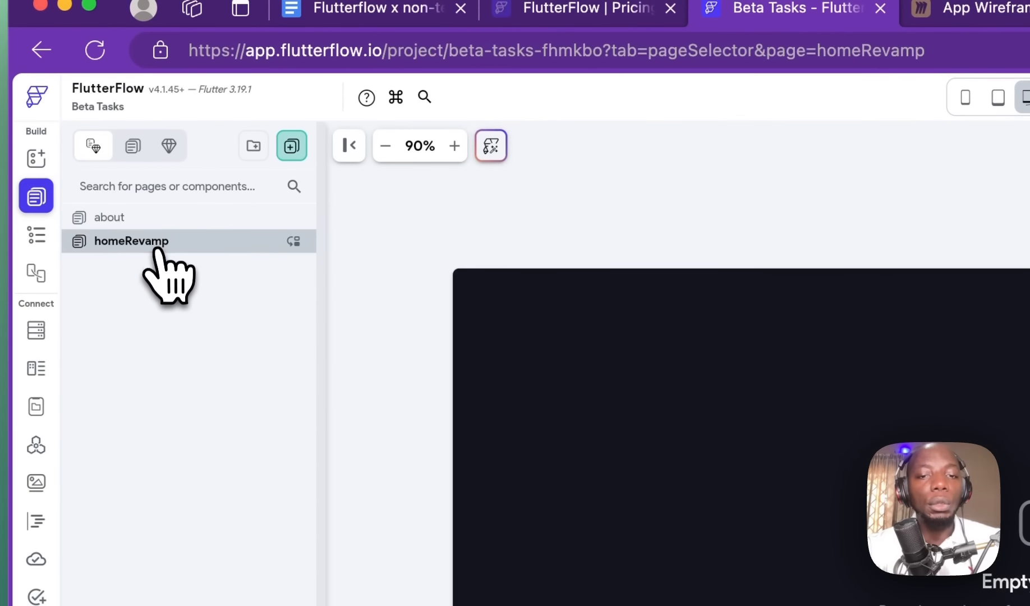
{"action": "left_click", "coordinate": [172, 219]}
{"action": "left_click", "coordinate": [180, 242]}
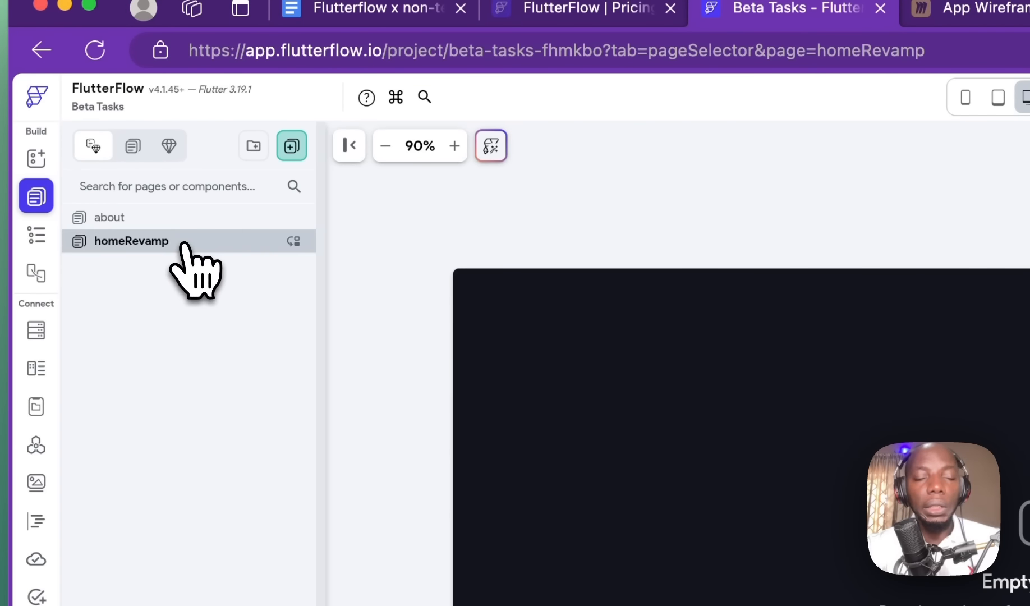
Step: Insert a Row as the child of the homeRevamp page and expand it in the widget tree
{"action": "left_click", "coordinate": [36, 239]}
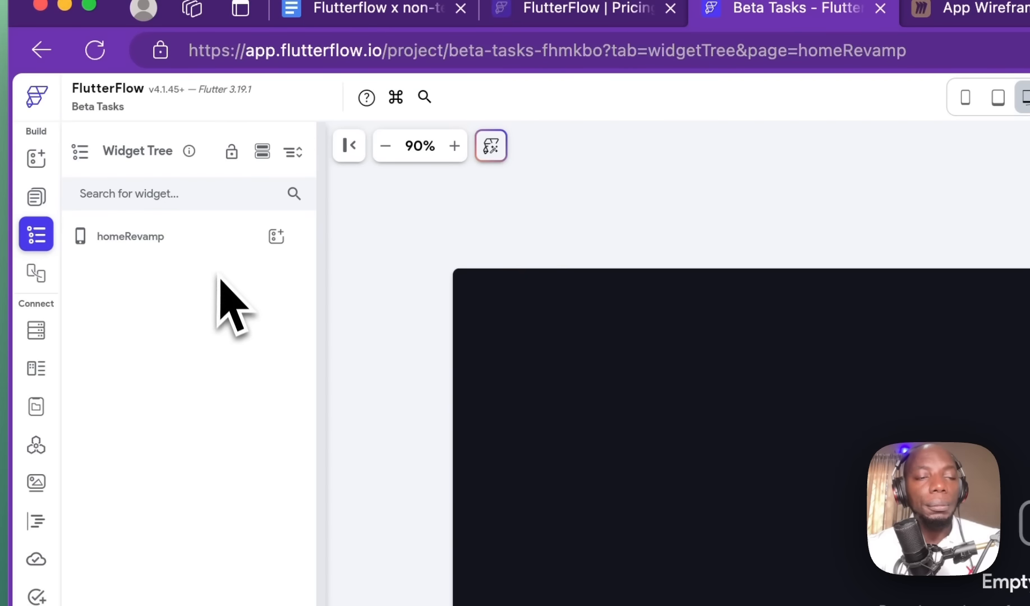
{"action": "left_click", "coordinate": [167, 238]}
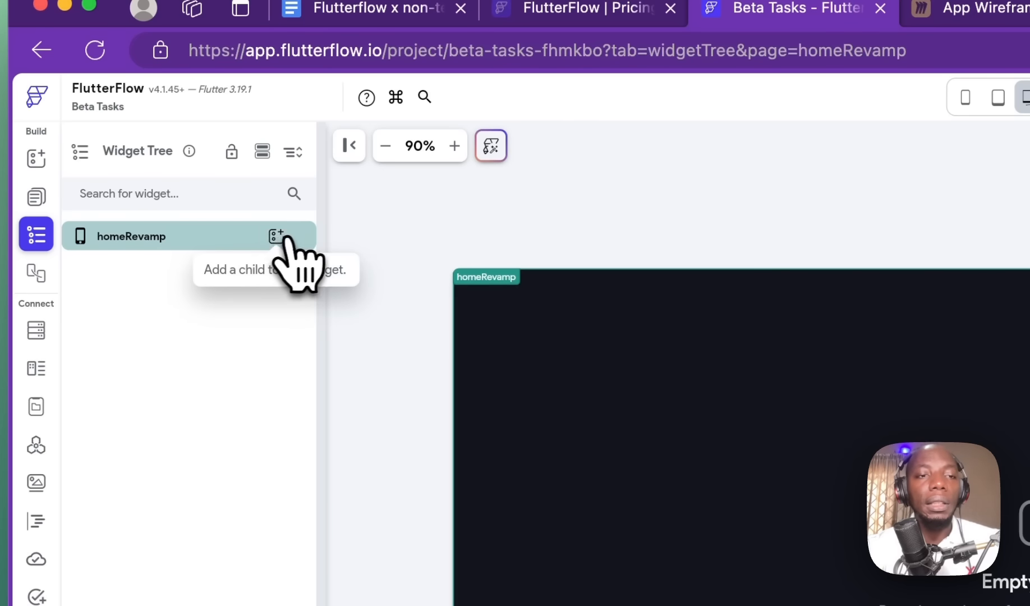
{"action": "left_click", "coordinate": [285, 240]}
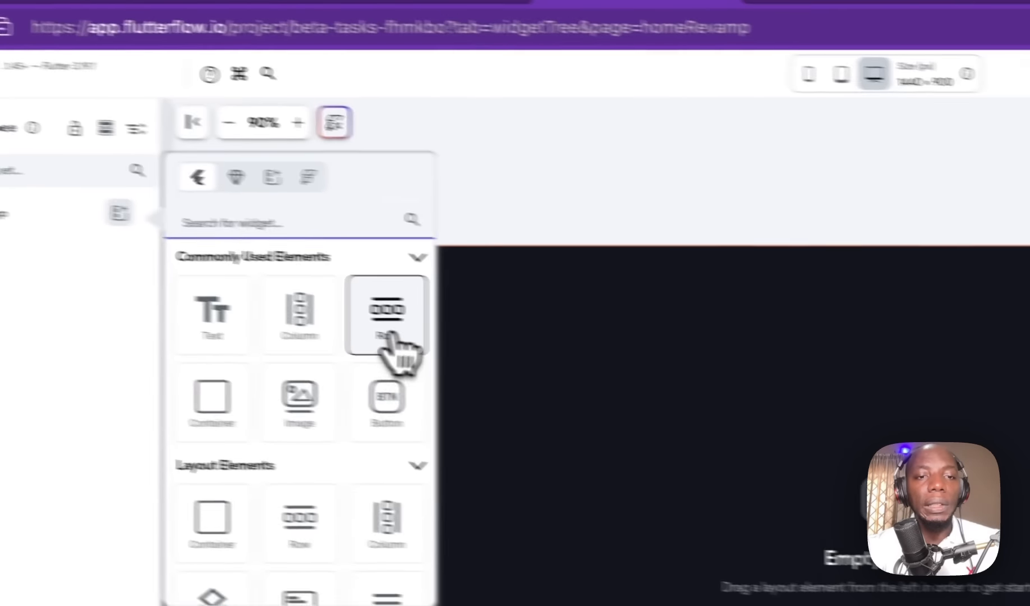
{"action": "left_click", "coordinate": [544, 337]}
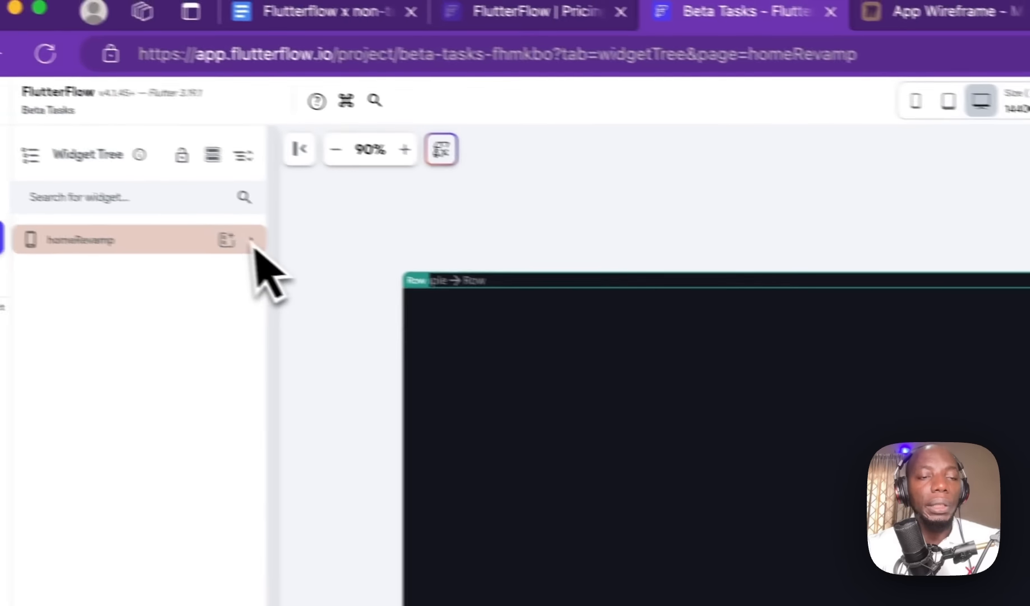
{"action": "left_click", "coordinate": [66, 200]}
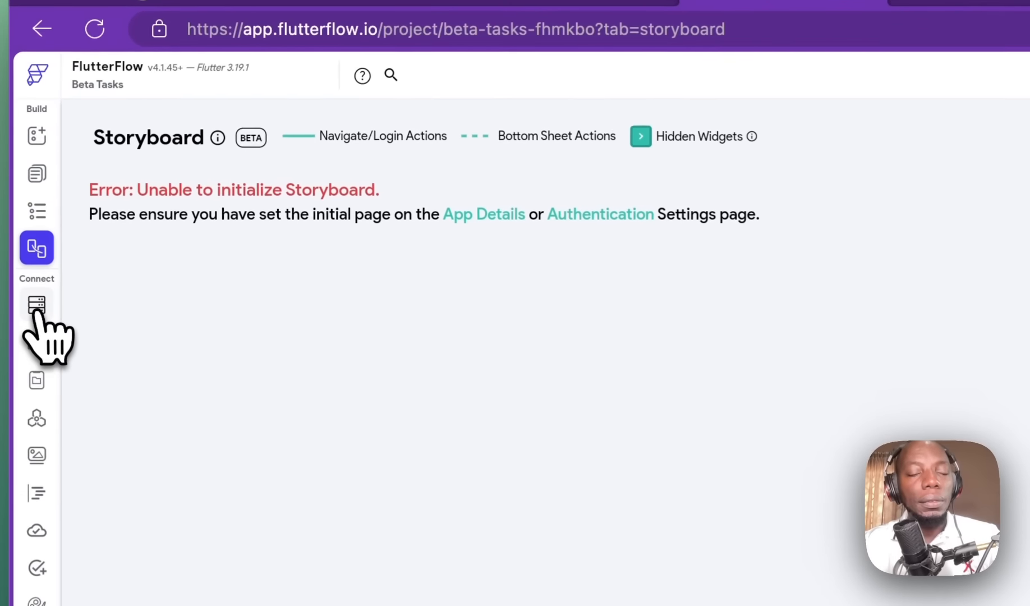
Step: Open the Firestore page to view the users, tasks and comments collection schemas
{"action": "left_click", "coordinate": [36, 308]}
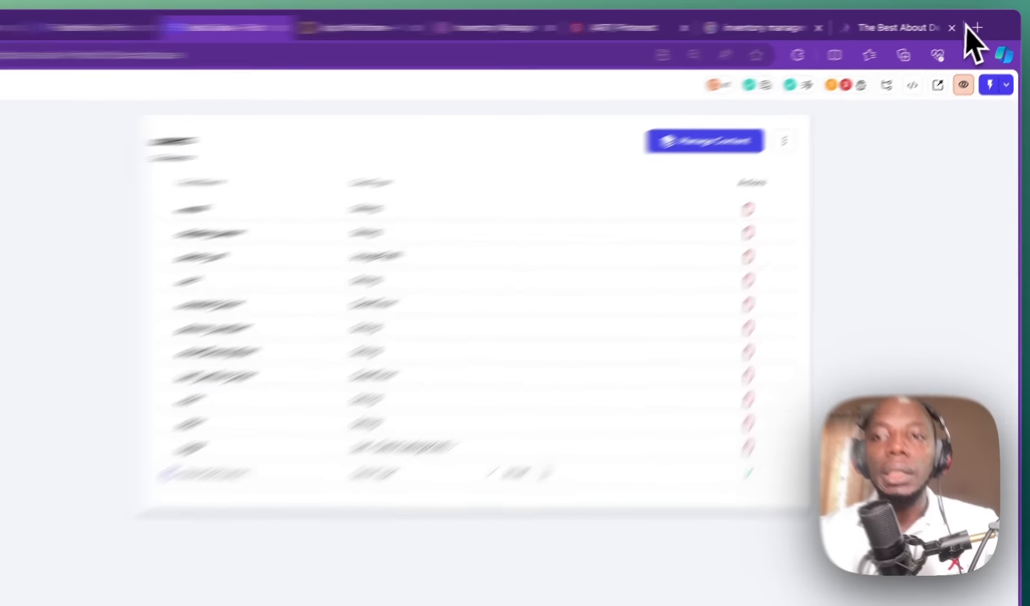
Step: Load the Firebase website in a new browser tab and reposition that tab
{"action": "left_click", "coordinate": [987, 23]}
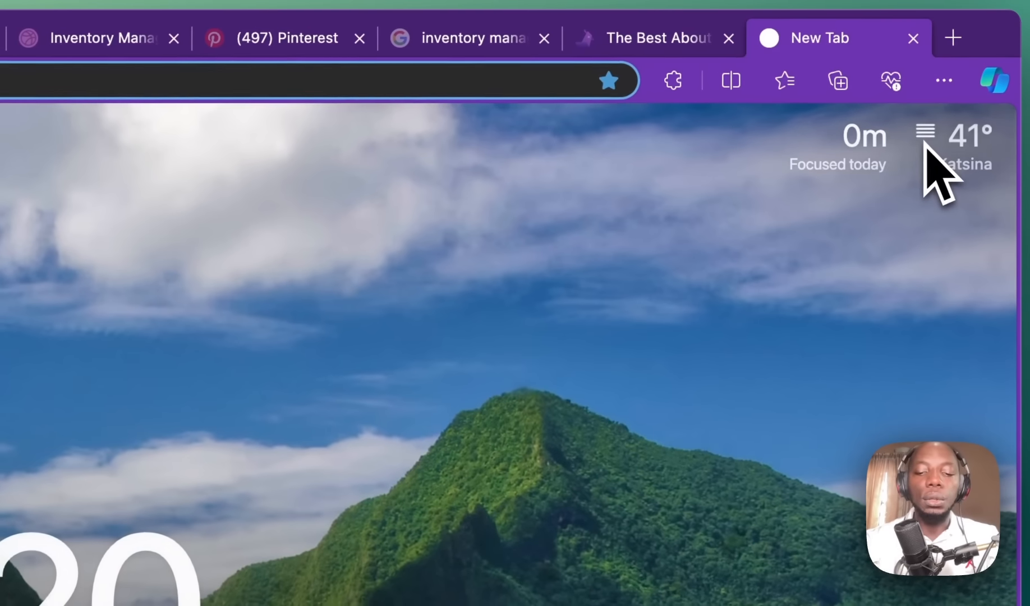
{"action": "type", "text": "fire"}
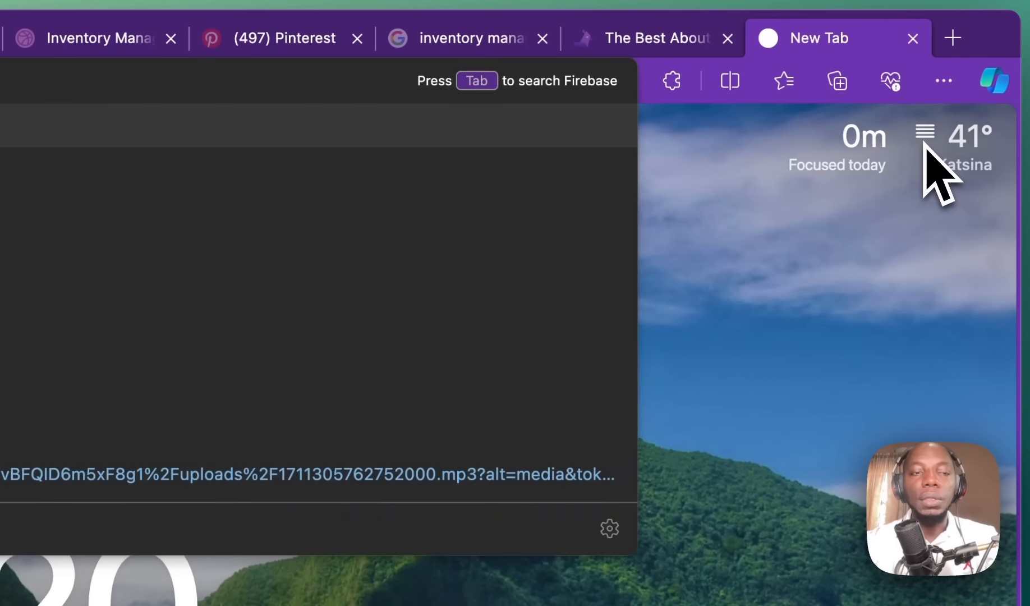
{"action": "key", "text": "Return"}
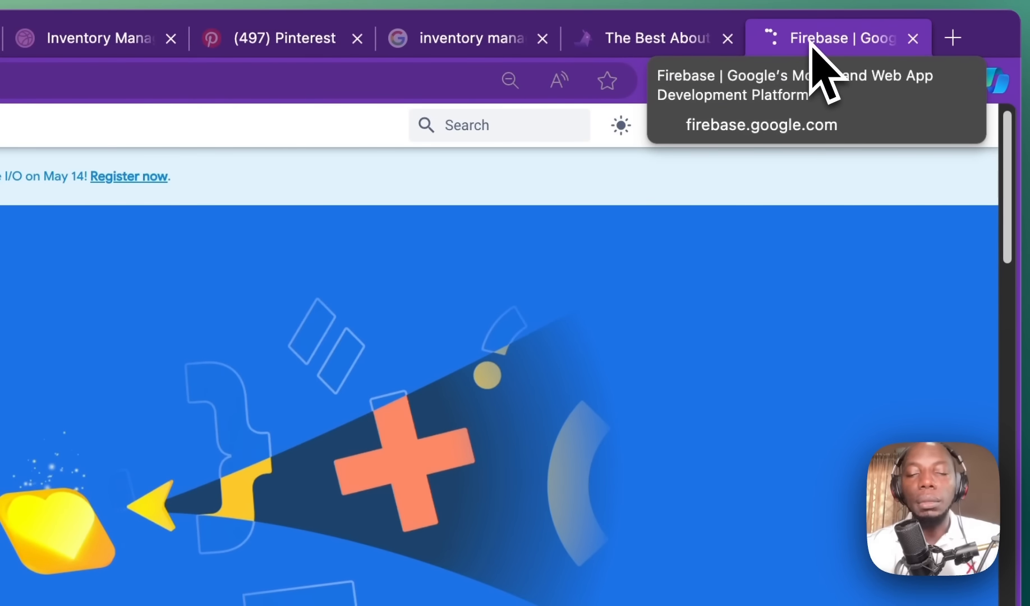
{"action": "left_click_drag", "start_coordinate": [815, 46], "coordinate": [530, 70]}
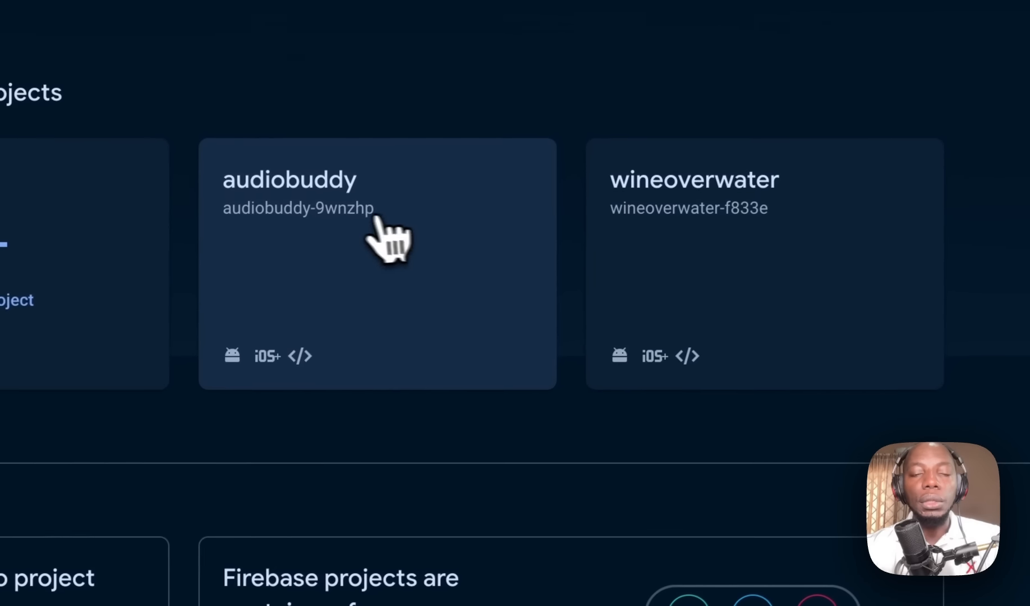
Step: In the audiobuddy project, inspect the Firestore users documents, then its Authentication users
{"action": "left_click", "coordinate": [375, 386]}
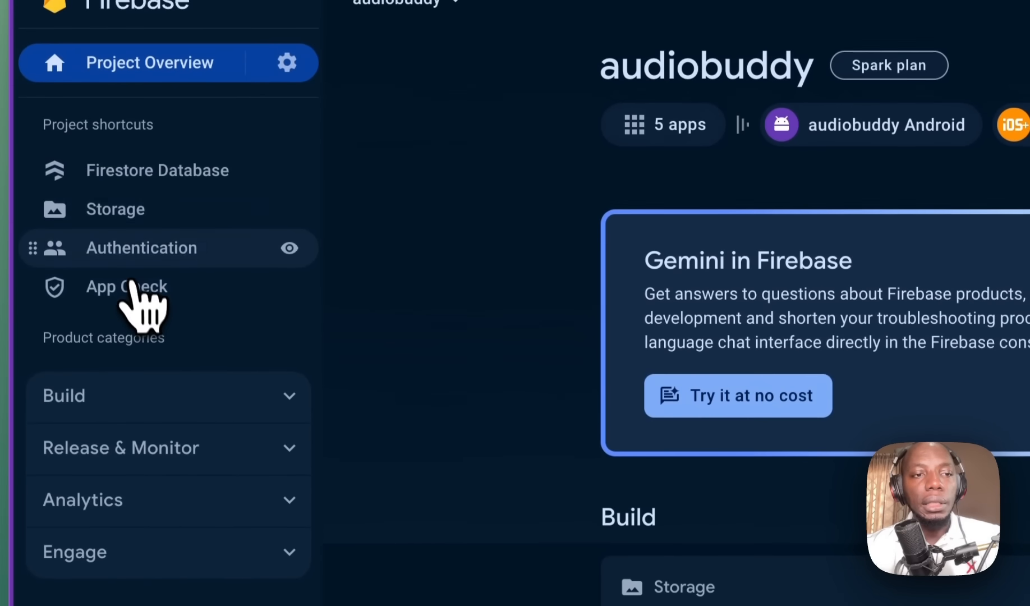
{"action": "left_click", "coordinate": [174, 179]}
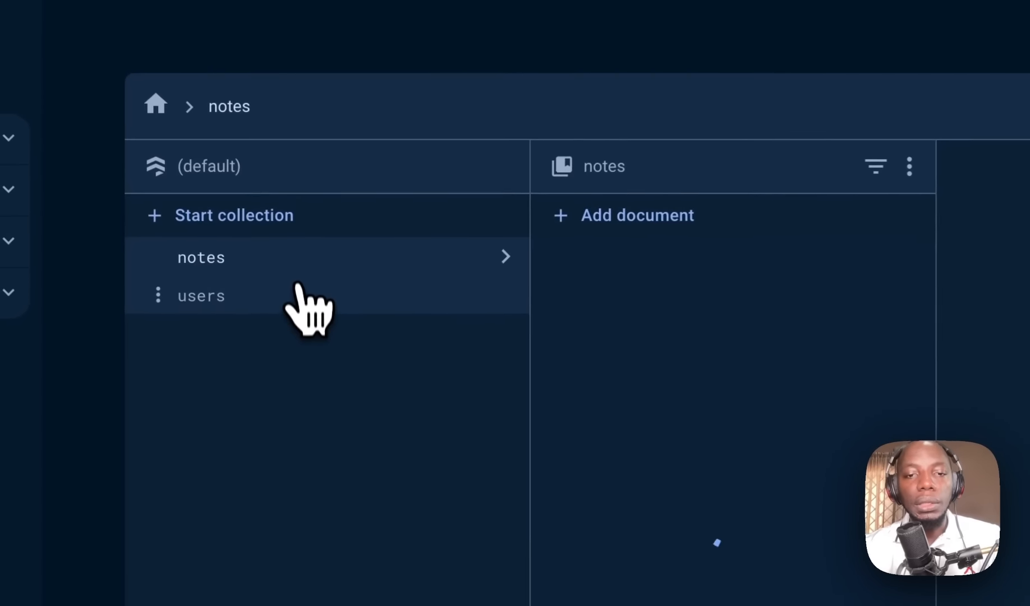
{"action": "left_click", "coordinate": [299, 307]}
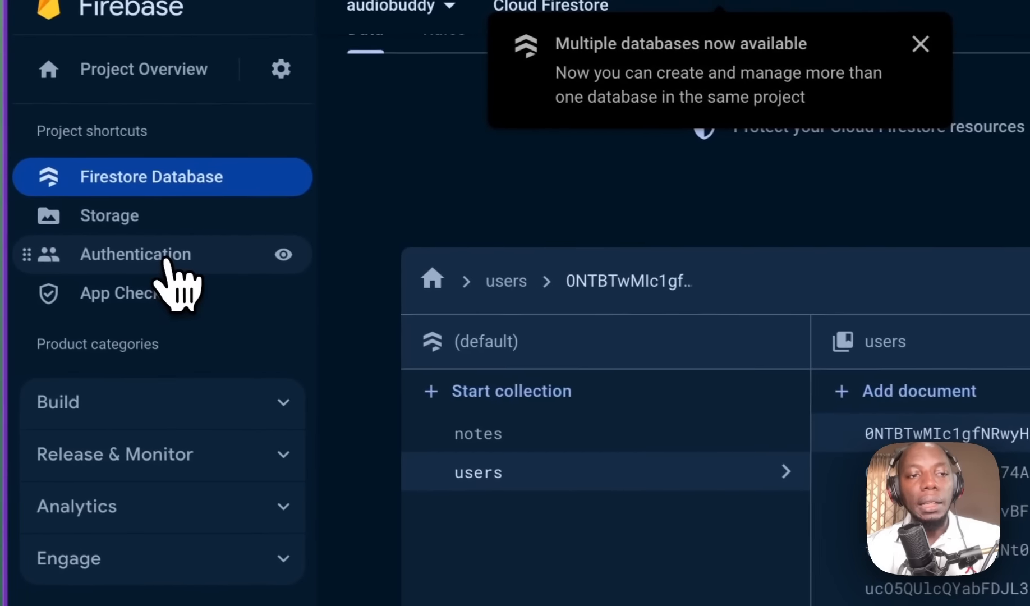
{"action": "left_click", "coordinate": [90, 239]}
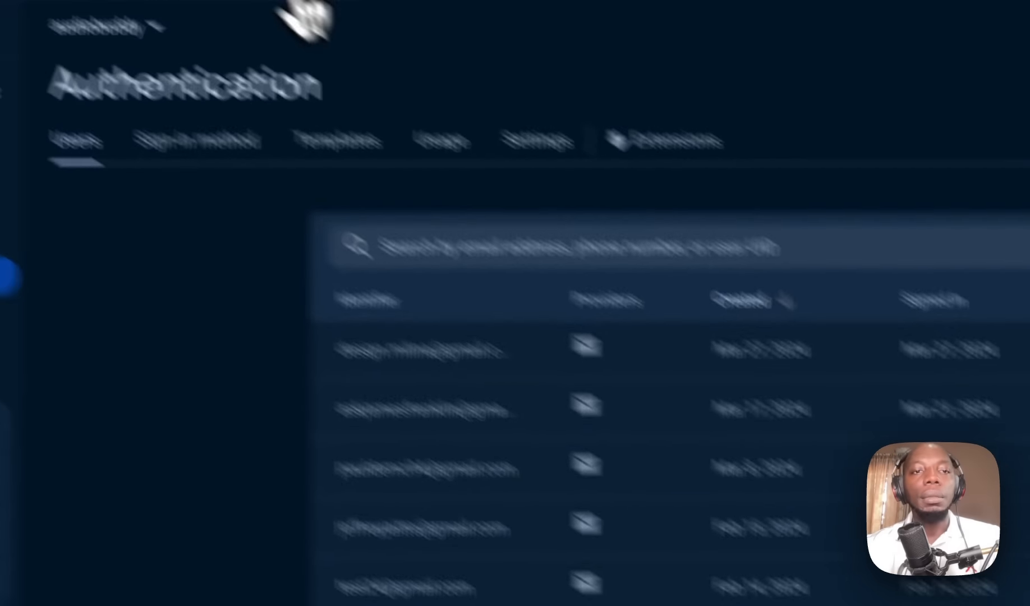
Step: Return to the Beta Tasks project's Firestore users schema in FlutterFlow
{"action": "left_click", "coordinate": [412, 34]}
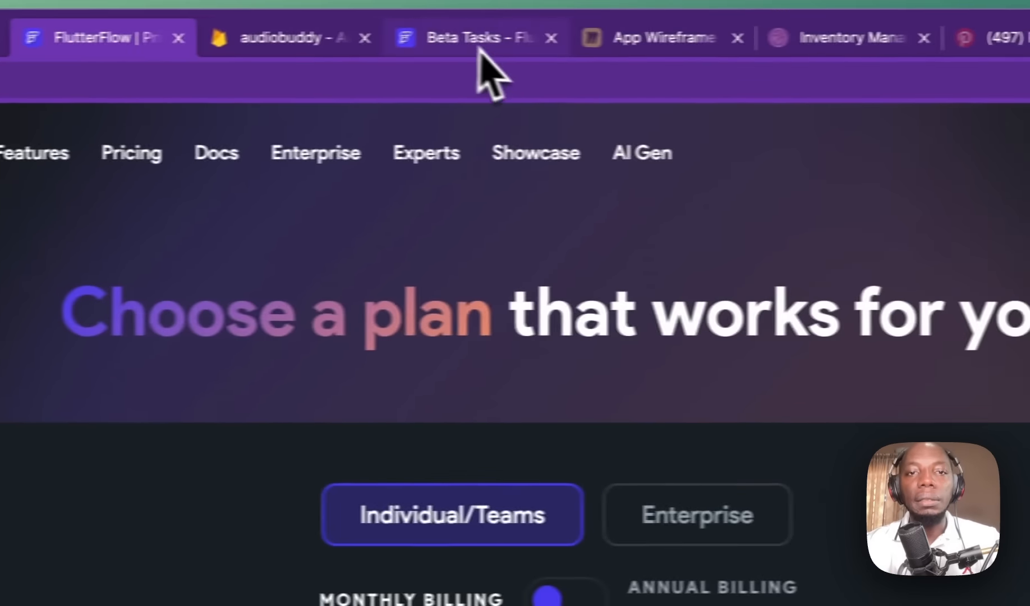
{"action": "left_click", "coordinate": [478, 41]}
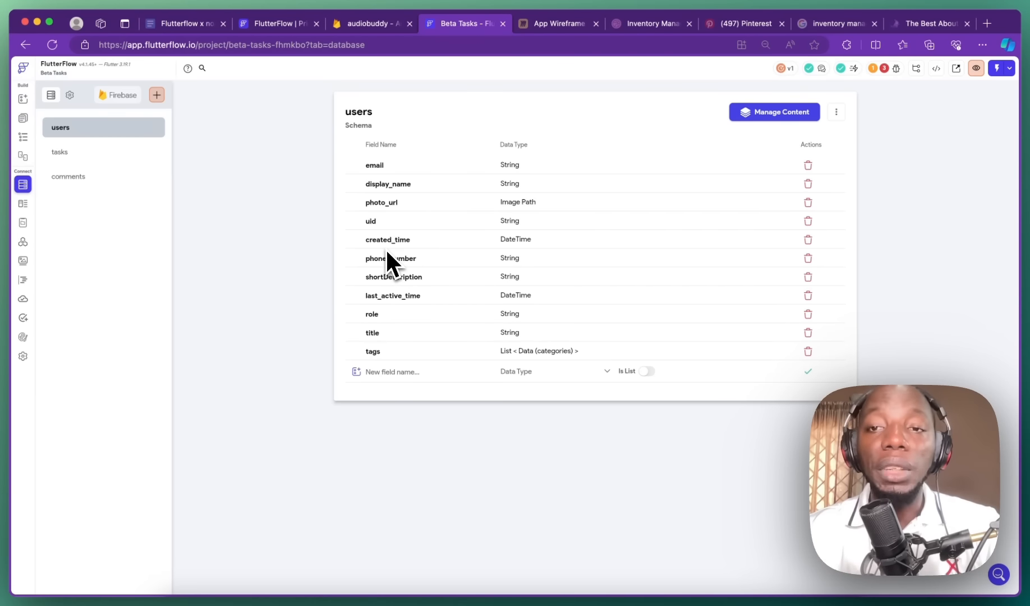
Step: Append a field named 'Address' with data type String to the users collection
{"action": "left_click", "coordinate": [23, 203]}
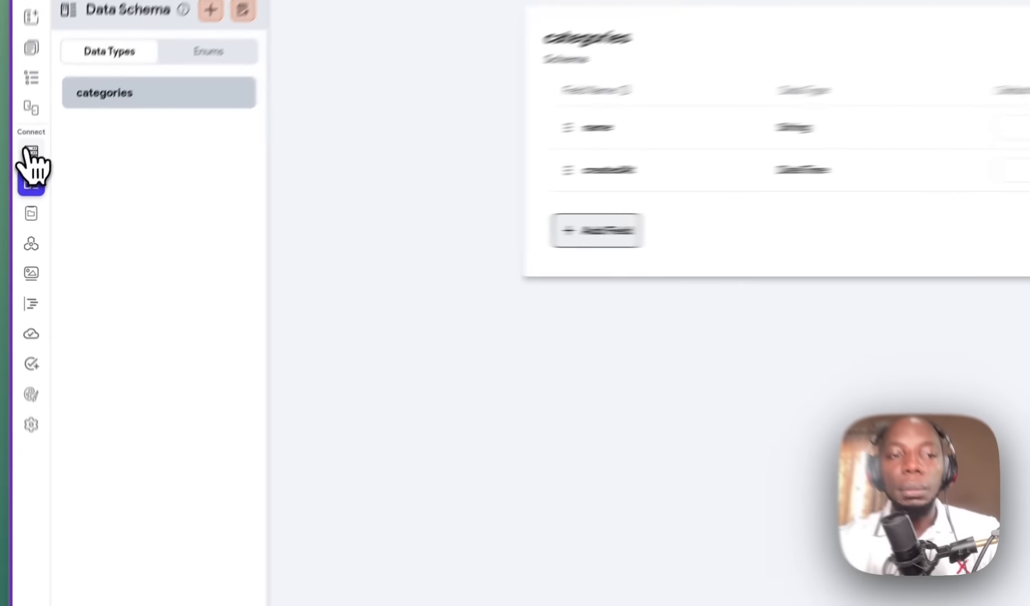
{"action": "left_click", "coordinate": [29, 152]}
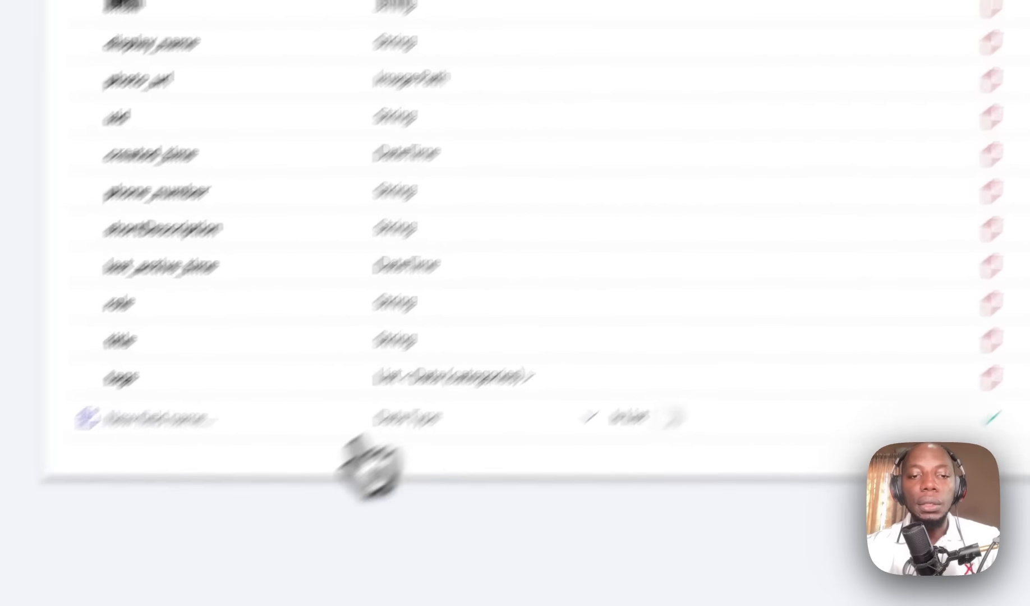
{"action": "left_click", "coordinate": [58, 591]}
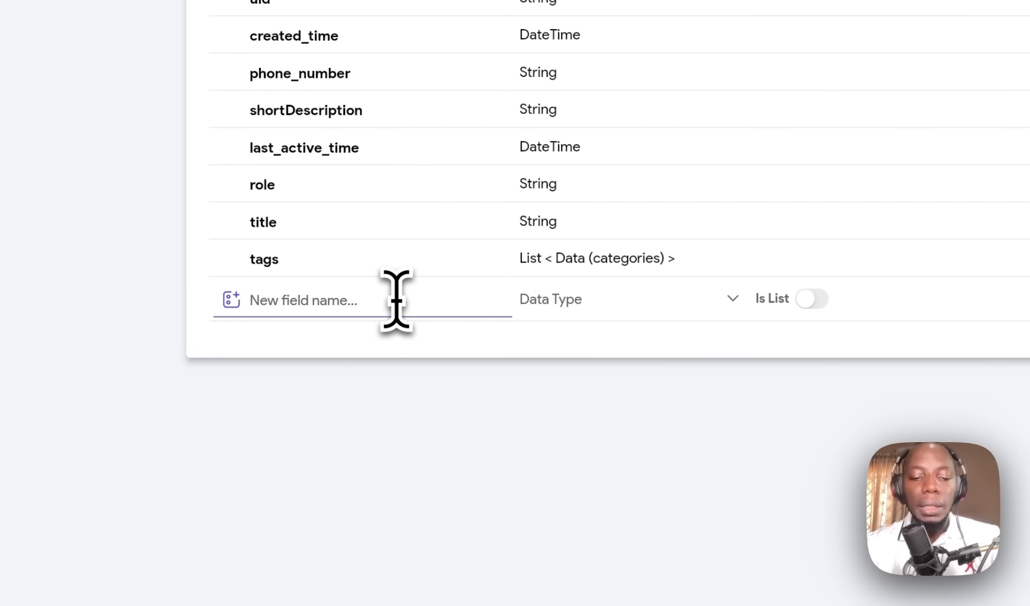
{"action": "type", "text": "cate"}
{"action": "key", "text": "BackSpace"}
{"action": "key", "text": "BackSpace"}
{"action": "key", "text": "BackSpace"}
{"action": "key", "text": "BackSpace"}
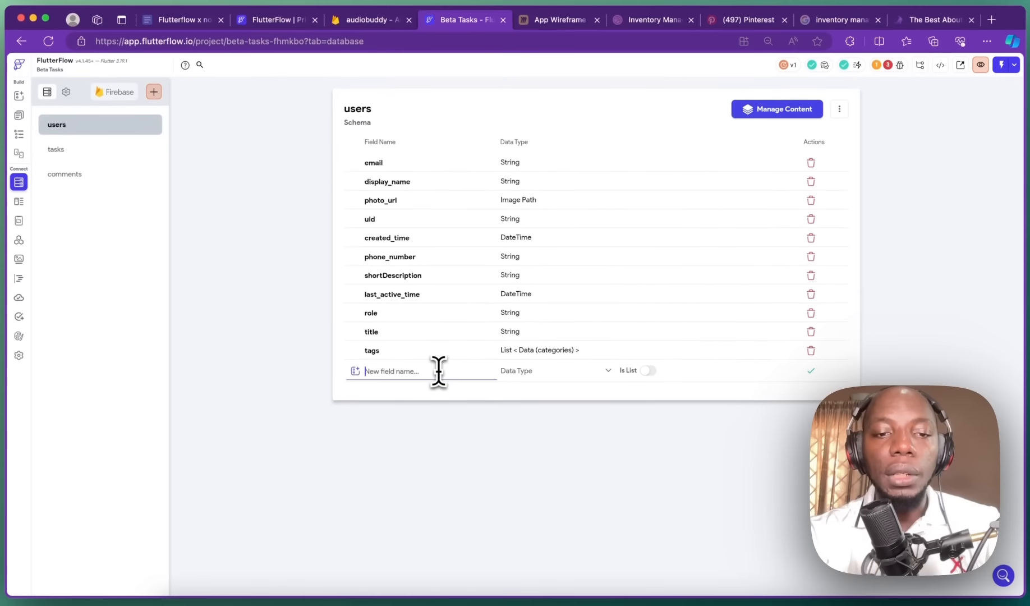
{"action": "type", "text": "Address"}
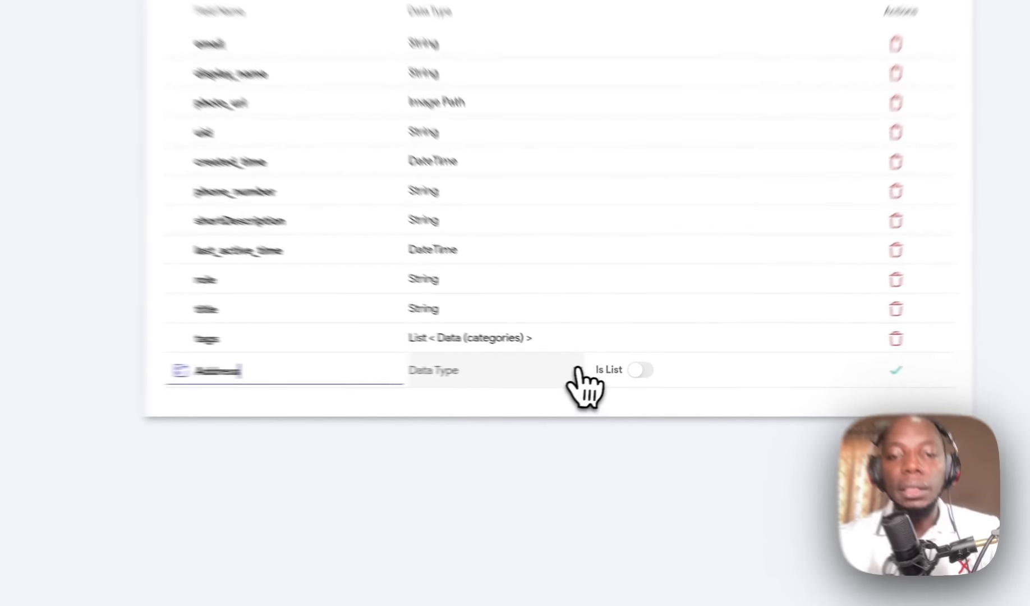
{"action": "left_click", "coordinate": [603, 371]}
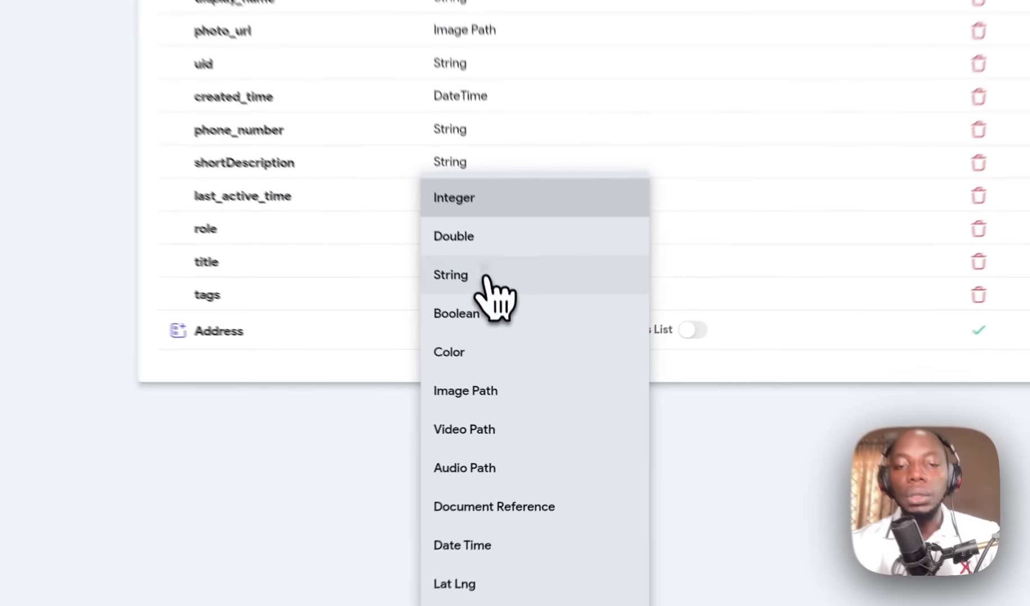
{"action": "left_click", "coordinate": [519, 340]}
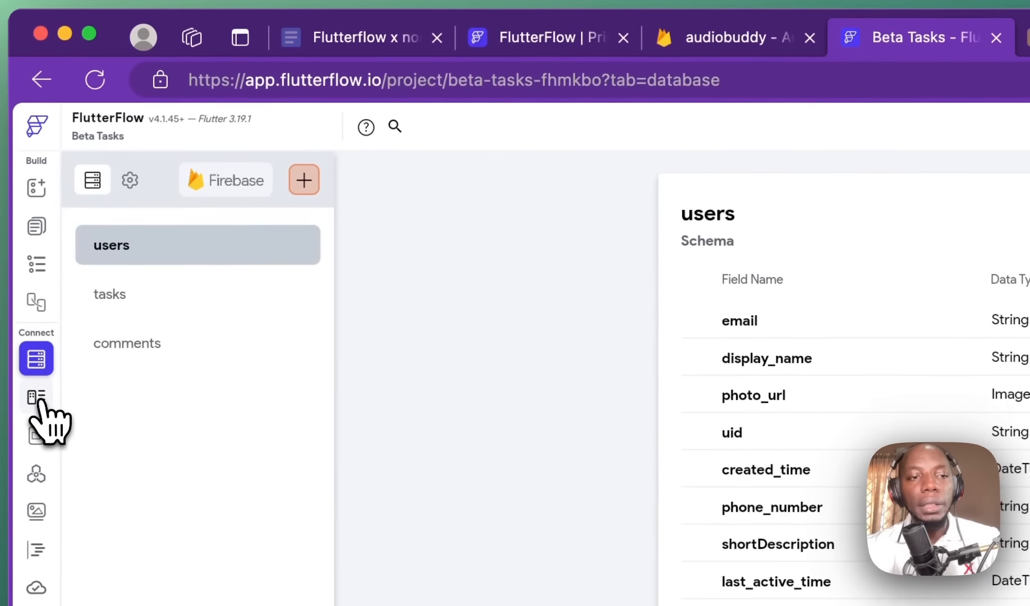
Step: Create a new custom data type named Address
{"action": "left_click", "coordinate": [37, 400]}
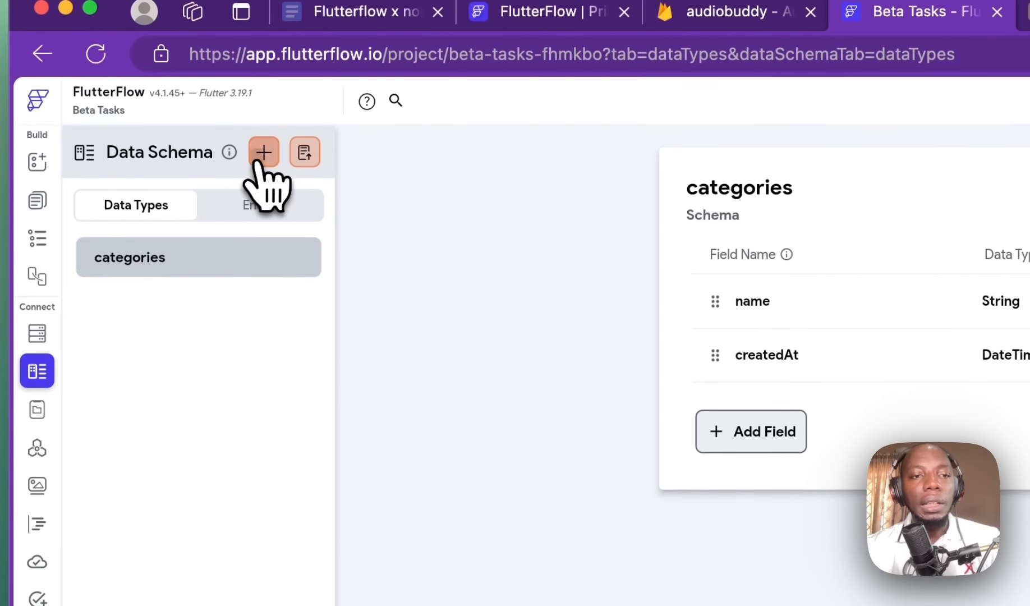
{"action": "left_click", "coordinate": [264, 153]}
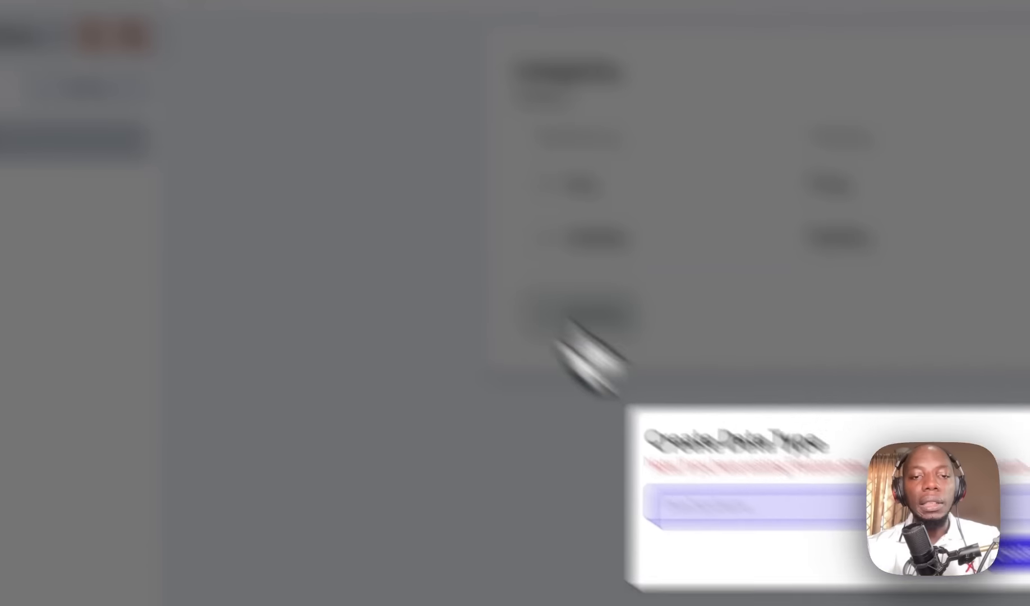
{"action": "type", "text": "ADd"}
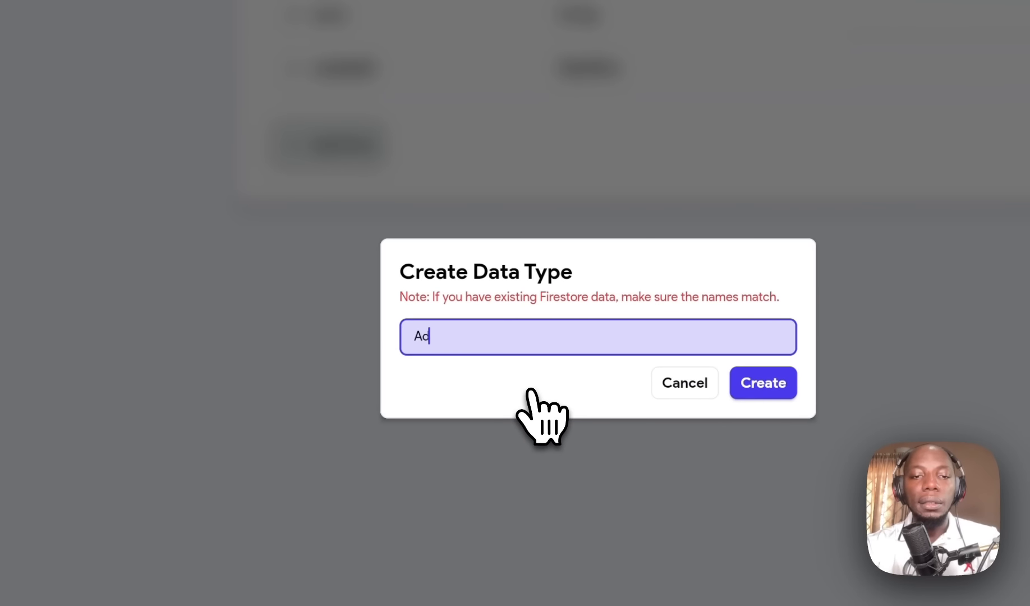
{"action": "type", "text": "ress"}
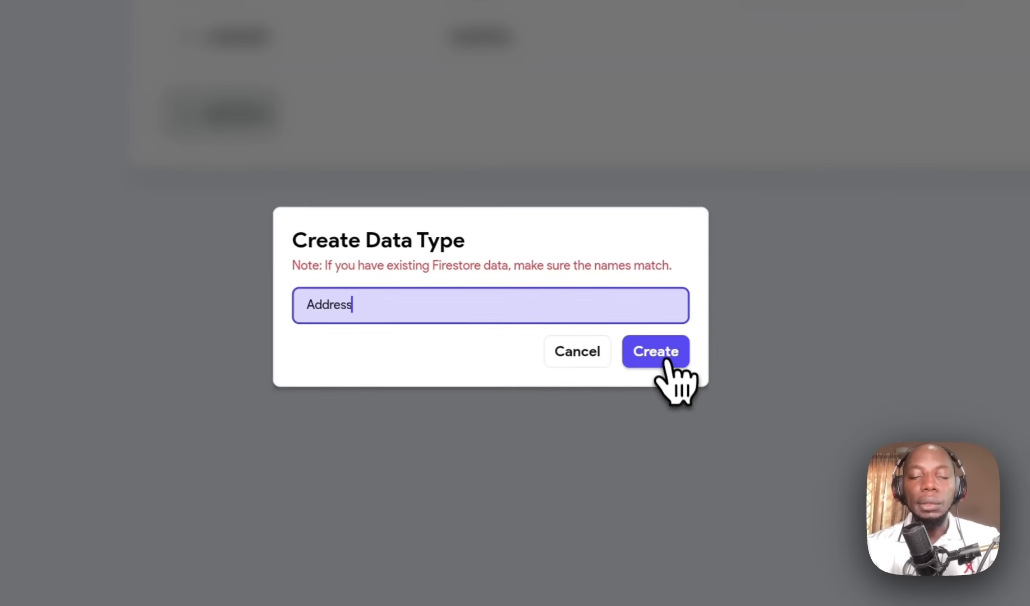
{"action": "left_click", "coordinate": [763, 383]}
Step: Add a String field named streetNo to Address
{"action": "left_click", "coordinate": [646, 133]}
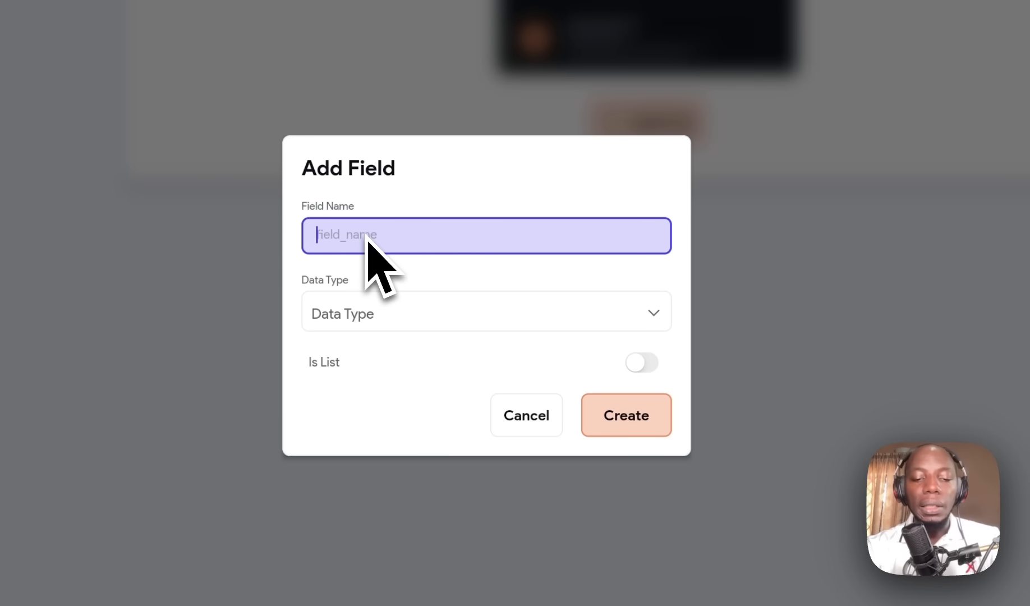
{"action": "type", "text": "street"}
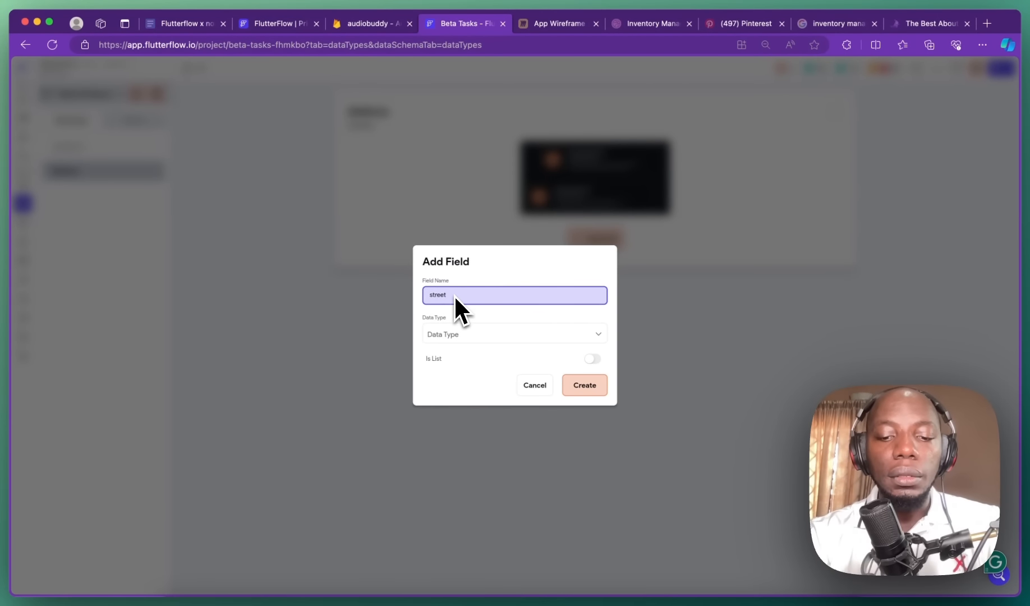
{"action": "type", "text": "No"}
{"action": "left_click", "coordinate": [464, 334]}
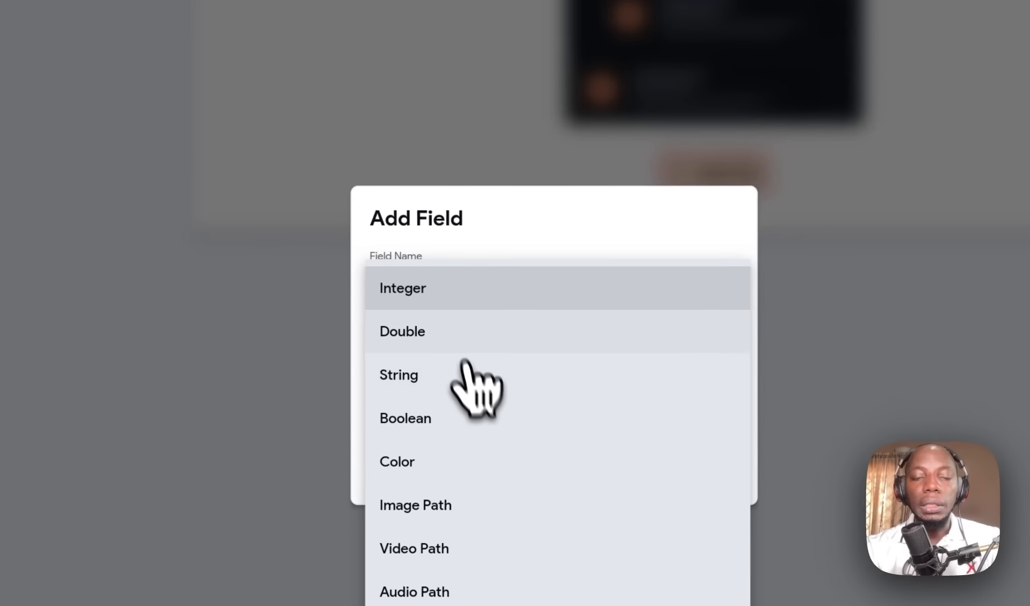
{"action": "left_click", "coordinate": [451, 298]}
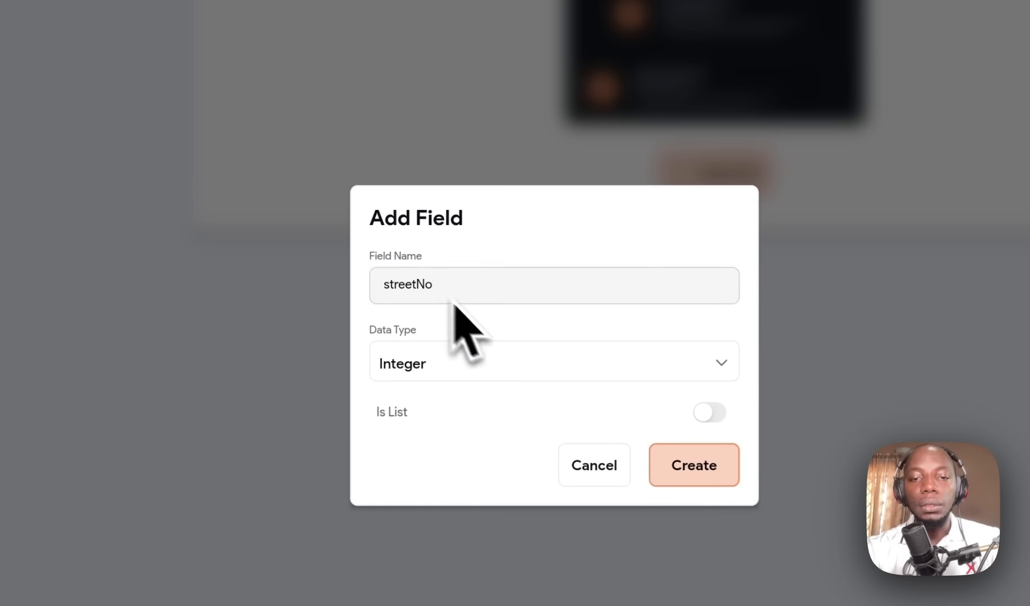
{"action": "left_click", "coordinate": [513, 349]}
{"action": "left_click", "coordinate": [465, 371]}
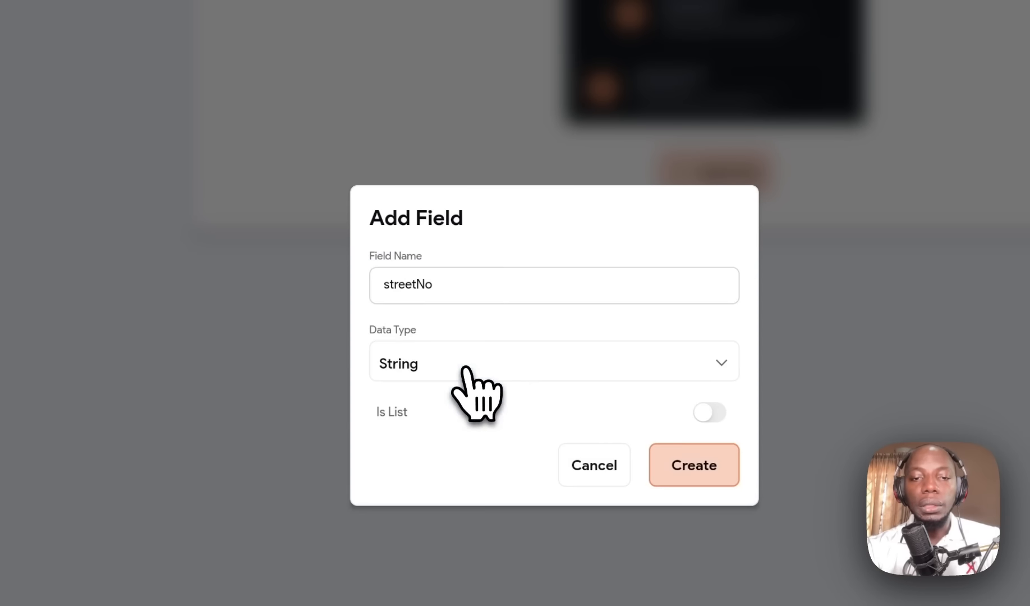
{"action": "left_click", "coordinate": [688, 463]}
Step: Add a second String field, area, to Address
{"action": "left_click", "coordinate": [302, 111]}
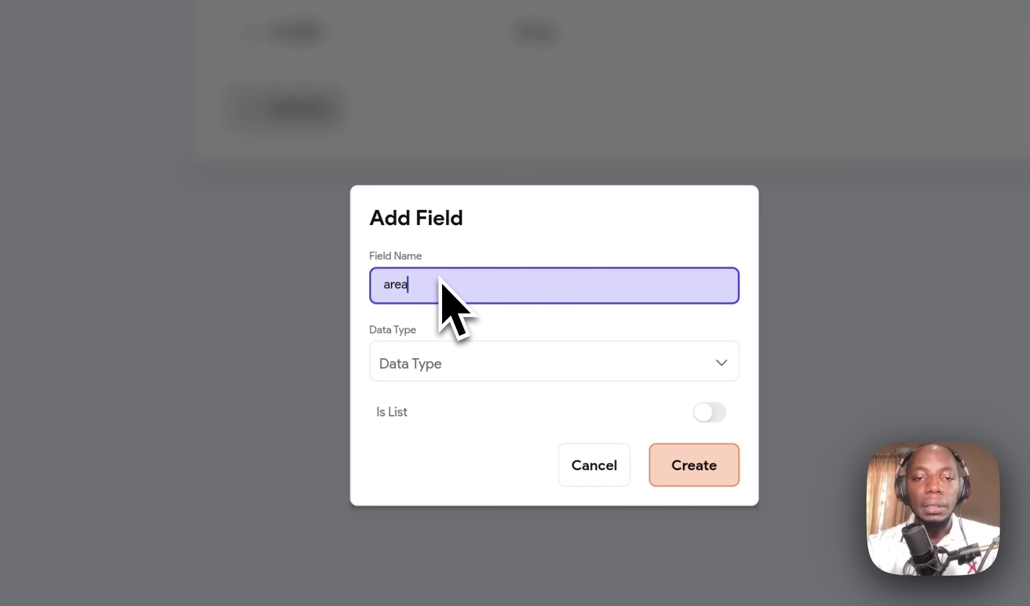
{"action": "left_click", "coordinate": [558, 380]}
{"action": "left_click", "coordinate": [488, 388]}
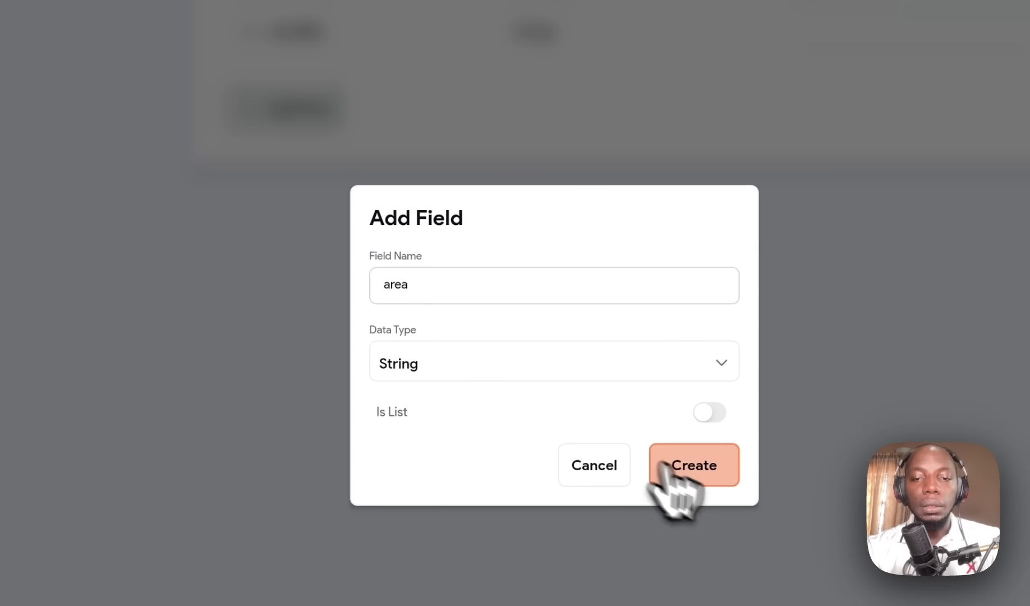
{"action": "left_click", "coordinate": [679, 472]}
{"action": "left_click", "coordinate": [289, 163]}
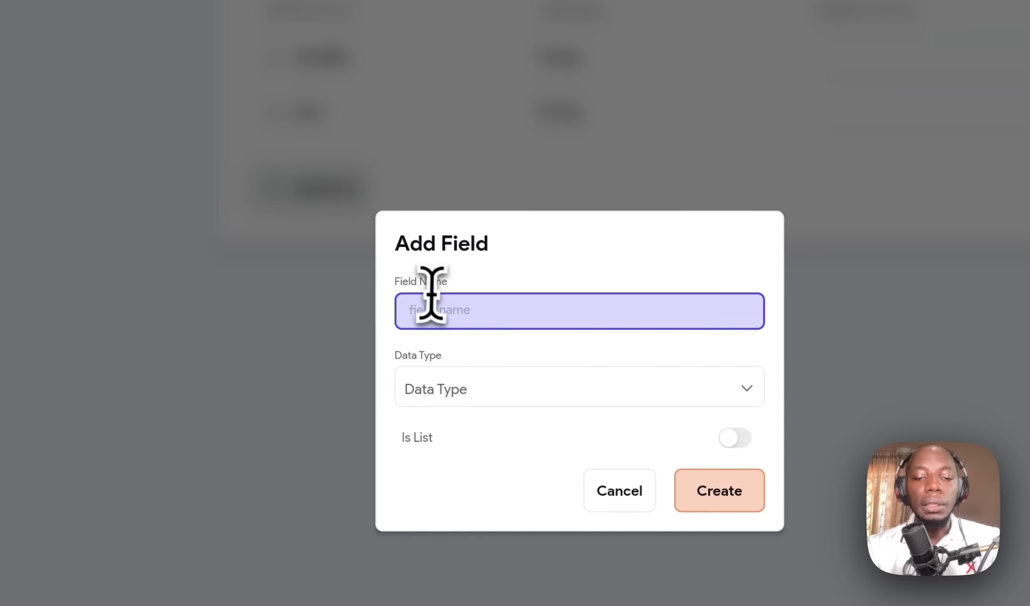
Step: Add city and state as String fields on Address
{"action": "left_click", "coordinate": [496, 371]}
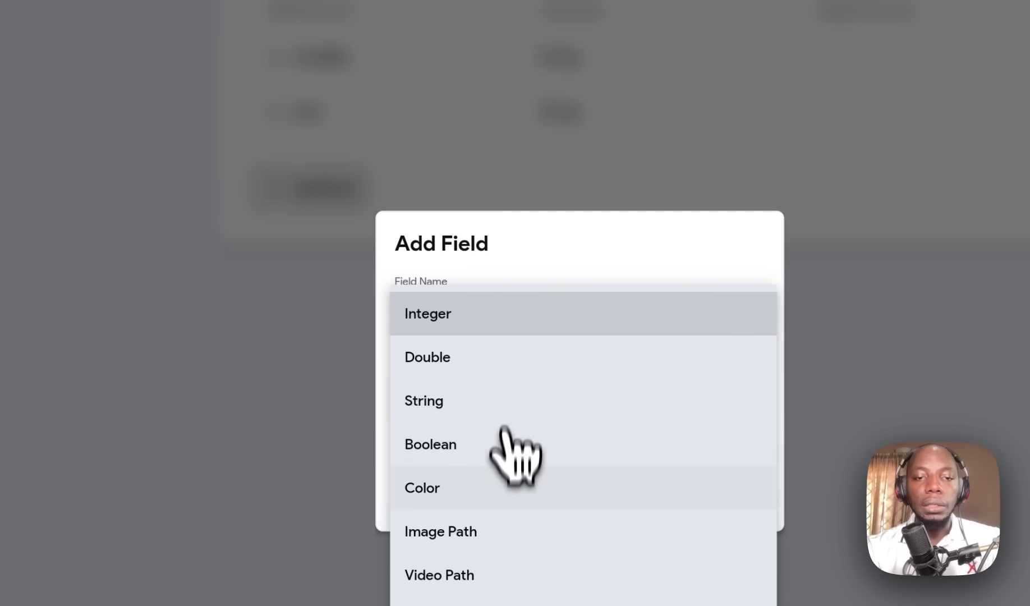
{"action": "left_click", "coordinate": [474, 399]}
{"action": "left_click", "coordinate": [710, 499]}
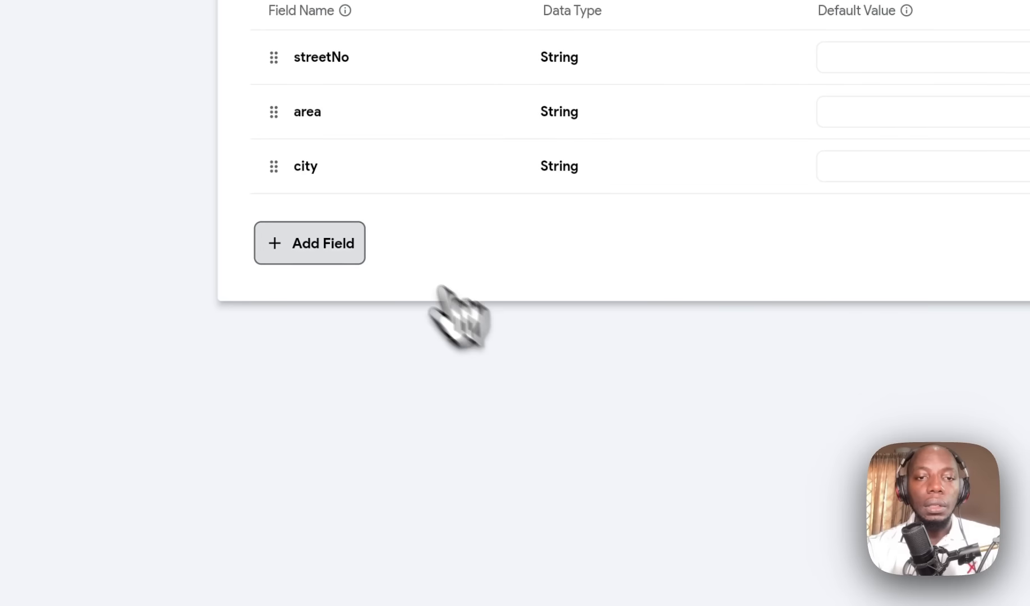
{"action": "left_click", "coordinate": [330, 255]}
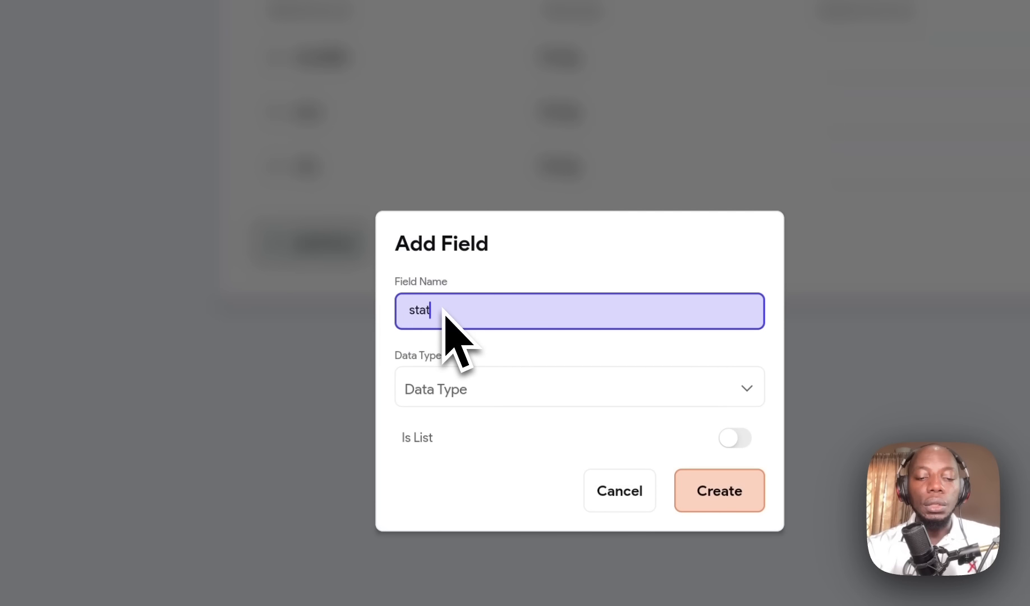
{"action": "left_click", "coordinate": [574, 373]}
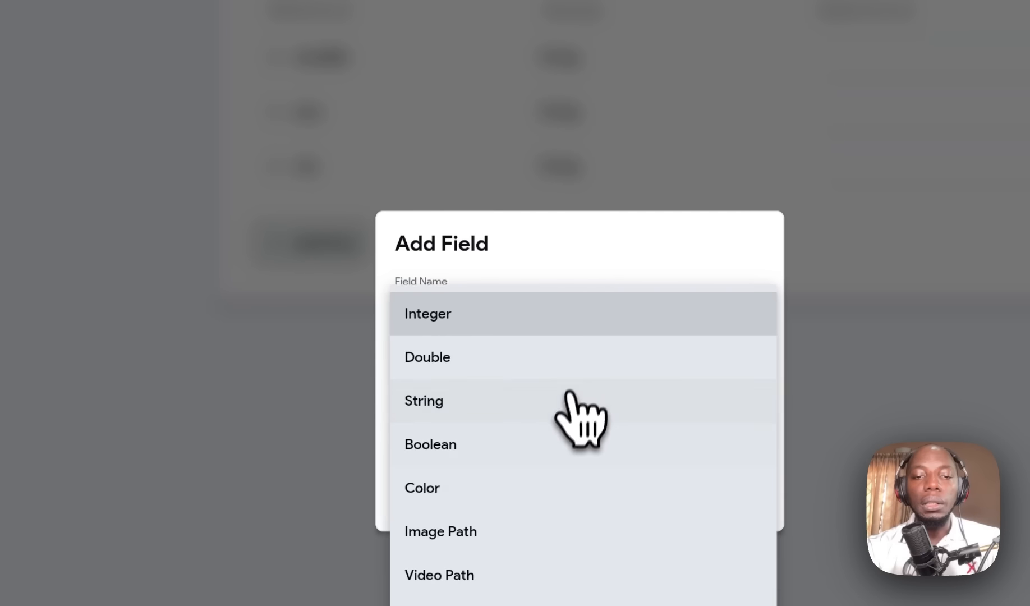
{"action": "left_click", "coordinate": [488, 399]}
{"action": "left_click", "coordinate": [687, 386]}
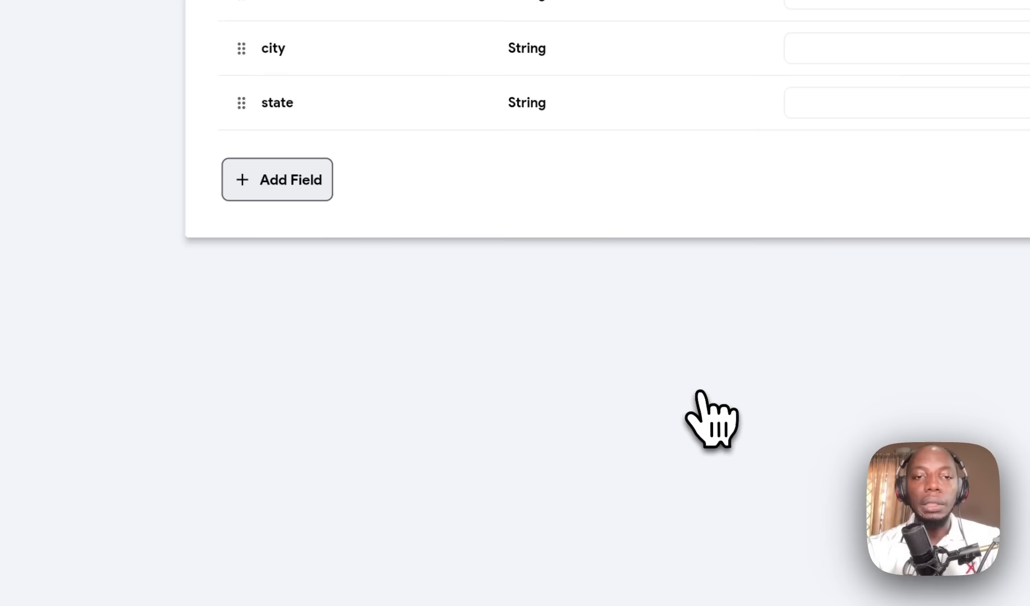
{"action": "left_click", "coordinate": [297, 182]}
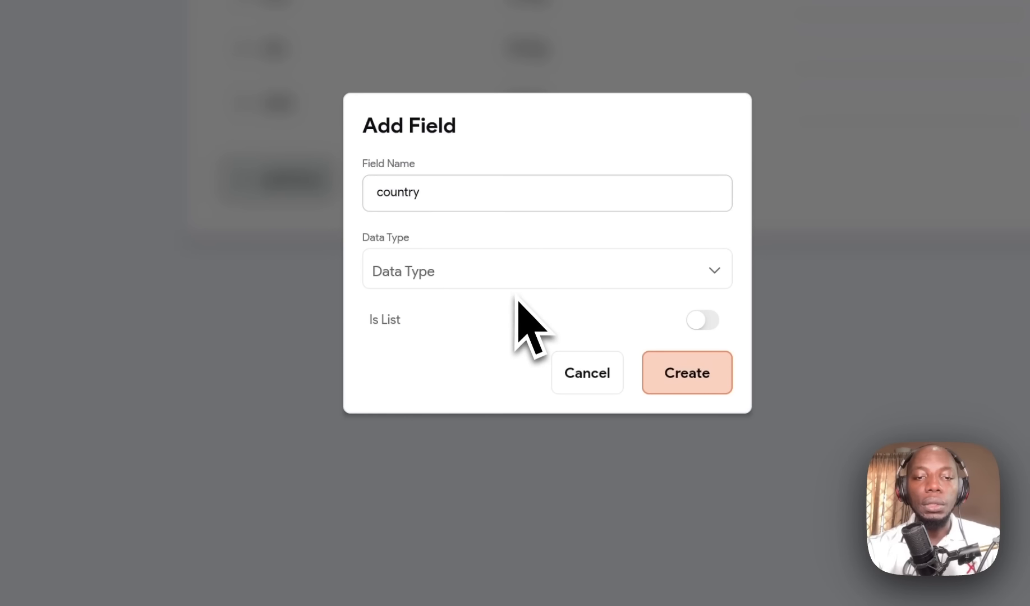
Step: Add country and phoneNo as String fields on Address
{"action": "left_click", "coordinate": [515, 268]}
{"action": "left_click", "coordinate": [457, 286]}
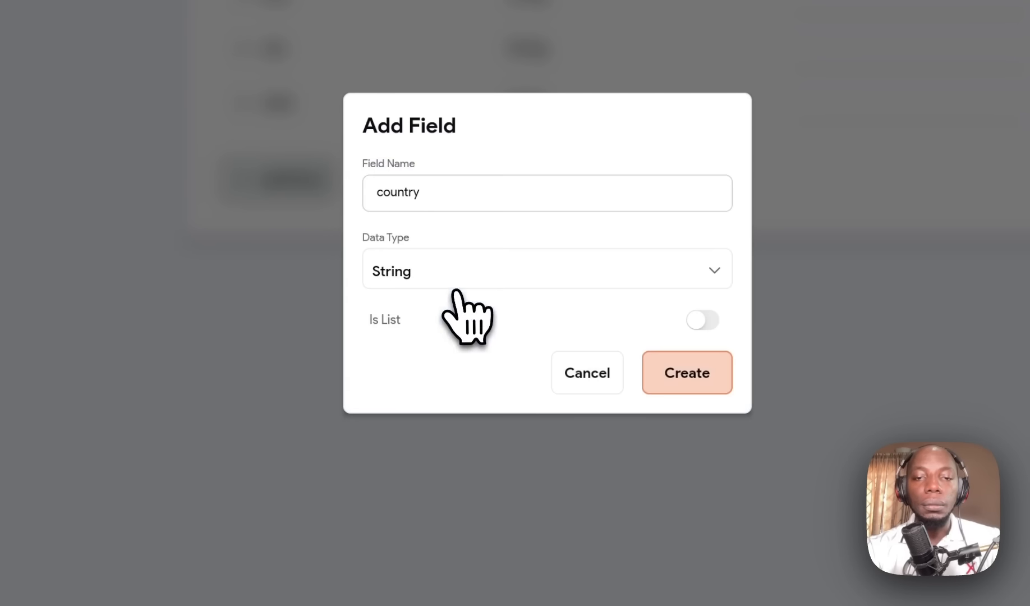
{"action": "left_click", "coordinate": [684, 372]}
{"action": "left_click", "coordinate": [320, 241]}
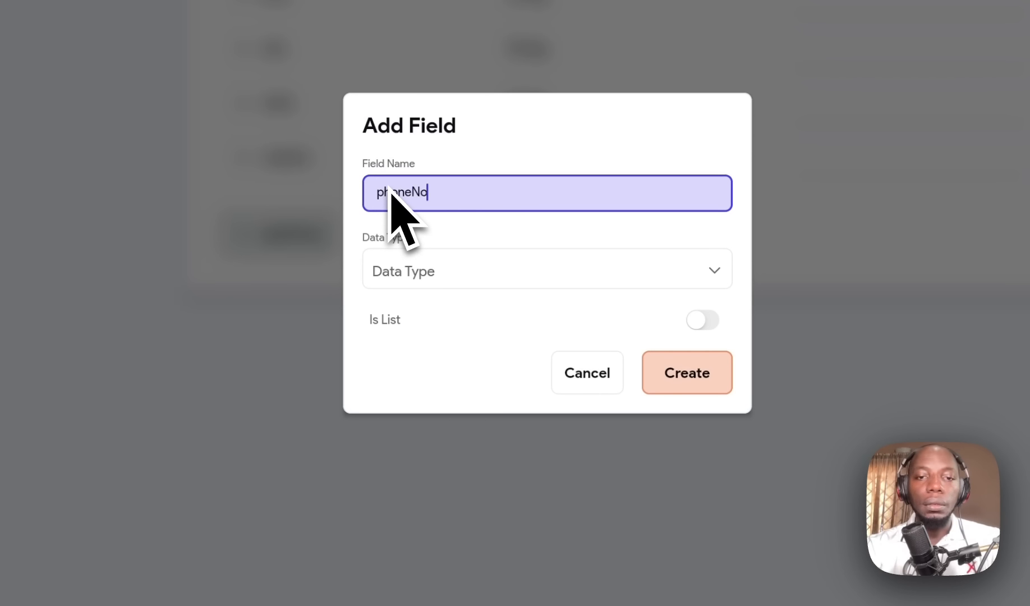
{"action": "left_click", "coordinate": [422, 267]}
{"action": "left_click", "coordinate": [448, 297]}
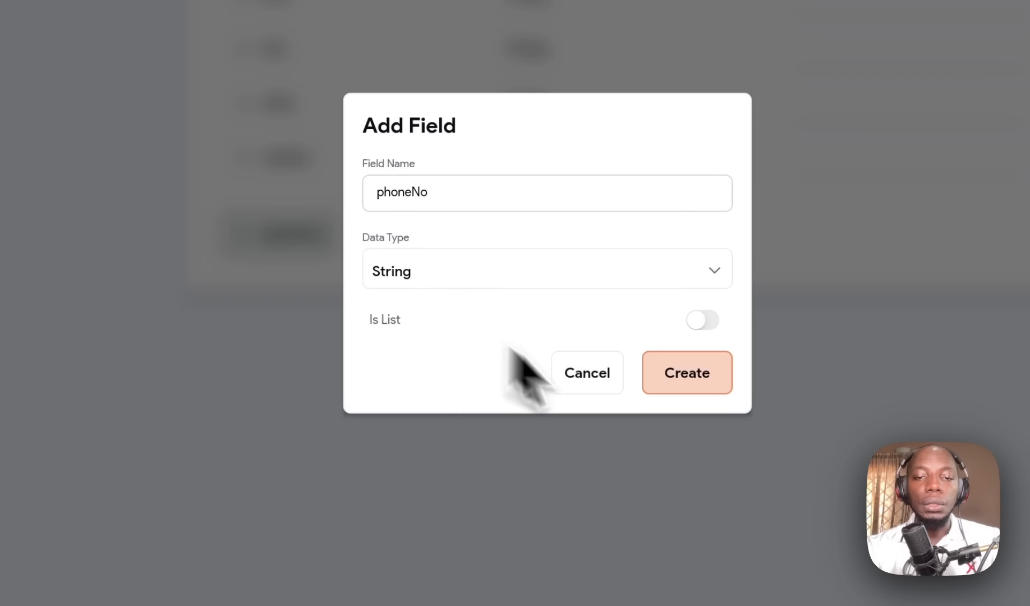
{"action": "left_click", "coordinate": [684, 372]}
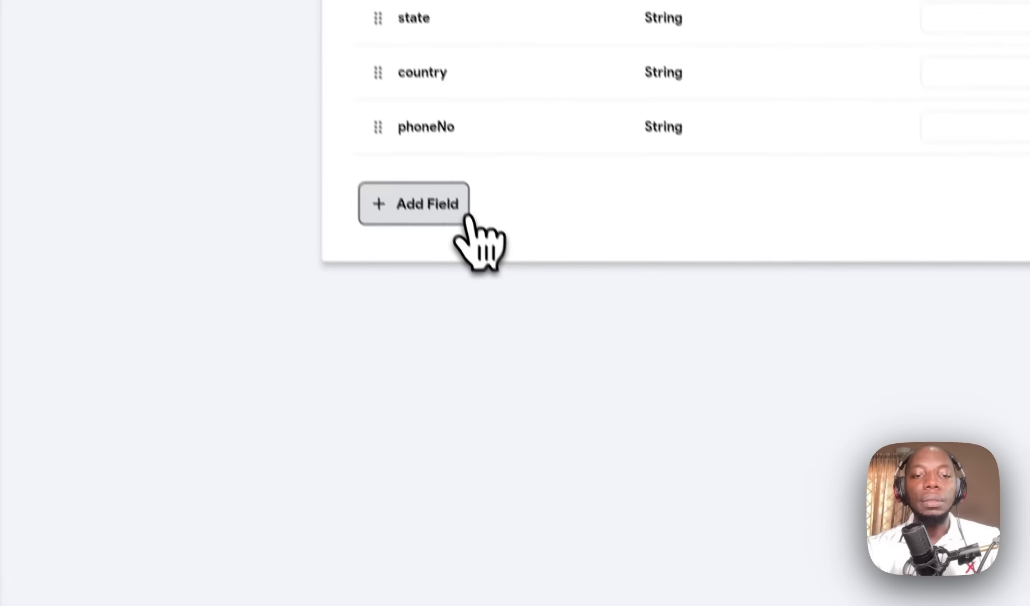
{"action": "left_click", "coordinate": [535, 512]}
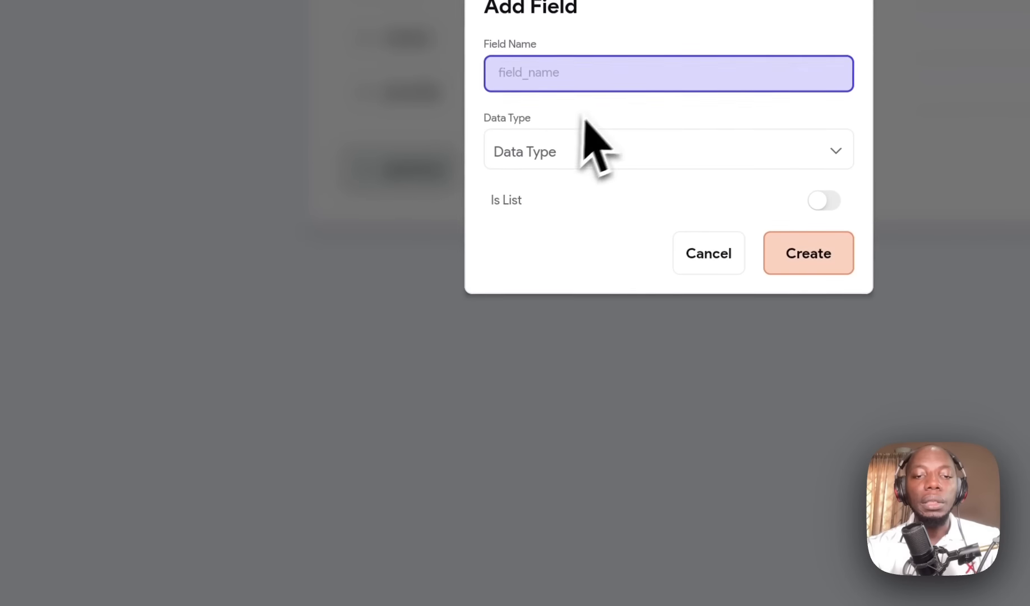
Step: Cancel the extra Add Field dialog and return to the Firestore users schema
{"action": "left_click", "coordinate": [610, 151]}
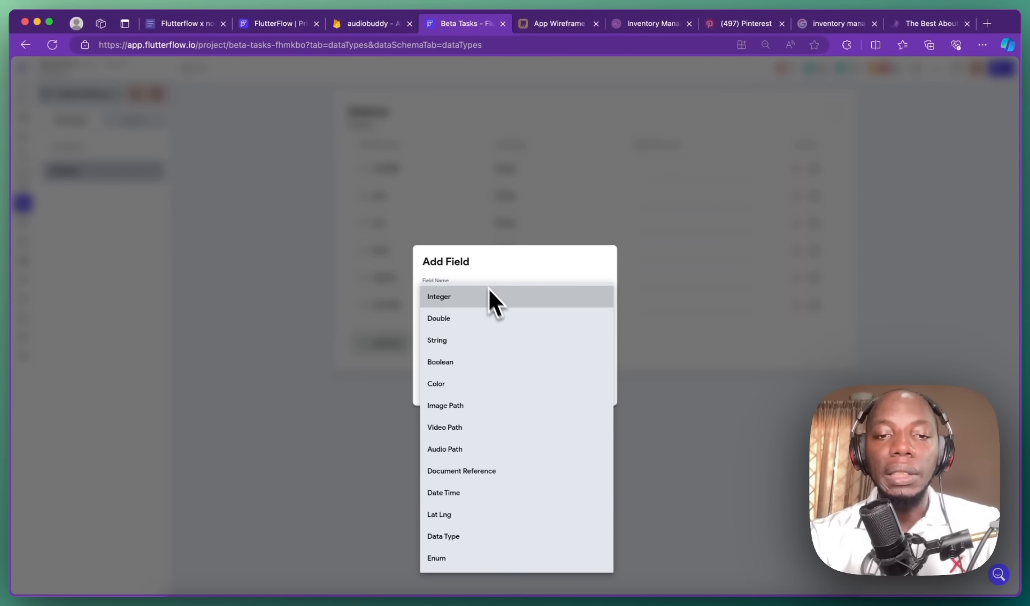
{"action": "left_click", "coordinate": [628, 294]}
{"action": "left_click", "coordinate": [535, 385]}
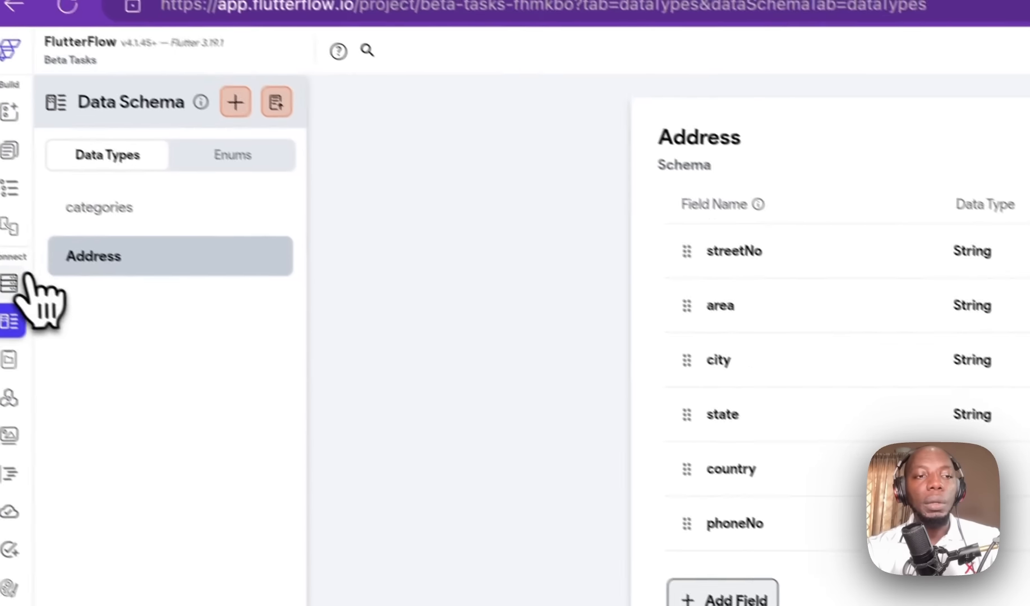
{"action": "left_click", "coordinate": [37, 299]}
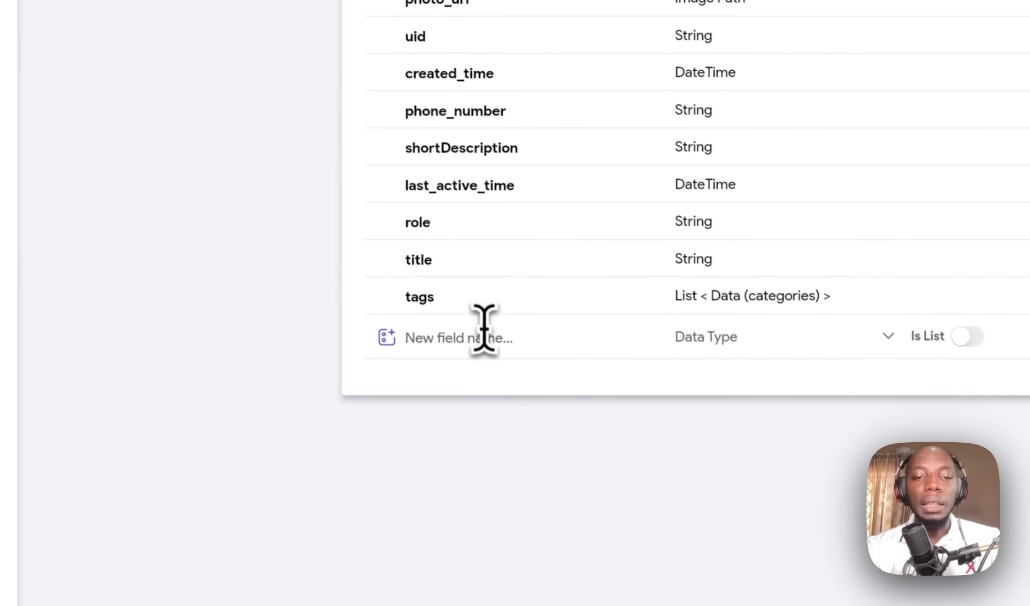
Step: Add an Address field to users with data type Data (Address)
{"action": "left_click", "coordinate": [481, 326]}
{"action": "type", "text": "Address"}
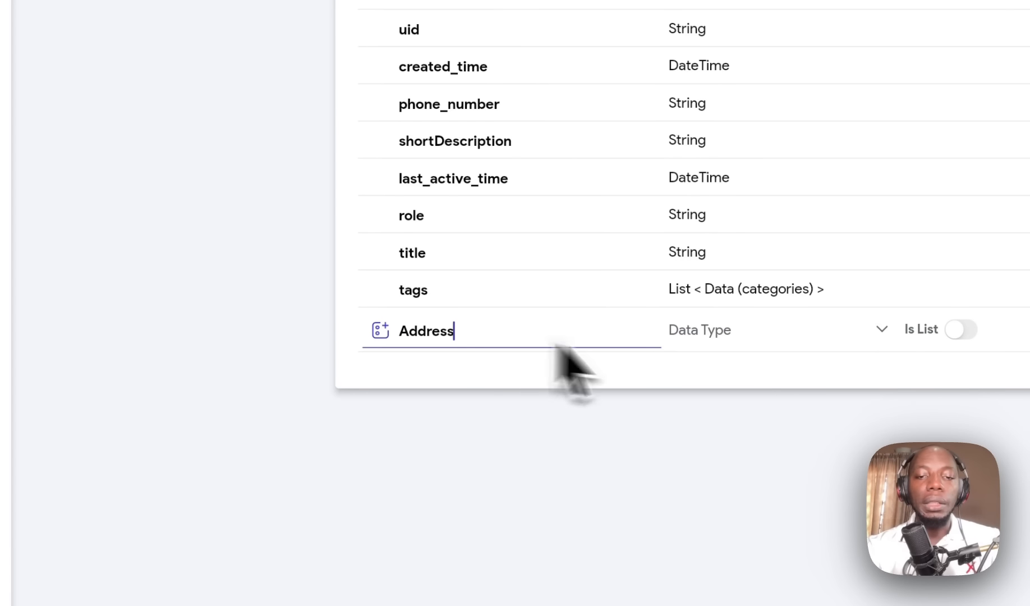
{"action": "left_click", "coordinate": [758, 337]}
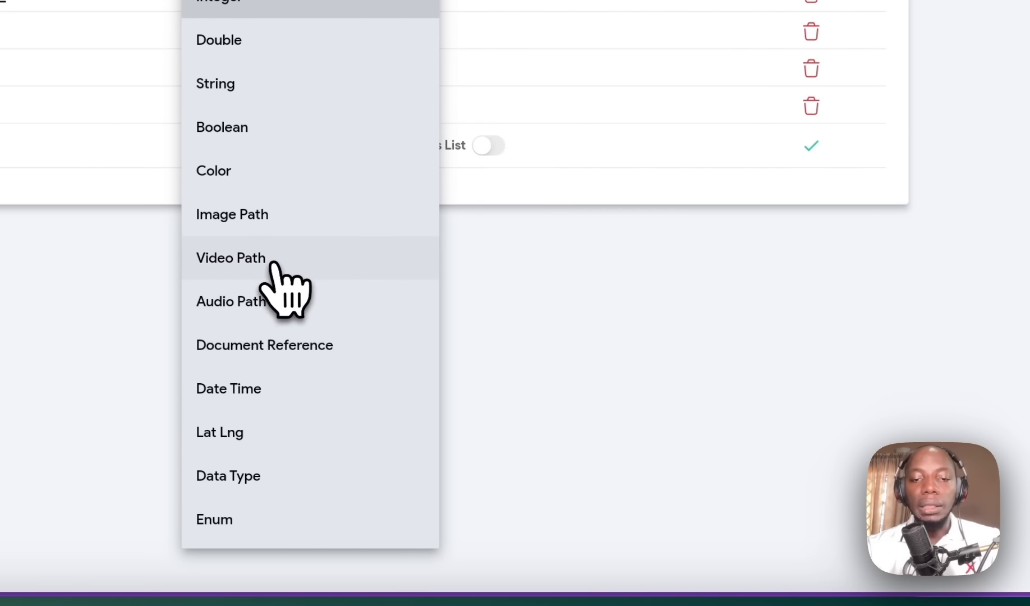
{"action": "left_click", "coordinate": [288, 478]}
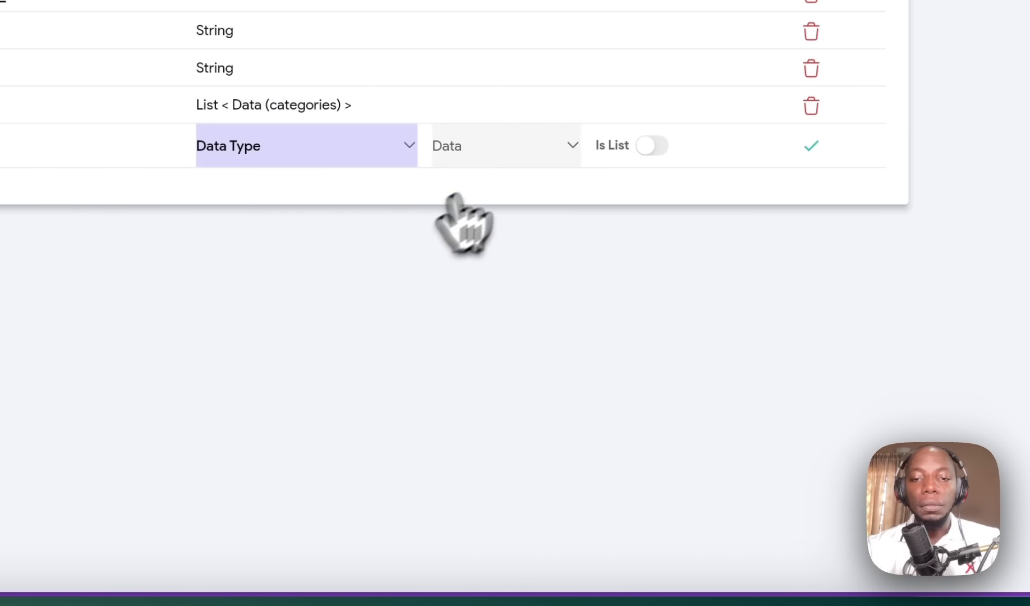
{"action": "left_click", "coordinate": [505, 151]}
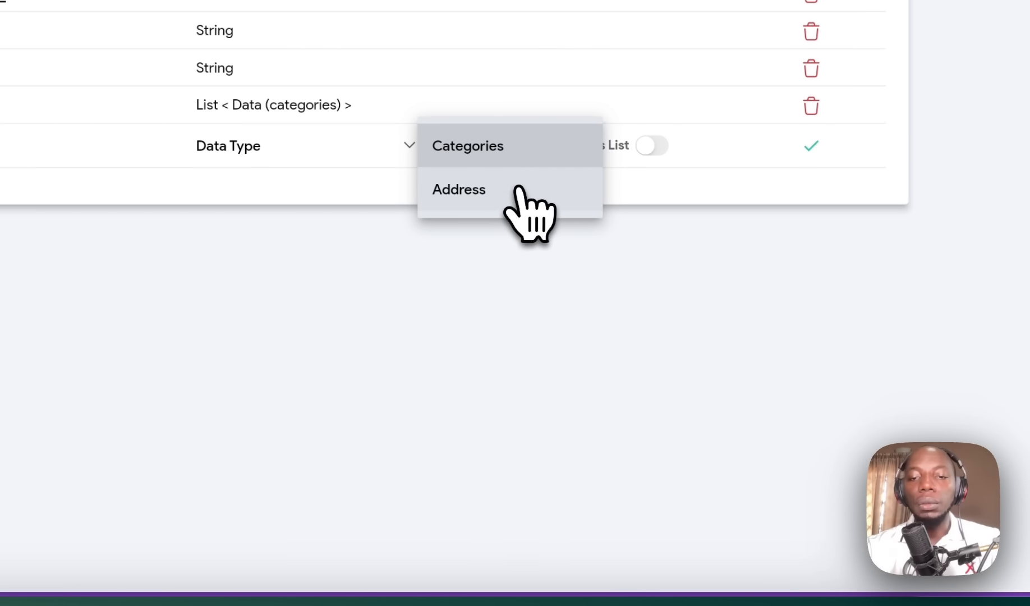
{"action": "left_click", "coordinate": [522, 191]}
{"action": "left_click", "coordinate": [811, 146]}
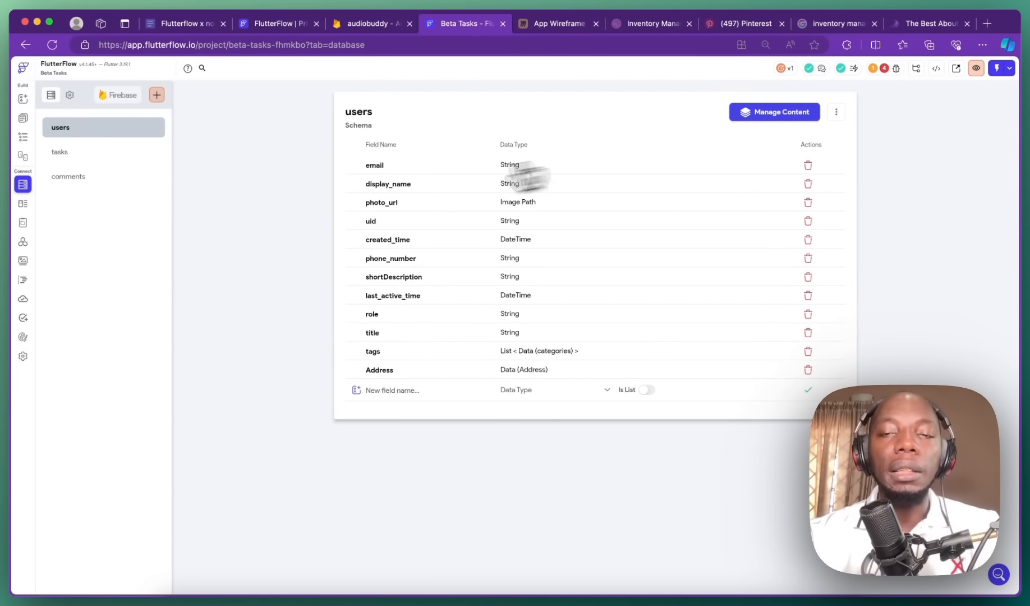
Step: Open the users collection in the Firestore content manager
{"action": "left_click", "coordinate": [761, 114]}
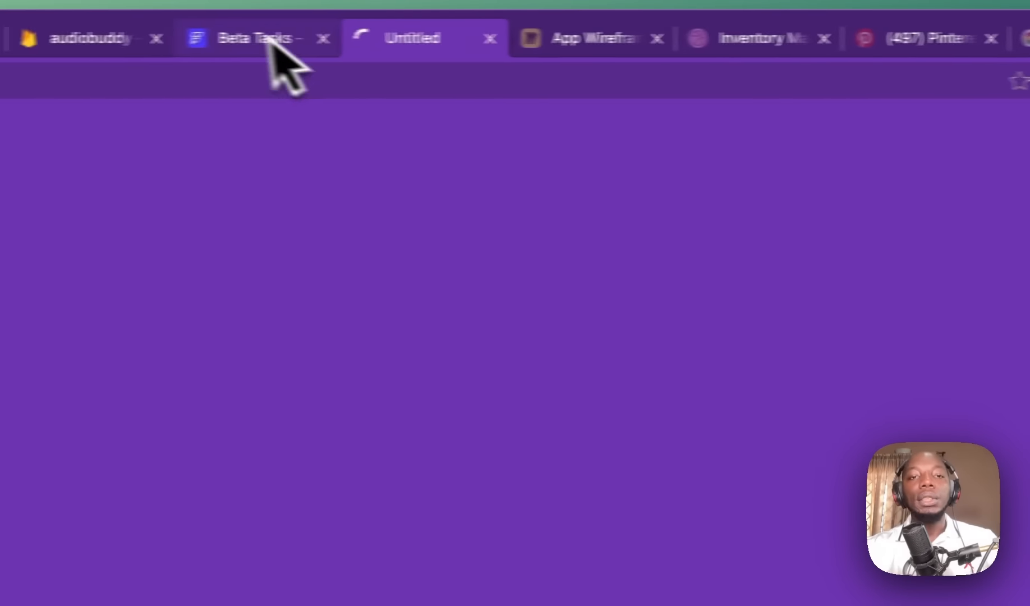
{"action": "left_click", "coordinate": [271, 43]}
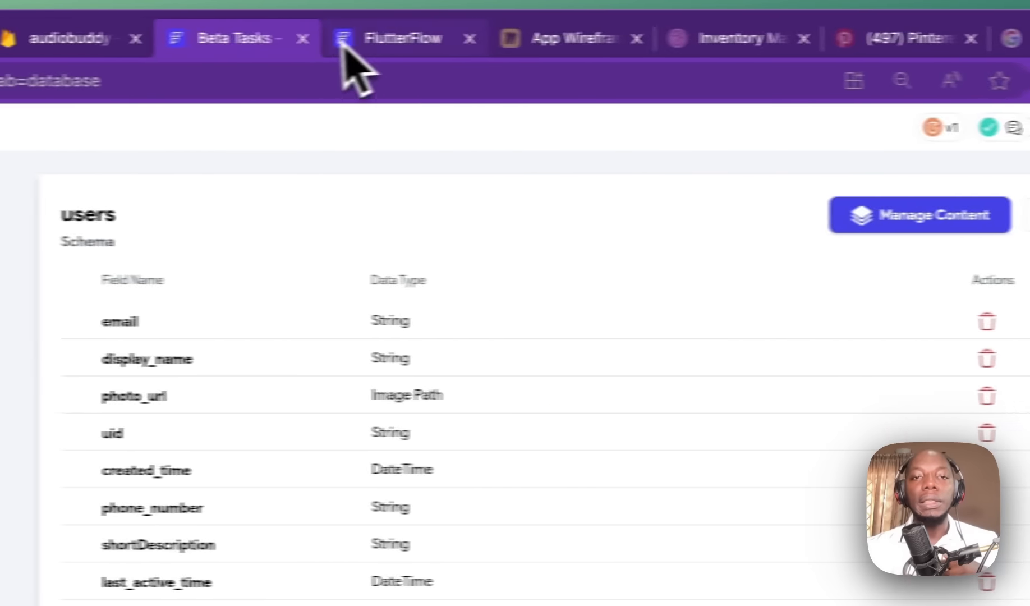
{"action": "left_click", "coordinate": [345, 44]}
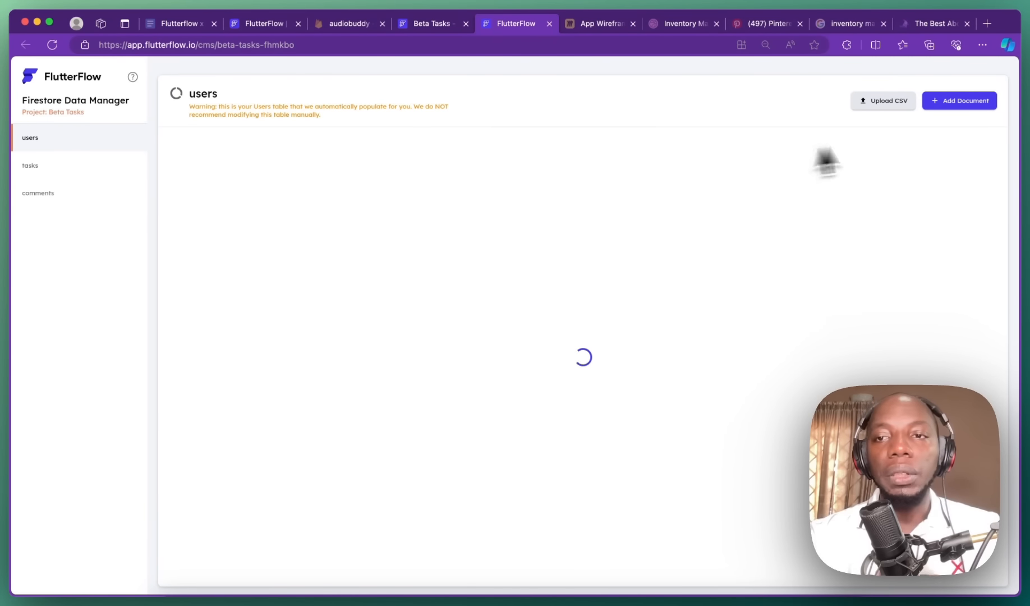
Step: Start a new users document to view its Address sub-fields, then cancel without saving
{"action": "left_click", "coordinate": [934, 103]}
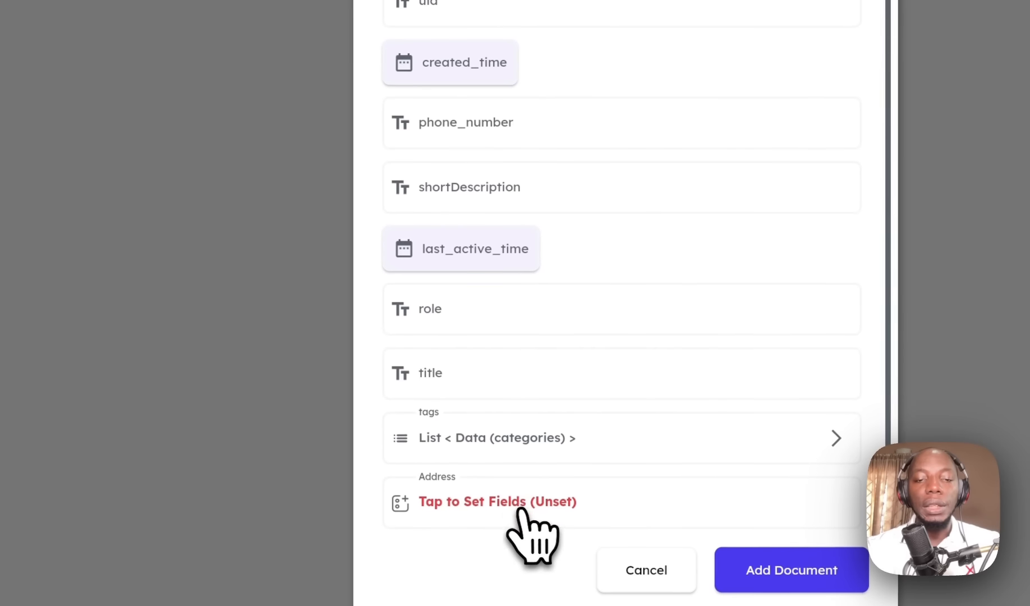
{"action": "left_click", "coordinate": [515, 502]}
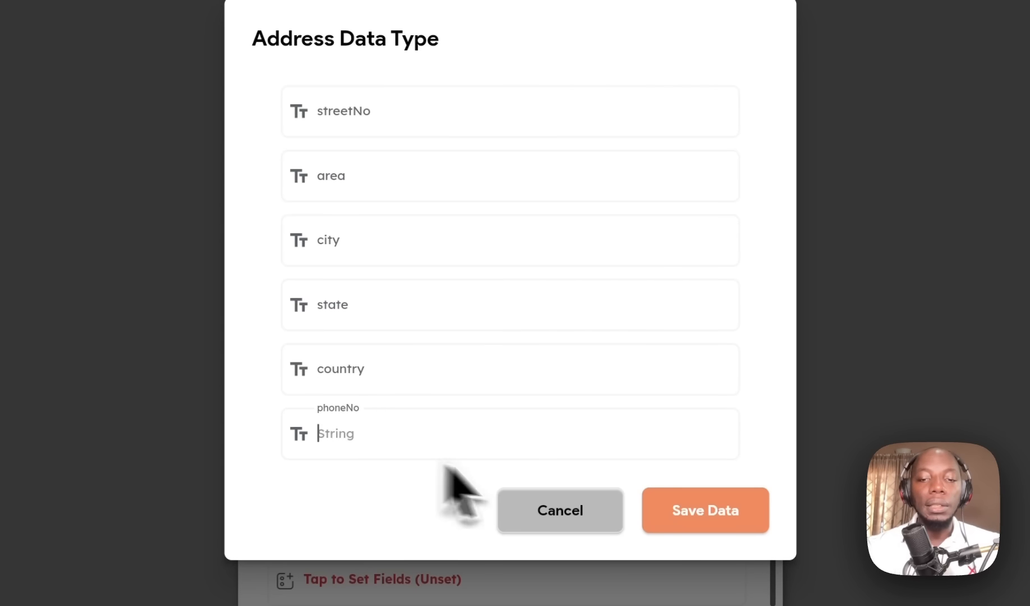
{"action": "left_click", "coordinate": [616, 509]}
{"action": "left_click", "coordinate": [472, 518]}
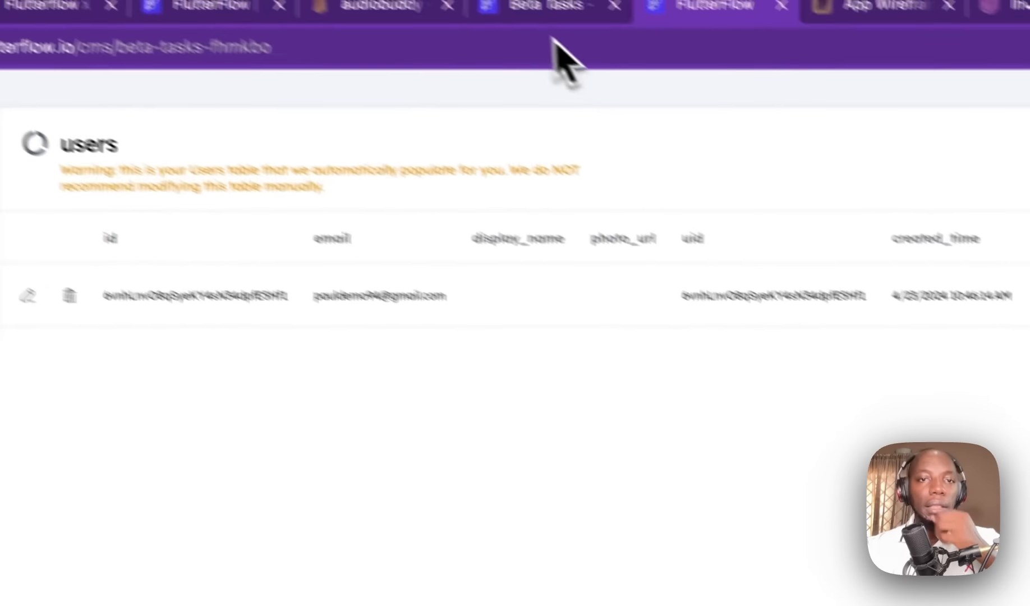
{"action": "left_click", "coordinate": [555, 6]}
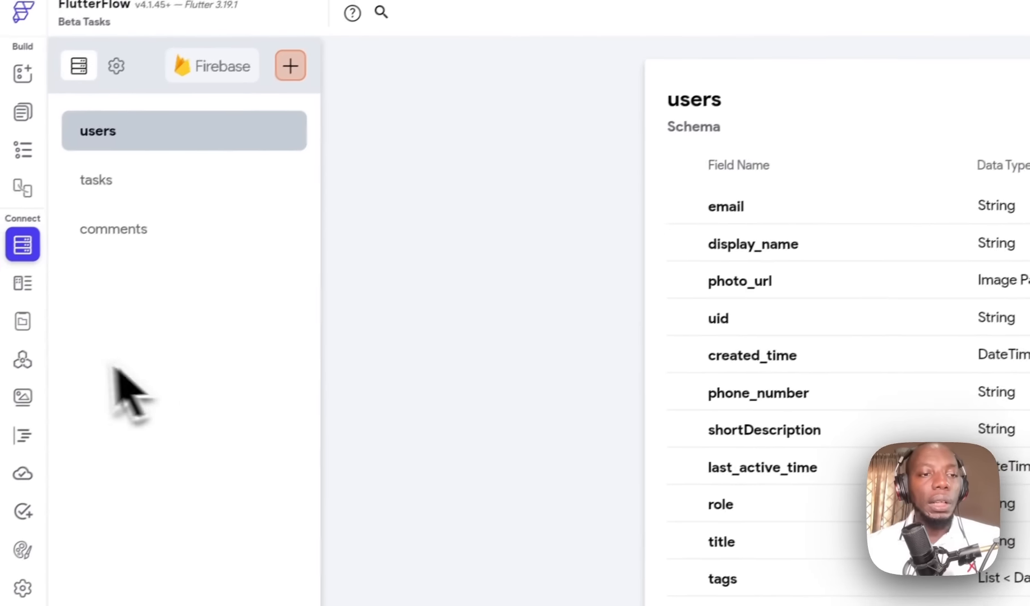
Step: Go through Data Types to the App State page listing the categories variable
{"action": "left_click", "coordinate": [23, 284]}
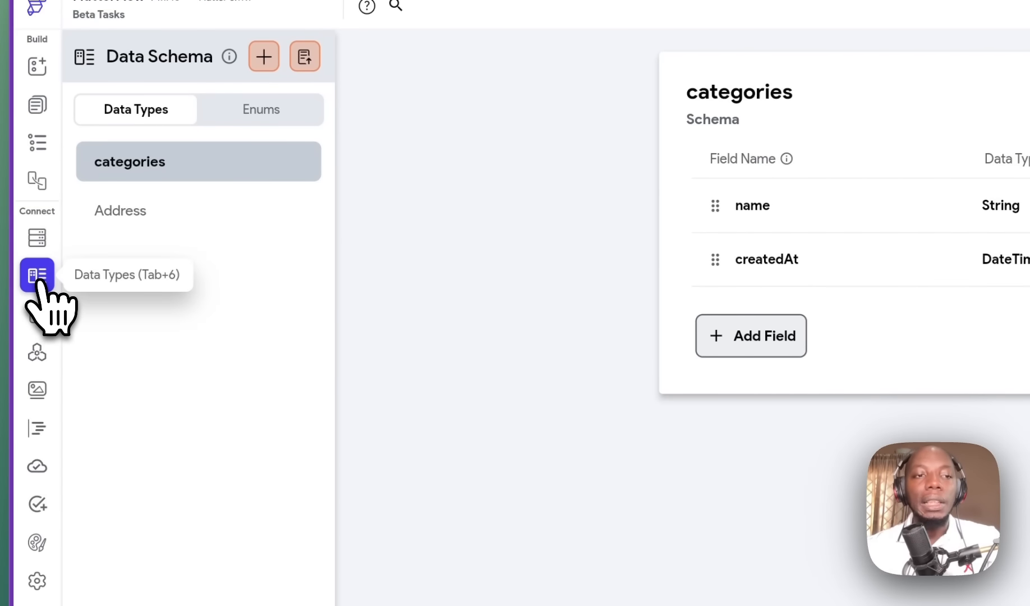
{"action": "left_click", "coordinate": [36, 315]}
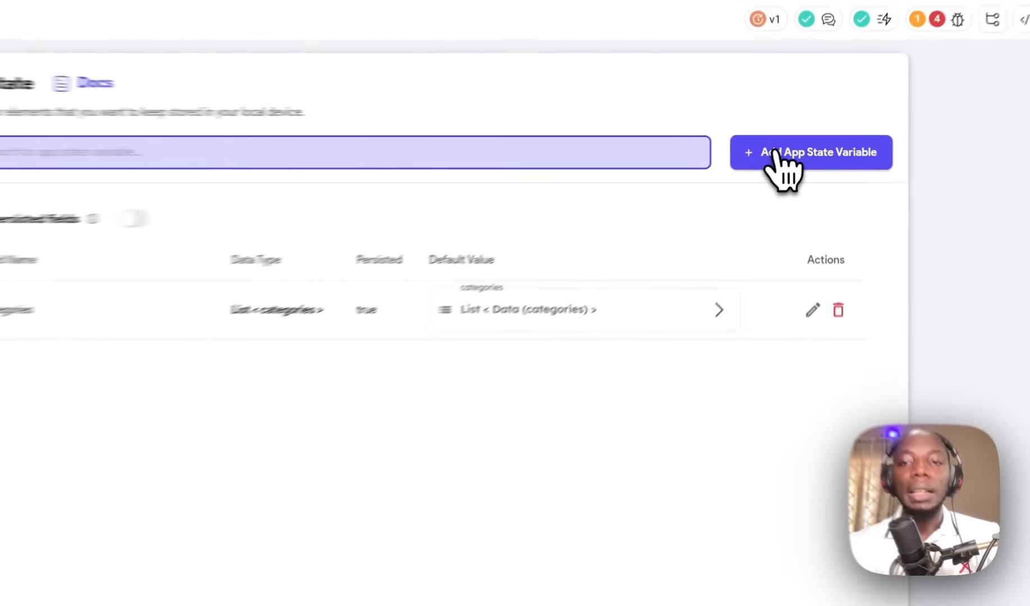
Step: Start a new app state variable, trying a persisted Date Time list type
{"action": "left_click", "coordinate": [791, 147]}
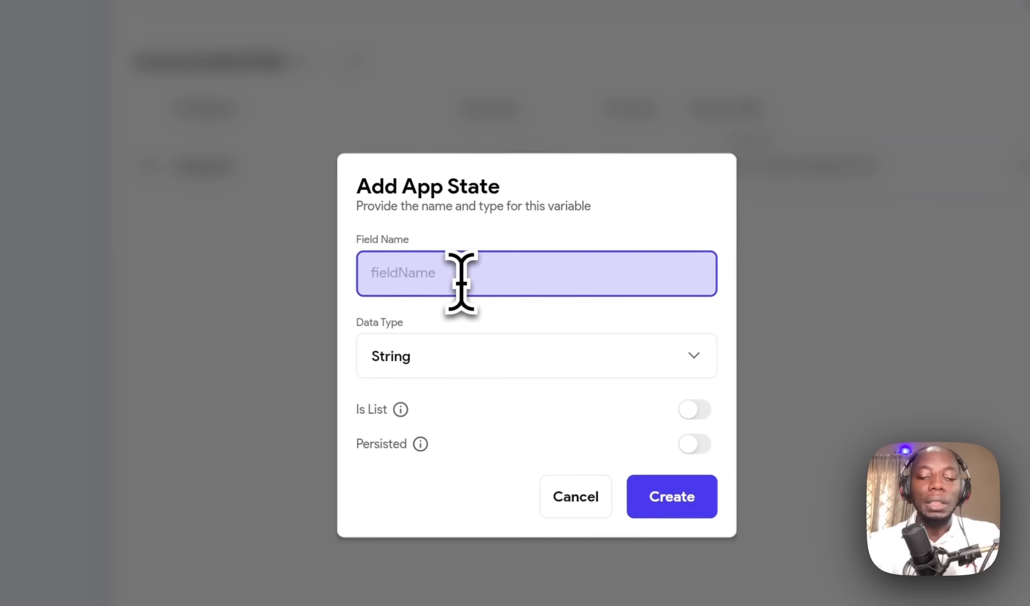
{"action": "type", "text": "Igon"}
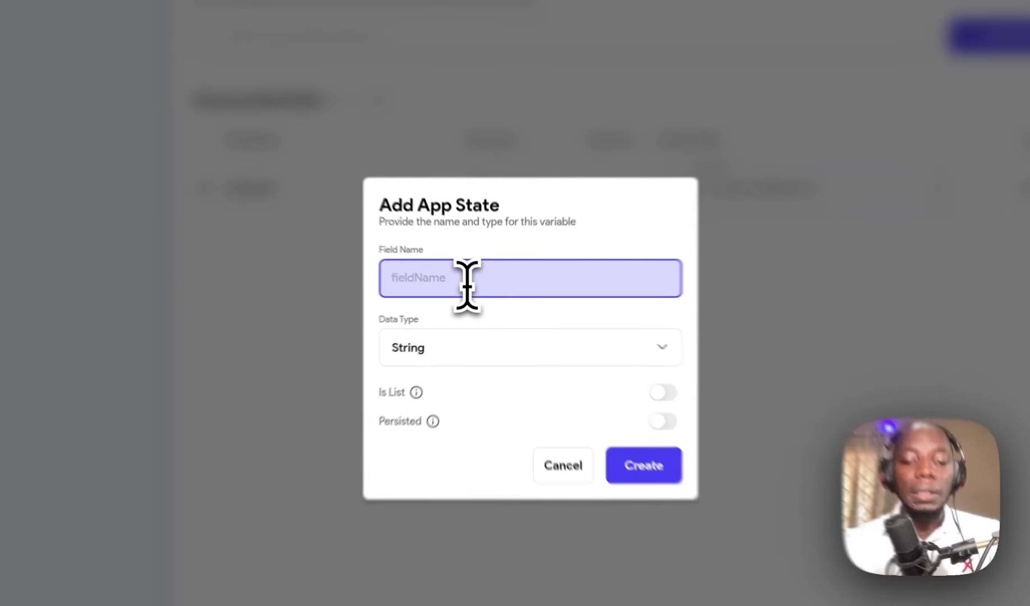
{"action": "key", "text": "BackSpace"}
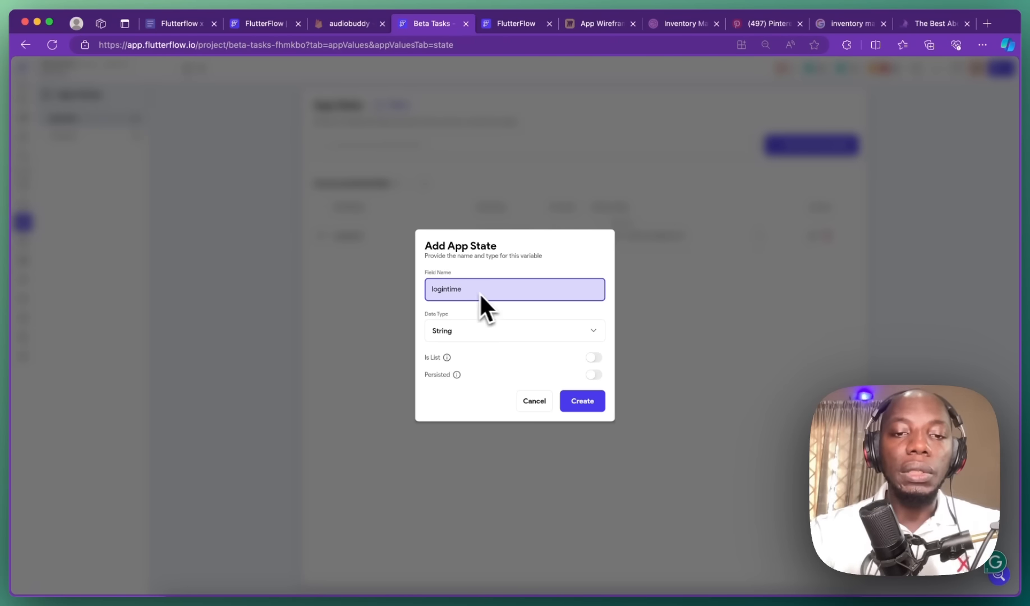
{"action": "left_click", "coordinate": [516, 332]}
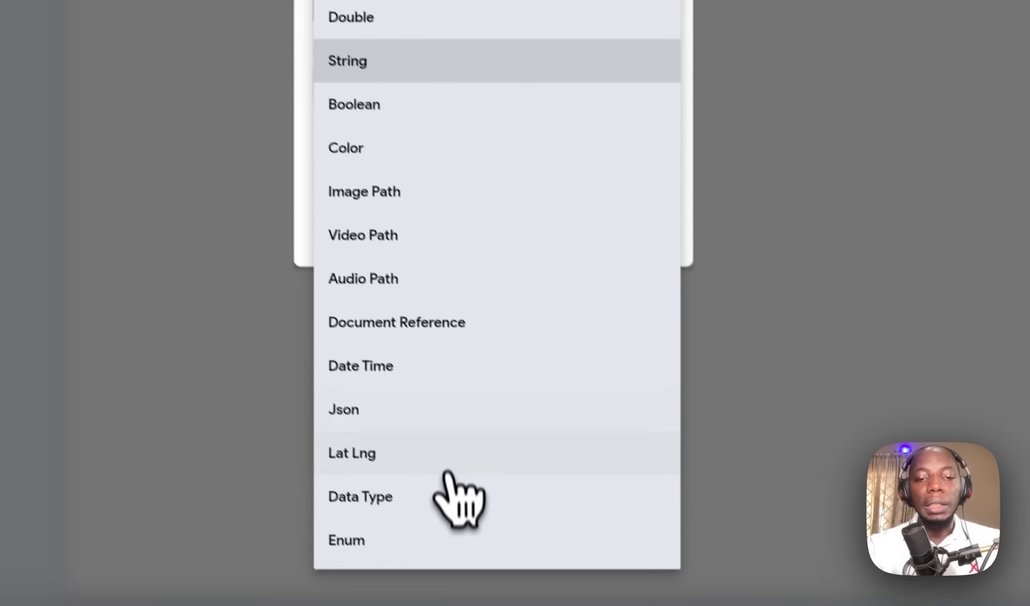
{"action": "left_click", "coordinate": [480, 370]}
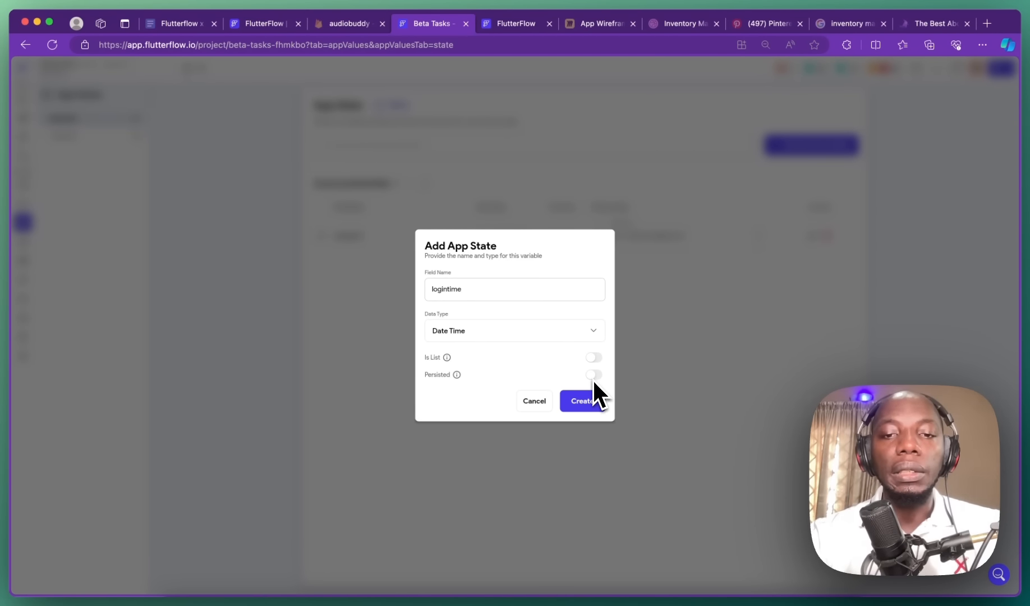
{"action": "left_click", "coordinate": [593, 374]}
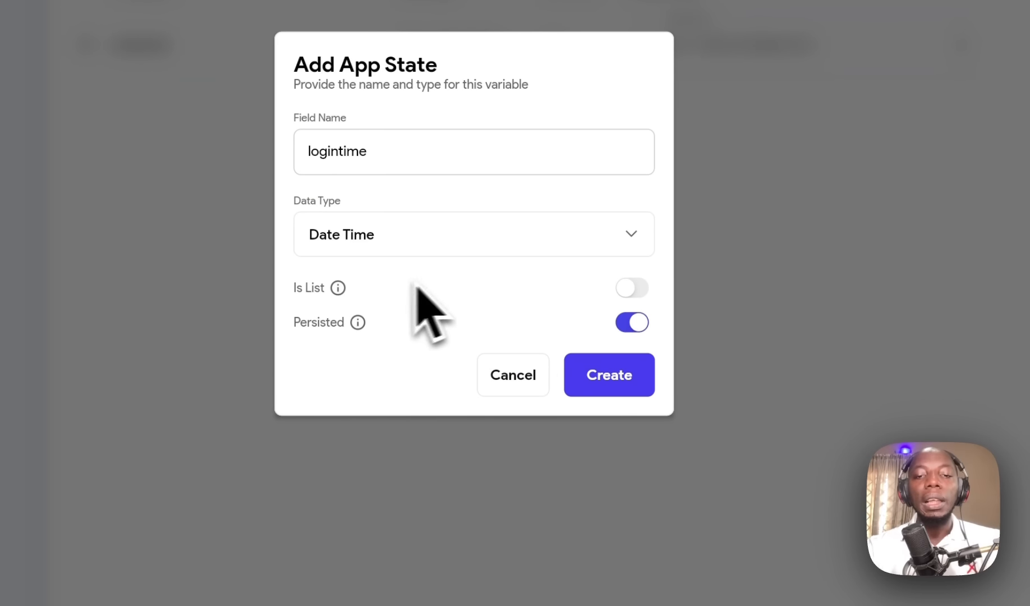
{"action": "left_click", "coordinate": [630, 289]}
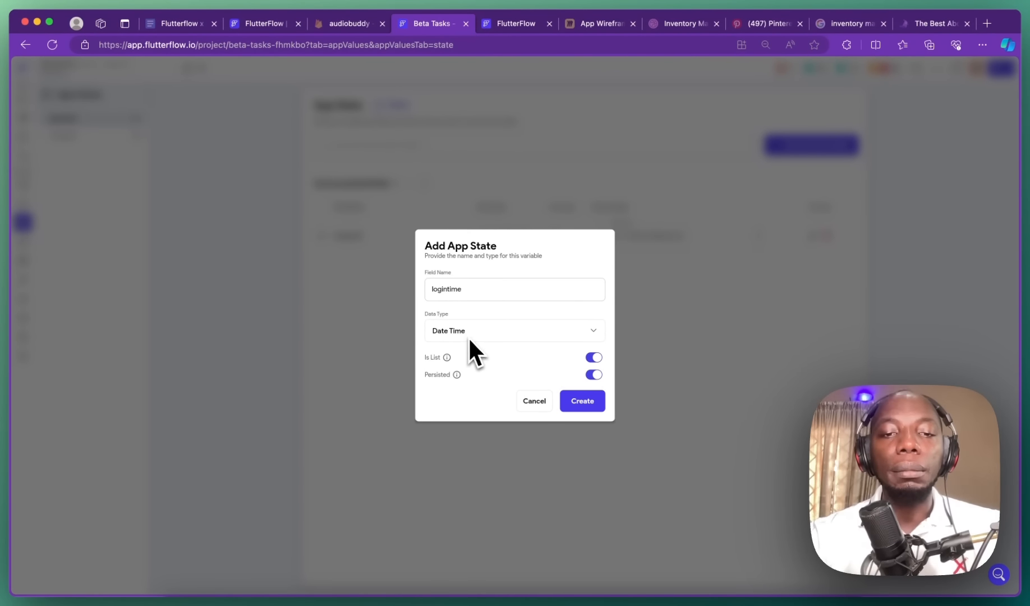
Step: Rename it firsttimeuser, make it a persisted single Boolean, create it, leaving the default false
{"action": "double_click", "coordinate": [474, 291]}
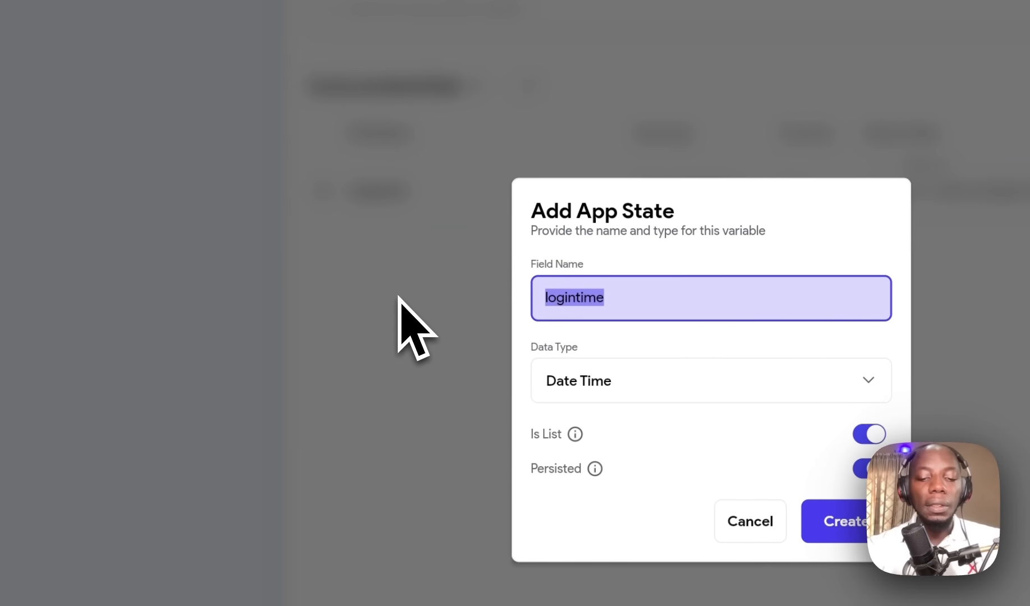
{"action": "type", "text": "Open"}
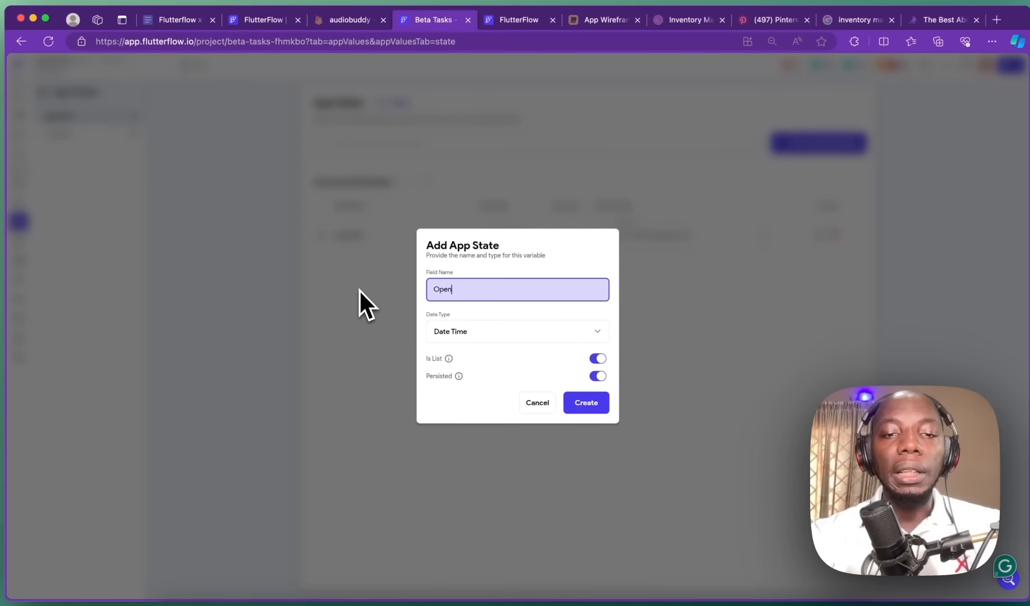
{"action": "type", "text": "app"}
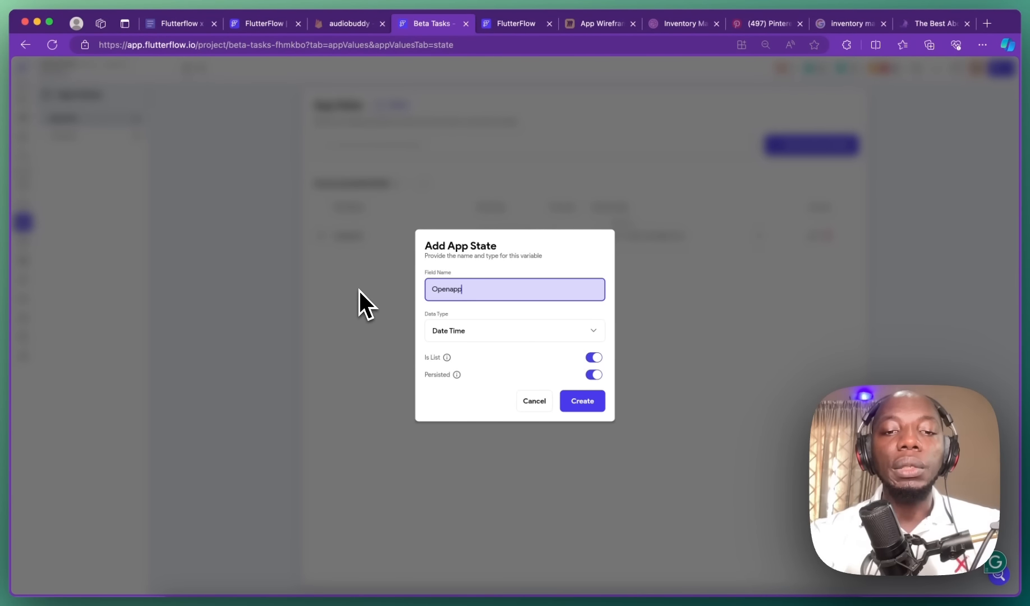
{"action": "type", "text": "lication"}
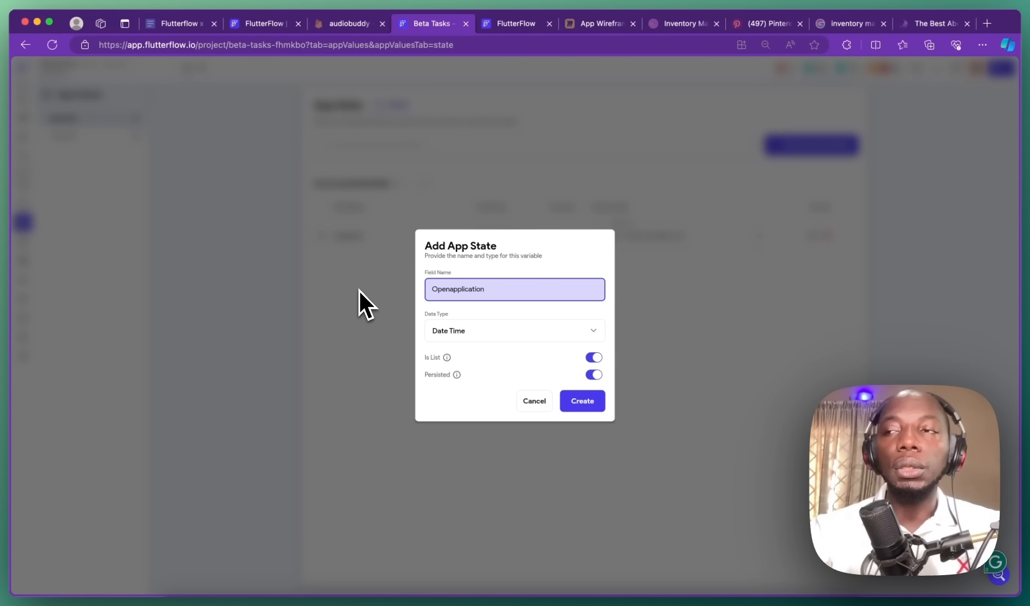
{"action": "key", "text": "BackSpace"}
{"action": "key", "text": "BackSpace"}
{"action": "key", "text": "BackSpace"}
{"action": "key", "text": "BackSpace"}
{"action": "key", "text": "BackSpace"}
{"action": "key", "text": "BackSpace"}
{"action": "key", "text": "BackSpace"}
{"action": "key", "text": "BackSpace"}
{"action": "key", "text": "BackSpace"}
{"action": "key", "text": "BackSpace"}
{"action": "key", "text": "BackSpace"}
{"action": "key", "text": "BackSpace"}
{"action": "key", "text": "BackSpace"}
{"action": "key", "text": "BackSpace"}
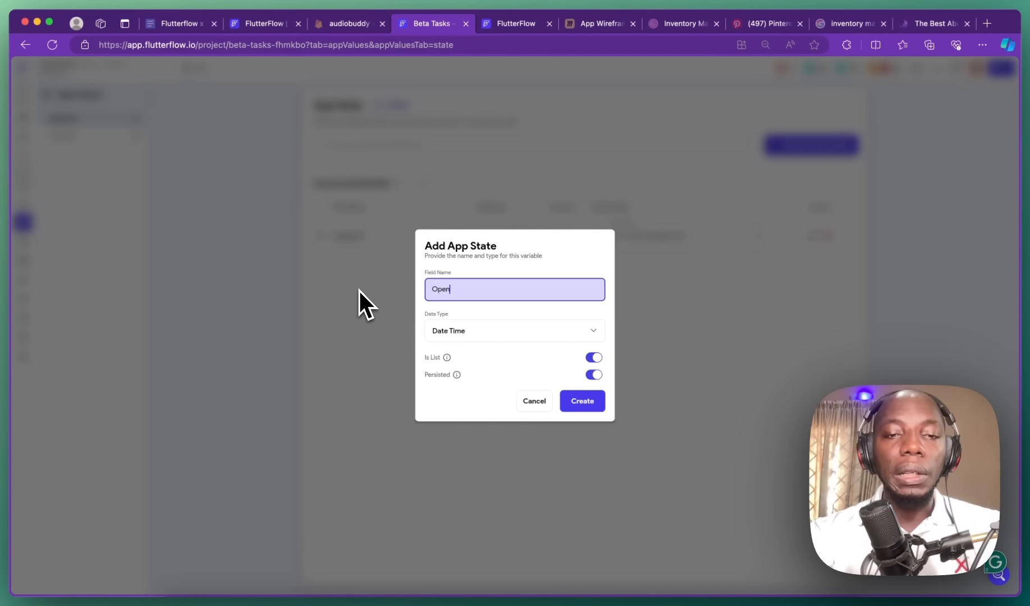
{"action": "type", "text": "tirstt"}
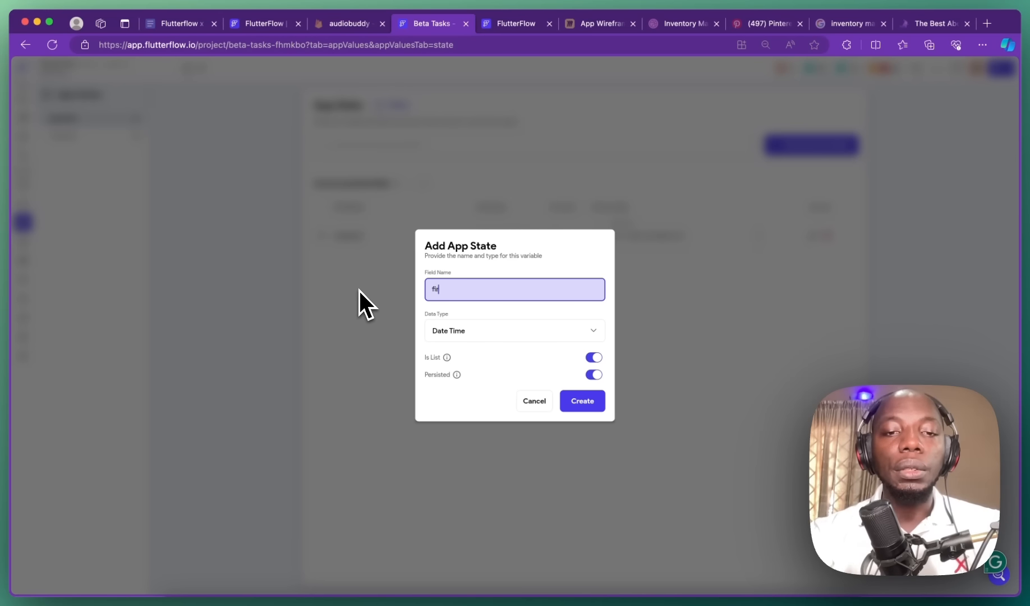
{"action": "type", "text": "imeusr"}
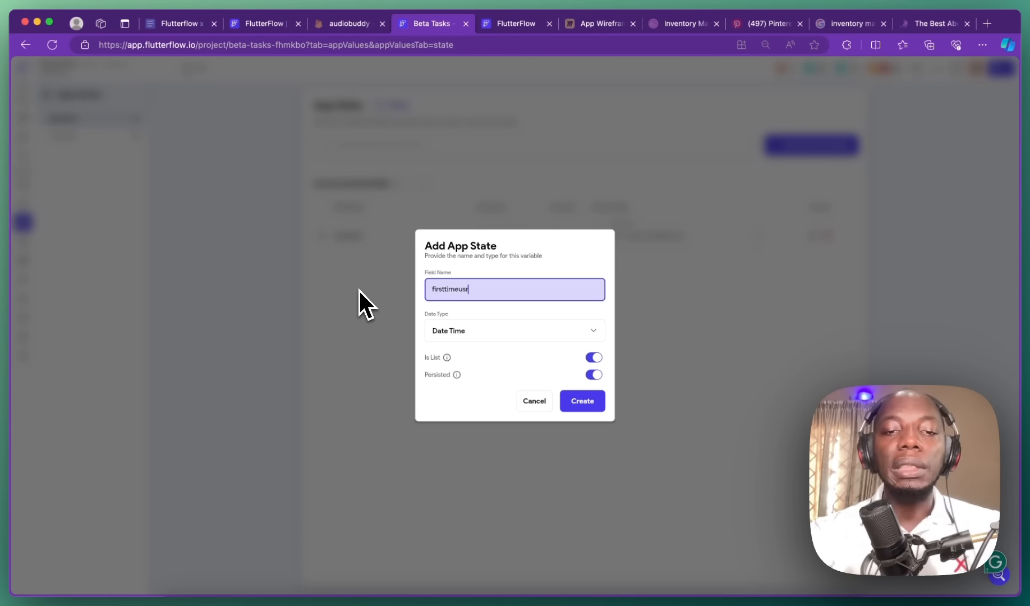
{"action": "key", "text": "BackSpace"}
{"action": "type", "text": "er"}
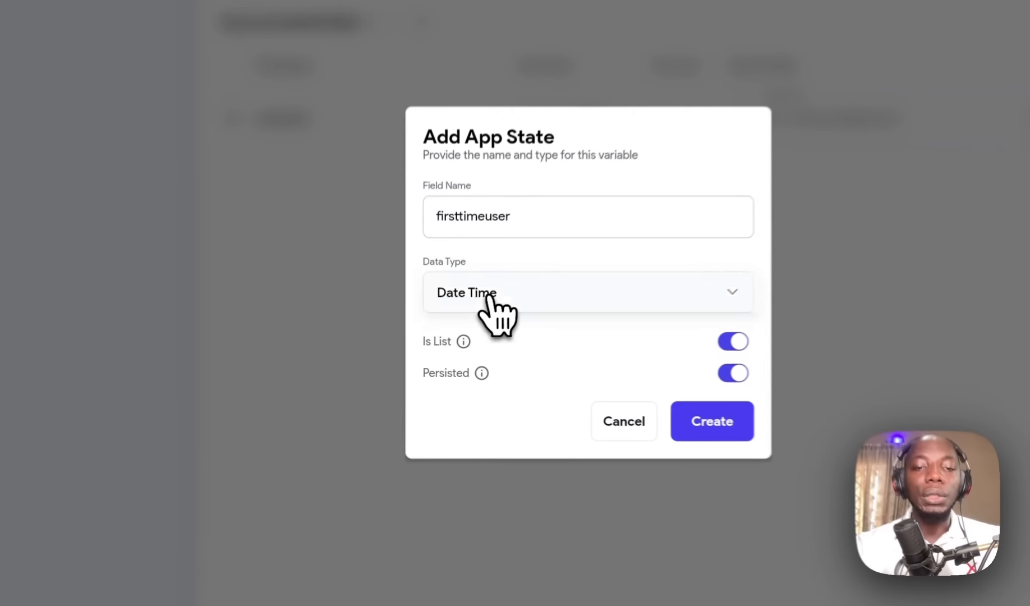
{"action": "left_click", "coordinate": [460, 335]}
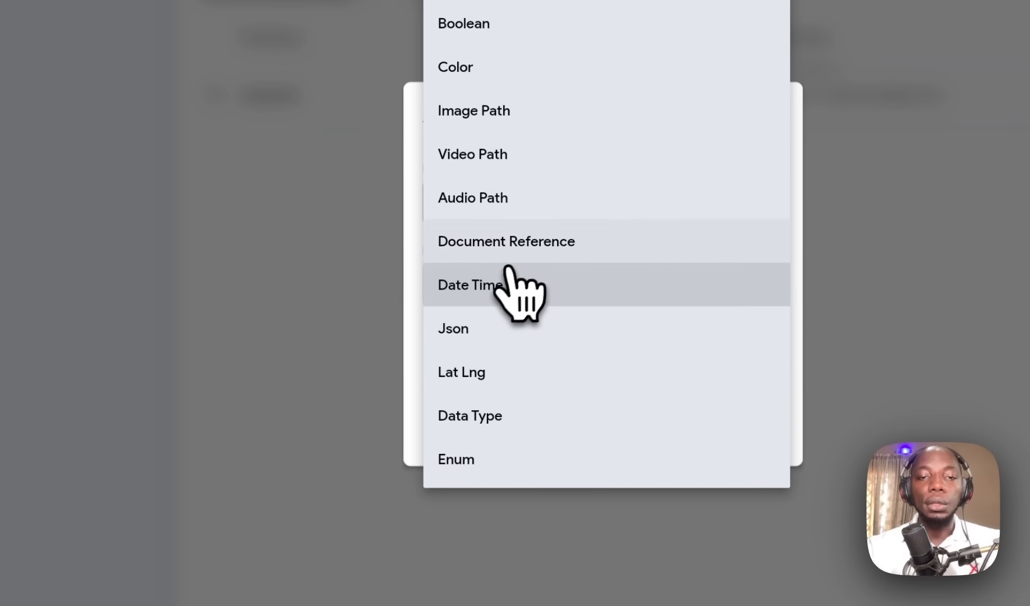
{"action": "left_click", "coordinate": [507, 23]}
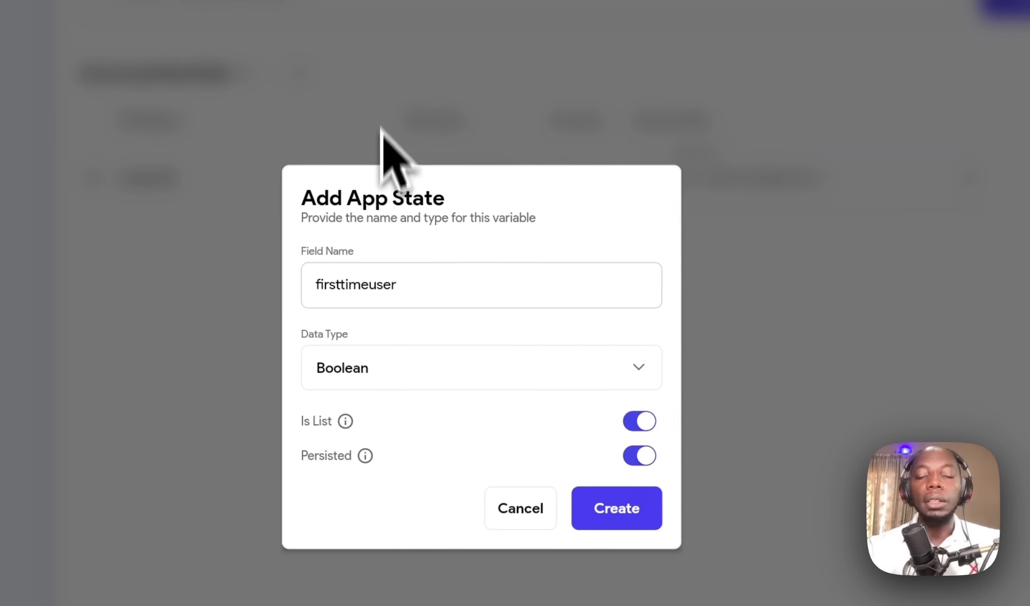
{"action": "left_click", "coordinate": [634, 421]}
{"action": "left_click", "coordinate": [600, 511]}
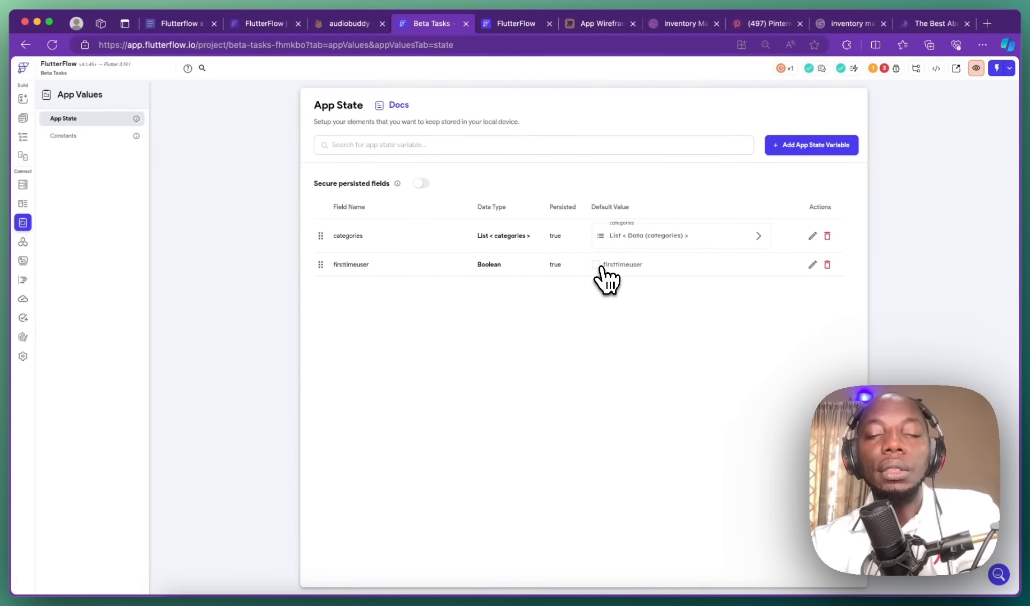
{"action": "left_click", "coordinate": [597, 266]}
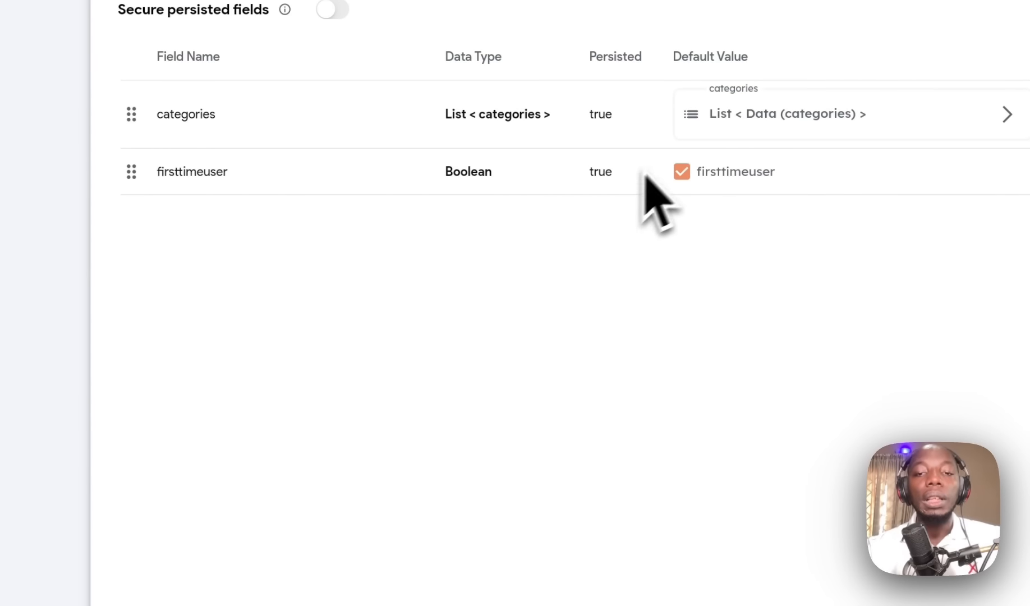
{"action": "left_click", "coordinate": [681, 172]}
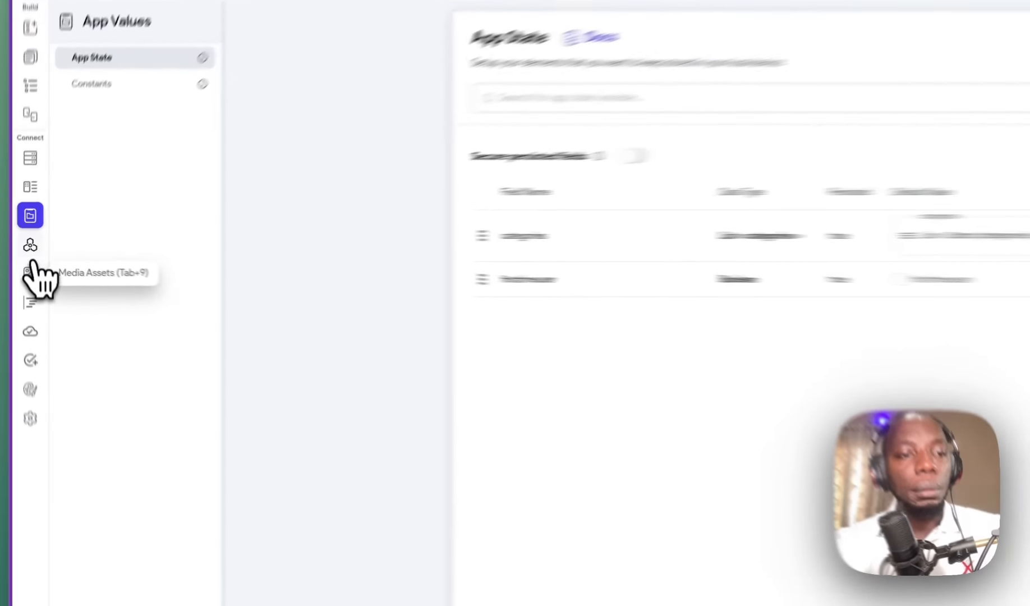
Step: Browse the left-rail pages from API calls to theme settings, ending in App Details settings
{"action": "left_click", "coordinate": [30, 245]}
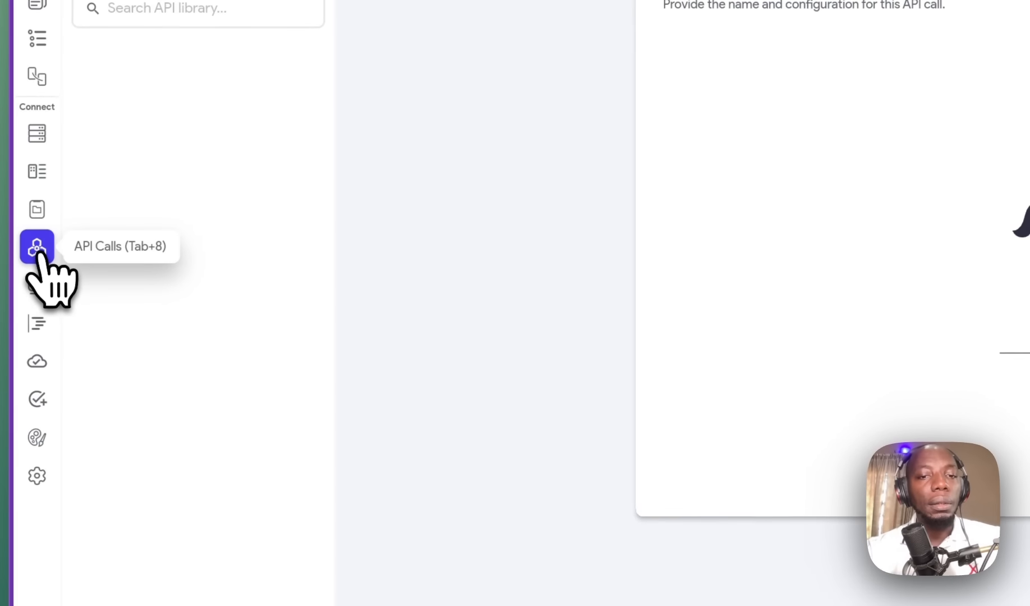
{"action": "left_click", "coordinate": [28, 273]}
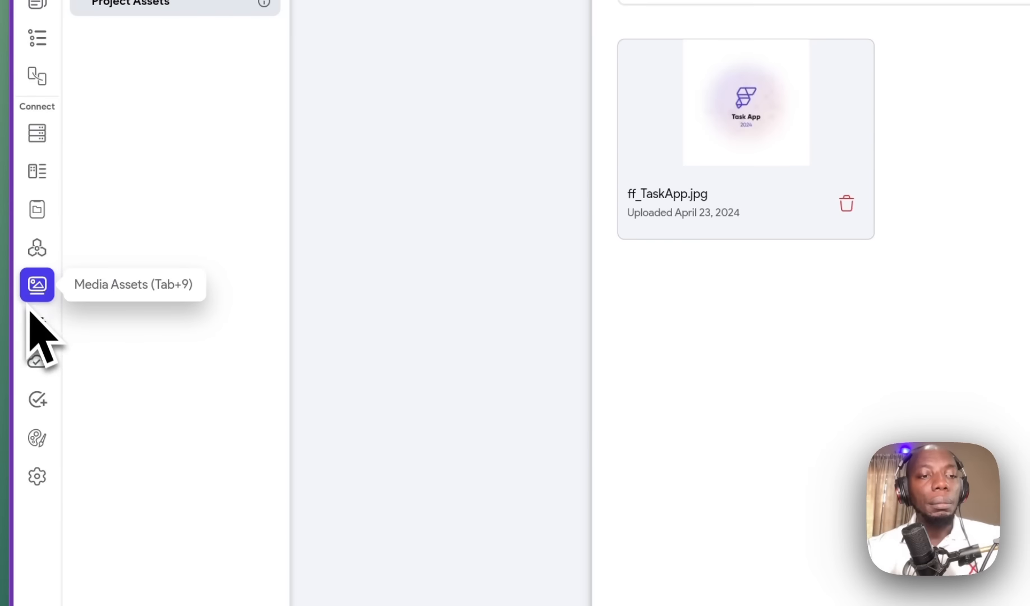
{"action": "left_click", "coordinate": [37, 325]}
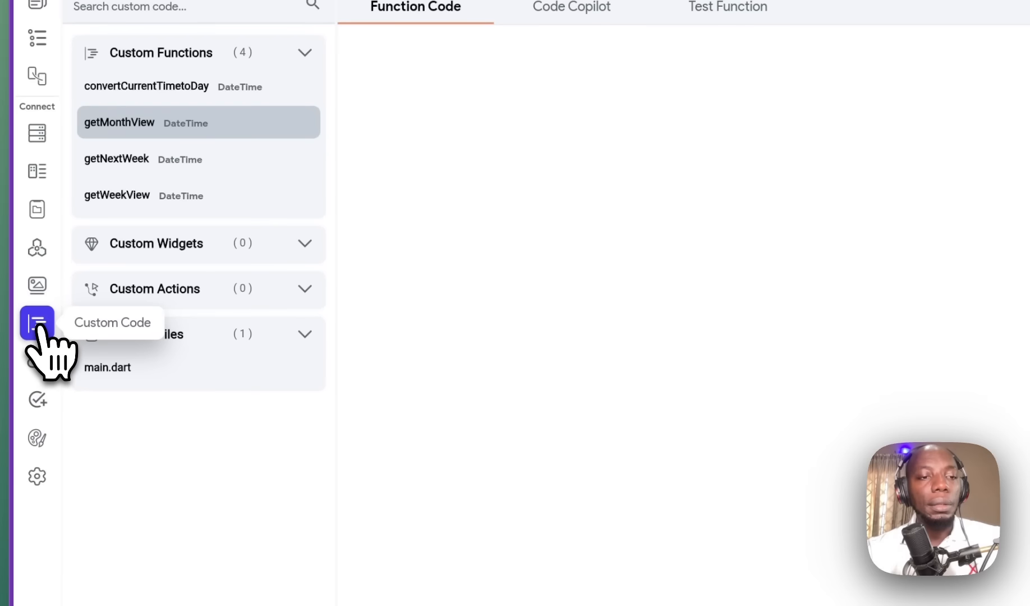
{"action": "left_click", "coordinate": [37, 360]}
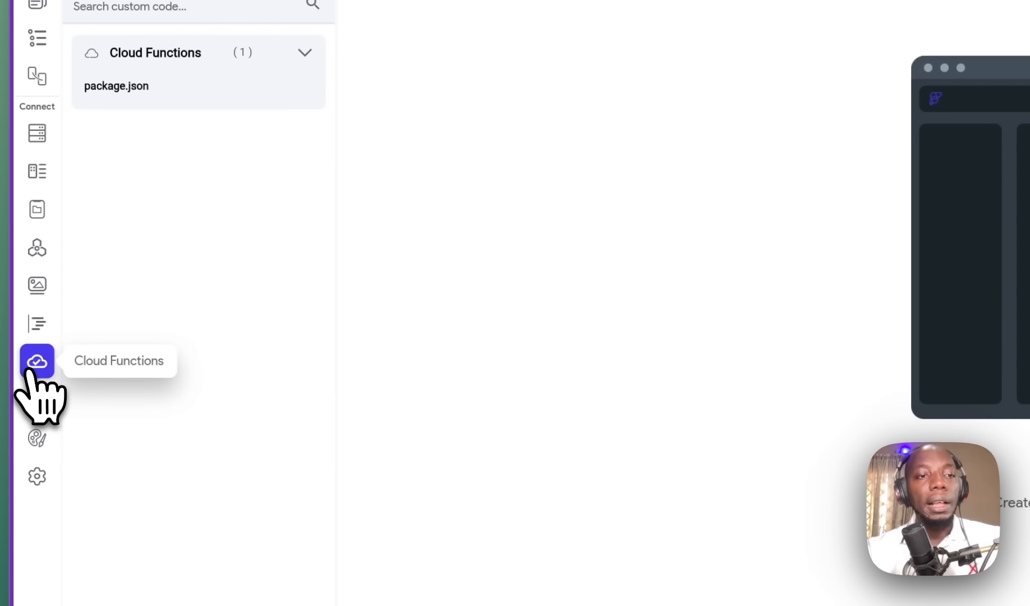
{"action": "left_click", "coordinate": [37, 401]}
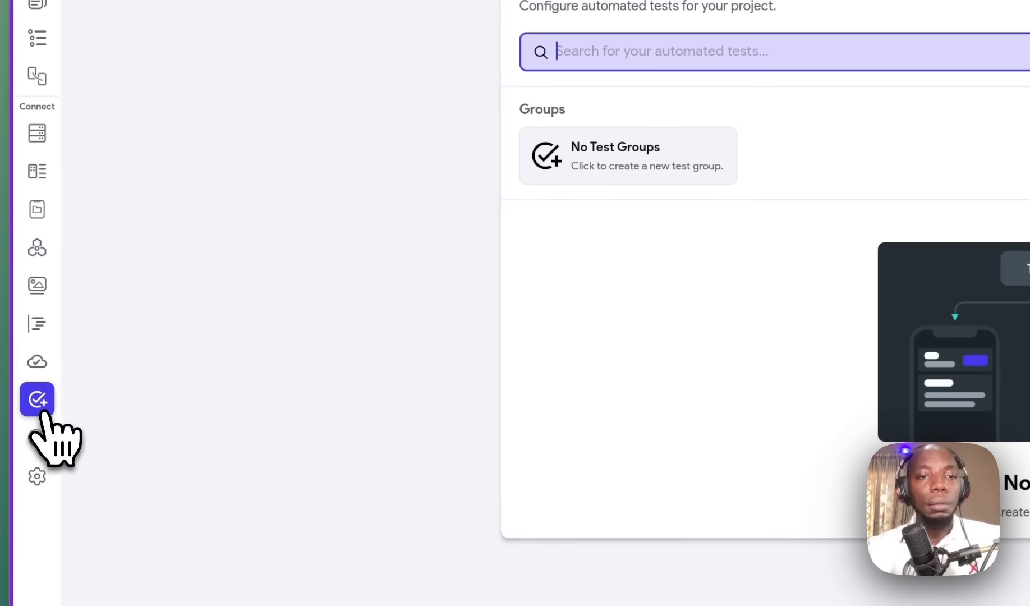
{"action": "left_click", "coordinate": [31, 463]}
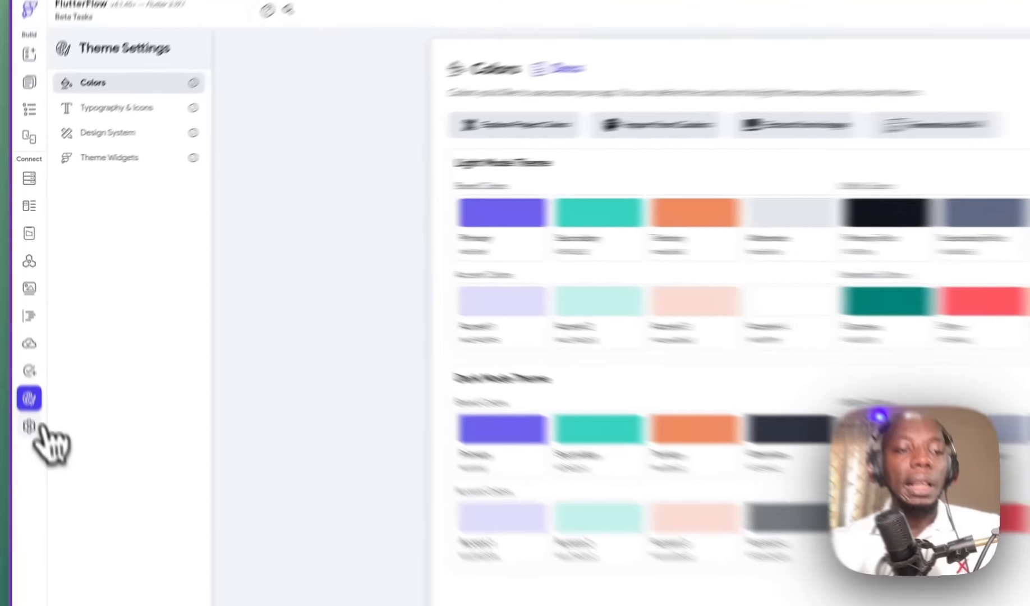
{"action": "left_click", "coordinate": [22, 356]}
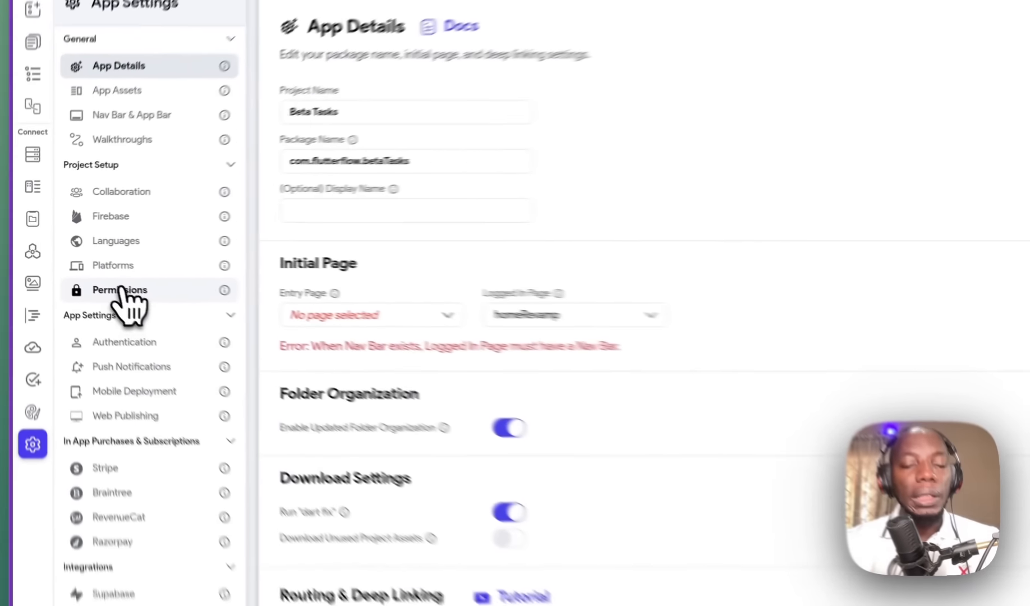
Step: Review permissions, toggling Photo Library off and back on and editing its message
{"action": "left_click", "coordinate": [122, 290]}
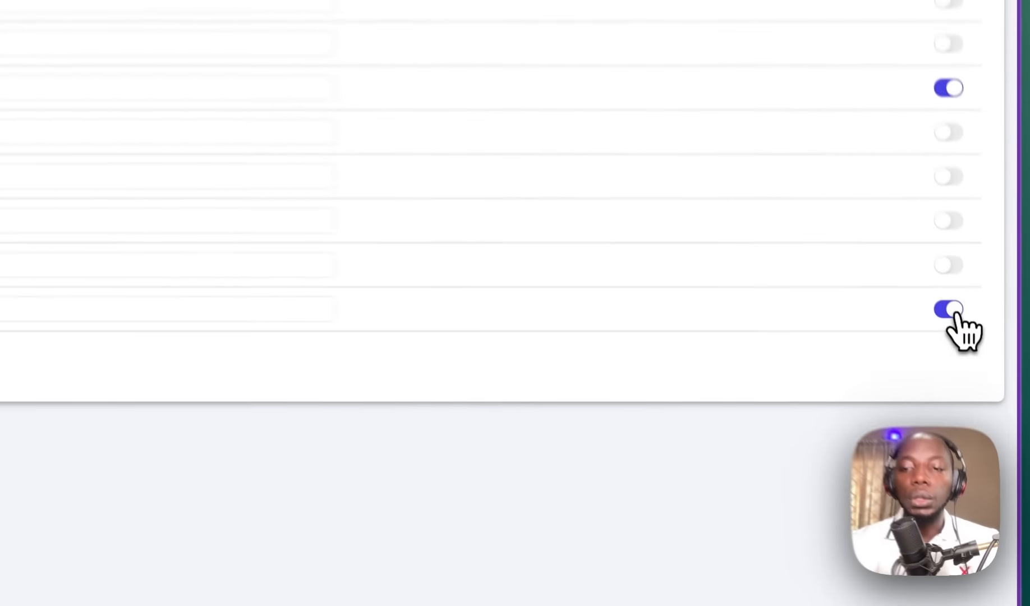
{"action": "left_click", "coordinate": [980, 368]}
{"action": "left_click", "coordinate": [980, 368]}
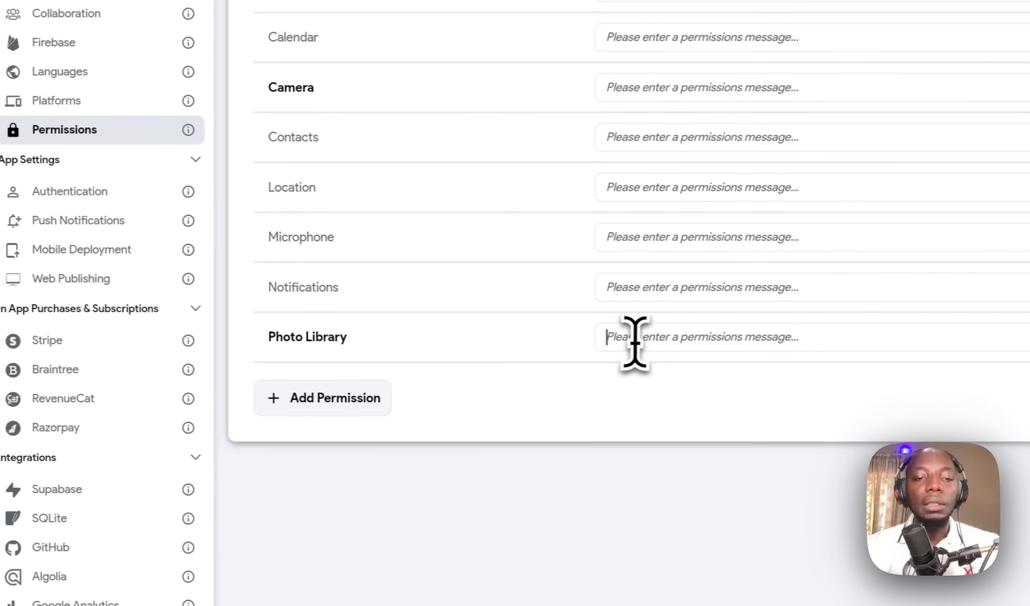
{"action": "left_click", "coordinate": [524, 337]}
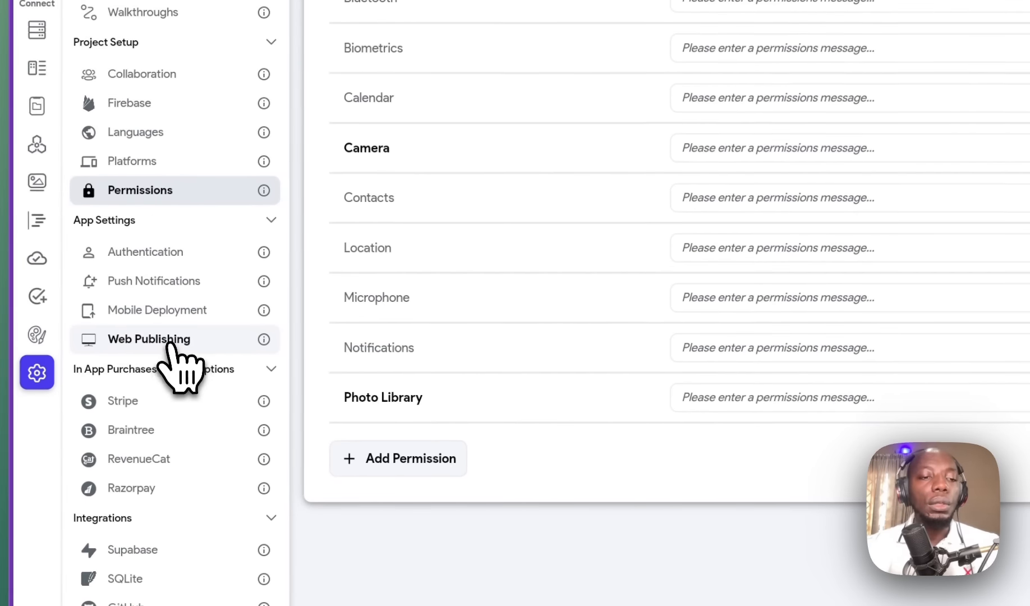
Step: Look through Web Publishing, Mobile Deployment and Firebase settings, then return to Firestore
{"action": "left_click", "coordinate": [168, 344]}
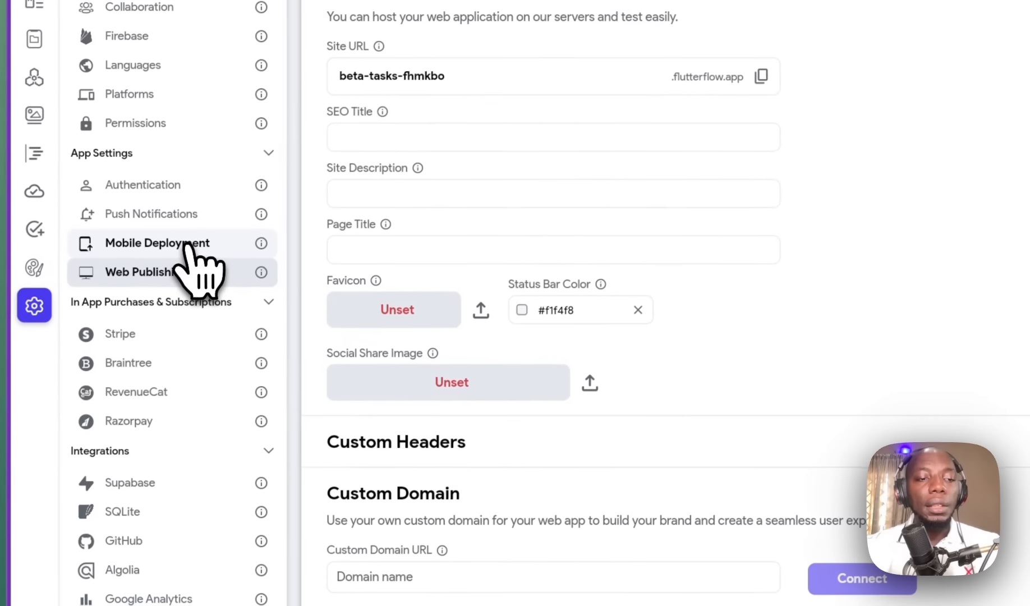
{"action": "left_click", "coordinate": [188, 243]}
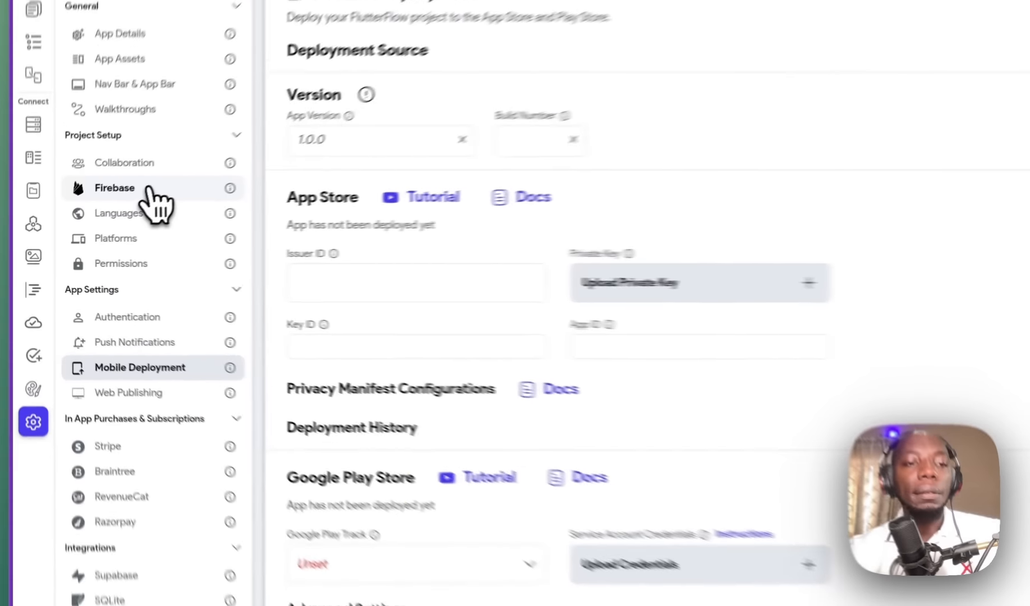
{"action": "left_click", "coordinate": [89, 225]}
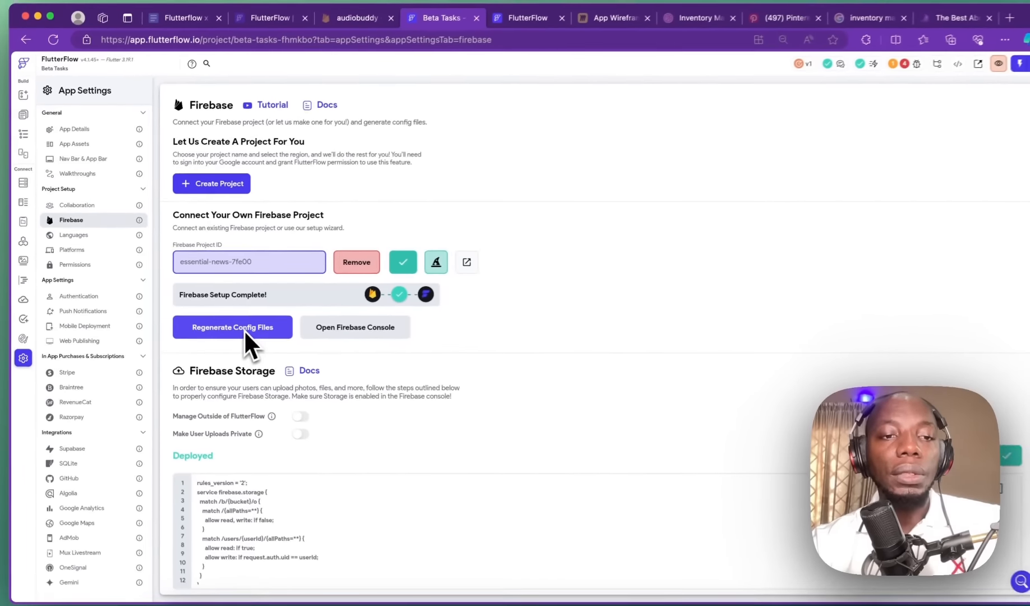
{"action": "scroll", "coordinate": [243, 331], "scroll_direction": "down", "scroll_amount": 3}
{"action": "scroll", "coordinate": [237, 332], "scroll_direction": "up", "scroll_amount": 3}
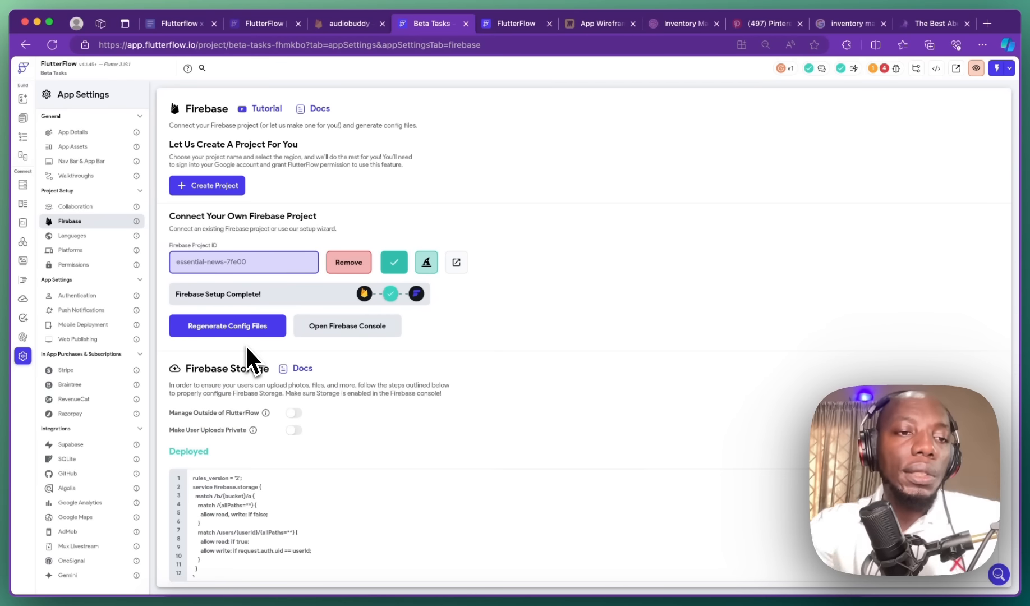
{"action": "left_click", "coordinate": [23, 183]}
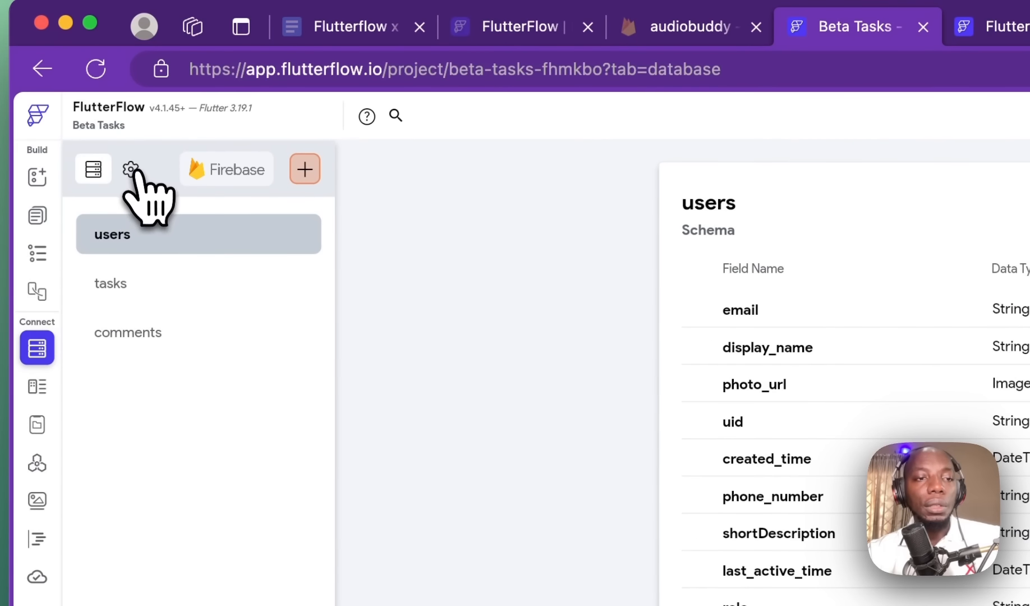
Step: Open the Firestore Settings tab and scroll through the security rules
{"action": "left_click", "coordinate": [123, 160]}
{"action": "scroll", "coordinate": [650, 395], "scroll_direction": "down", "scroll_amount": 5}
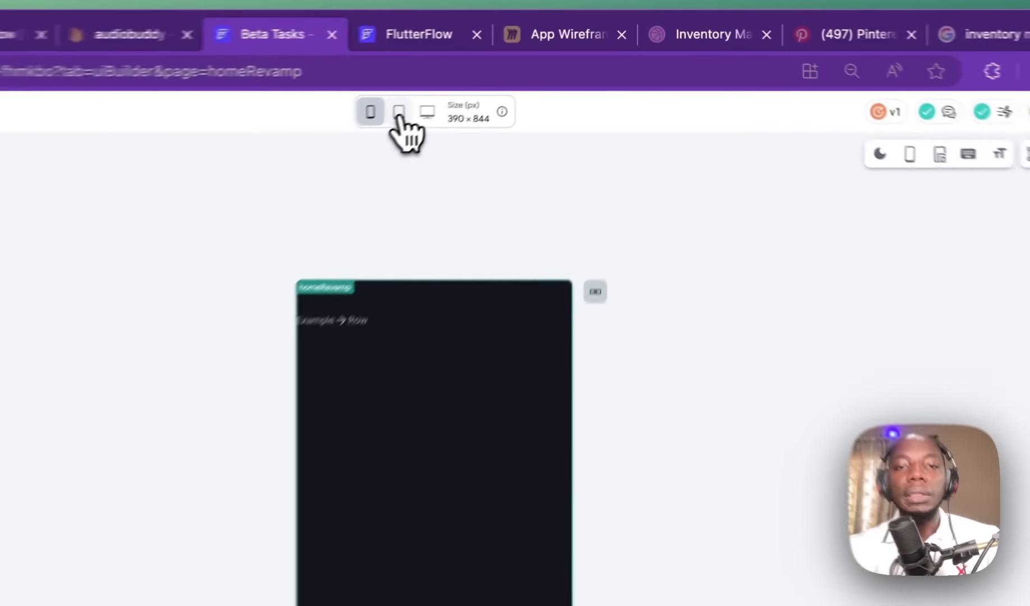
Step: Preview homeRevamp at desktop 1440 × 900, toggling dark mode and ending in light mode
{"action": "left_click", "coordinate": [505, 68]}
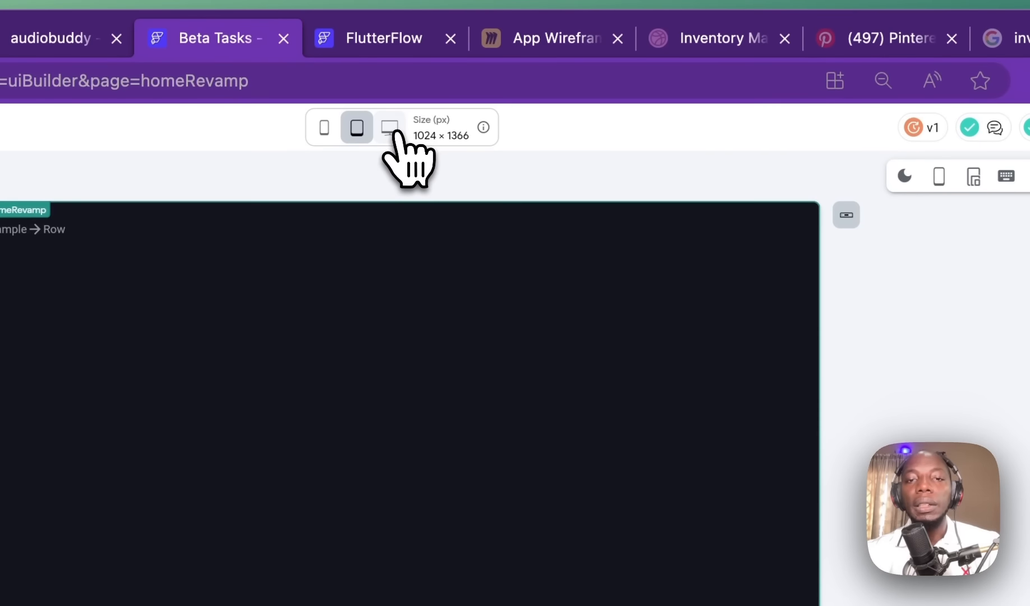
{"action": "left_click", "coordinate": [391, 128]}
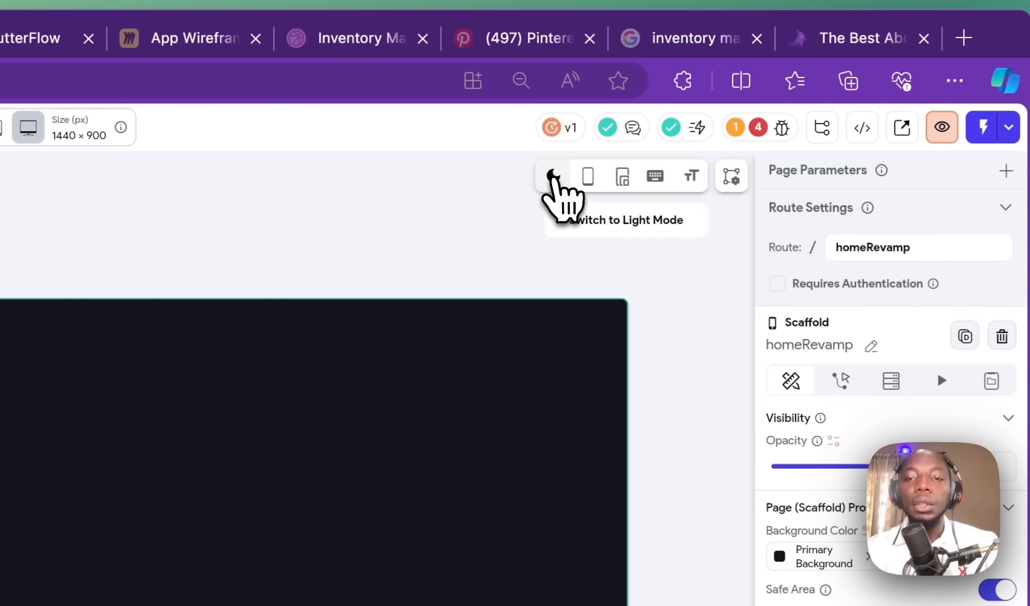
{"action": "left_click", "coordinate": [553, 177]}
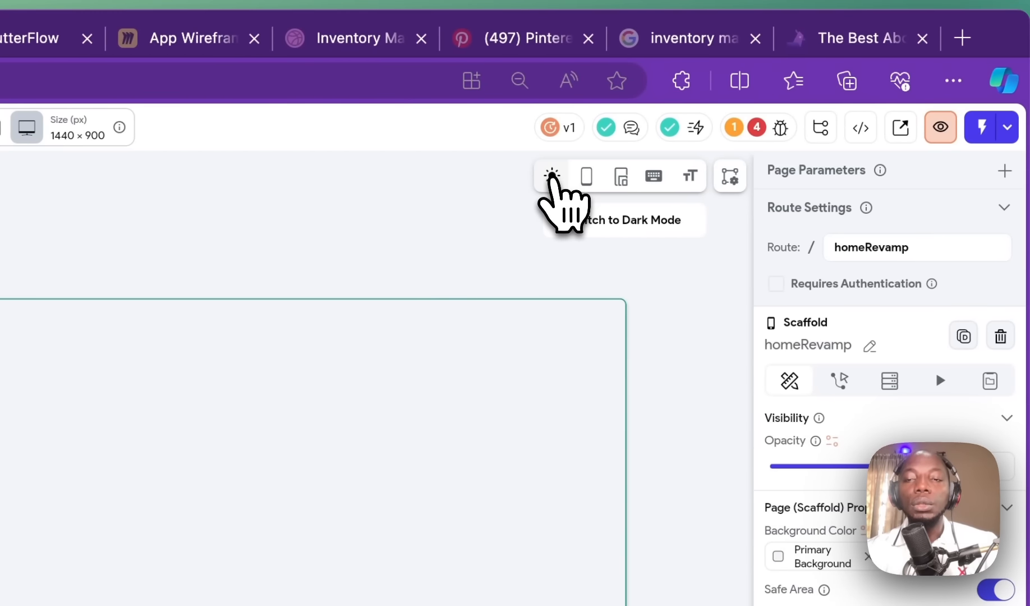
{"action": "left_click", "coordinate": [553, 179]}
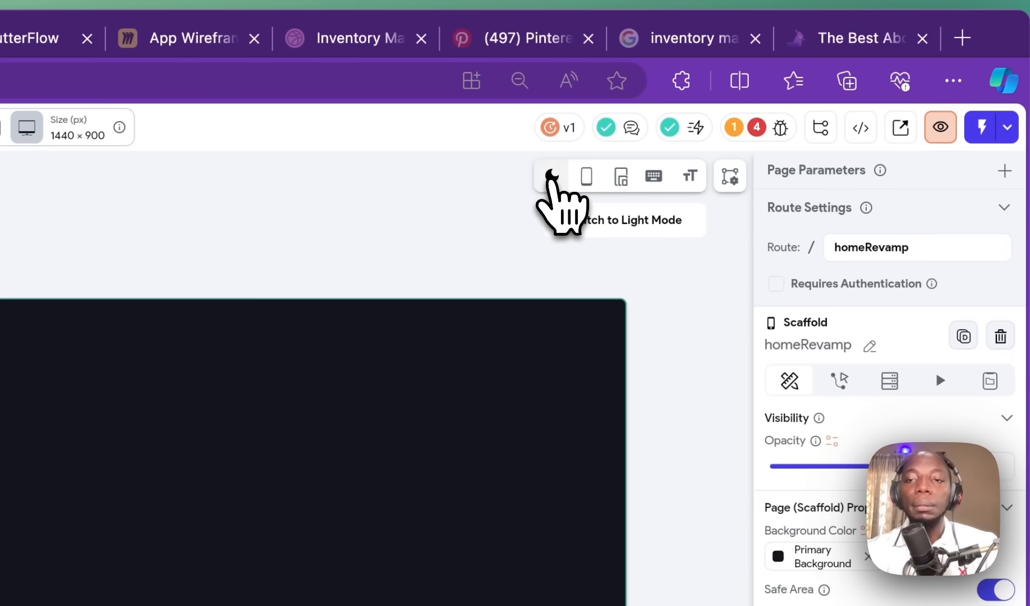
{"action": "left_click", "coordinate": [553, 178]}
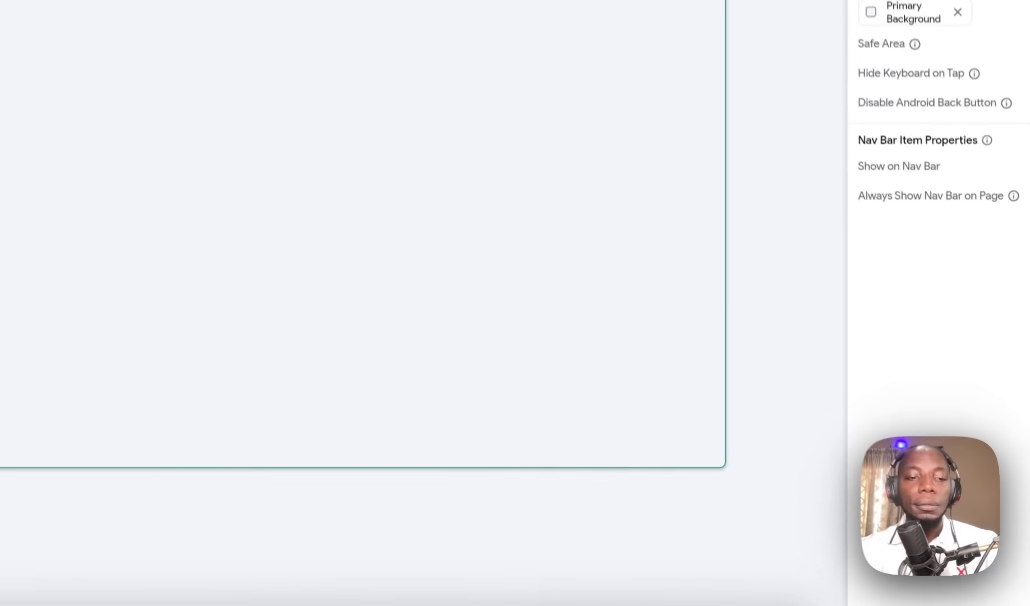
Step: Add a Container to homeRevamp, wrapping it with the existing Row in a Column
{"action": "left_click_drag", "start_coordinate": [107, 199], "coordinate": [483, 197]}
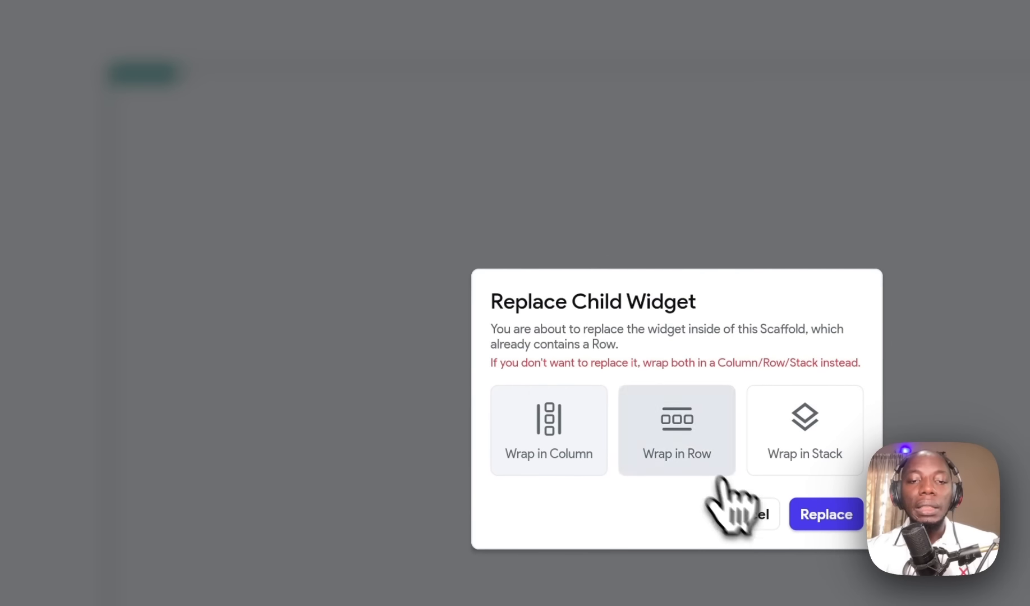
{"action": "left_click", "coordinate": [568, 415]}
{"action": "left_click", "coordinate": [680, 110]}
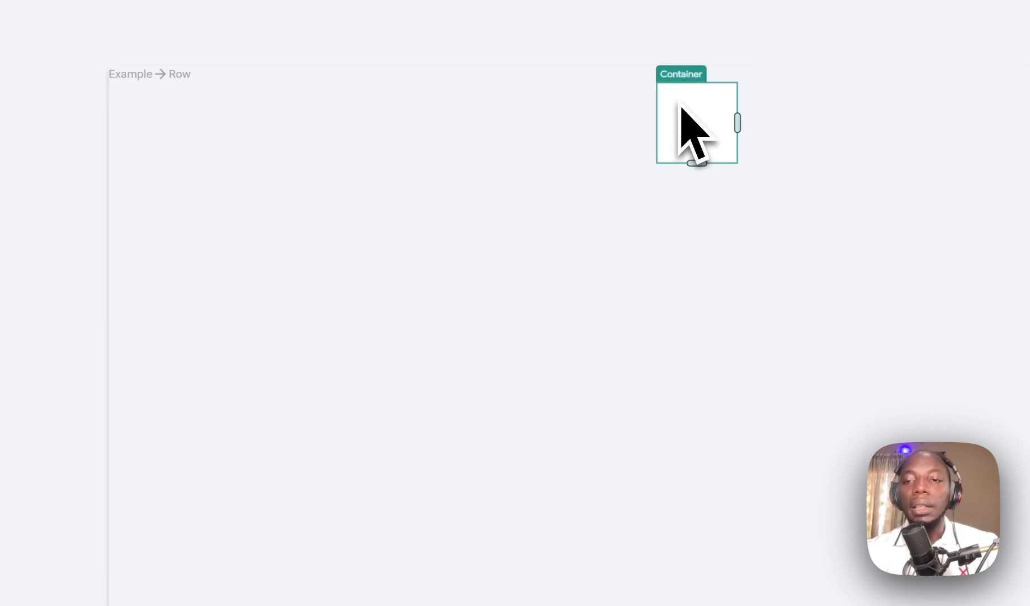
Step: Set the Container's expansion to Expanded and its width to infinity
{"action": "scroll", "coordinate": [872, 362], "scroll_direction": "down", "scroll_amount": 3}
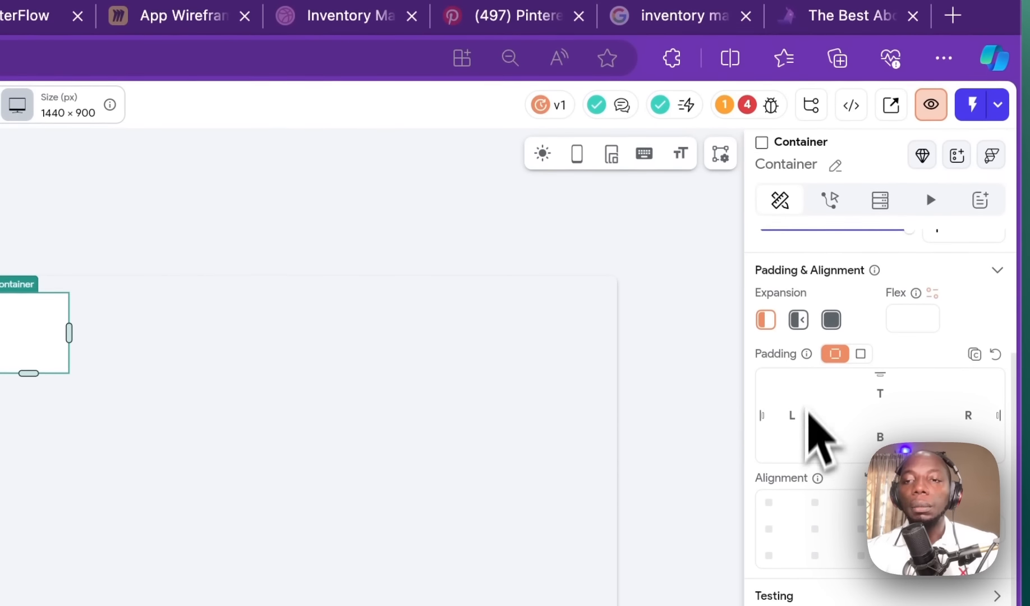
{"action": "left_click", "coordinate": [799, 320]}
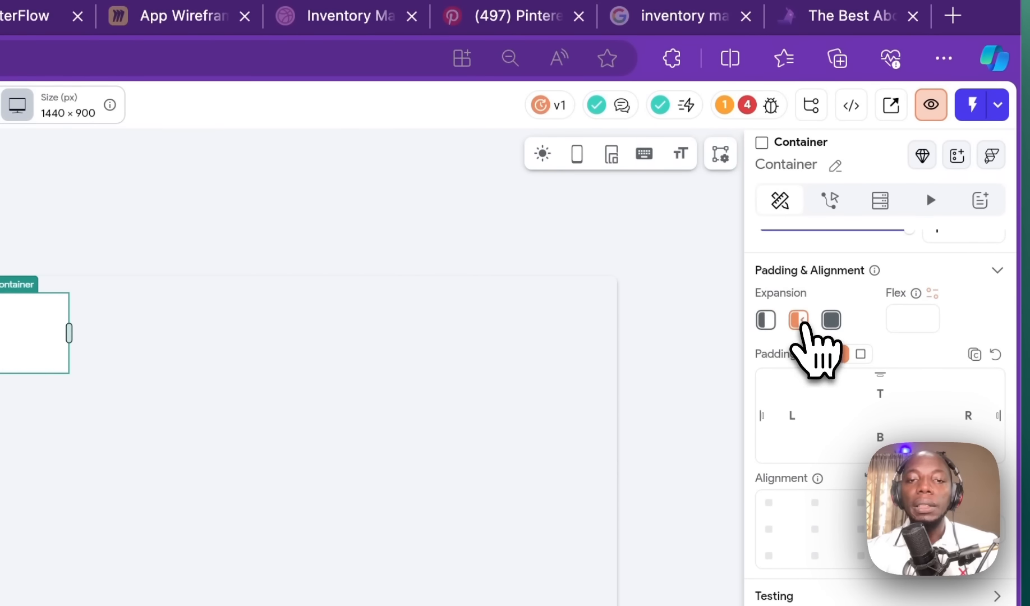
{"action": "left_click", "coordinate": [831, 320]}
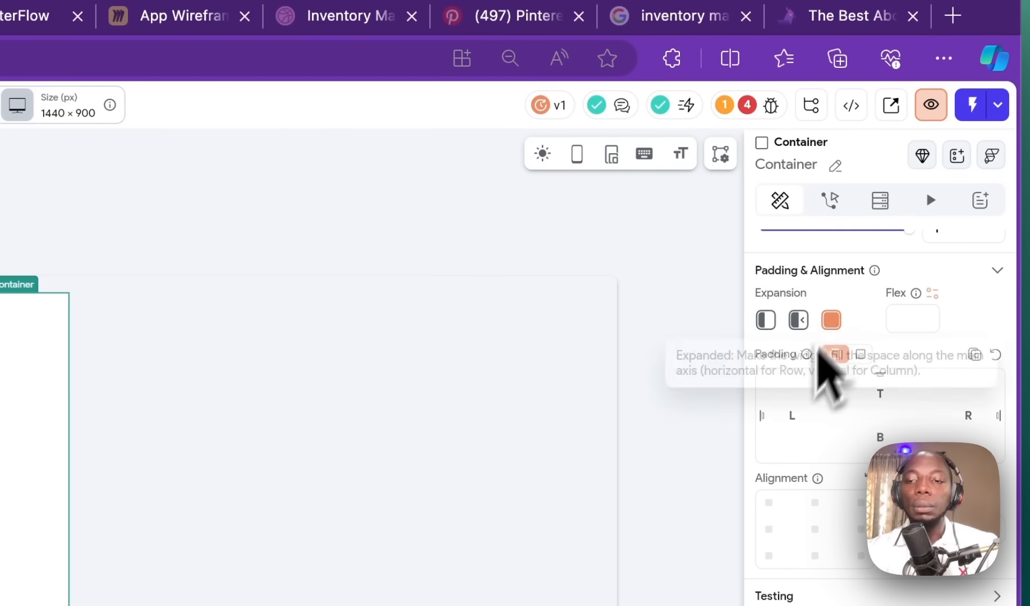
{"action": "left_click", "coordinate": [861, 418]}
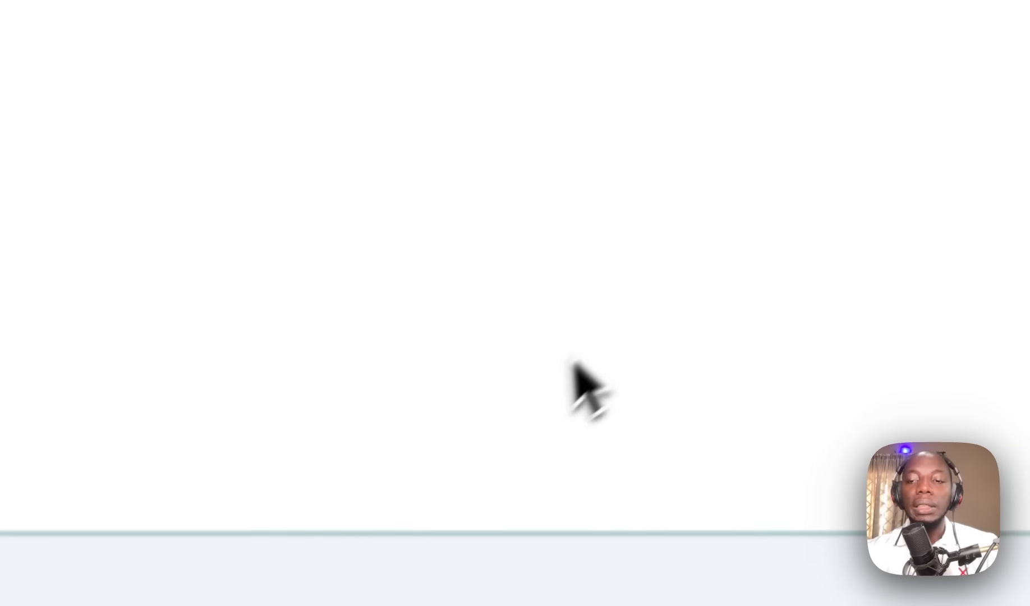
{"action": "left_click", "coordinate": [946, 322]}
{"action": "scroll", "coordinate": [819, 332], "scroll_direction": "down", "scroll_amount": 5}
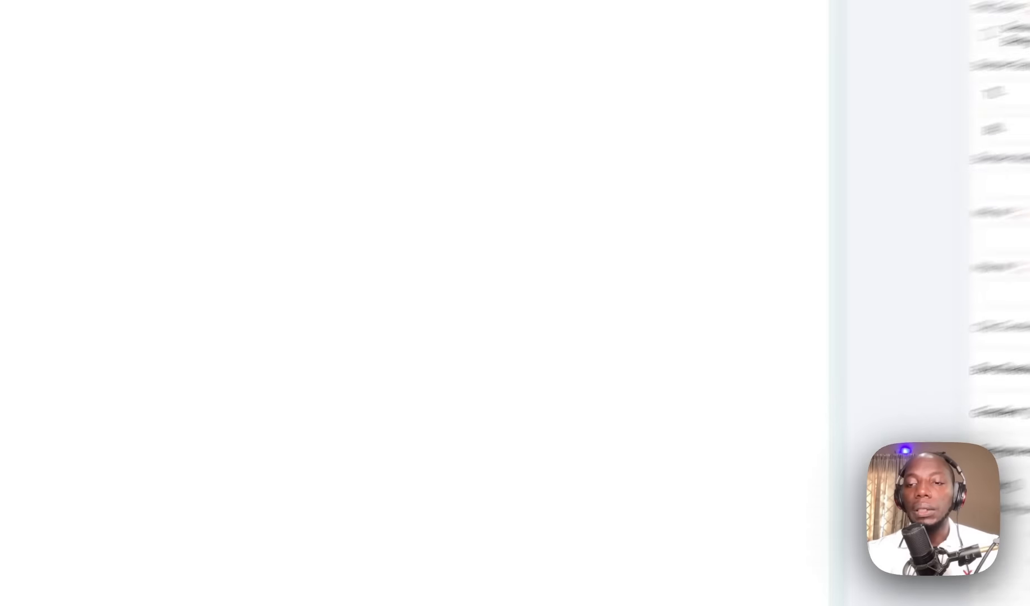
{"action": "scroll", "coordinate": [919, 290], "scroll_direction": "up", "scroll_amount": 8}
{"action": "scroll", "coordinate": [919, 289], "scroll_direction": "down", "scroll_amount": 8}
{"action": "scroll", "coordinate": [919, 280], "scroll_direction": "up", "scroll_amount": 8}
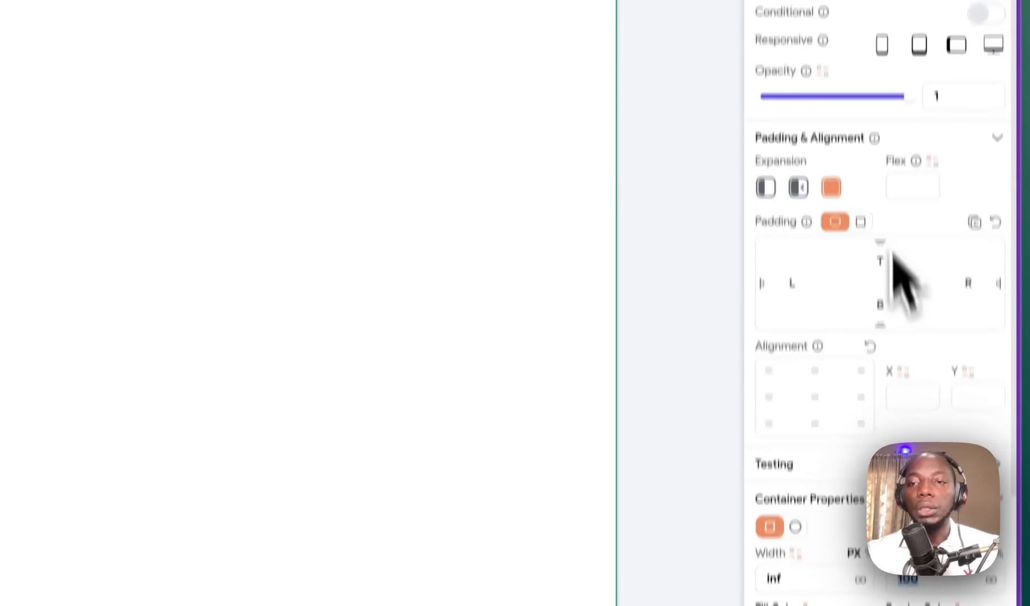
{"action": "left_click", "coordinate": [831, 201]}
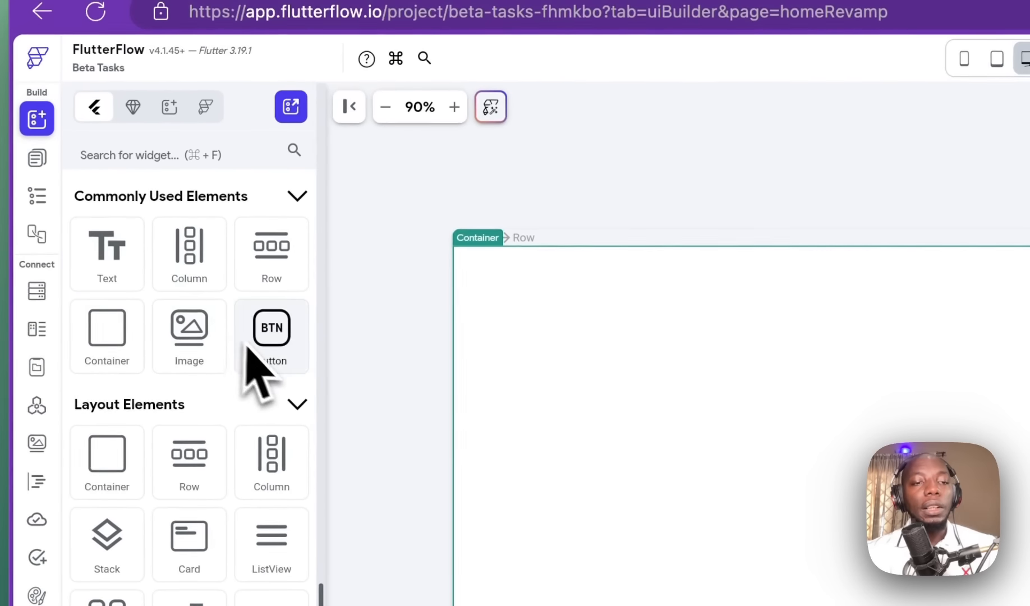
Step: Drop a Button into the Container and confirm Container and Button in the homeRevamp widget tree
{"action": "left_click_drag", "start_coordinate": [247, 343], "coordinate": [655, 289]}
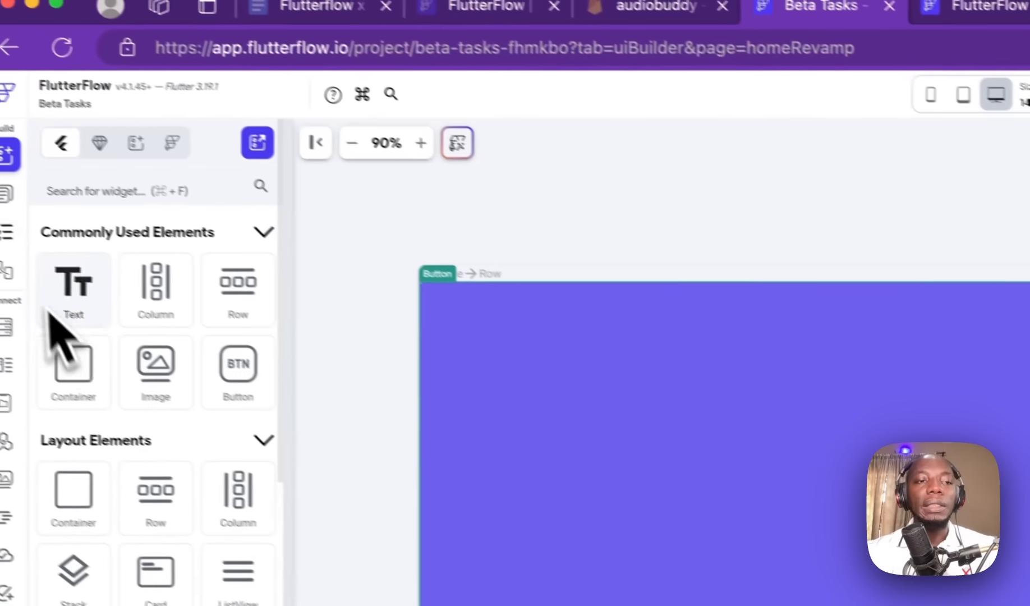
{"action": "left_click", "coordinate": [37, 209]}
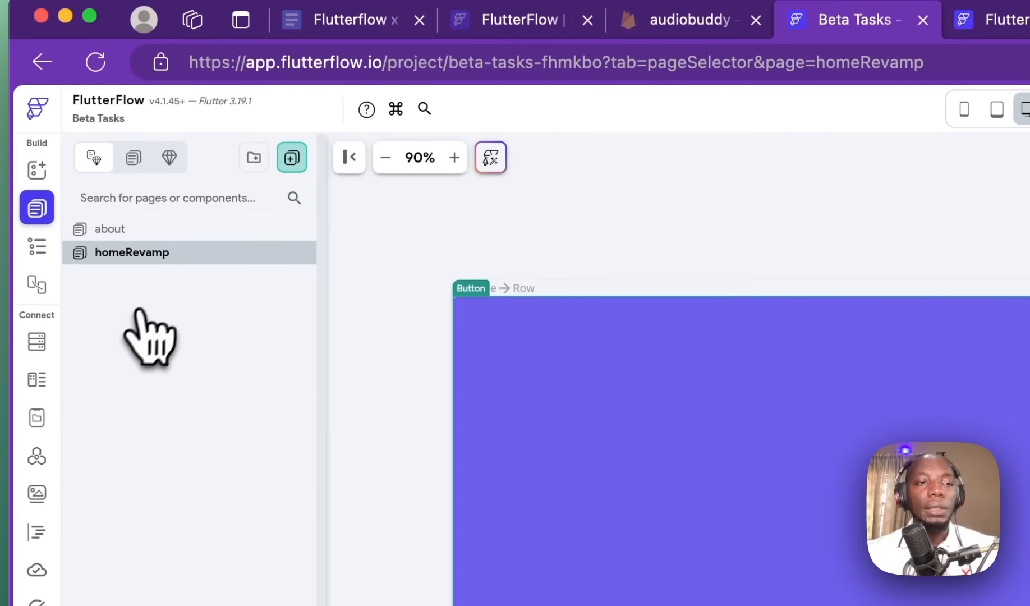
{"action": "left_click", "coordinate": [37, 246]}
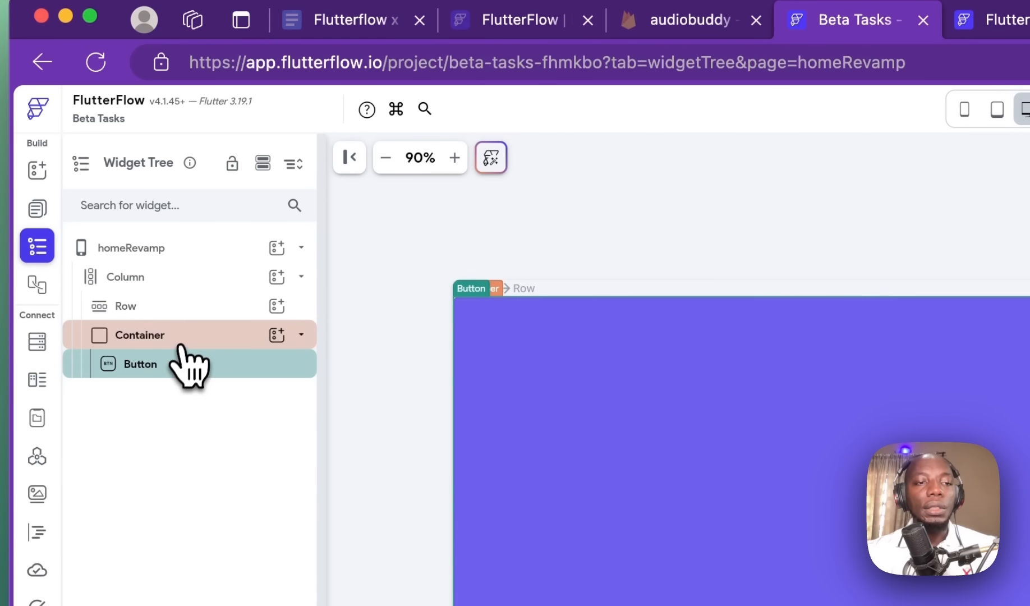
{"action": "left_click", "coordinate": [180, 336]}
{"action": "left_click", "coordinate": [185, 366]}
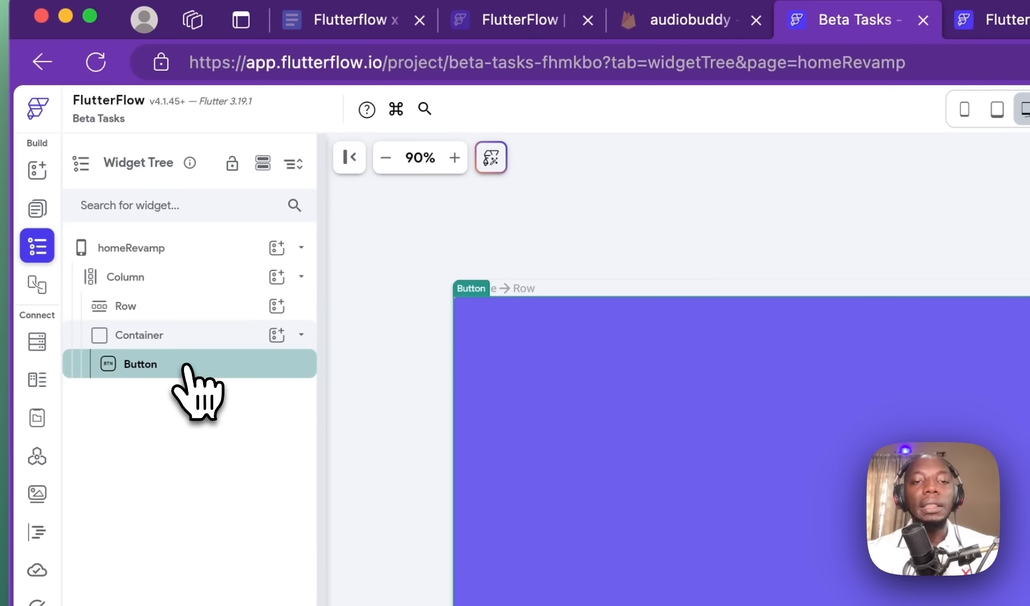
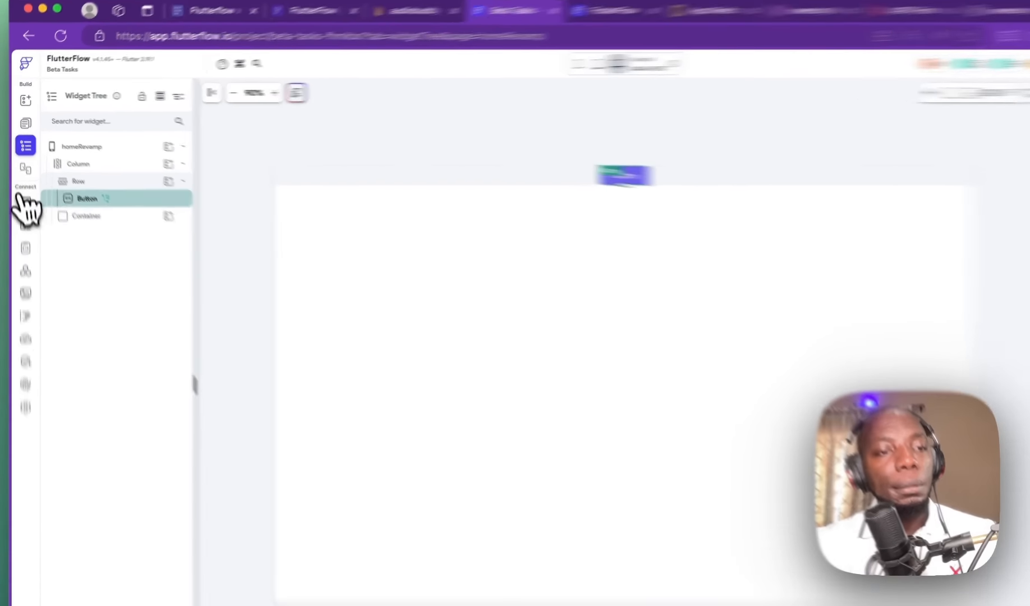
Step: Review the tasks collection's fields in the Firestore schema, then return to homeRevamp
{"action": "left_click", "coordinate": [23, 186]}
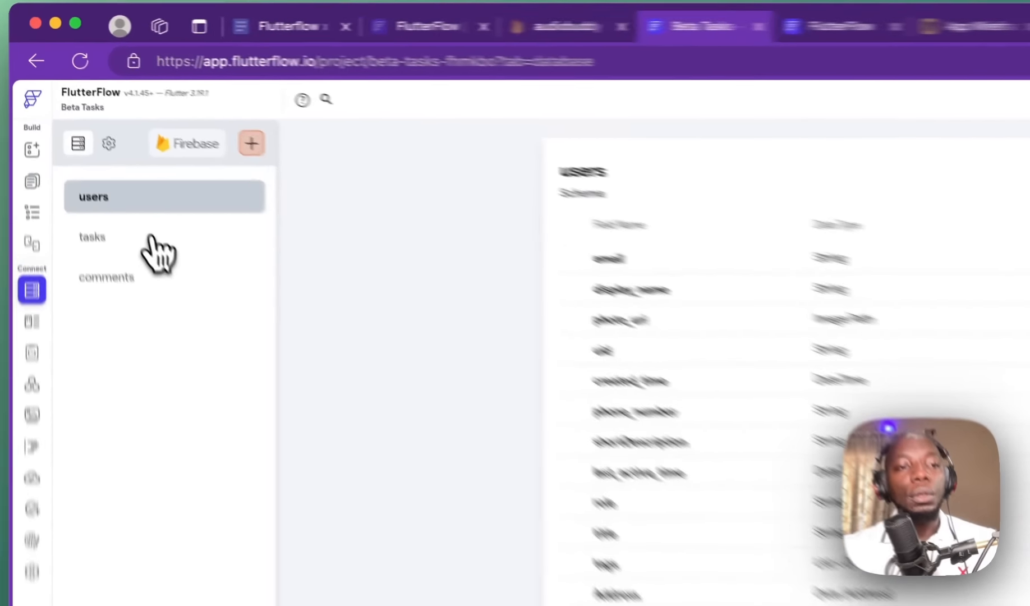
{"action": "left_click", "coordinate": [94, 150]}
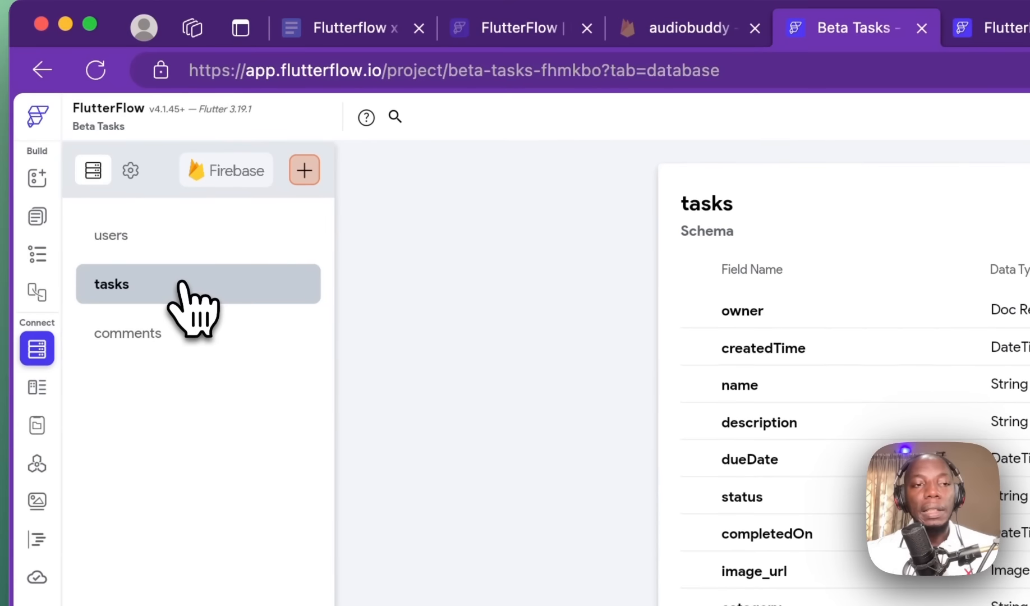
{"action": "left_click", "coordinate": [40, 219]}
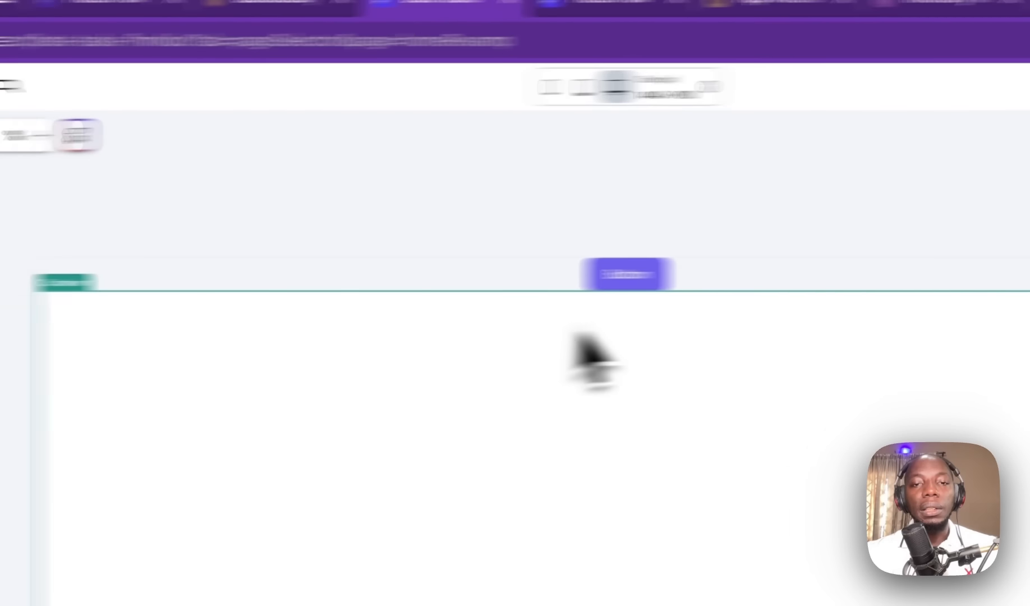
Step: Give the Button a Query Collection backend query on tasks returning a list of documents
{"action": "left_click", "coordinate": [1017, 314]}
{"action": "left_click", "coordinate": [999, 238]}
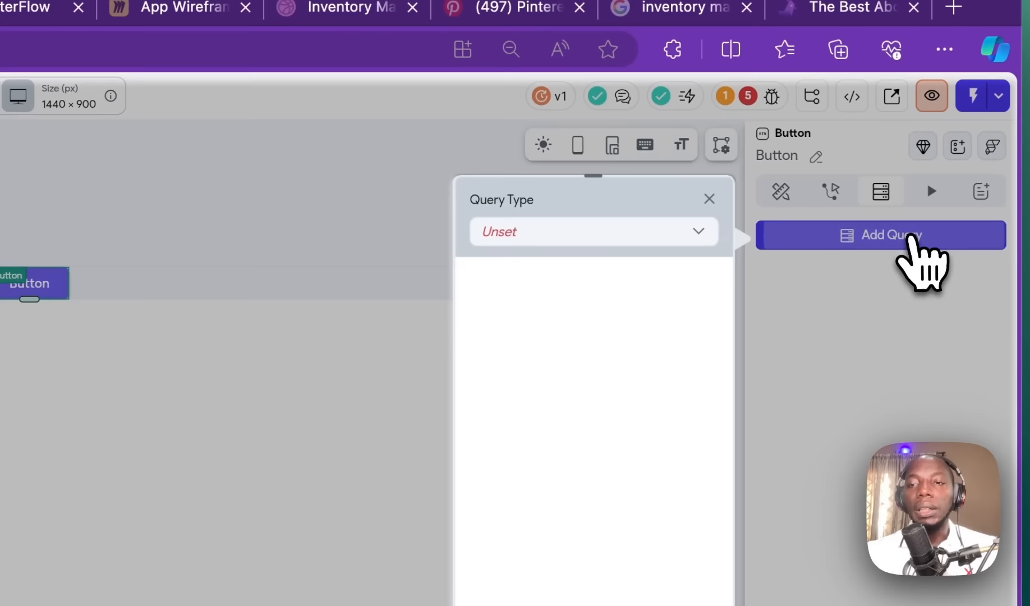
{"action": "left_click", "coordinate": [667, 238]}
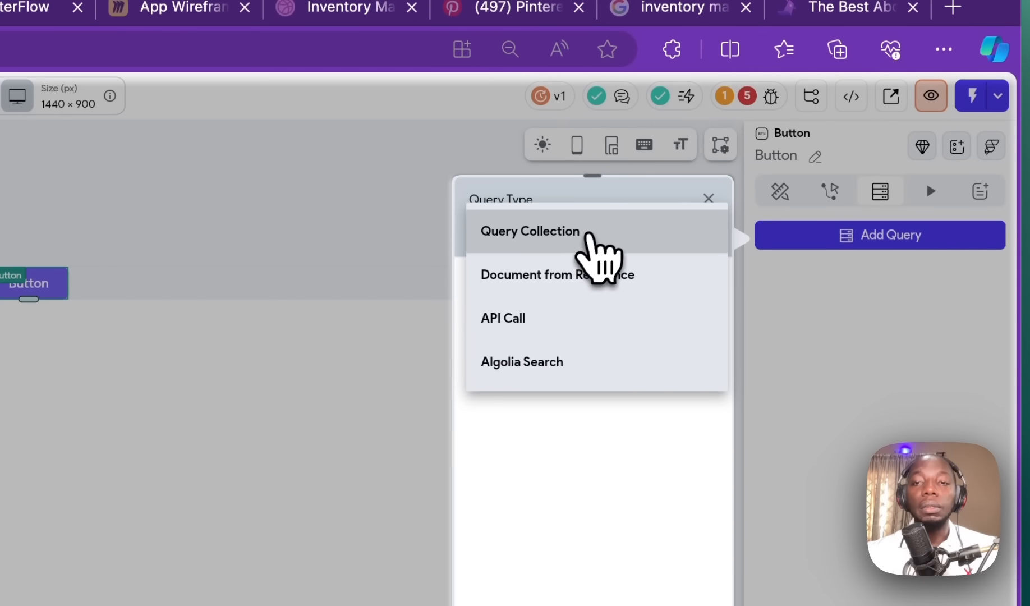
{"action": "left_click", "coordinate": [583, 233]}
{"action": "left_click", "coordinate": [544, 341]}
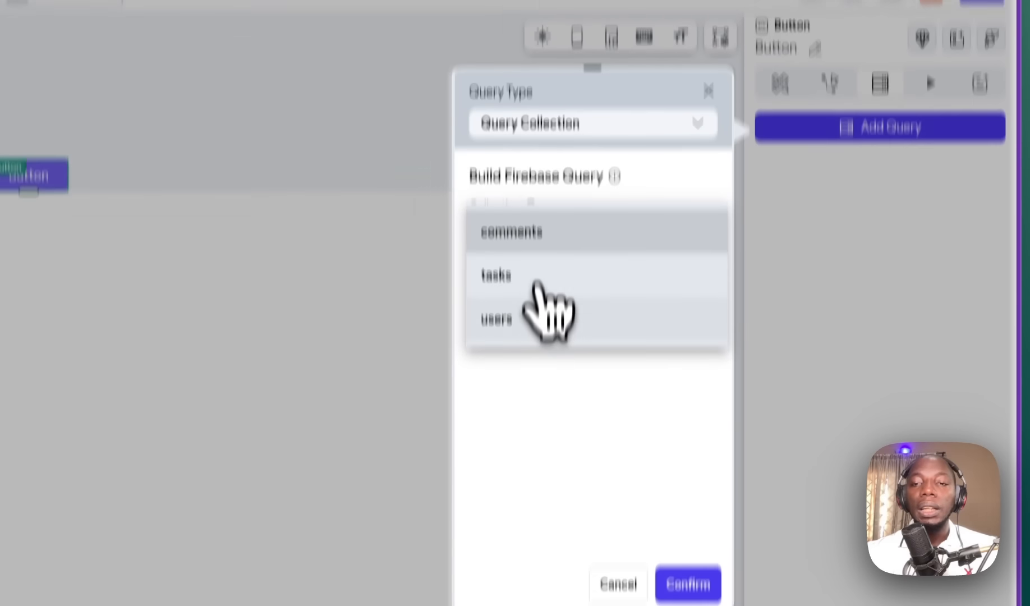
{"action": "left_click", "coordinate": [533, 388]}
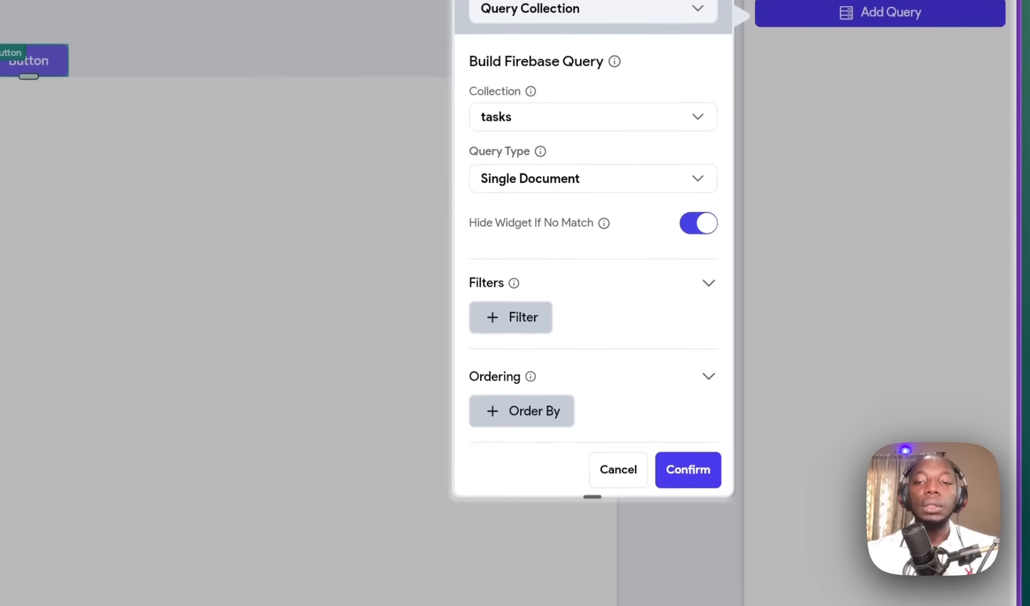
{"action": "left_click", "coordinate": [558, 181]}
{"action": "left_click", "coordinate": [581, 147]}
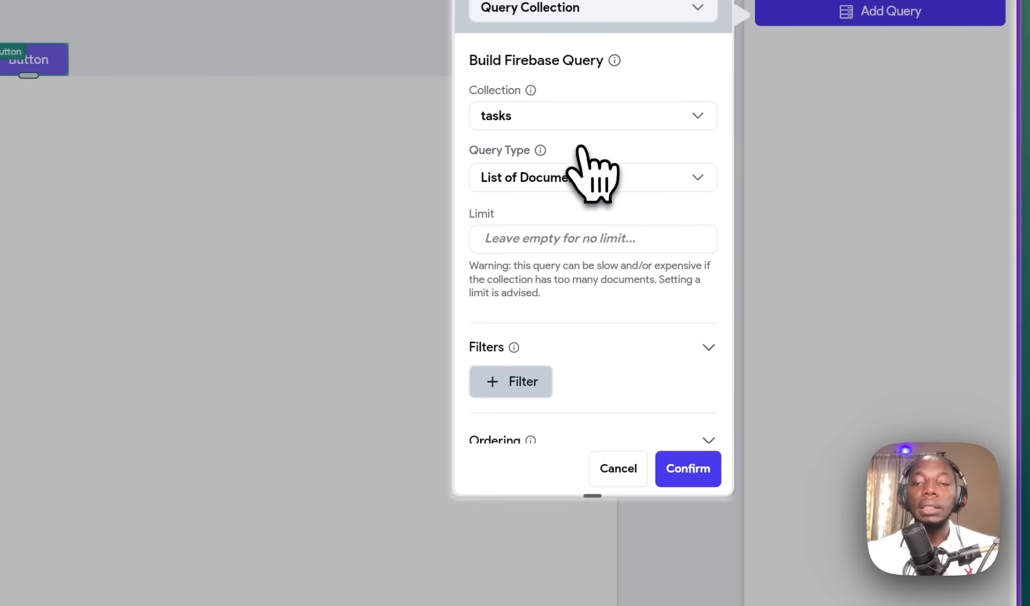
Step: Briefly try Single Document, then settle on List of Documents and confirm the tasks query
{"action": "left_click", "coordinate": [577, 178]}
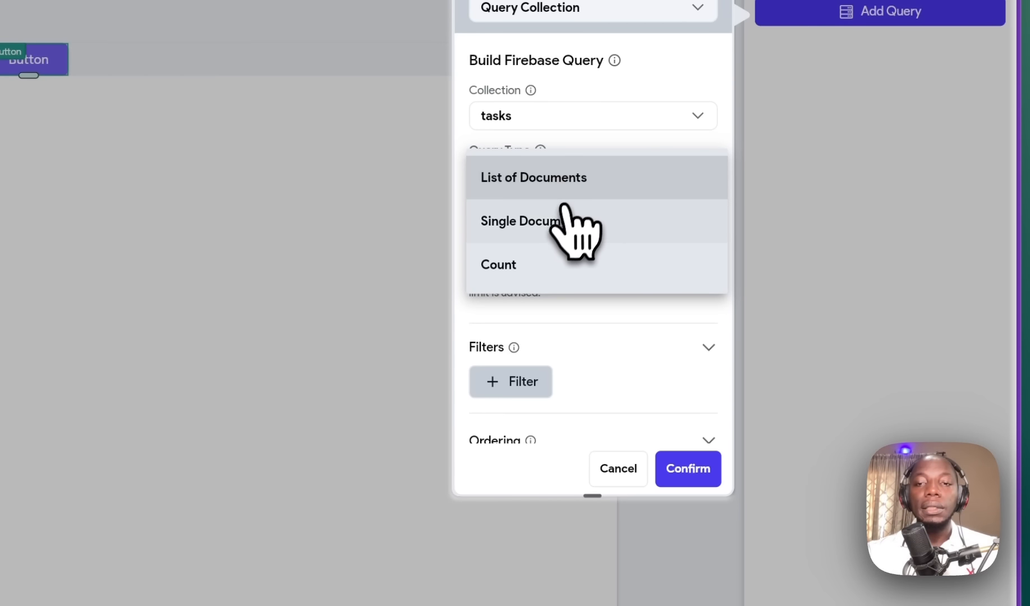
{"action": "left_click", "coordinate": [563, 221]}
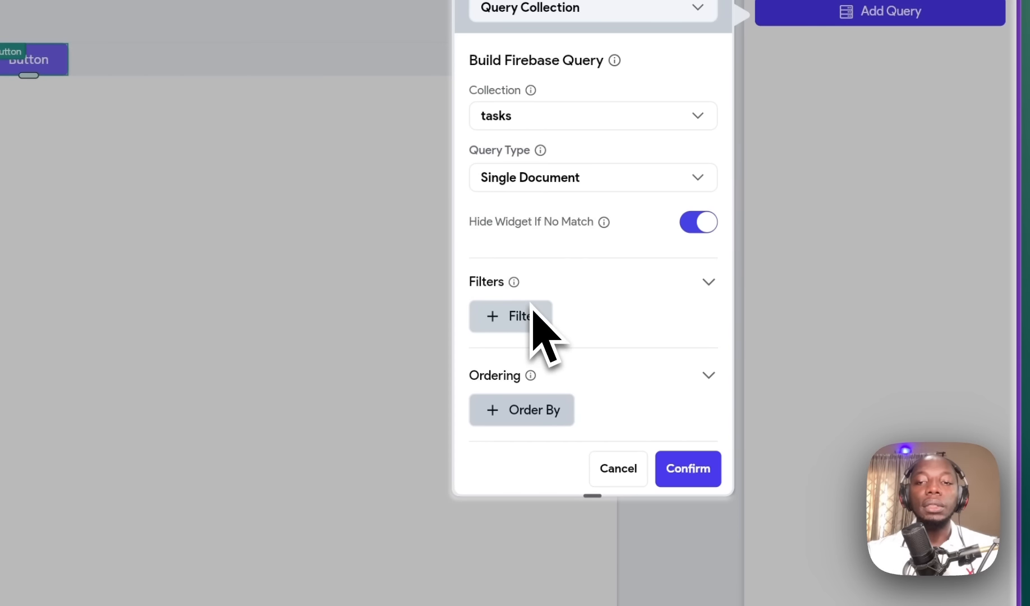
{"action": "scroll", "coordinate": [544, 298], "scroll_direction": "down", "scroll_amount": 3}
{"action": "scroll", "coordinate": [555, 277], "scroll_direction": "up", "scroll_amount": 3}
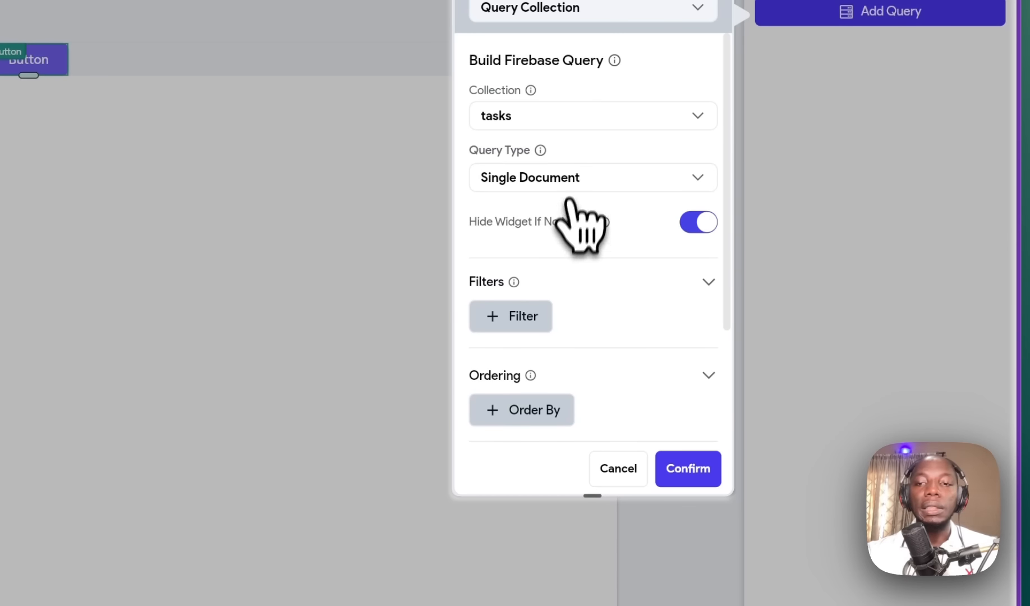
{"action": "left_click", "coordinate": [571, 180]}
{"action": "left_click", "coordinate": [568, 146]}
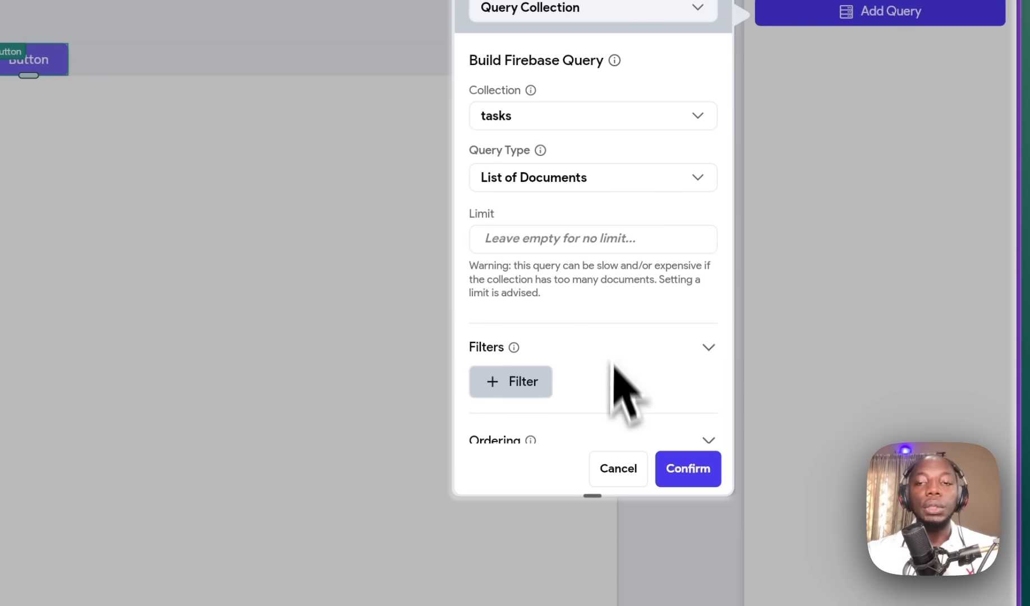
{"action": "left_click", "coordinate": [702, 469]}
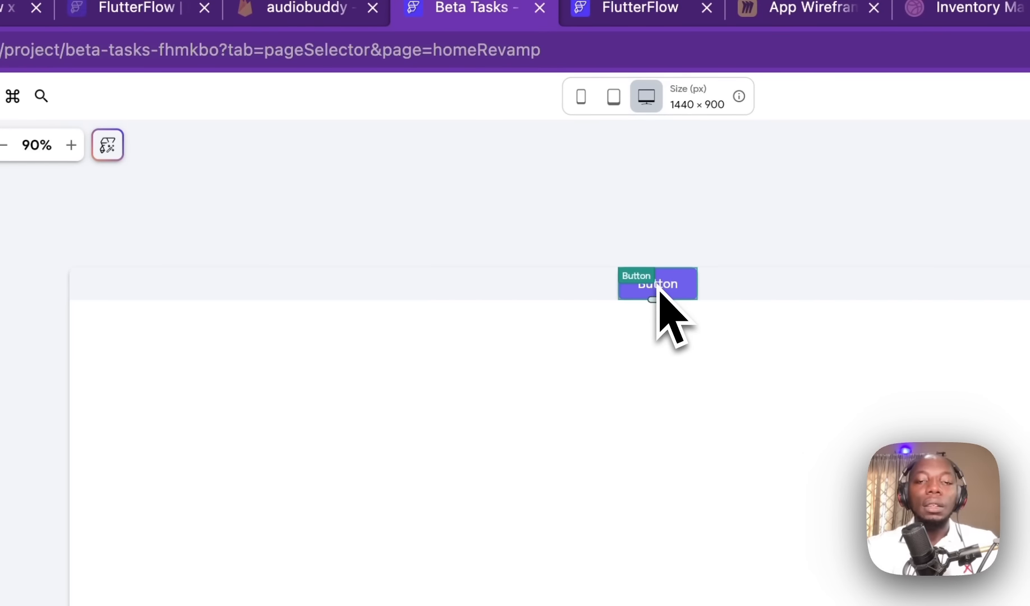
Step: Delete the Button and add a ListView inside the Container below the Row
{"action": "key", "text": "Delete"}
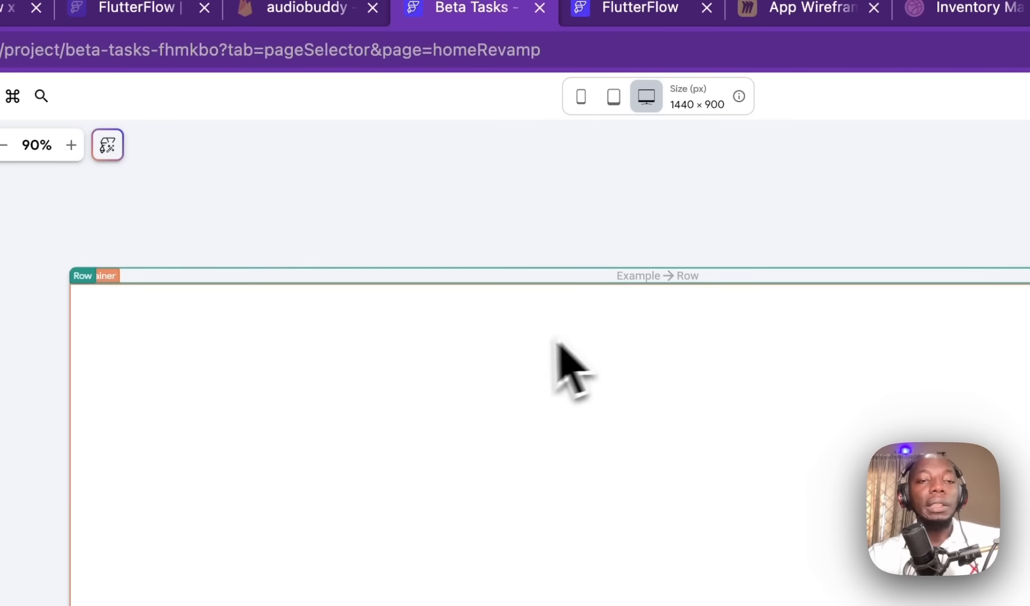
{"action": "left_click", "coordinate": [499, 329]}
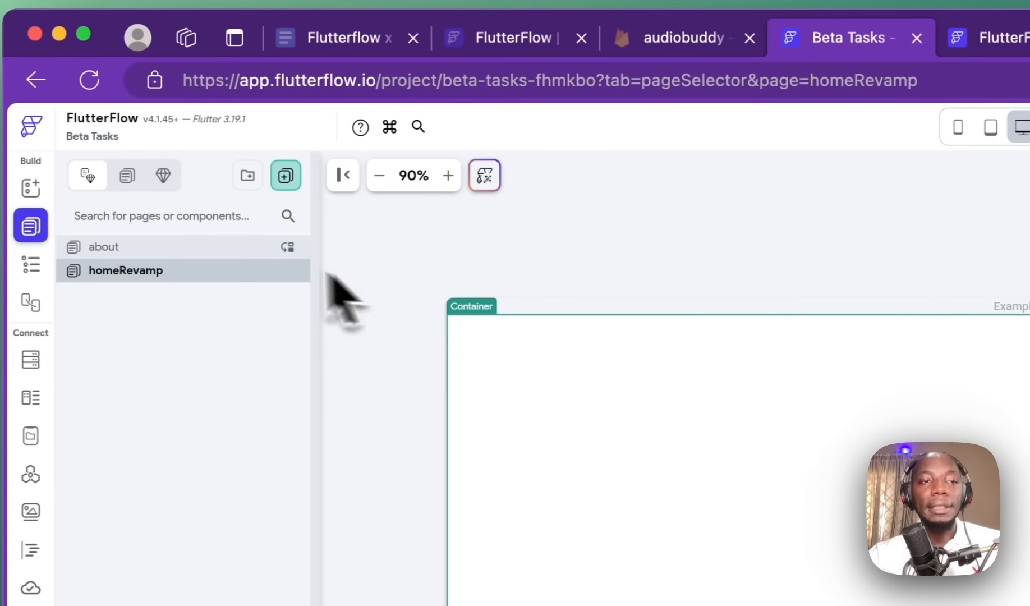
{"action": "left_click", "coordinate": [37, 236]}
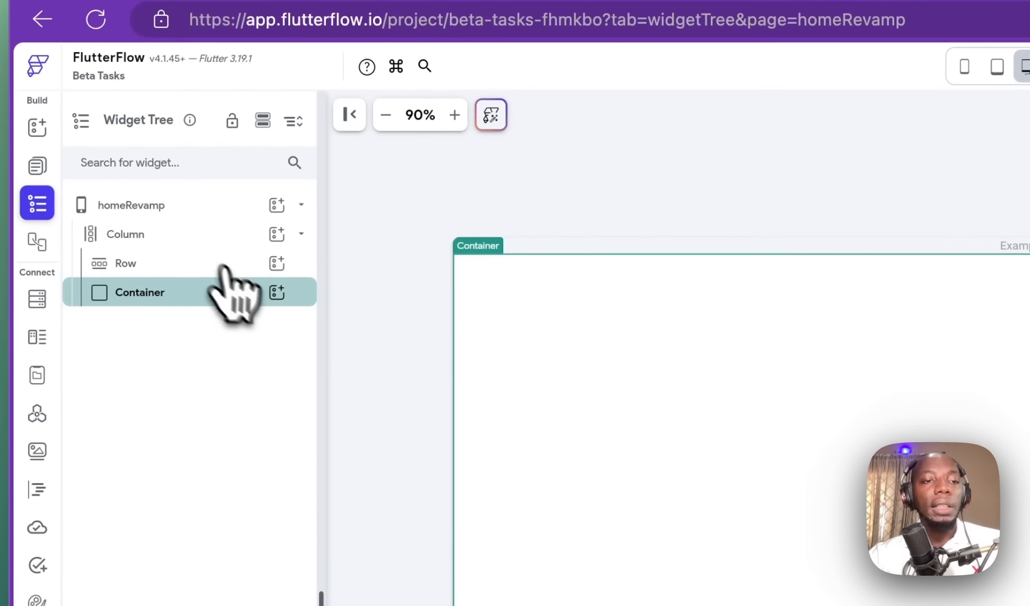
{"action": "left_click", "coordinate": [276, 324]}
{"action": "type", "text": "list"}
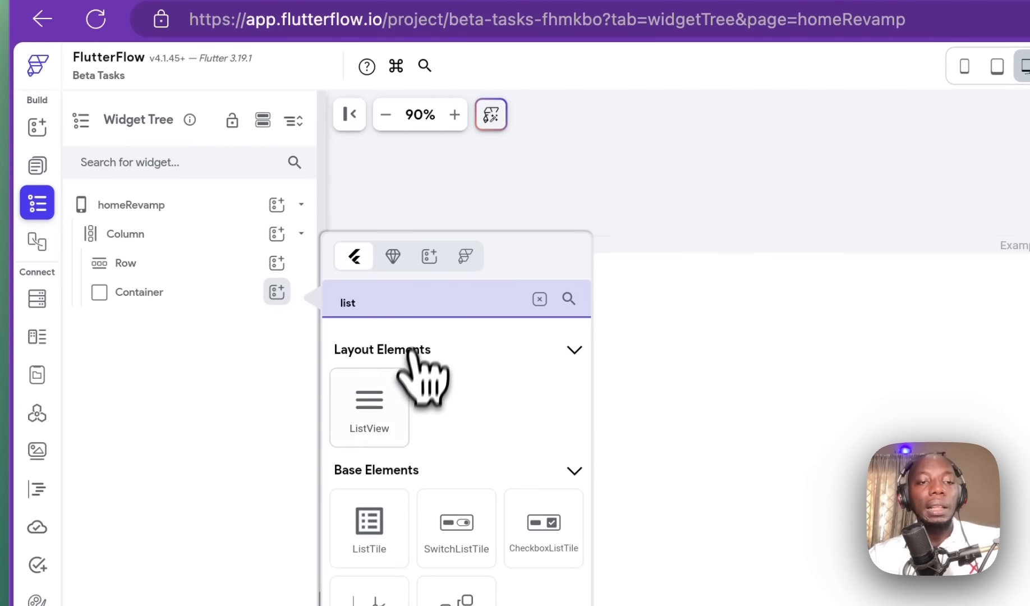
{"action": "left_click", "coordinate": [396, 410]}
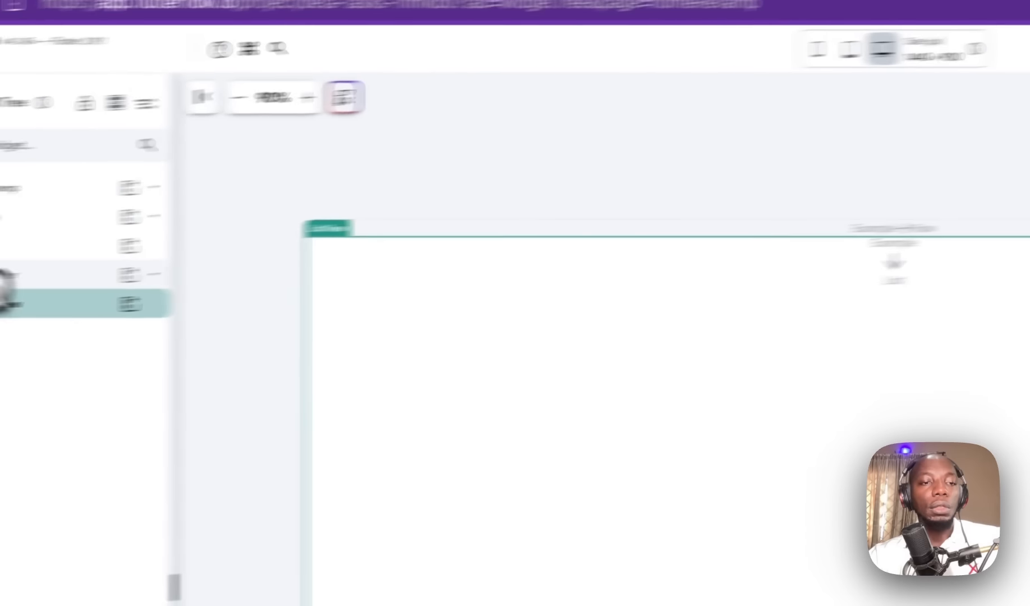
Step: Put a Button inside the ListView and bring up the ListView's backend query settings
{"action": "left_click", "coordinate": [129, 303]}
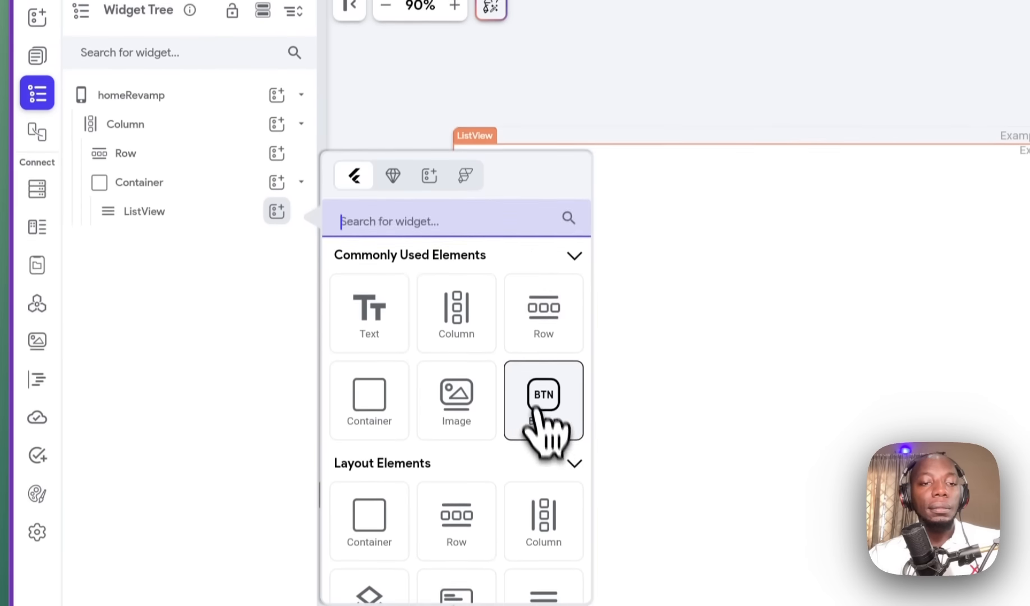
{"action": "left_click", "coordinate": [544, 482]}
{"action": "left_click", "coordinate": [196, 205]}
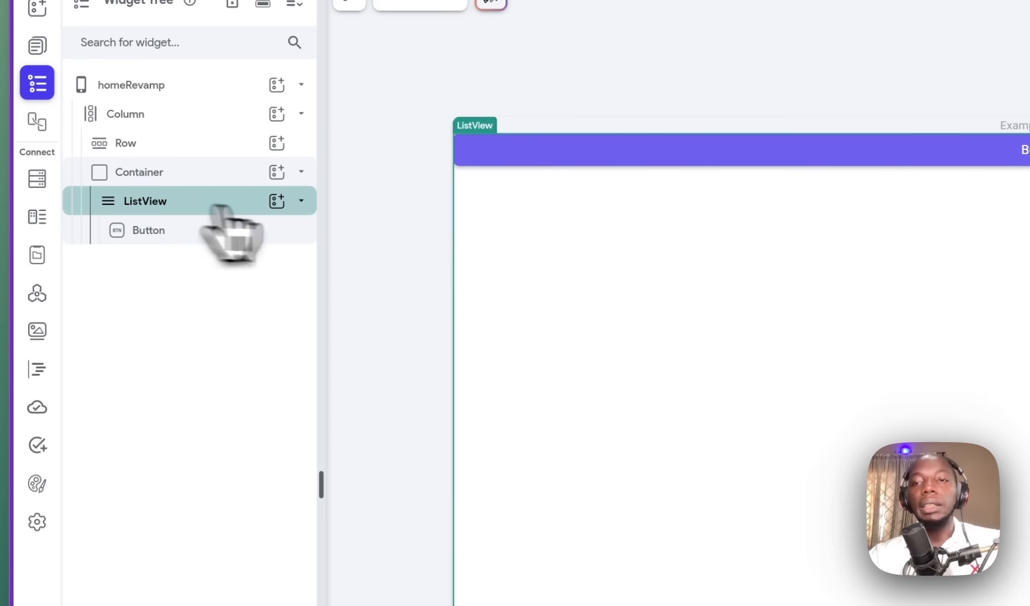
{"action": "left_click", "coordinate": [873, 104]}
Step: Query the tasks collection as a list on the ListView and generate a Button per task
{"action": "left_click", "coordinate": [884, 150]}
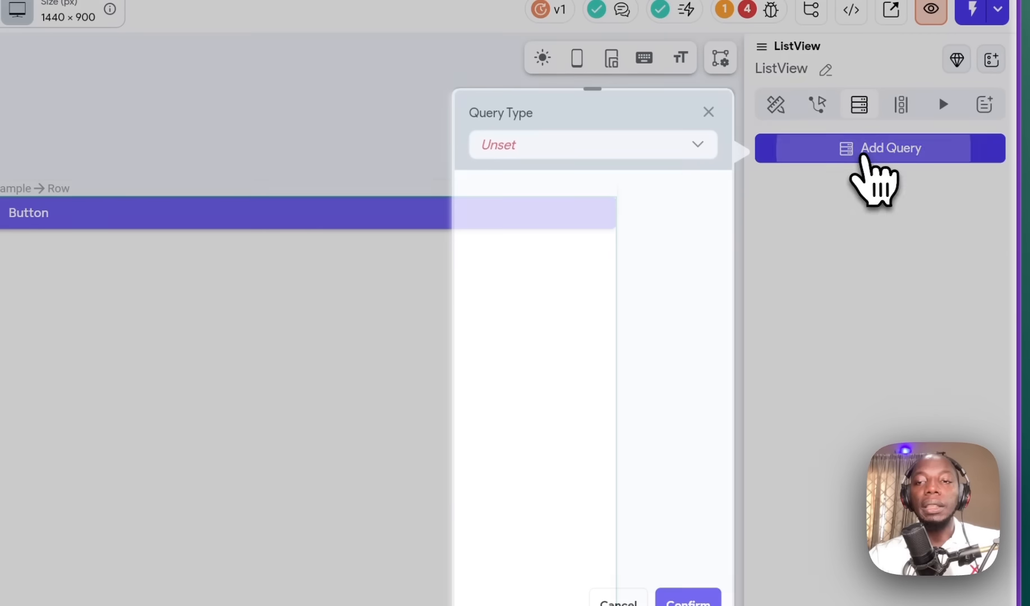
{"action": "left_click", "coordinate": [600, 147]}
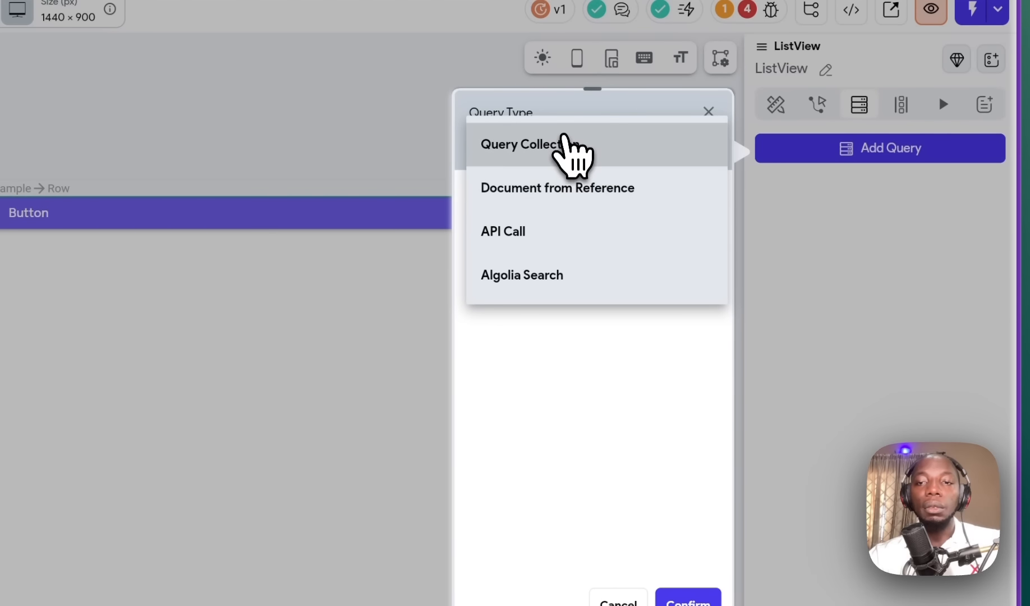
{"action": "left_click", "coordinate": [564, 150]}
{"action": "left_click", "coordinate": [524, 264]}
{"action": "left_click", "coordinate": [530, 296]}
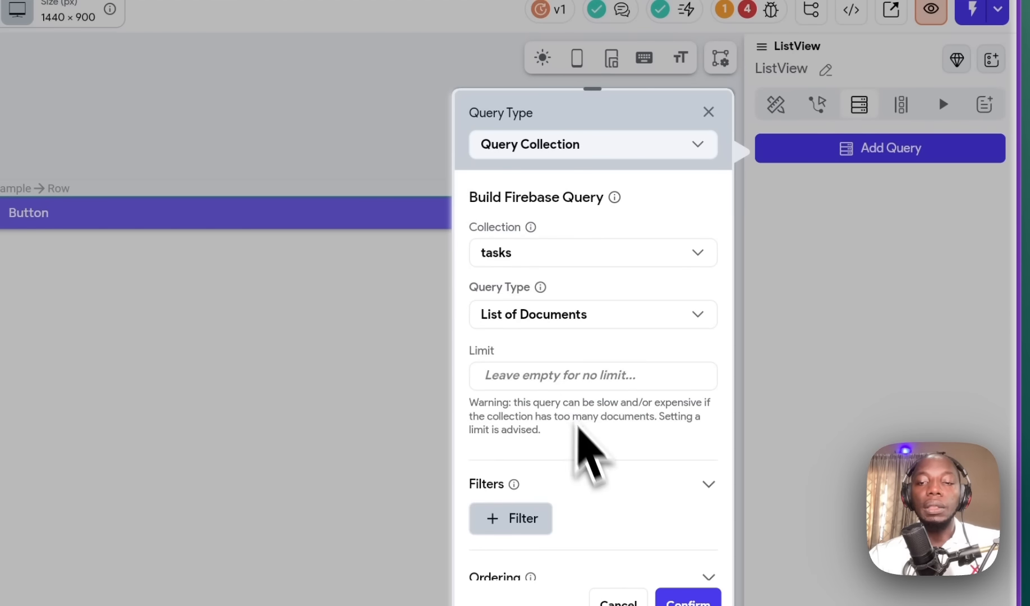
{"action": "left_click", "coordinate": [688, 600]}
{"action": "left_click", "coordinate": [211, 370]}
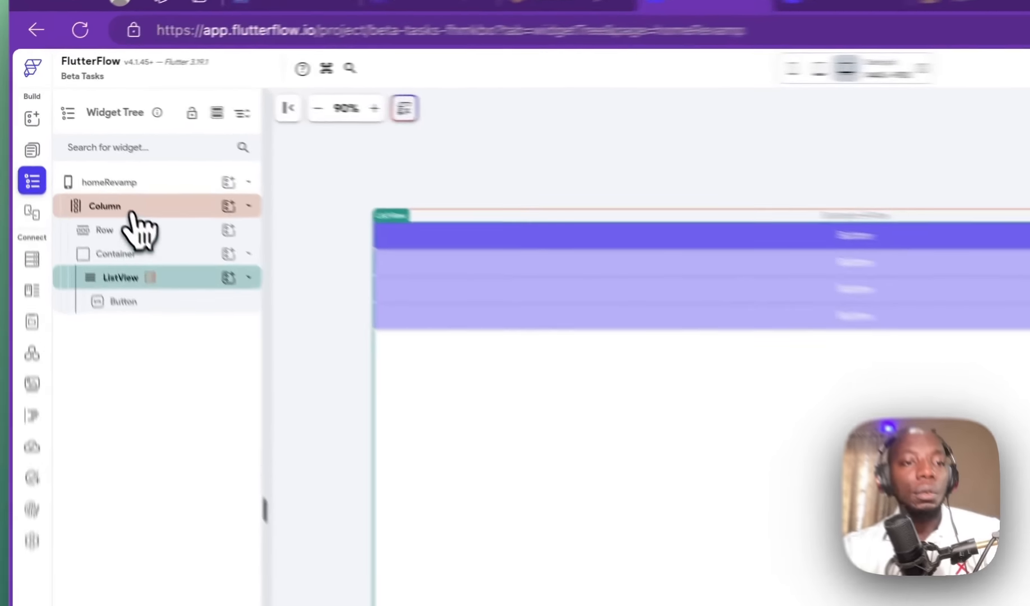
Step: Delete the Column and all its contents from homeRevamp, then go to the tutorial outline document
{"action": "left_click", "coordinate": [78, 153]}
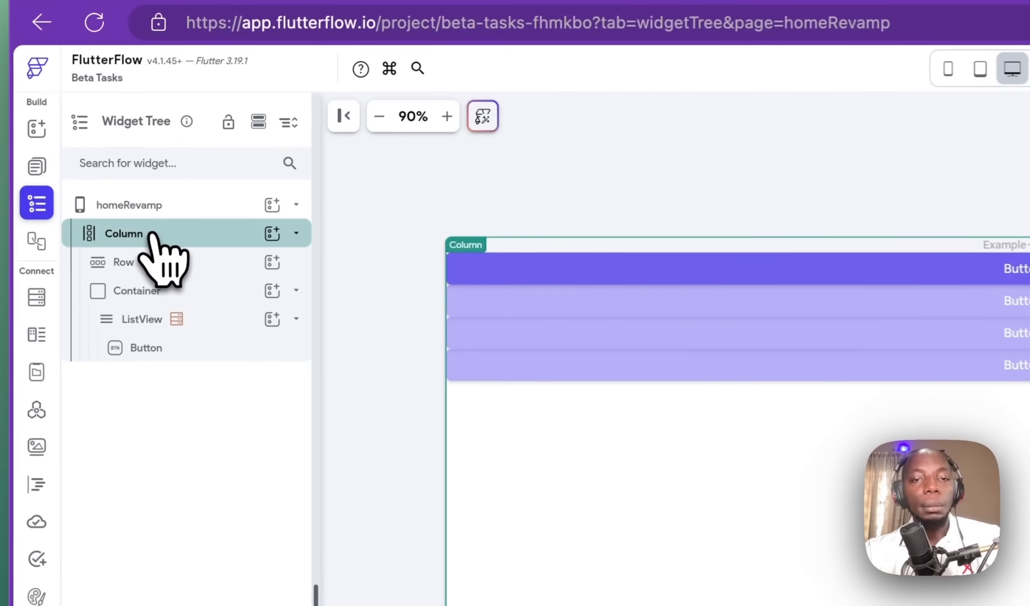
{"action": "key", "text": "Delete"}
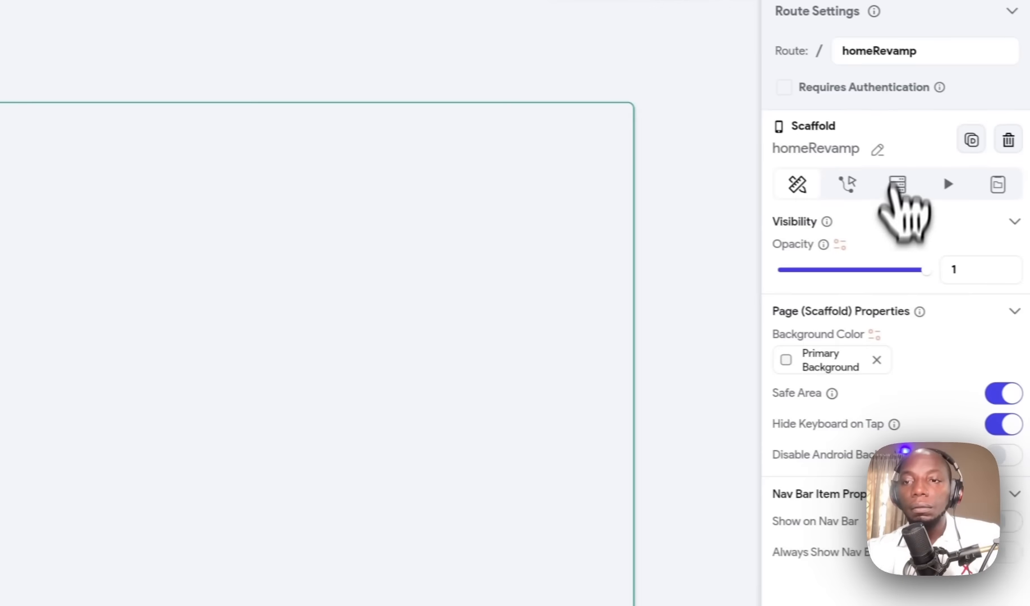
{"action": "left_click", "coordinate": [933, 184]}
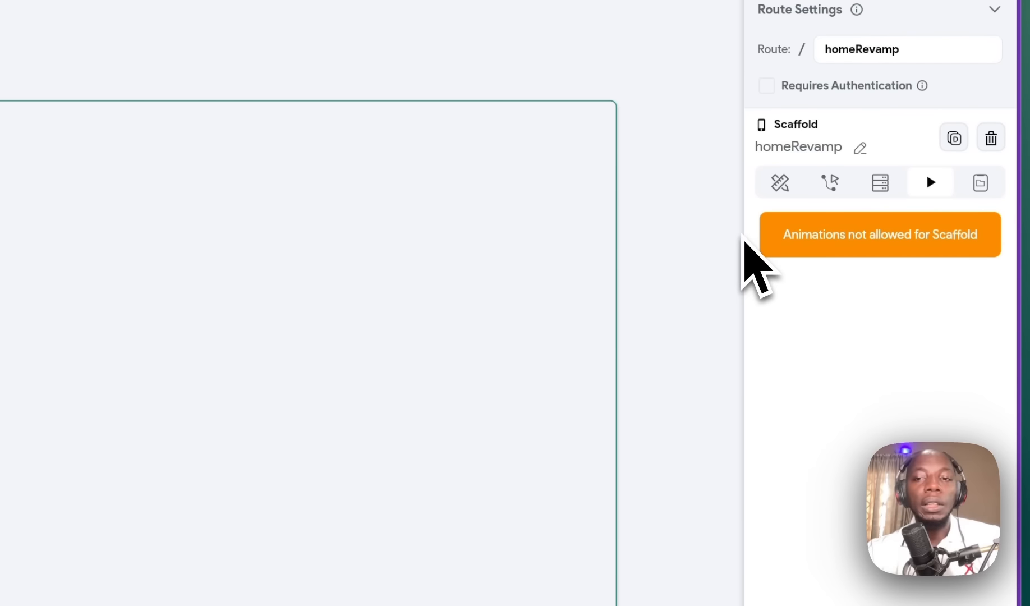
{"action": "left_click", "coordinate": [780, 185]}
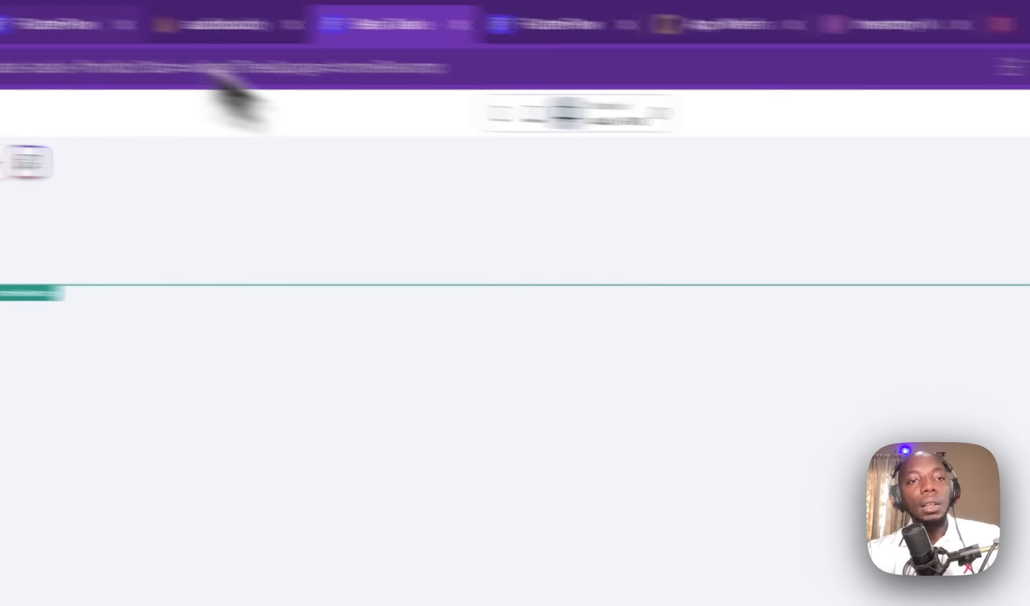
{"action": "left_click", "coordinate": [346, 42]}
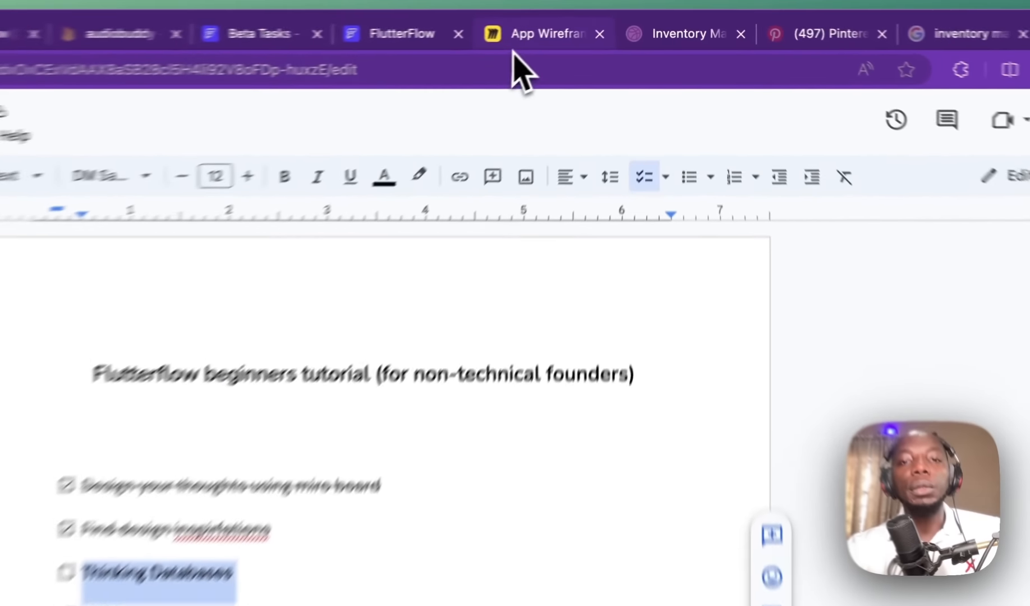
Step: Switch to the App Wireframe Miro board tab
{"action": "left_click", "coordinate": [596, 23]}
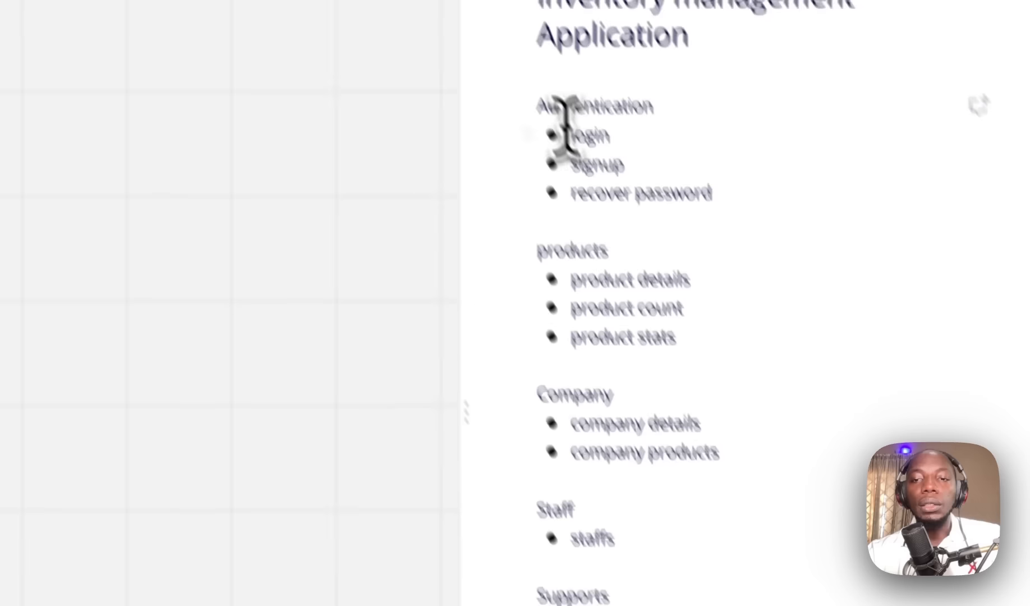
Step: Highlight the login/signup items and the word 'recover' in the note, then leave the Miro board
{"action": "left_click_drag", "start_coordinate": [568, 135], "coordinate": [624, 164]}
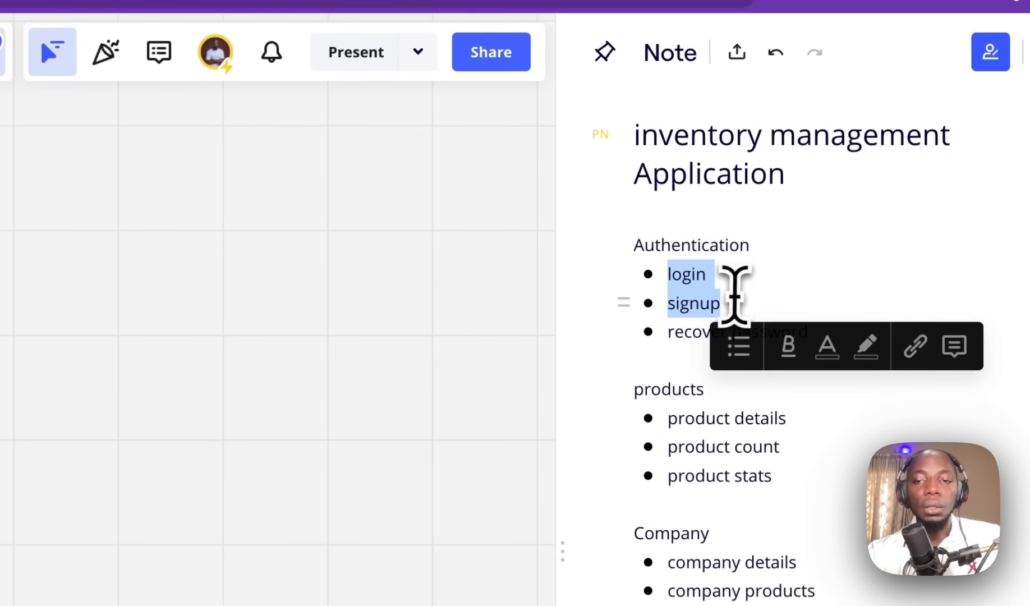
{"action": "left_click", "coordinate": [584, 163]}
{"action": "double_click", "coordinate": [707, 349]}
{"action": "left_click", "coordinate": [710, 349]}
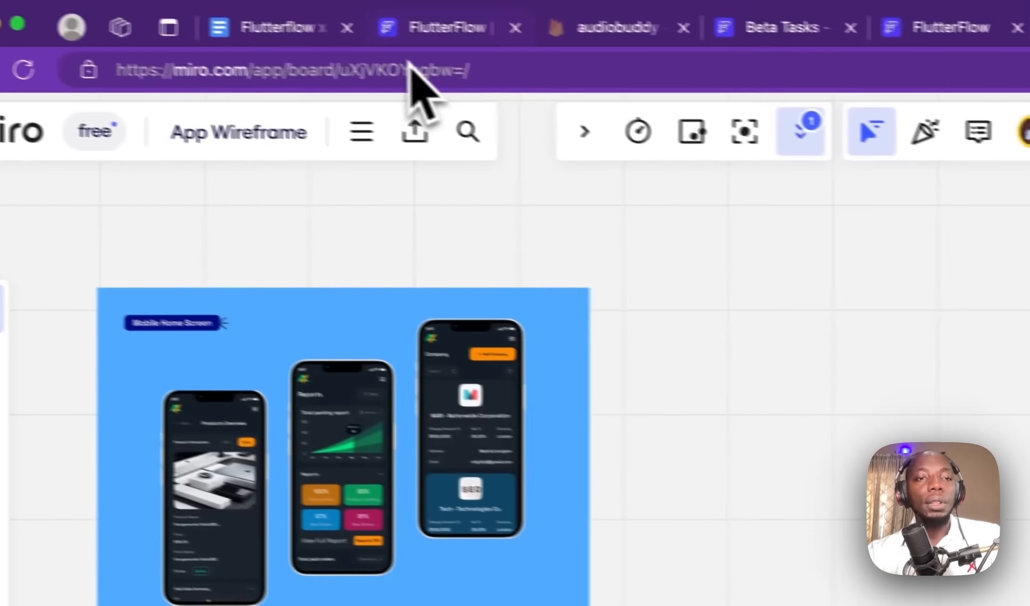
{"action": "left_click", "coordinate": [443, 35]}
Step: View the Beta Tasks Firestore schema, then return to the Firebase Authentication users list
{"action": "left_click", "coordinate": [613, 40]}
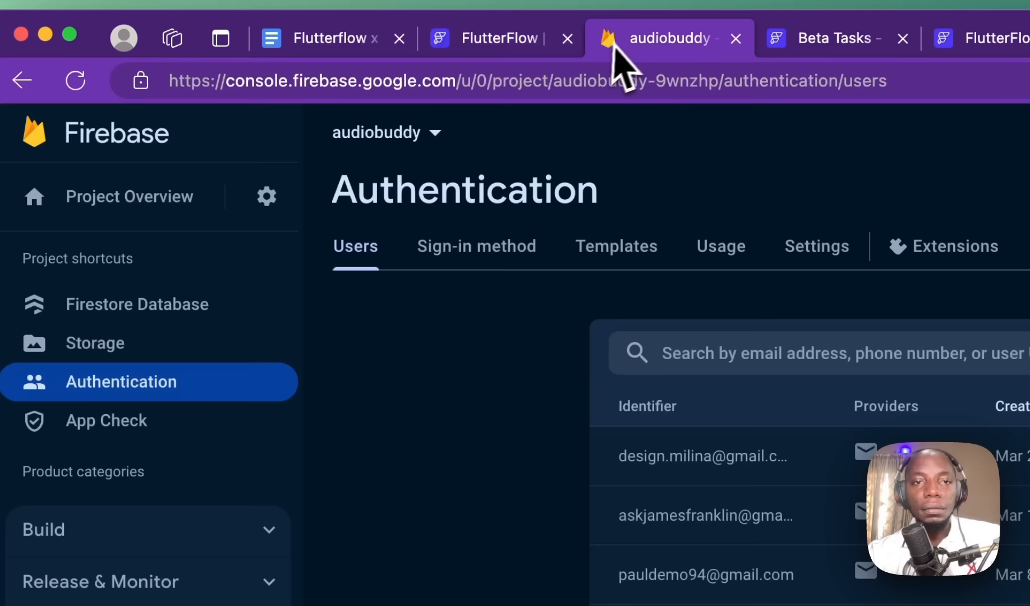
{"action": "left_click", "coordinate": [758, 42]}
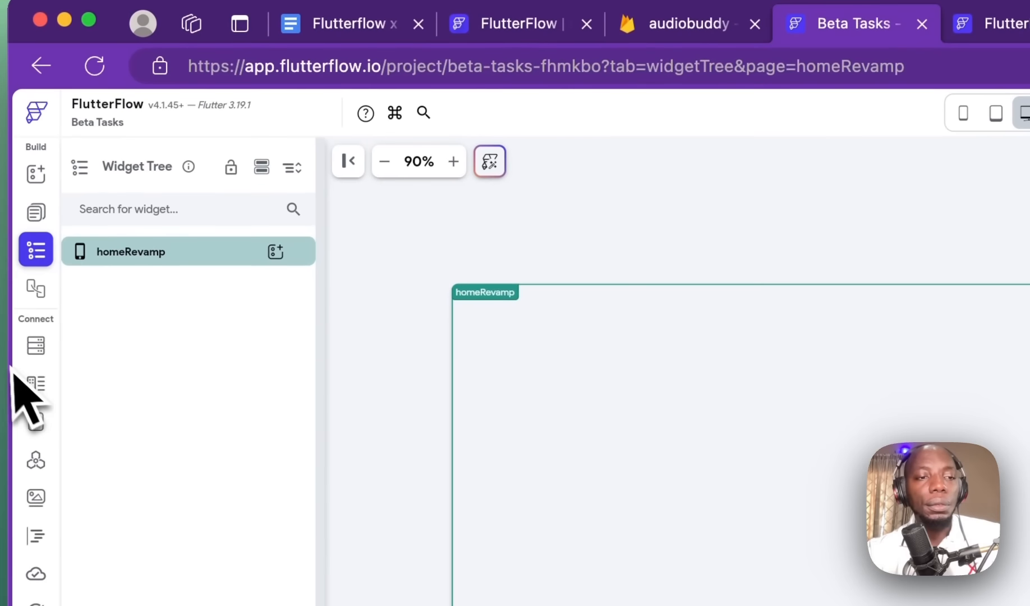
{"action": "left_click", "coordinate": [17, 360]}
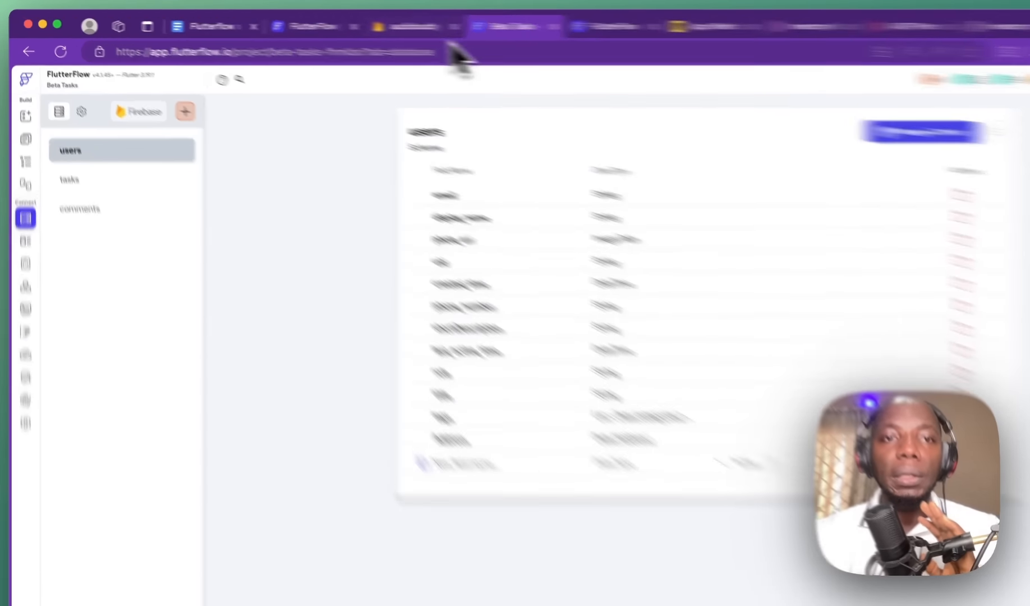
{"action": "left_click", "coordinate": [349, 23]}
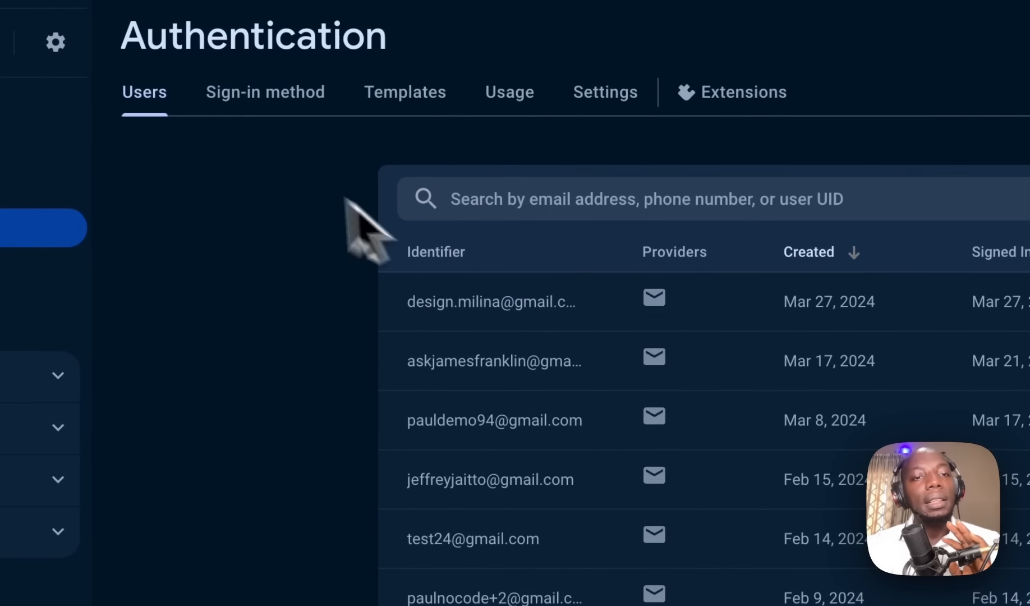
Step: Check Firebase's sign-in providers, then close the FlutterFlow pricing tab and return to Beta Tasks
{"action": "left_click", "coordinate": [269, 101]}
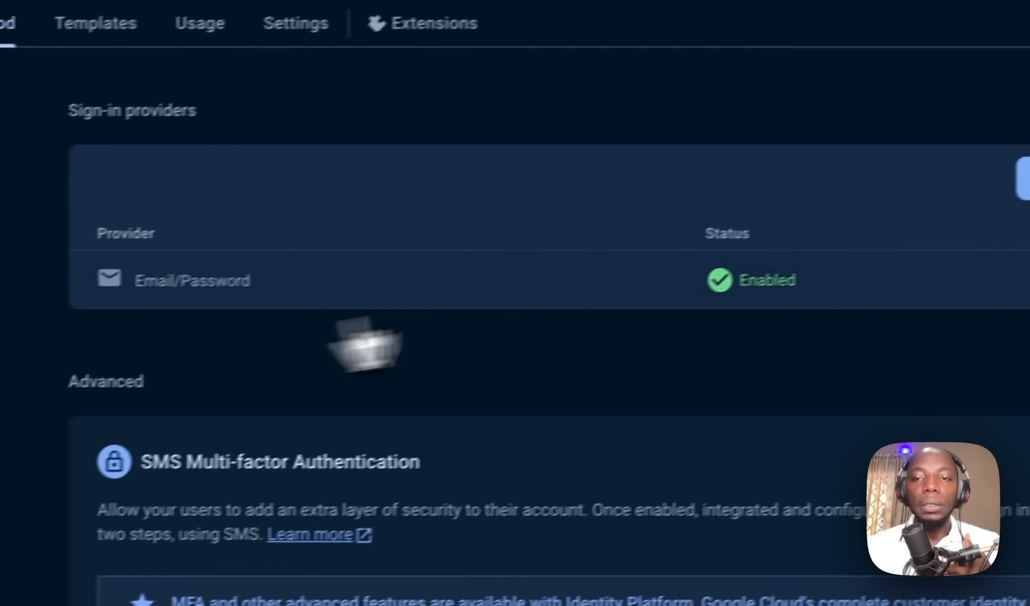
{"action": "left_click", "coordinate": [1025, 191]}
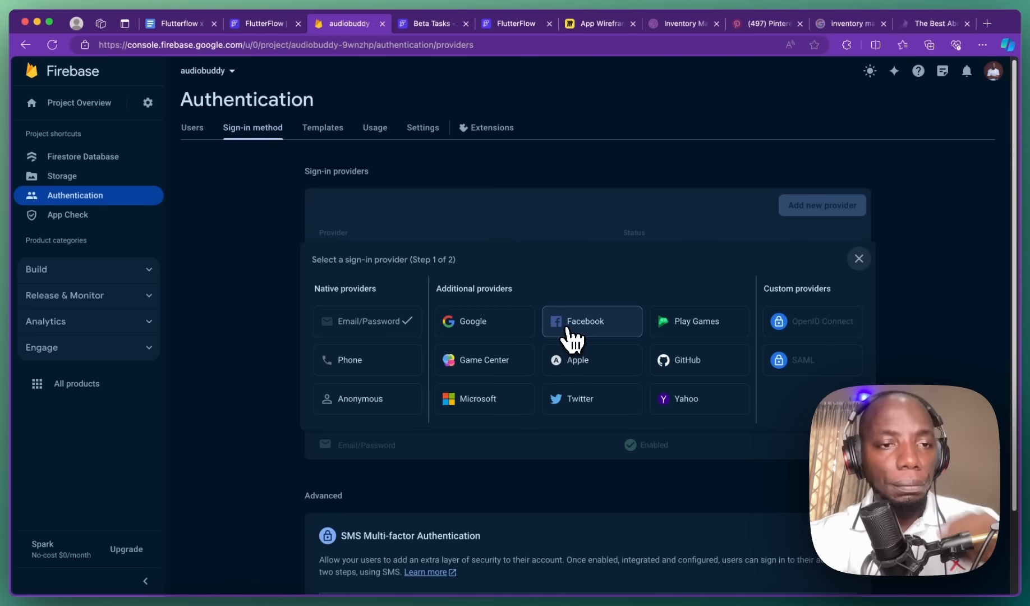
{"action": "left_click", "coordinate": [269, 24]}
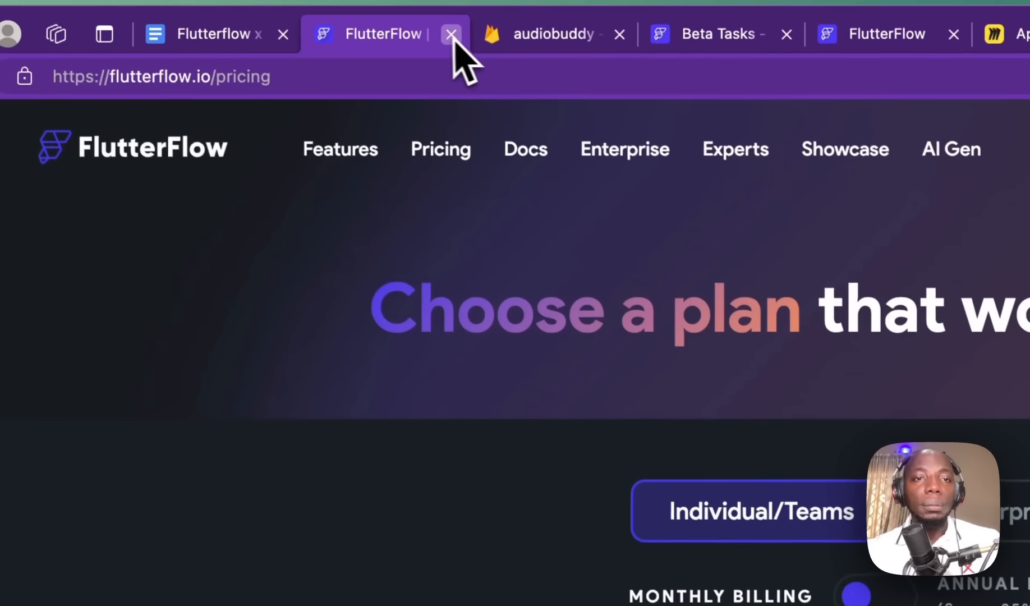
{"action": "left_click", "coordinate": [451, 35]}
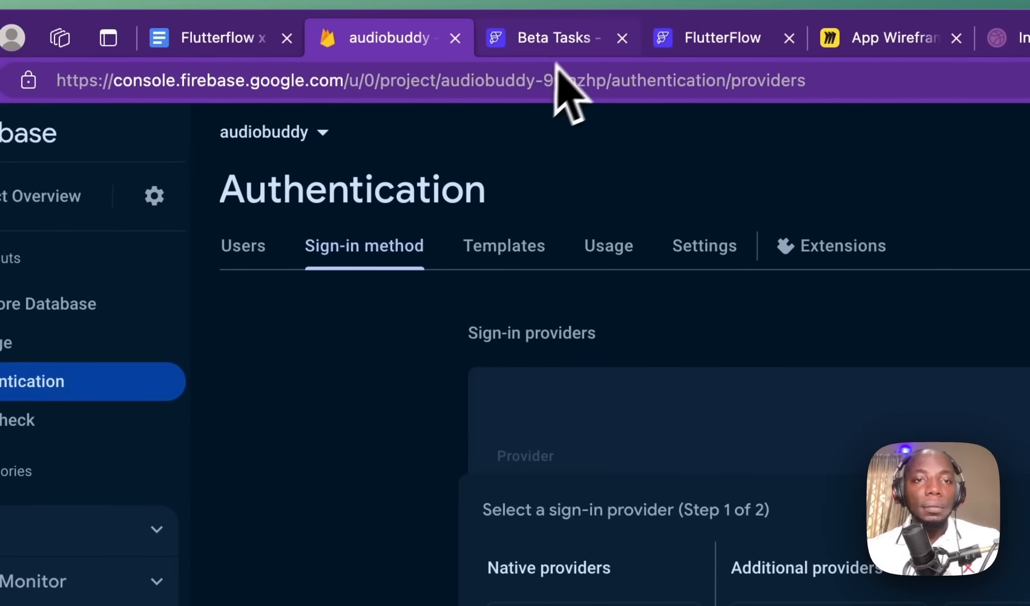
{"action": "left_click", "coordinate": [555, 37]}
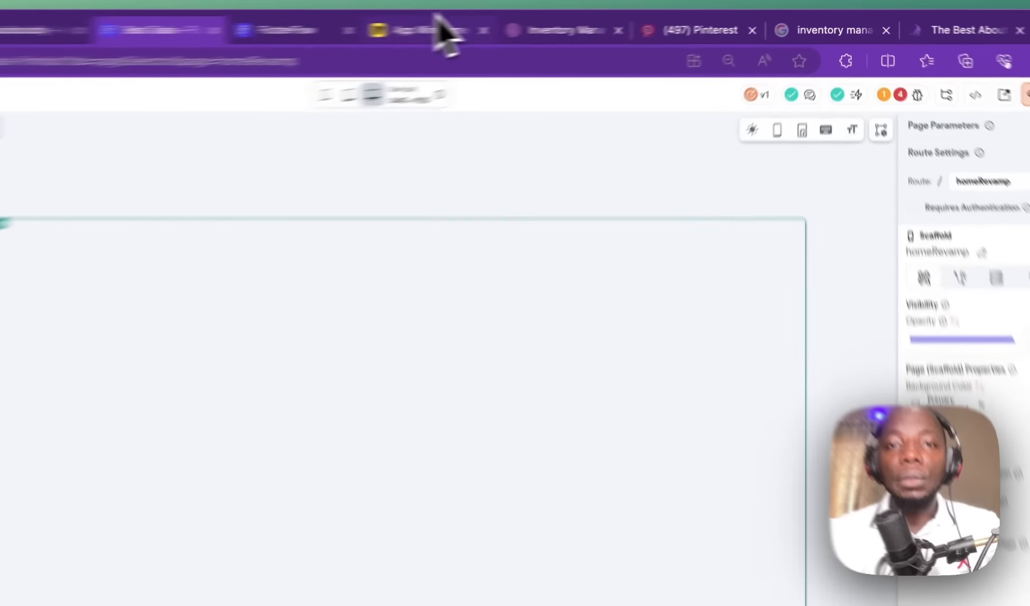
Step: Bring up the App Wireframe board from the browser tab bar
{"action": "left_click", "coordinate": [557, 23]}
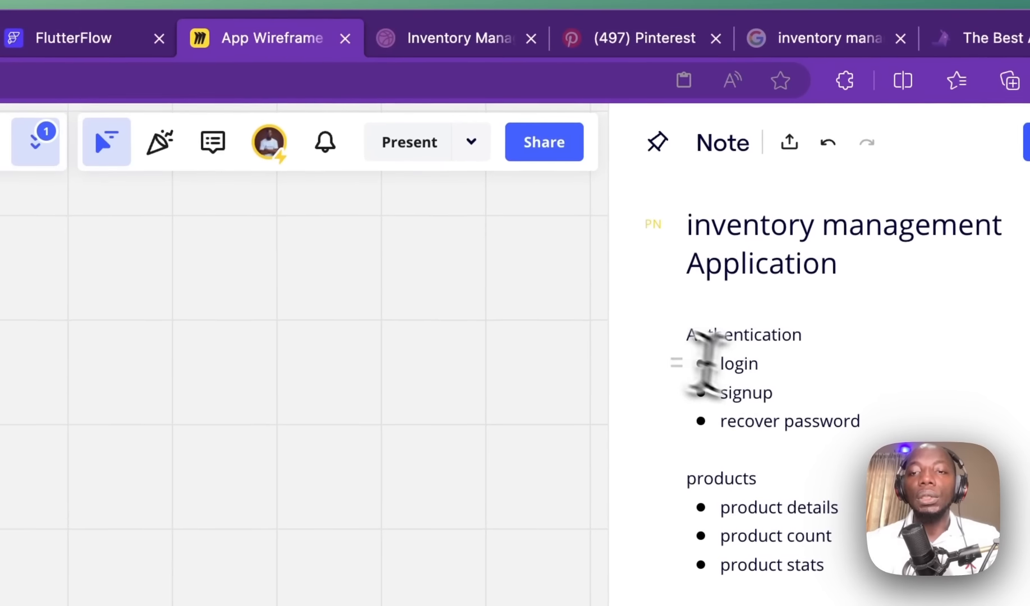
Step: Draw a sharp-cornered white rectangle to the right of the app mockups
{"action": "left_click_drag", "start_coordinate": [724, 356], "coordinate": [862, 410]}
{"action": "left_click", "coordinate": [763, 365]}
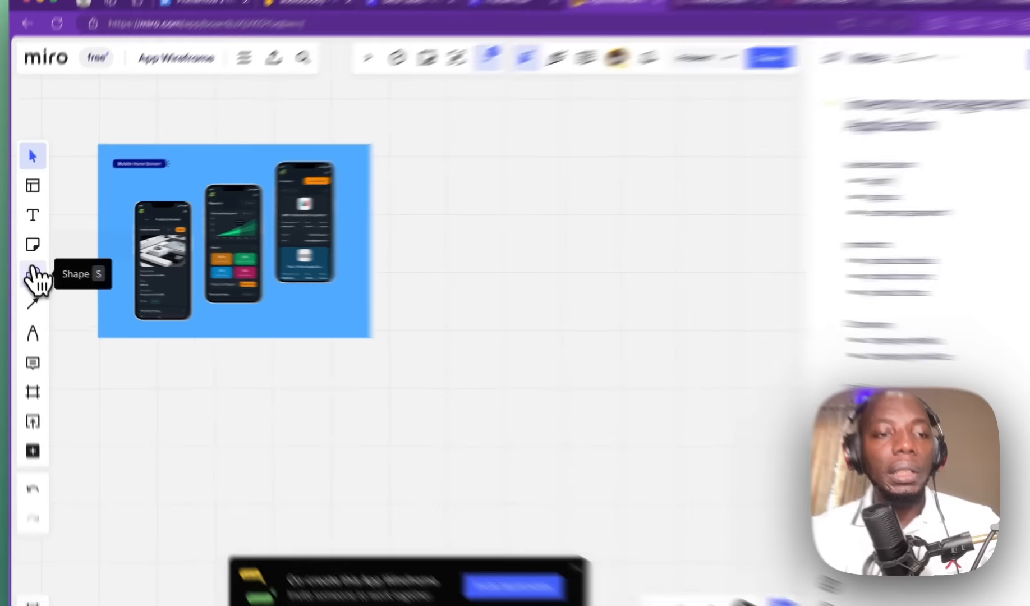
{"action": "left_click", "coordinate": [30, 270]}
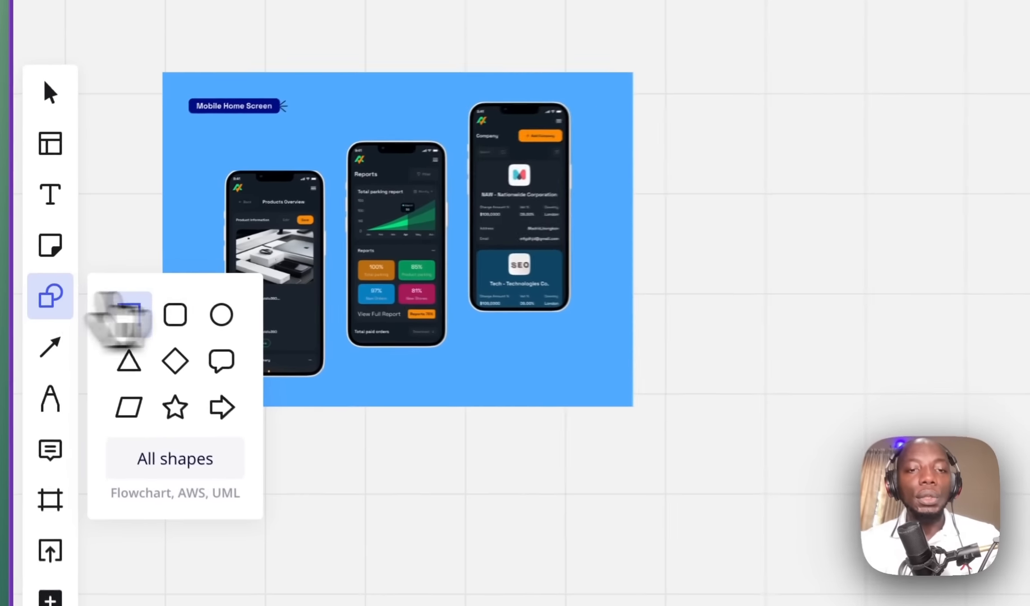
{"action": "left_click", "coordinate": [197, 317]}
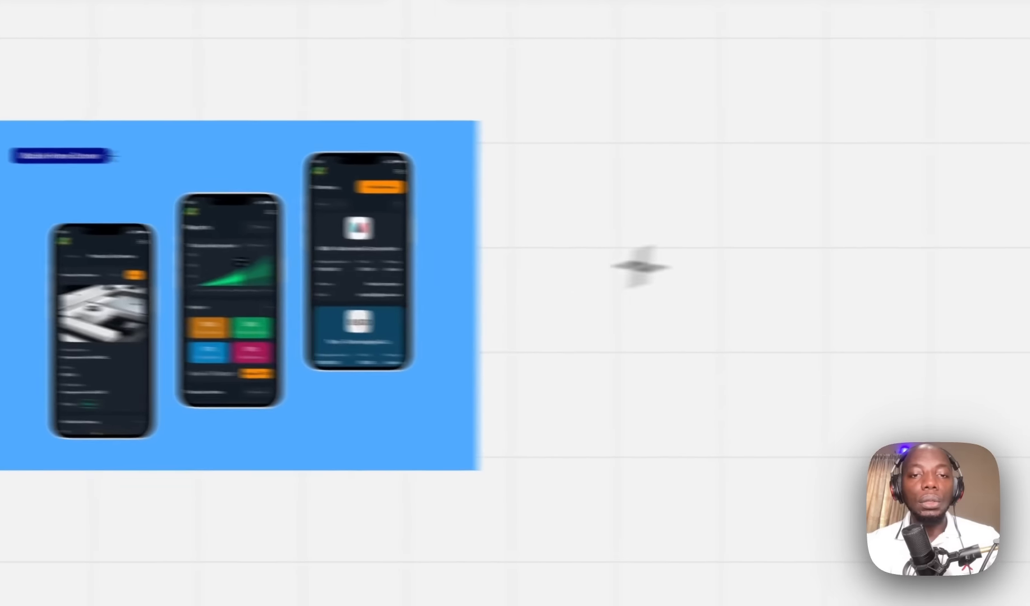
{"action": "mouse_move", "coordinate": [724, 230]}
{"action": "left_mouse_down"}
{"action": "mouse_move", "coordinate": [691, 505]}
{"action": "mouse_move", "coordinate": [611, 506]}
{"action": "left_mouse_up"}
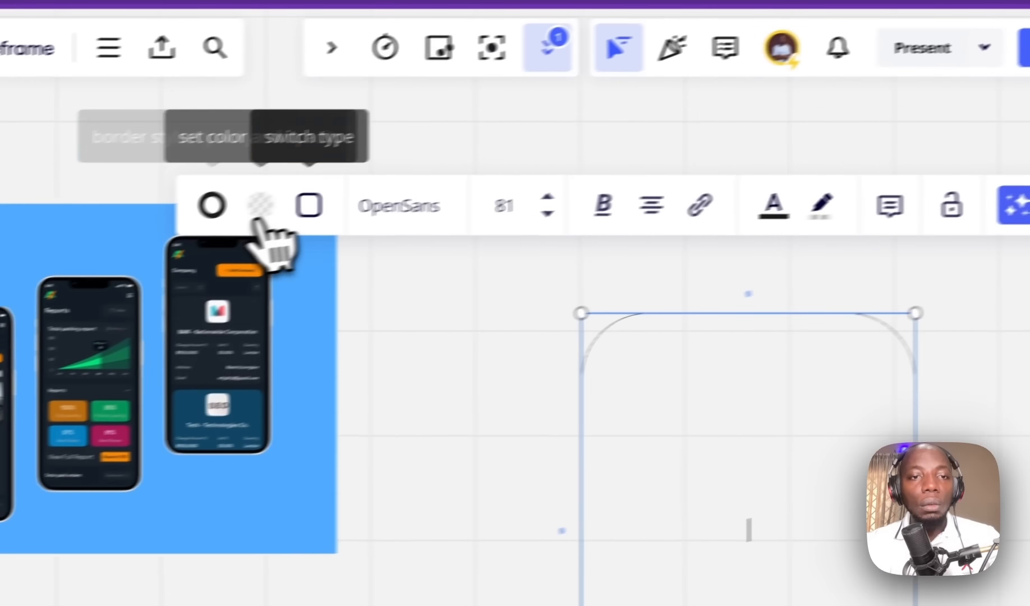
{"action": "left_click", "coordinate": [80, 258]}
{"action": "left_click", "coordinate": [423, 300]}
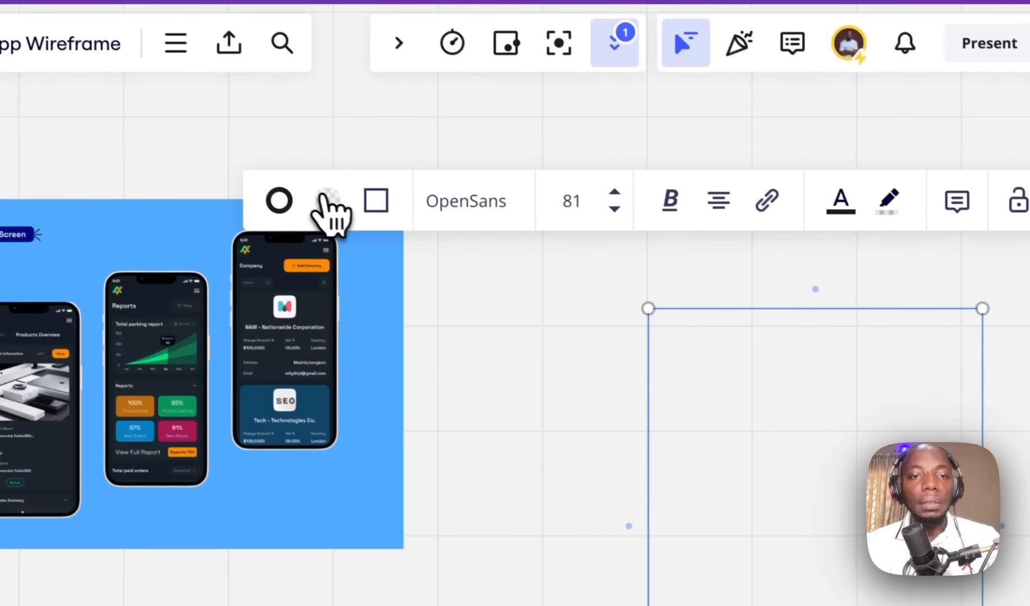
{"action": "left_click", "coordinate": [258, 141]}
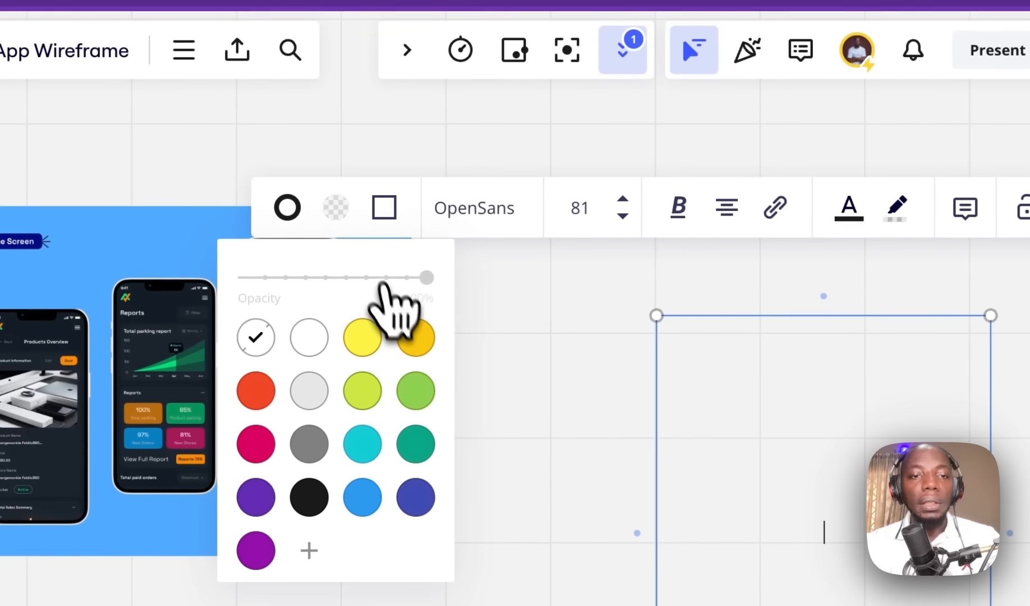
{"action": "left_click", "coordinate": [231, 271]}
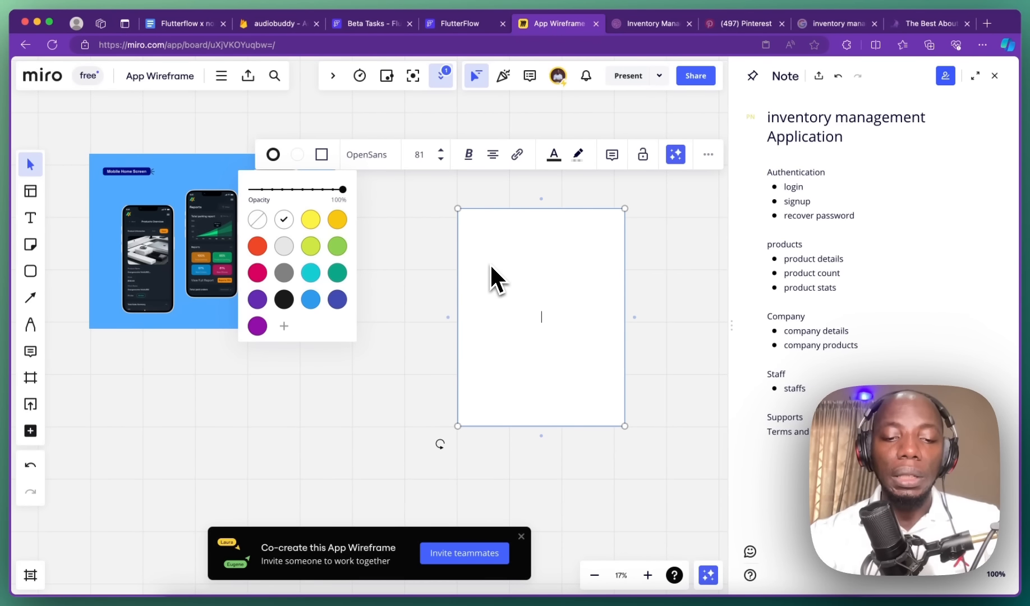
Step: Type 'signup', '- email' and '-password' on separate lines inside the rectangle
{"action": "type", "text": "ign"}
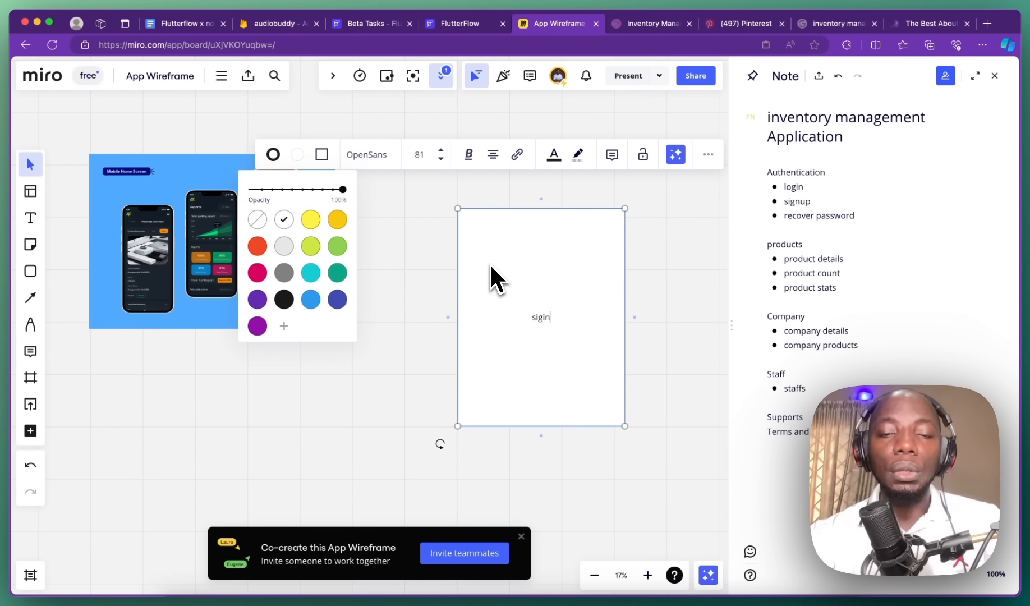
{"action": "type", "text": "g"}
{"action": "key", "text": "Return"}
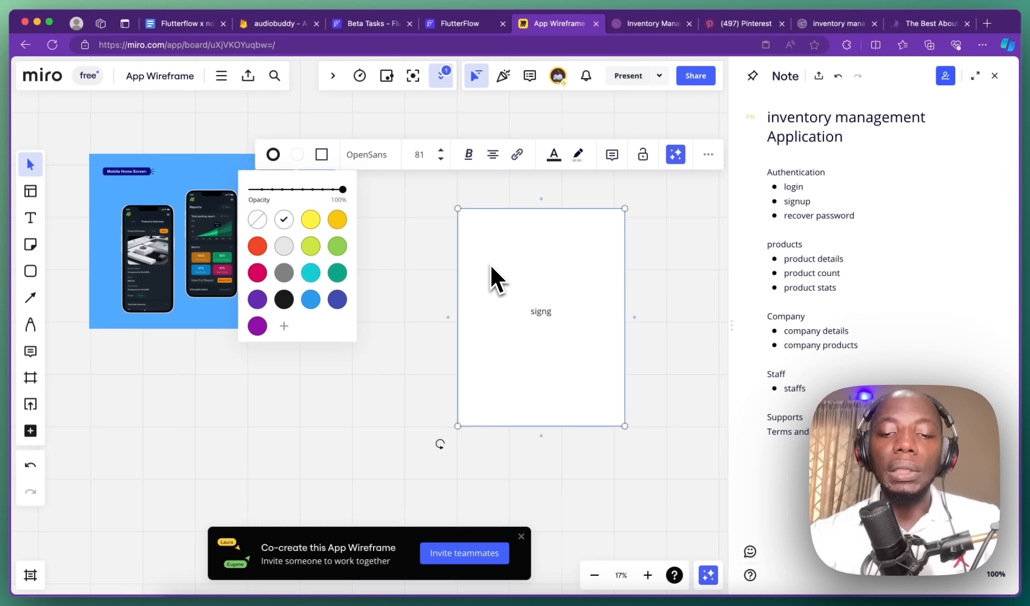
{"action": "type", "text": "8"}
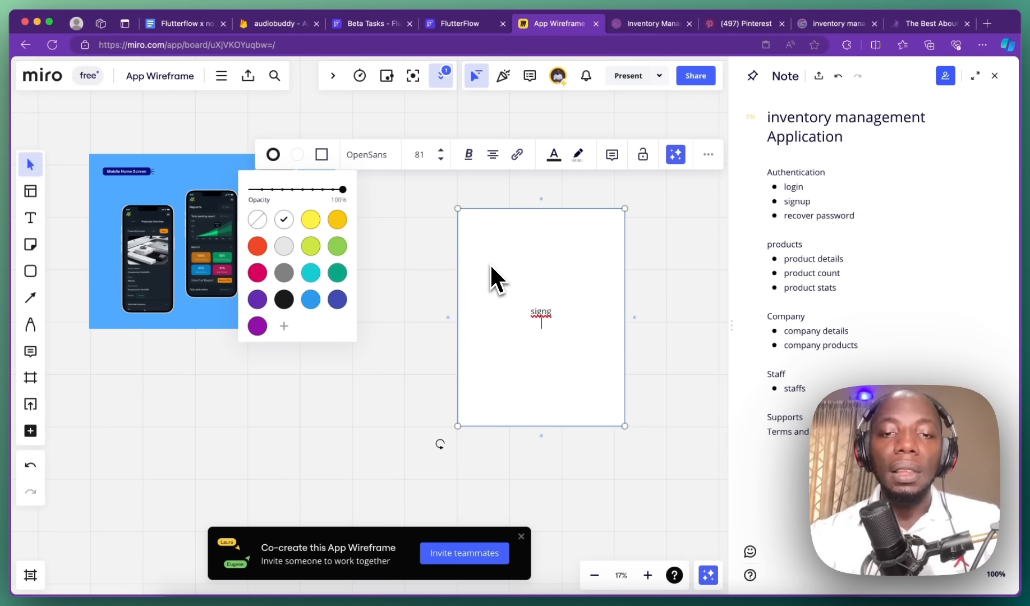
{"action": "key", "text": "BackSpace"}
{"action": "key", "text": "BackSpace"}
{"action": "type", "text": "up"}
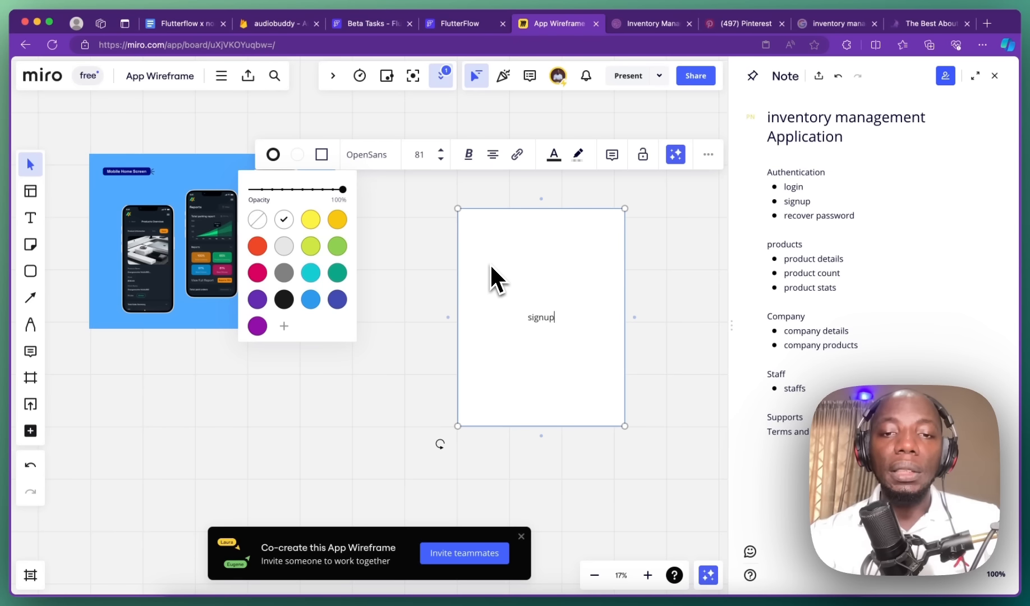
{"action": "key", "text": "Return"}
{"action": "type", "text": "-"}
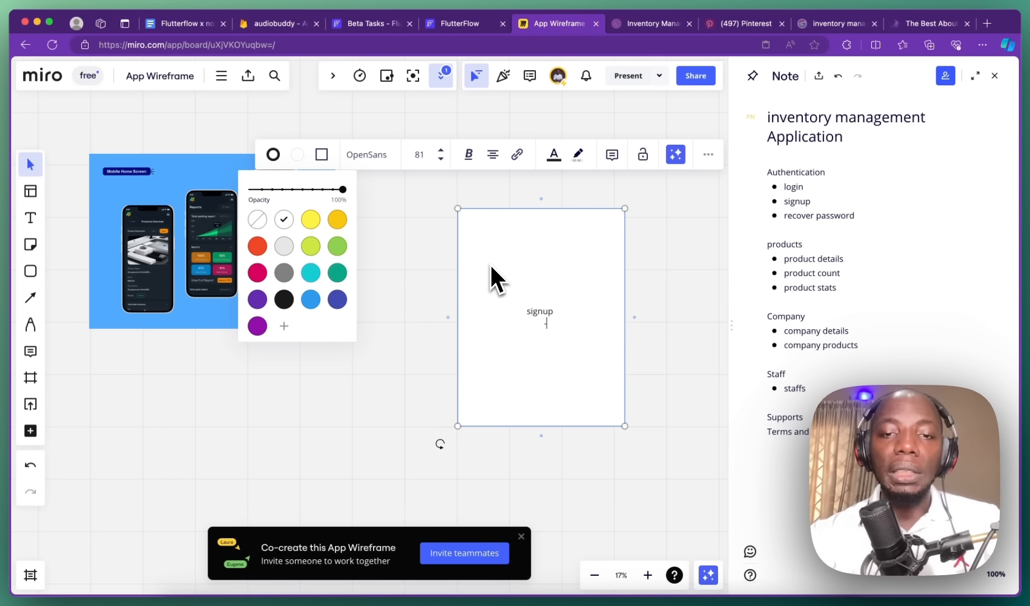
{"action": "type", "text": " email"}
{"action": "key", "text": "Return"}
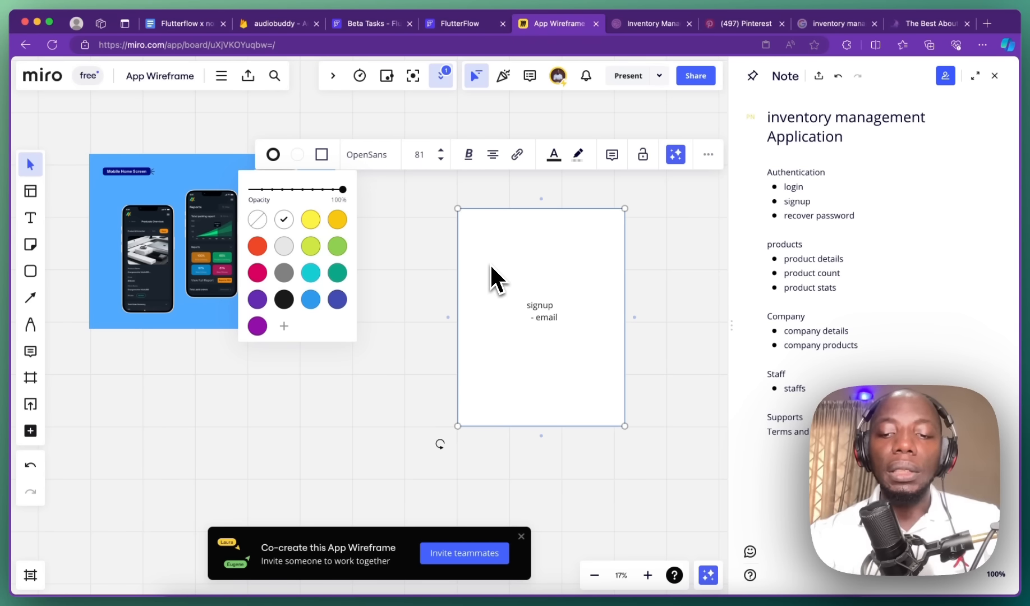
{"action": "type", "text": "-pass"}
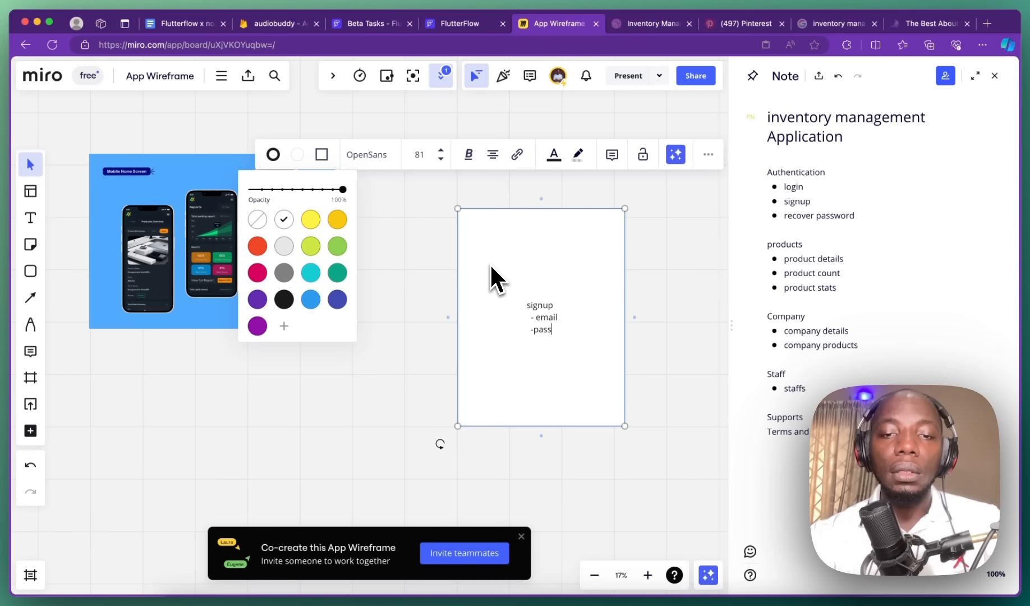
{"action": "type", "text": "word"}
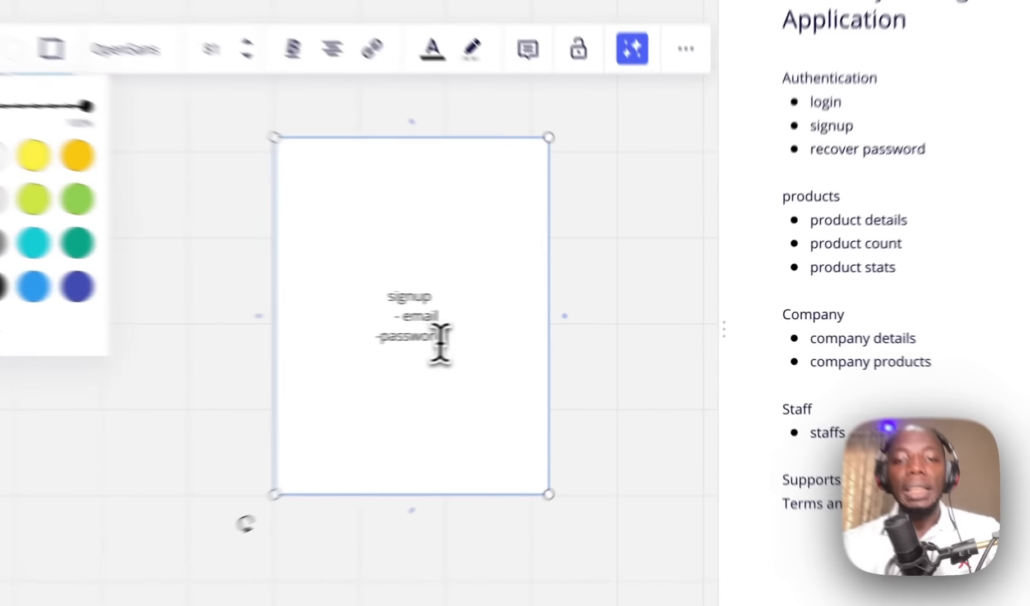
{"action": "left_click_drag", "start_coordinate": [561, 332], "coordinate": [515, 306]}
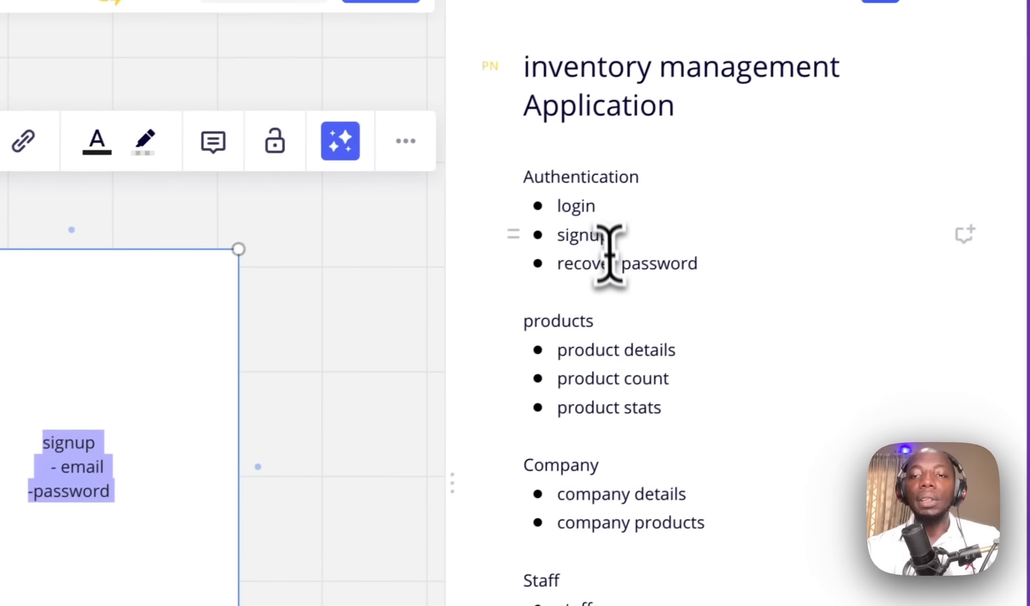
Step: Add indented 'email' and 'password' sub-bullets under login in the Miro note
{"action": "left_click", "coordinate": [882, 58]}
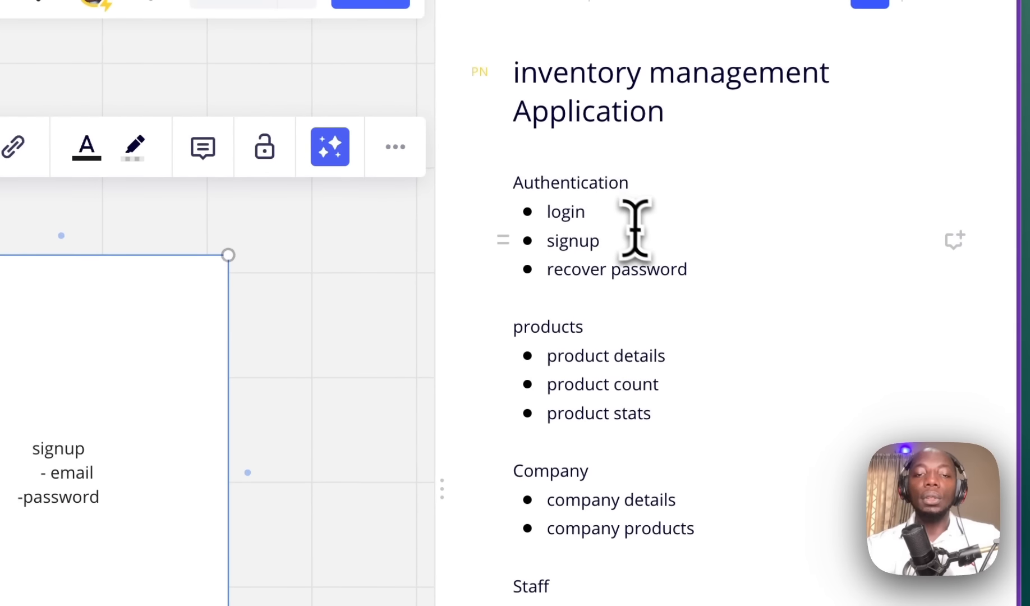
{"action": "key", "text": "Return"}
{"action": "key", "text": "Tab"}
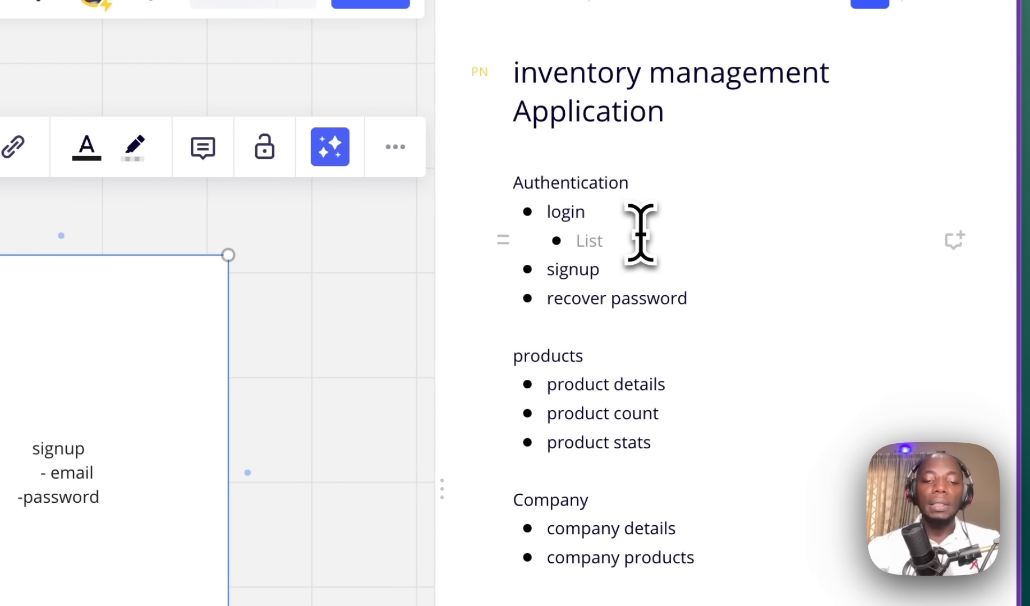
{"action": "type", "text": "email"}
{"action": "key", "text": "Return"}
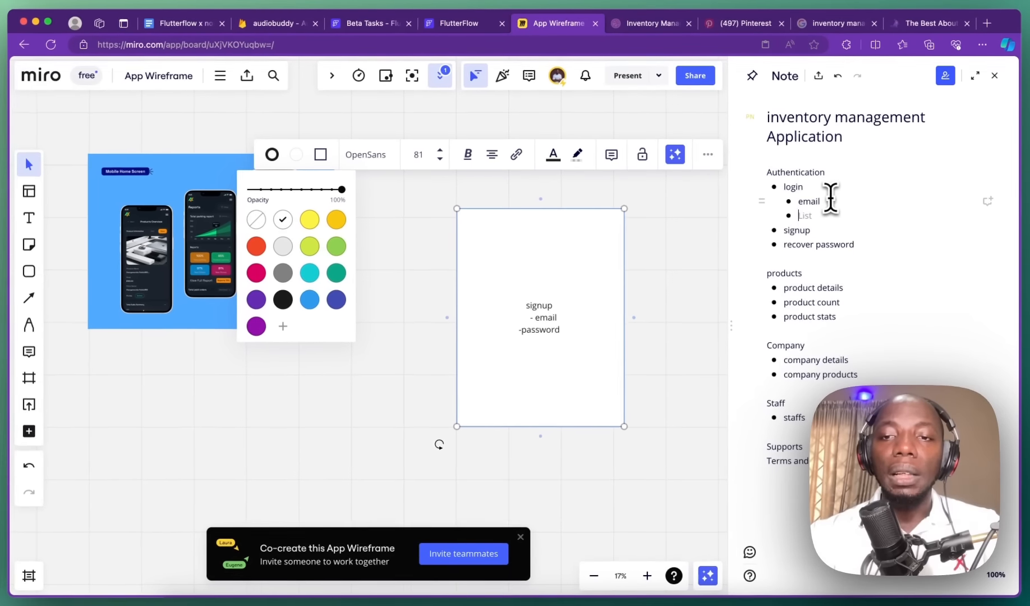
{"action": "type", "text": "password"}
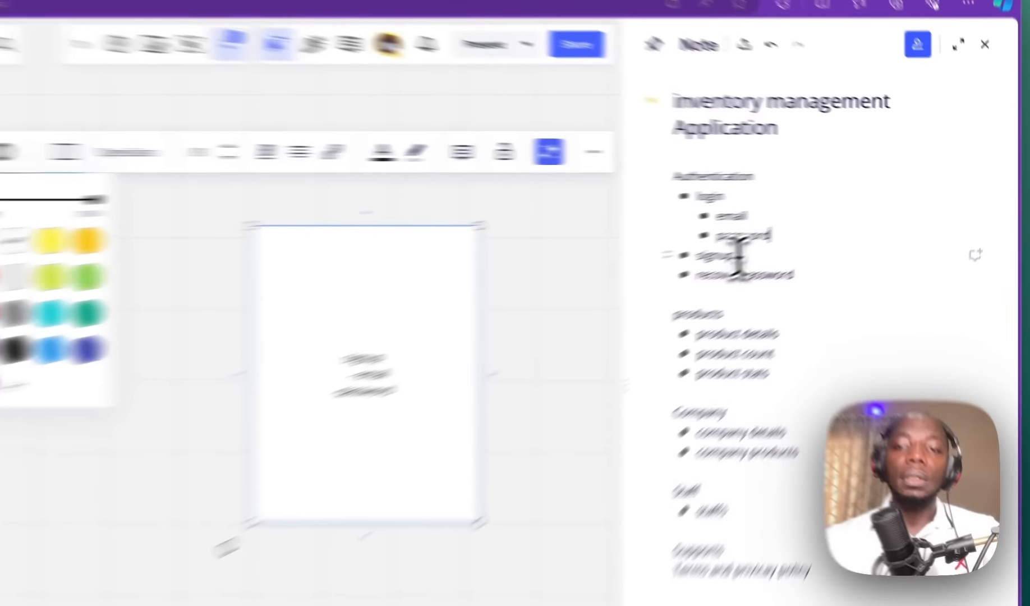
Step: Start signup's indented sub-bullets with password, email and company name
{"action": "left_click", "coordinate": [814, 230]}
{"action": "key", "text": "Return"}
{"action": "key", "text": "Tab"}
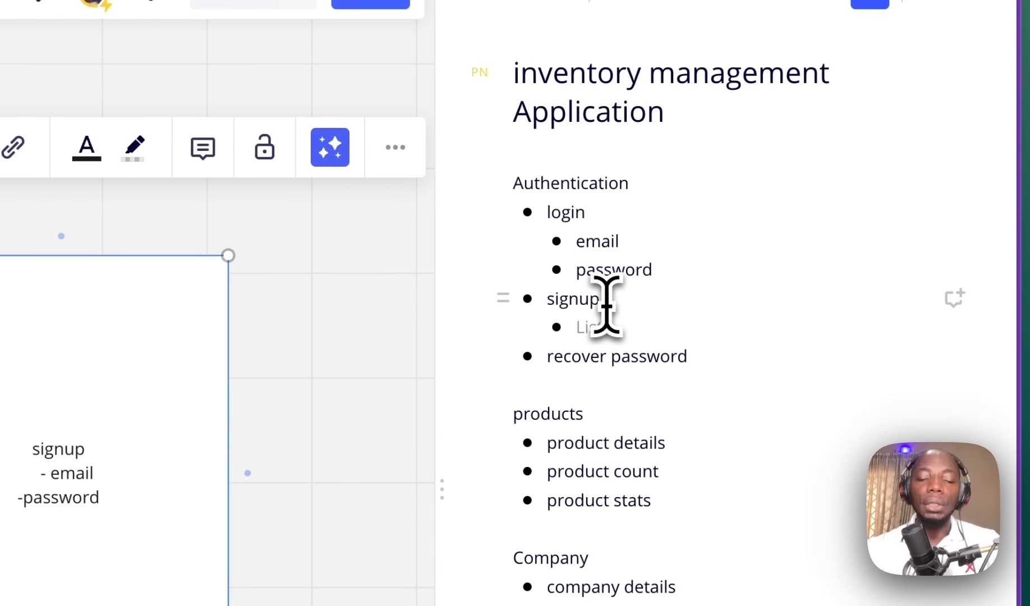
{"action": "type", "text": "password"}
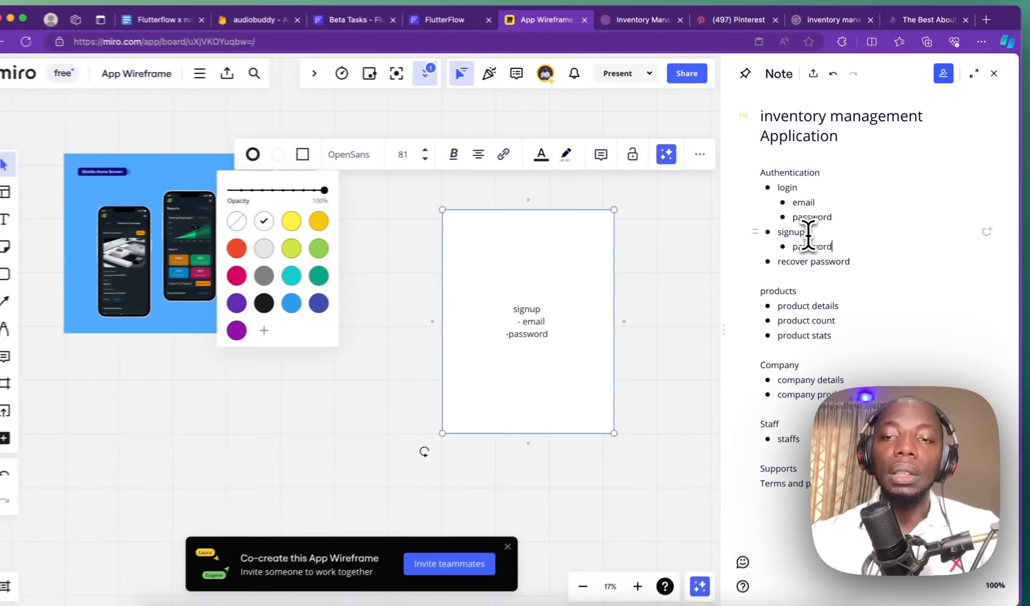
{"action": "key", "text": "Return"}
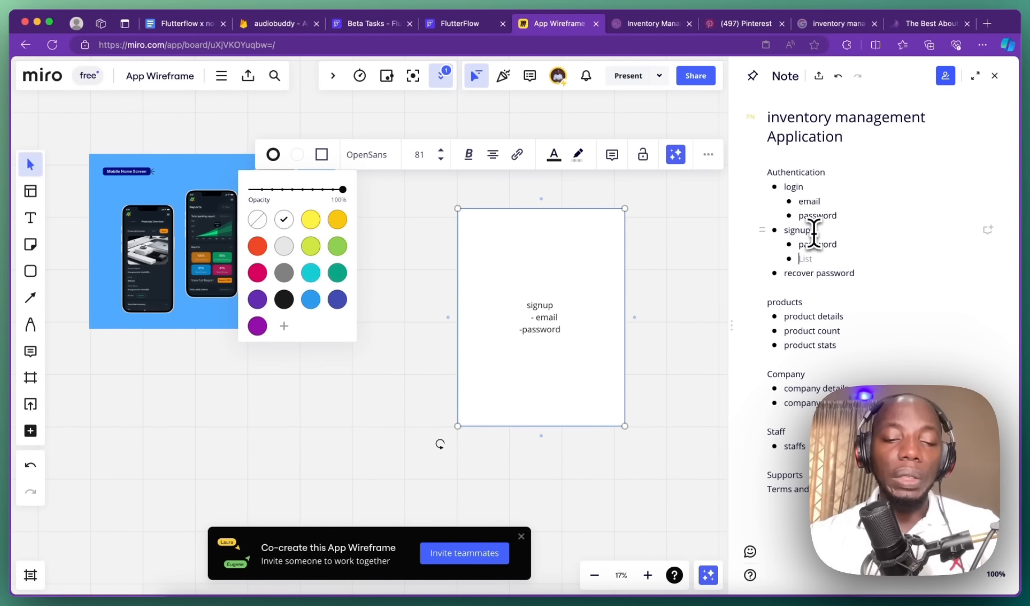
{"action": "type", "text": "email"}
{"action": "key", "text": "Return"}
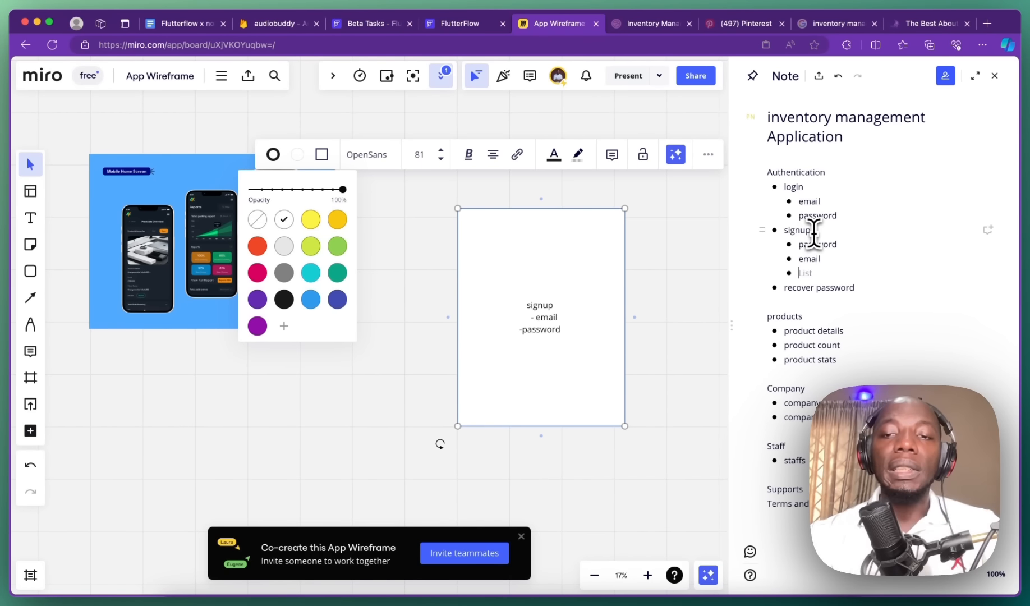
{"action": "type", "text": "company"}
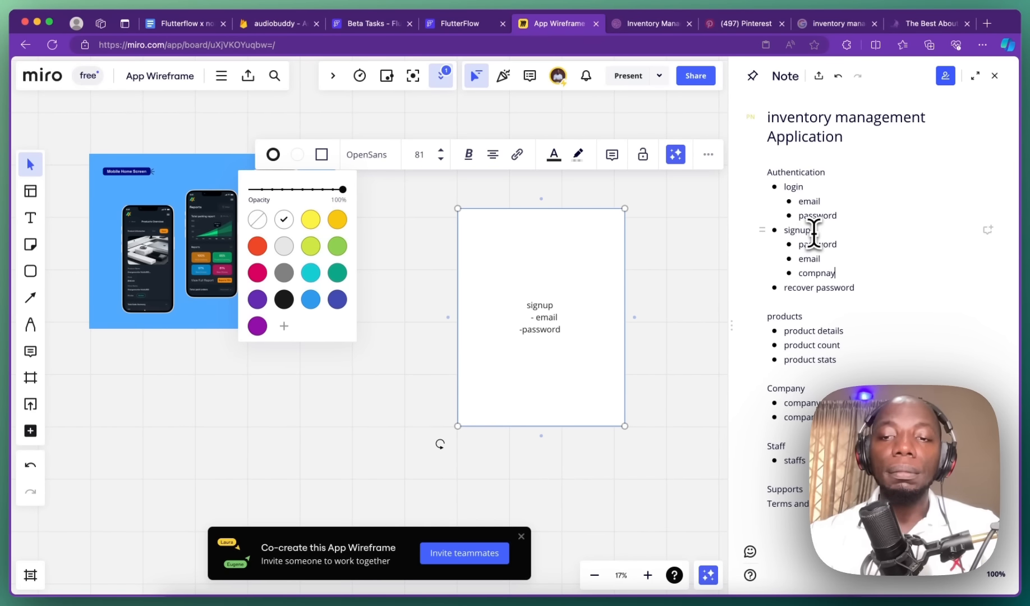
{"action": "key", "text": "BackSpace"}
{"action": "key", "text": "BackSpace"}
{"action": "key", "text": "BackSpace"}
{"action": "type", "text": "any name"}
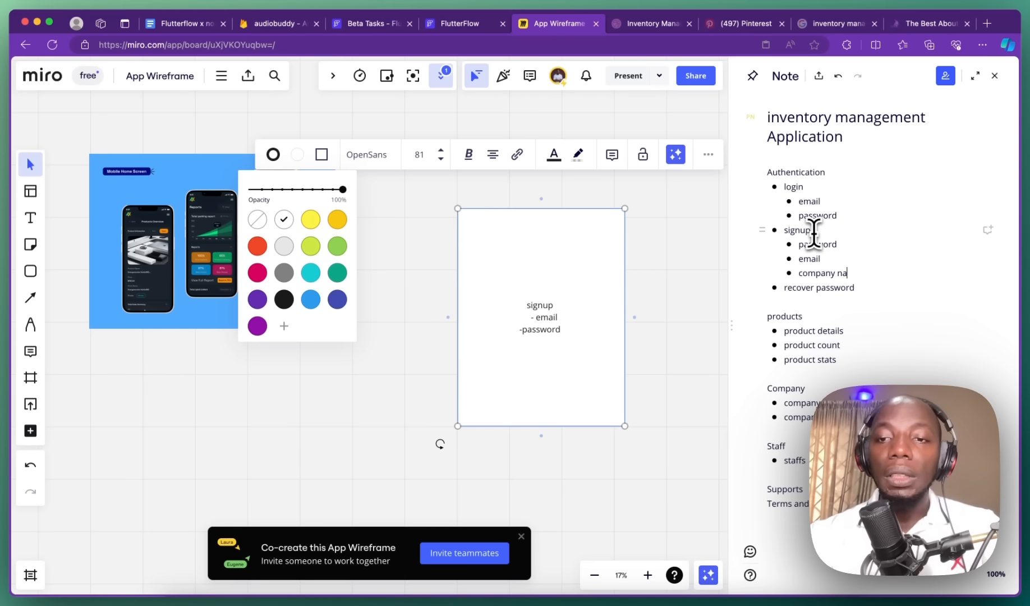
Step: Continue signup's list with Address, country, name and phone number
{"action": "key", "text": "Return"}
{"action": "type", "text": "Address"}
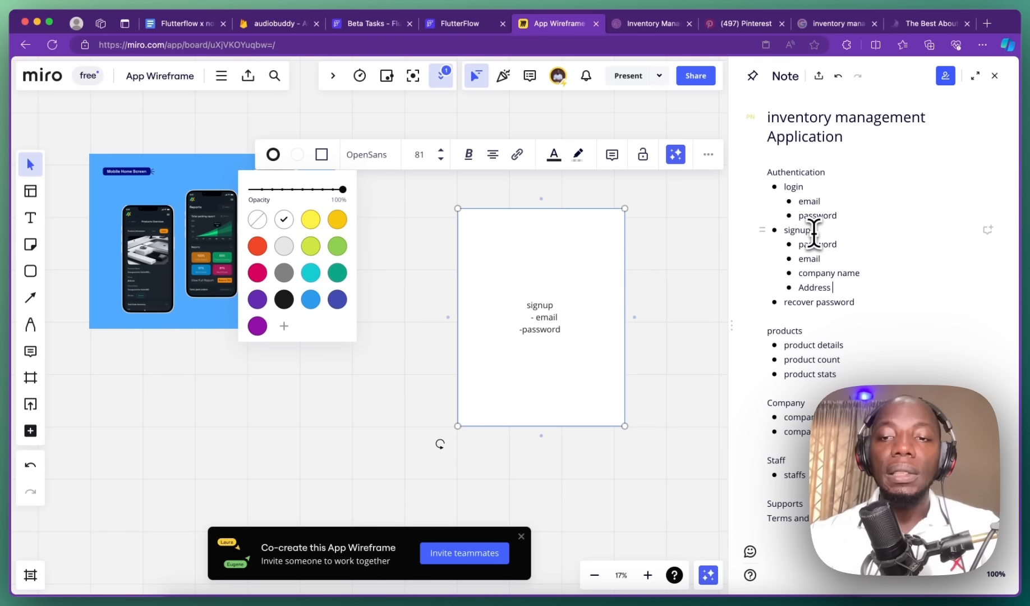
{"action": "key", "text": "Return"}
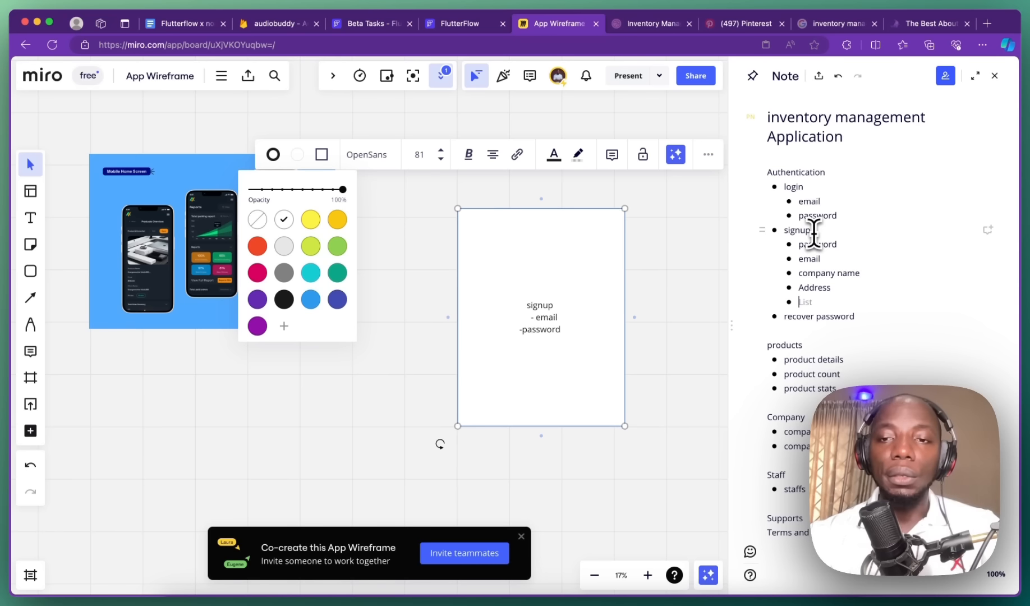
{"action": "type", "text": "sta"}
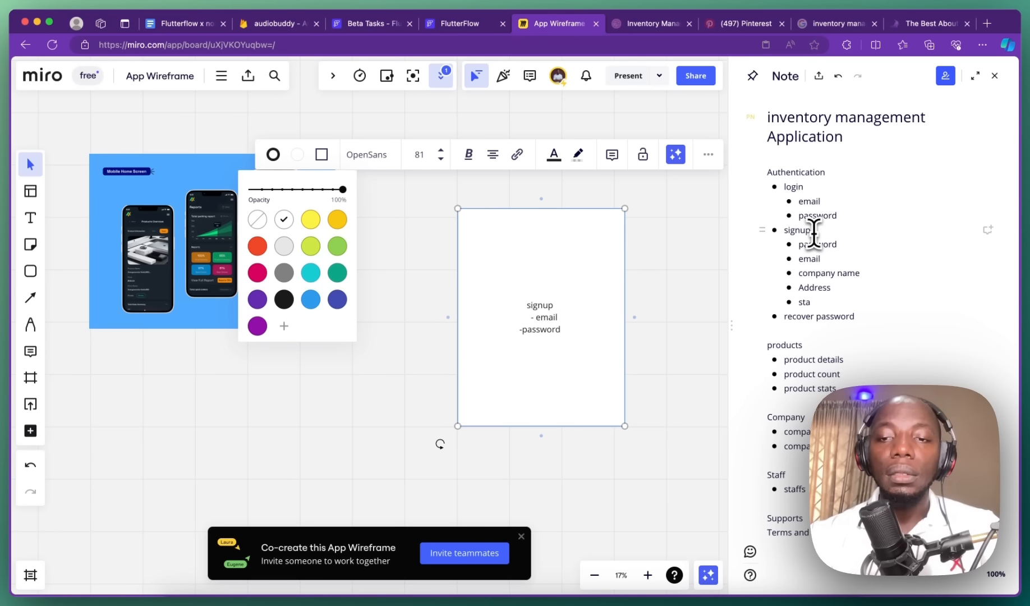
{"action": "key", "text": "BackSpace"}
{"action": "key", "text": "BackSpace"}
{"action": "key", "text": "BackSpace"}
{"action": "type", "text": "country"}
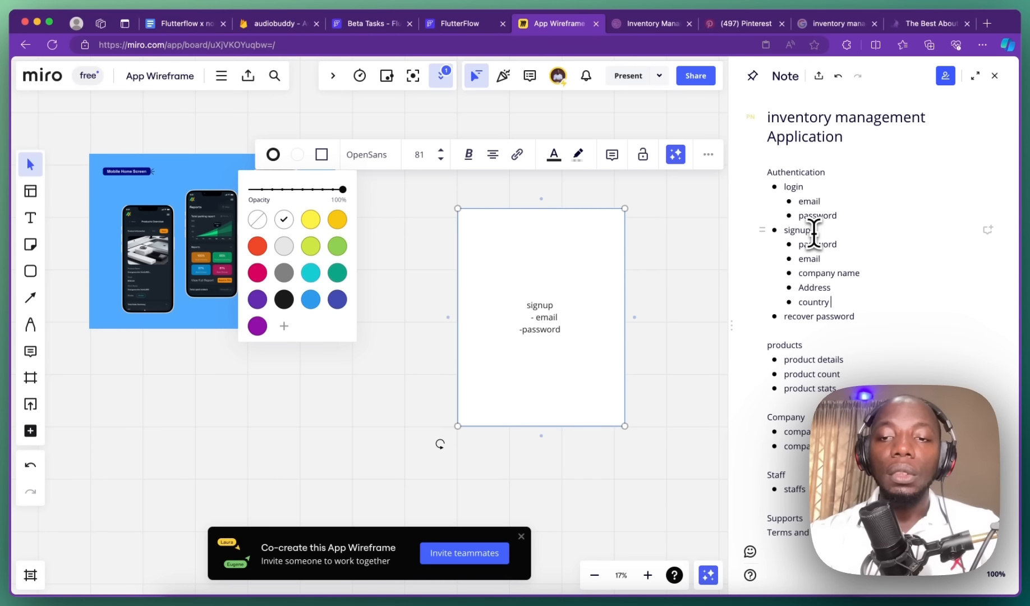
{"action": "key", "text": "Return"}
{"action": "type", "text": "name"}
{"action": "key", "text": "Return"}
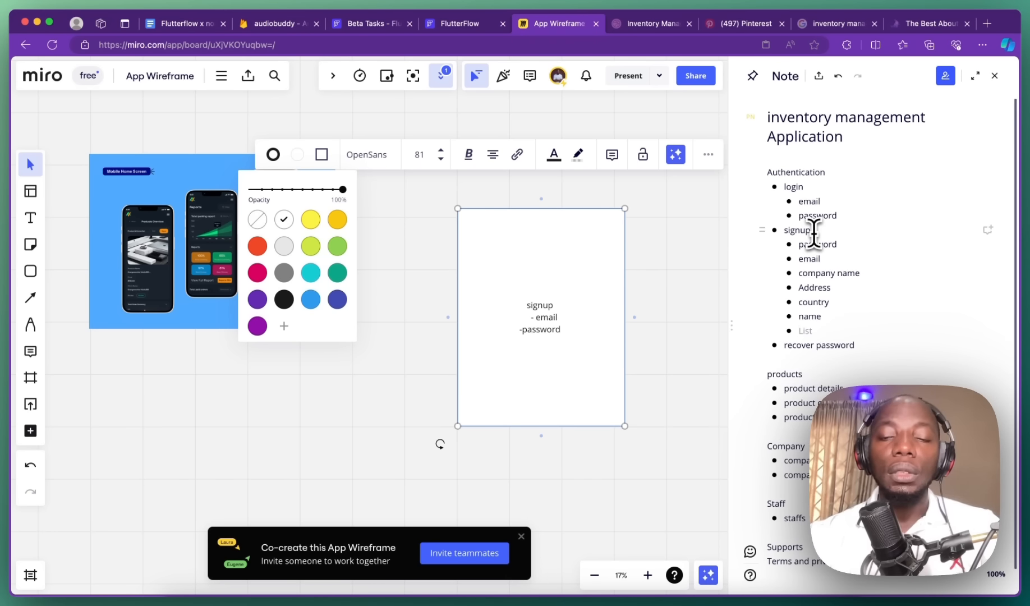
{"action": "type", "text": "phone n"}
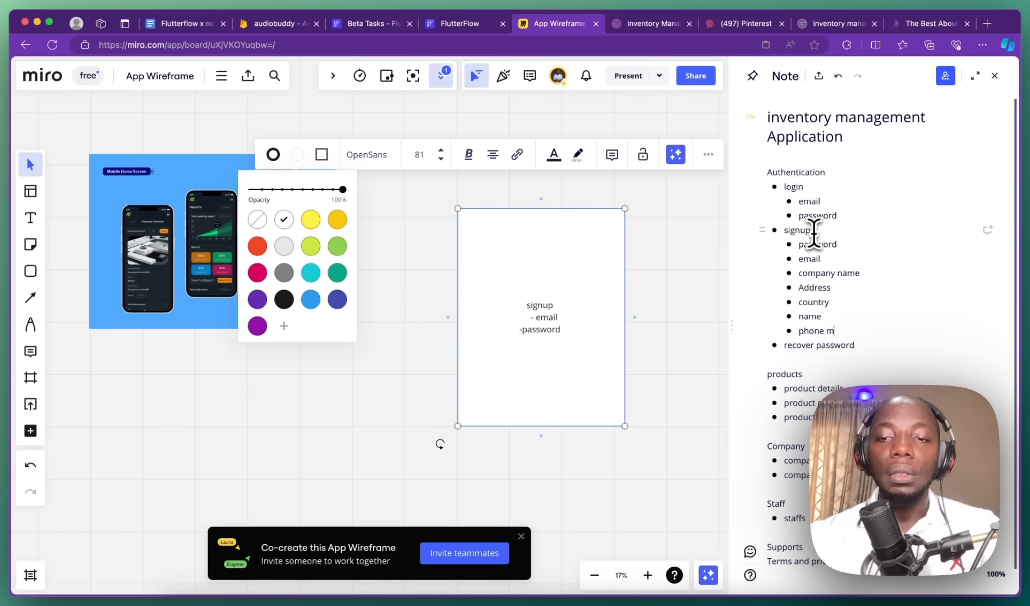
{"action": "type", "text": "umbe"}
{"action": "key", "text": "BackSpace"}
{"action": "key", "text": "BackSpace"}
{"action": "key", "text": "BackSpace"}
{"action": "key", "text": "BackSpace"}
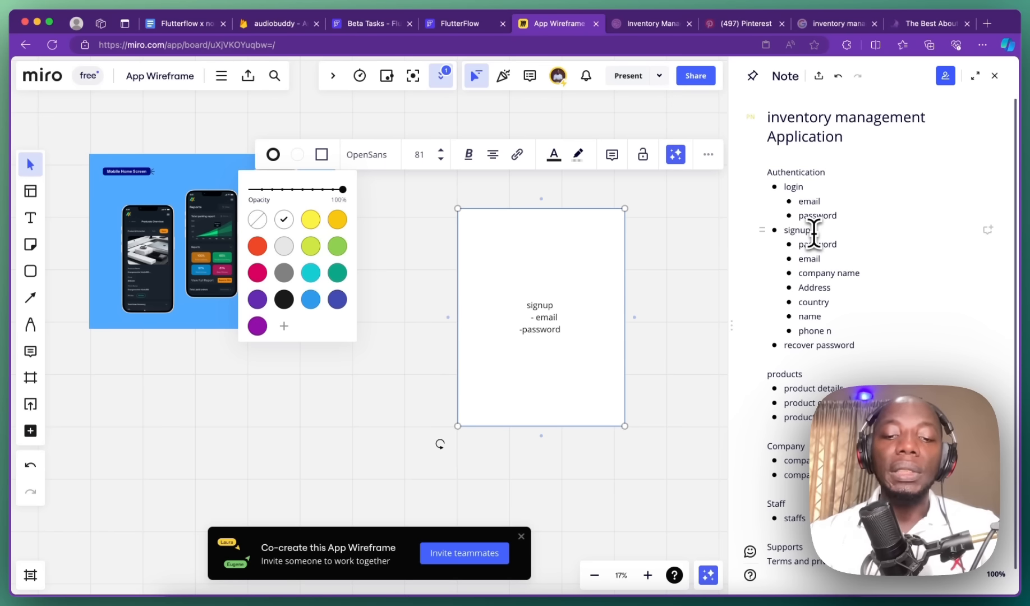
{"action": "type", "text": "umber"}
{"action": "key", "text": "Return"}
{"action": "key", "text": "Return"}
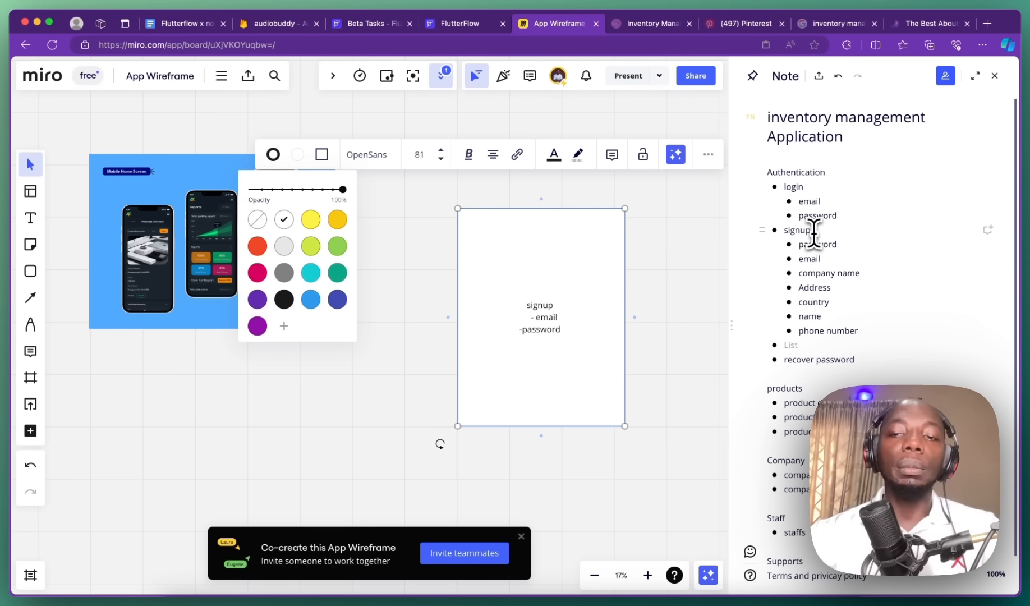
{"action": "key", "text": "Return"}
{"action": "key", "text": "BackSpace"}
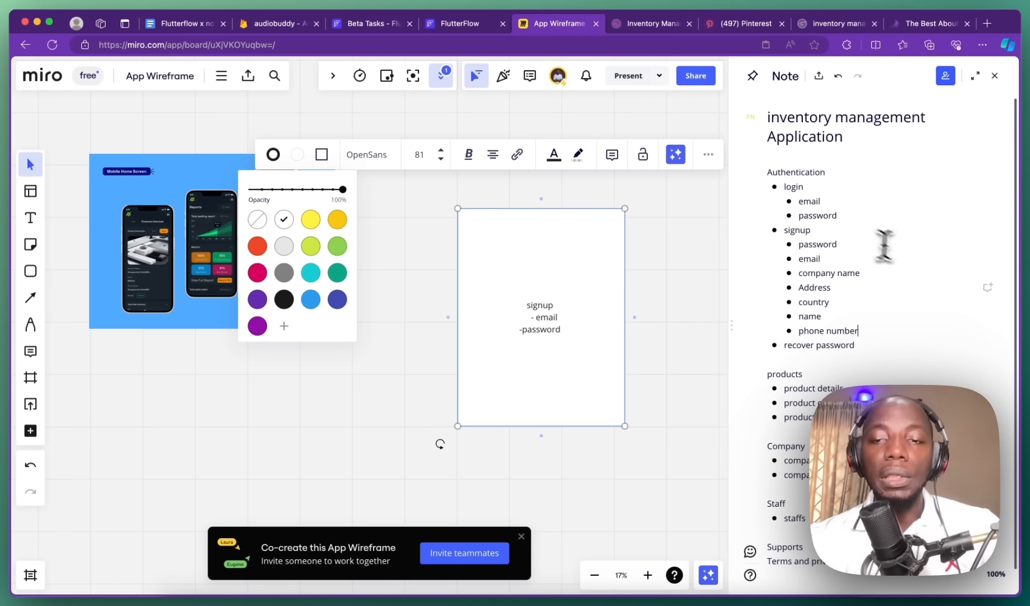
Step: Add an indented 'email' bullet under recover password
{"action": "left_click", "coordinate": [870, 347]}
{"action": "key", "text": "Return"}
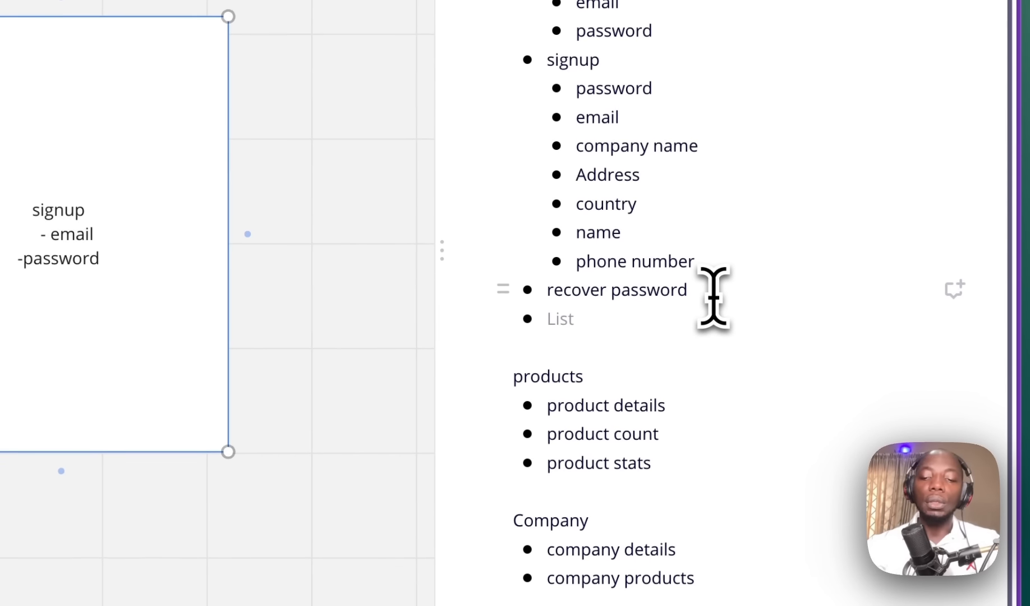
{"action": "key", "text": "Tab"}
{"action": "type", "text": "email"}
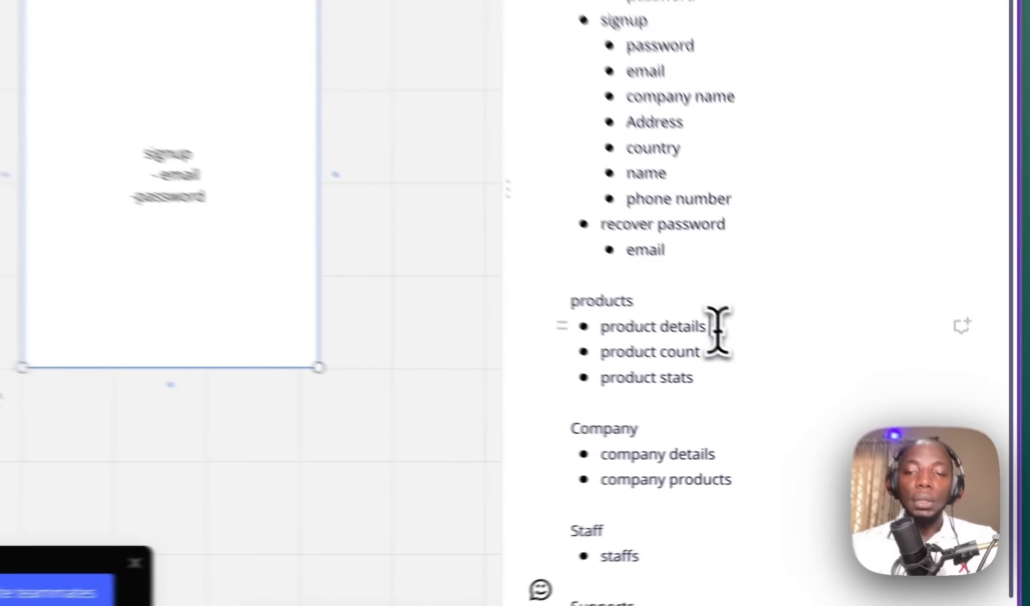
Step: Add indented sub-items under product details, typed as 'nam', 'pro', 'ima' and 'am'
{"action": "left_click", "coordinate": [683, 311]}
{"action": "key", "text": "Return"}
{"action": "key", "text": "Tab"}
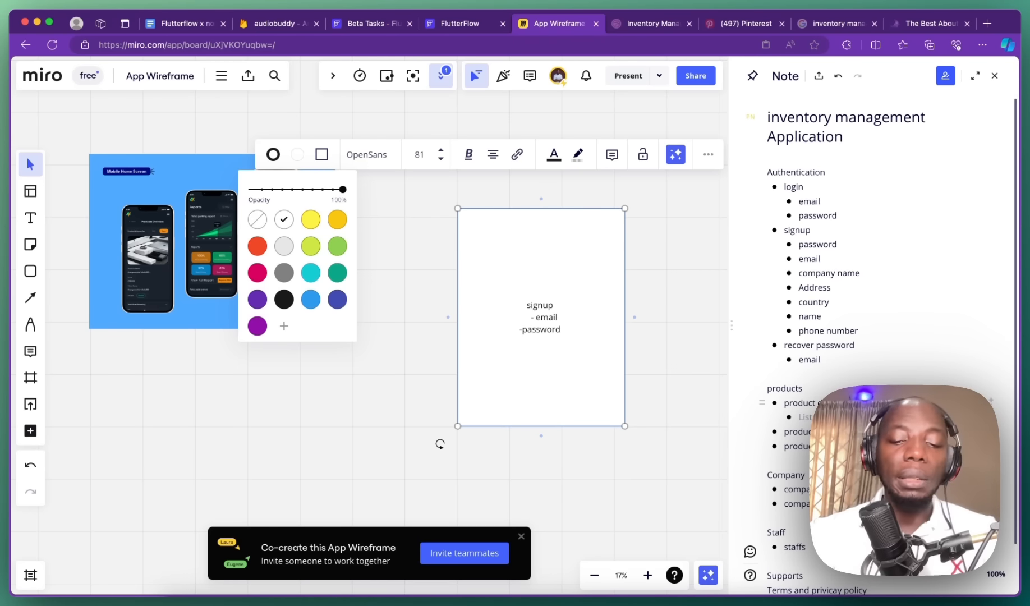
{"action": "type", "text": "nam"}
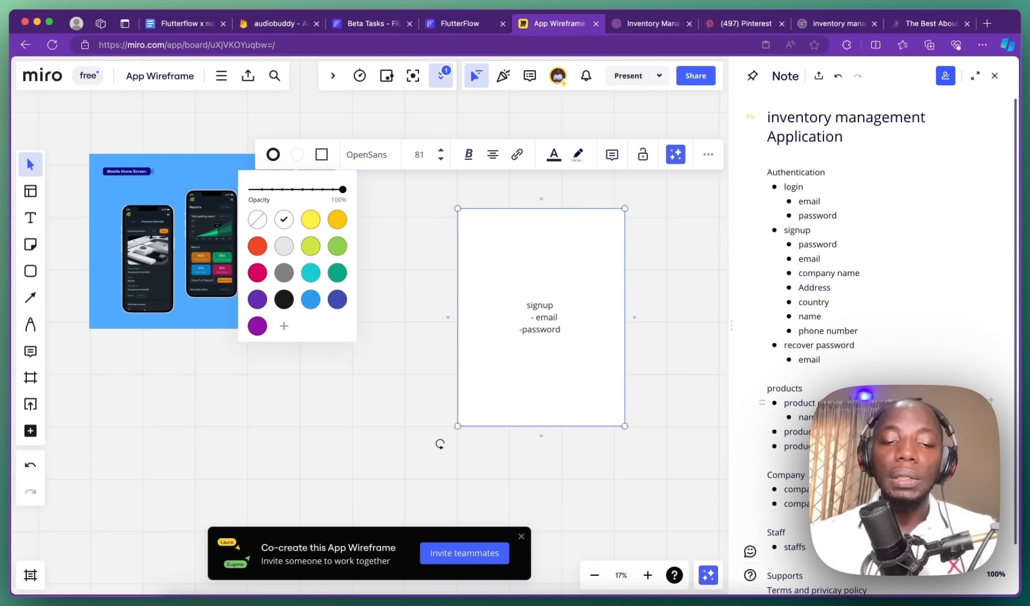
{"action": "key", "text": "Return"}
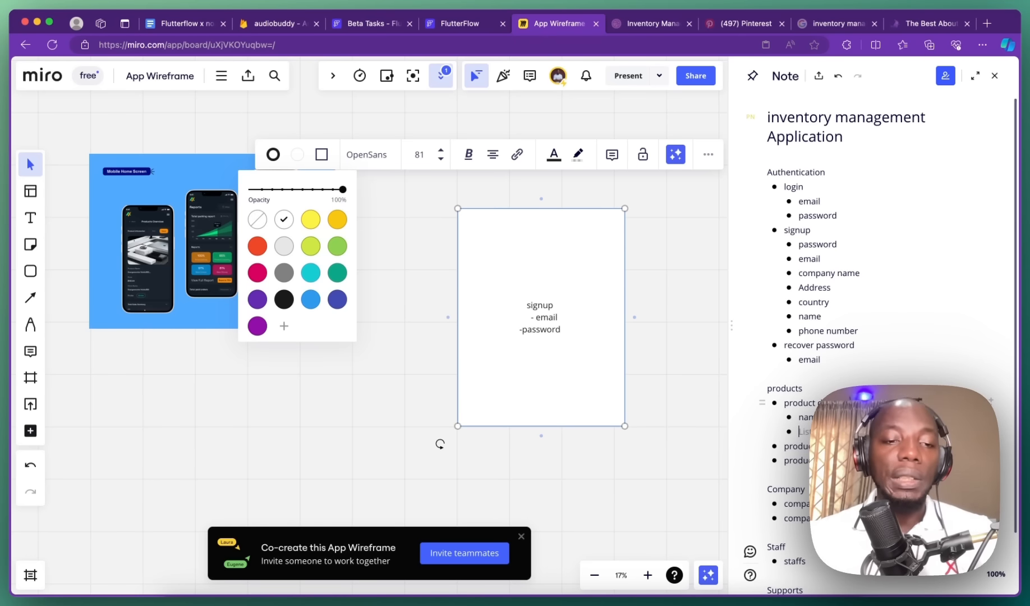
{"action": "type", "text": "pro"}
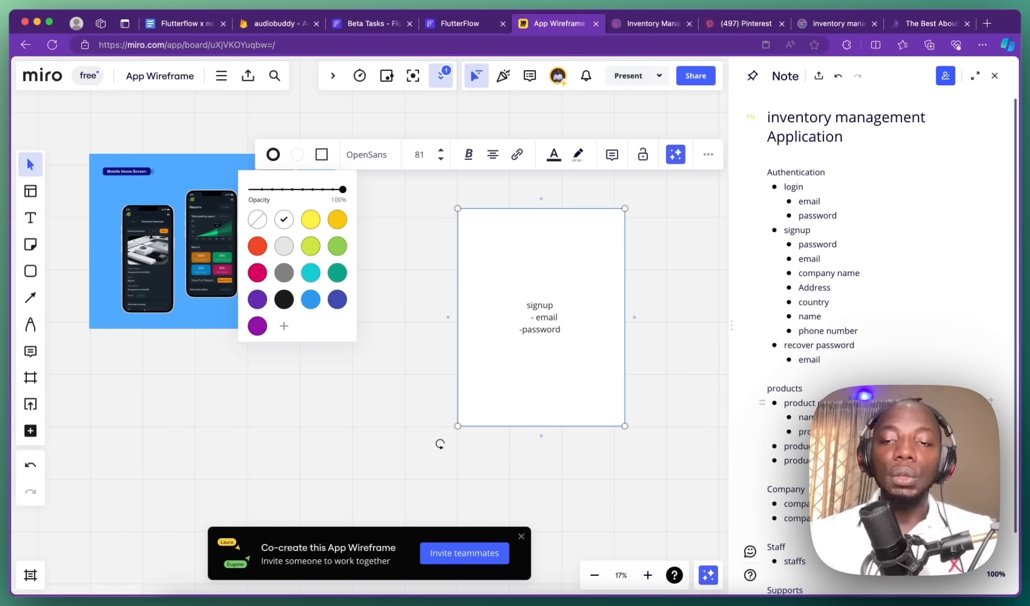
{"action": "key", "text": "Return"}
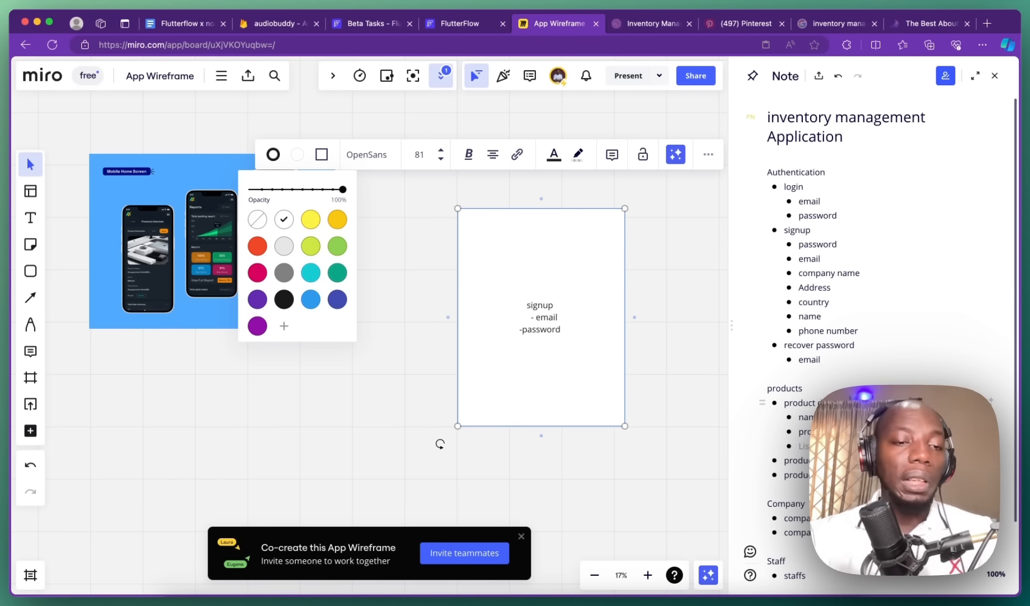
{"action": "type", "text": "ima"}
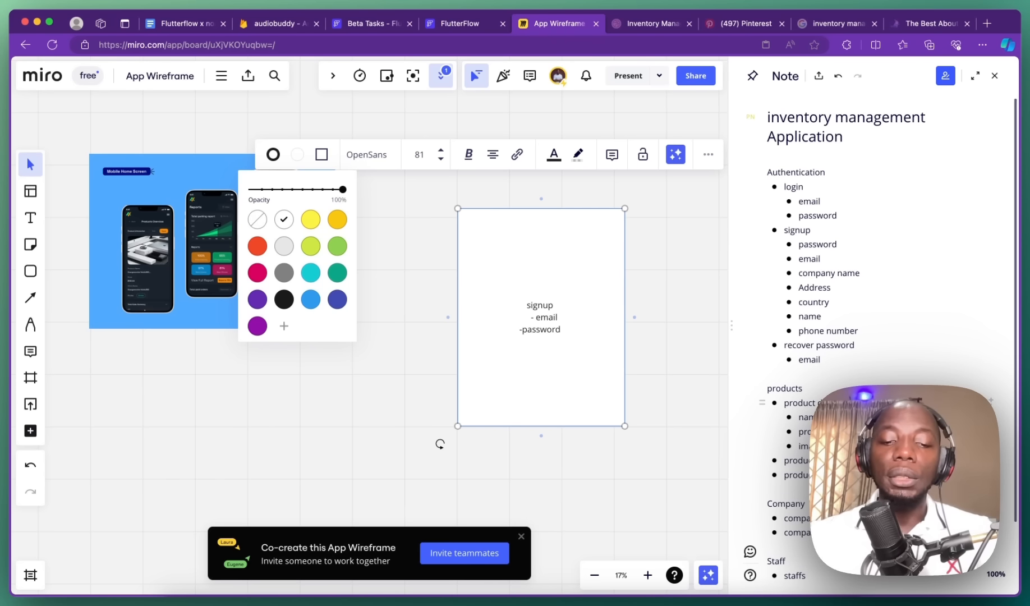
{"action": "key", "text": "Return"}
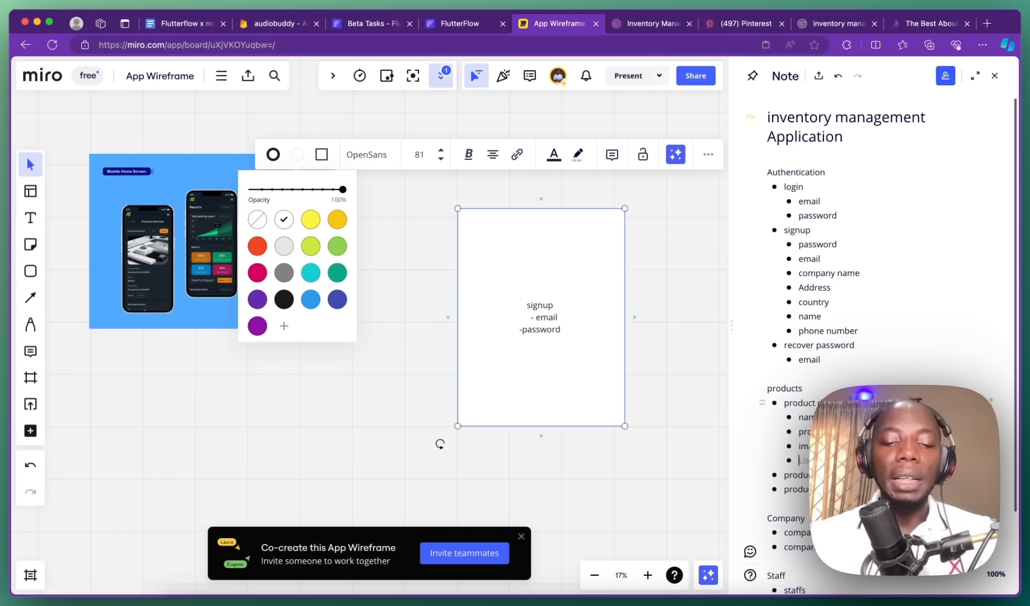
{"action": "type", "text": "am"}
{"action": "key", "text": "Return"}
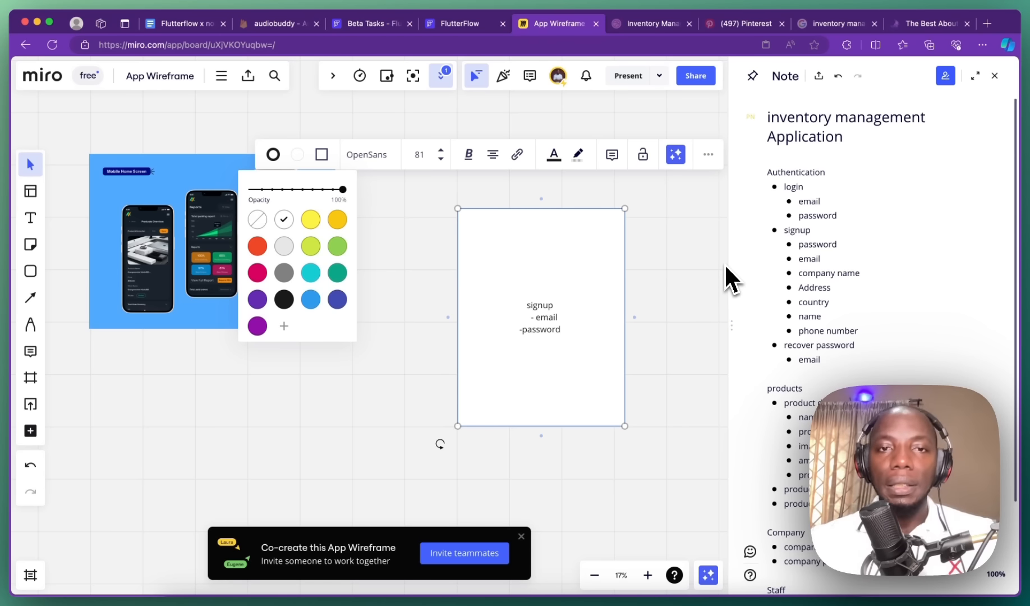
Step: Tick Thinking Databases on the Google Docs checklist and select 'Using templates, widgets and flows'
{"action": "left_click", "coordinate": [179, 23]}
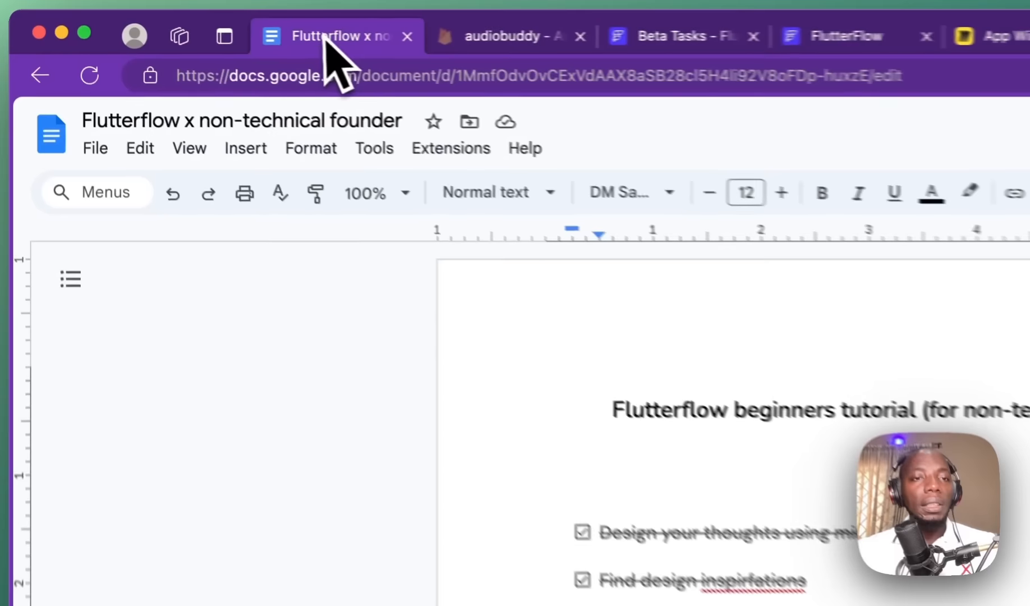
{"action": "left_click", "coordinate": [314, 332]}
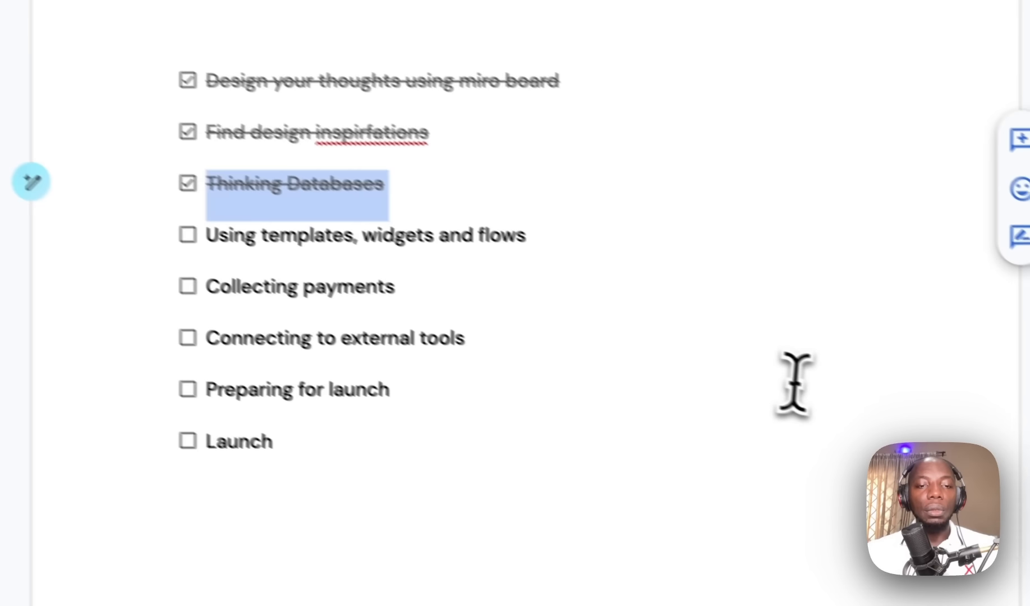
{"action": "left_click", "coordinate": [816, 398]}
{"action": "left_click_drag", "start_coordinate": [811, 404], "coordinate": [499, 391]}
{"action": "left_click_drag", "start_coordinate": [233, 277], "coordinate": [208, 276]}
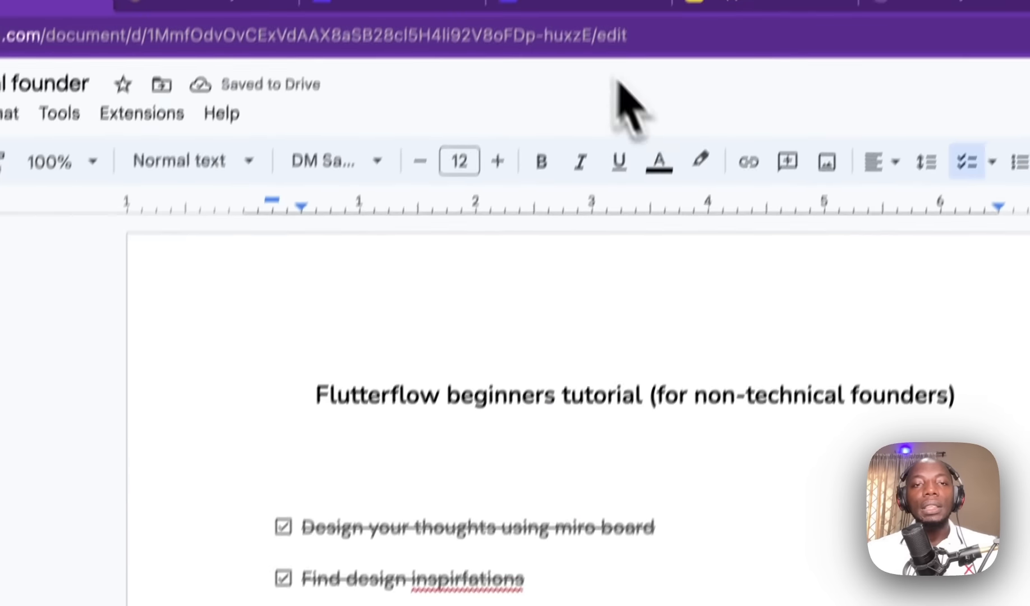
Step: Glance at the FlutterFlow tabs, then return to Miro and select 'Authentication and login'
{"action": "left_click", "coordinate": [544, 35]}
{"action": "left_click", "coordinate": [376, 45]}
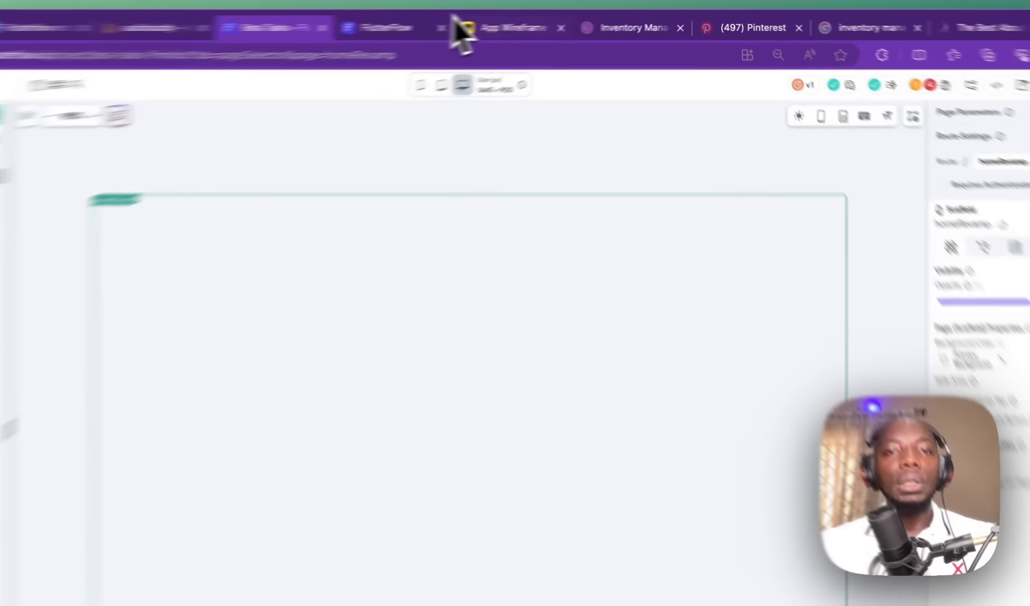
{"action": "left_click", "coordinate": [553, 23]}
{"action": "left_click_drag", "start_coordinate": [799, 172], "coordinate": [807, 187]}
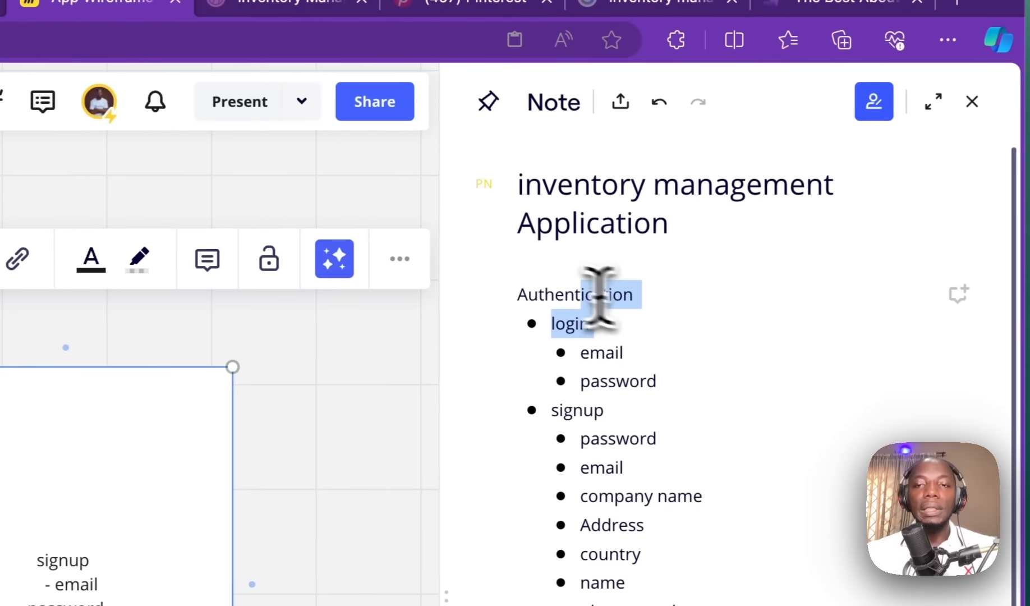
{"action": "left_click_drag", "start_coordinate": [599, 298], "coordinate": [499, 285]}
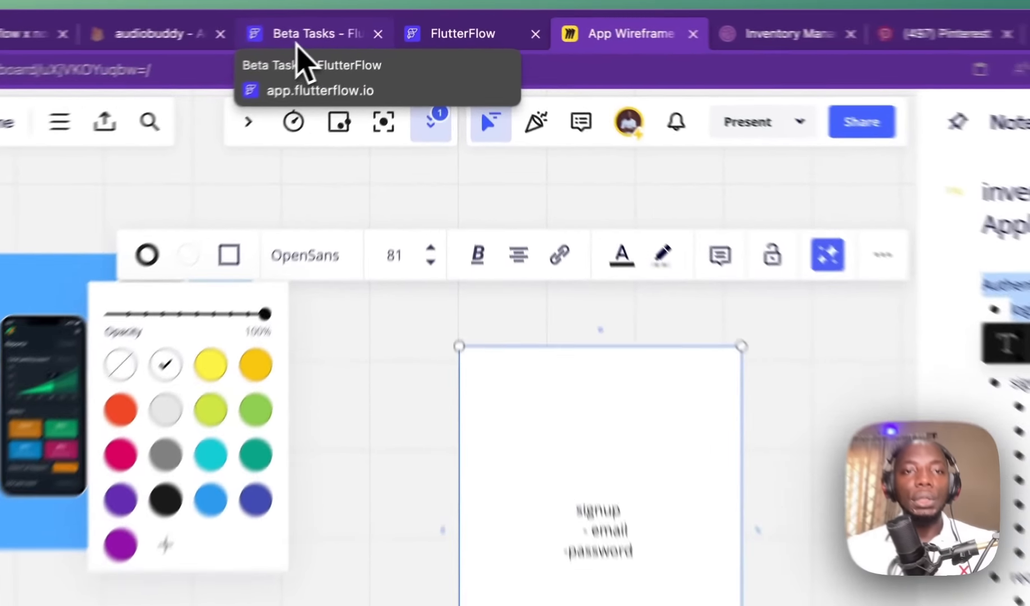
Step: In Beta Tasks' Add Page Flows tab, filter by Auth and browse the authentication flows
{"action": "left_click", "coordinate": [362, 31]}
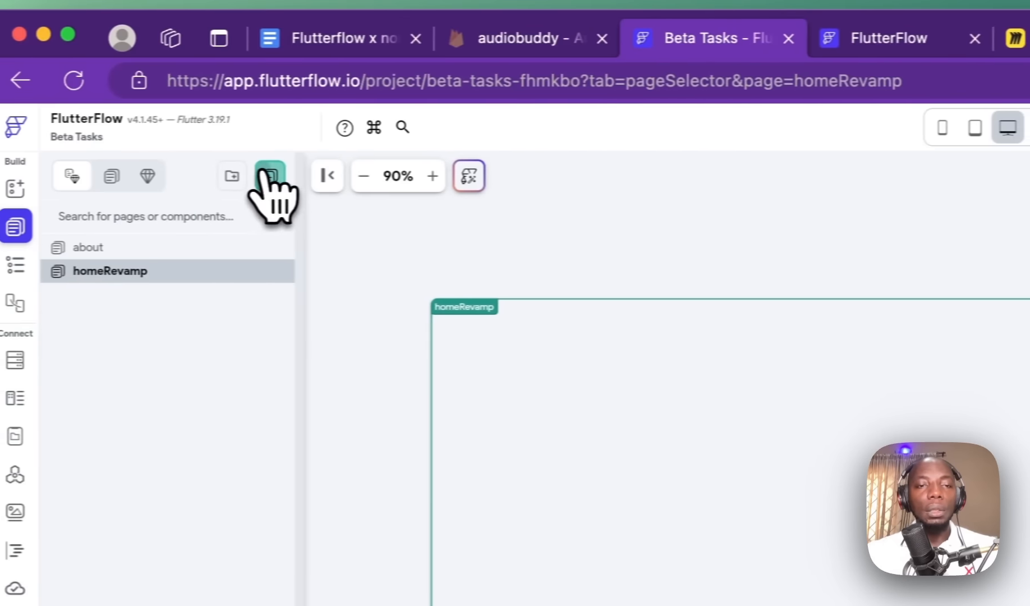
{"action": "left_click", "coordinate": [268, 175]}
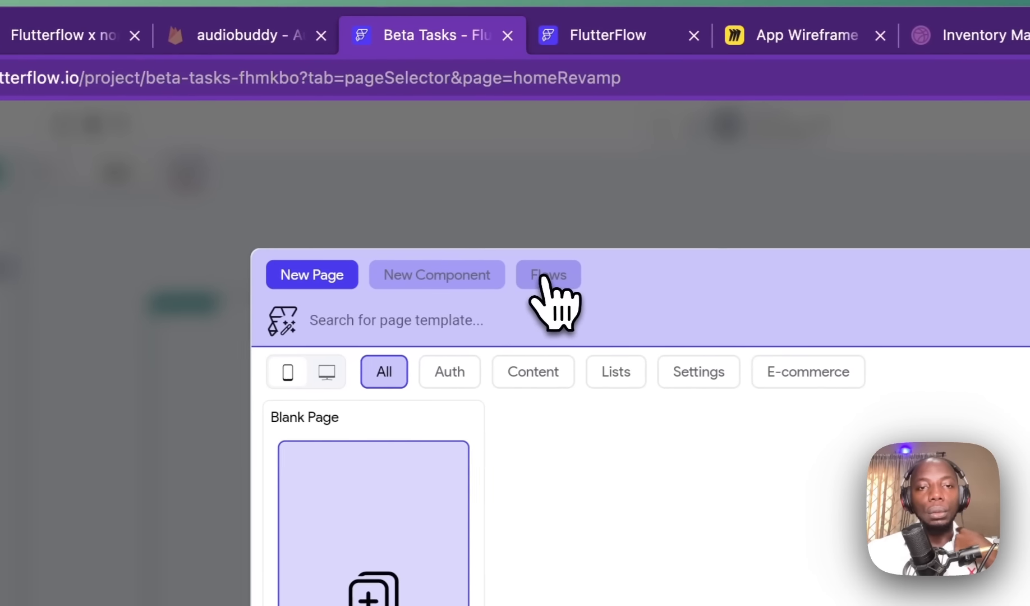
{"action": "left_click", "coordinate": [543, 276]}
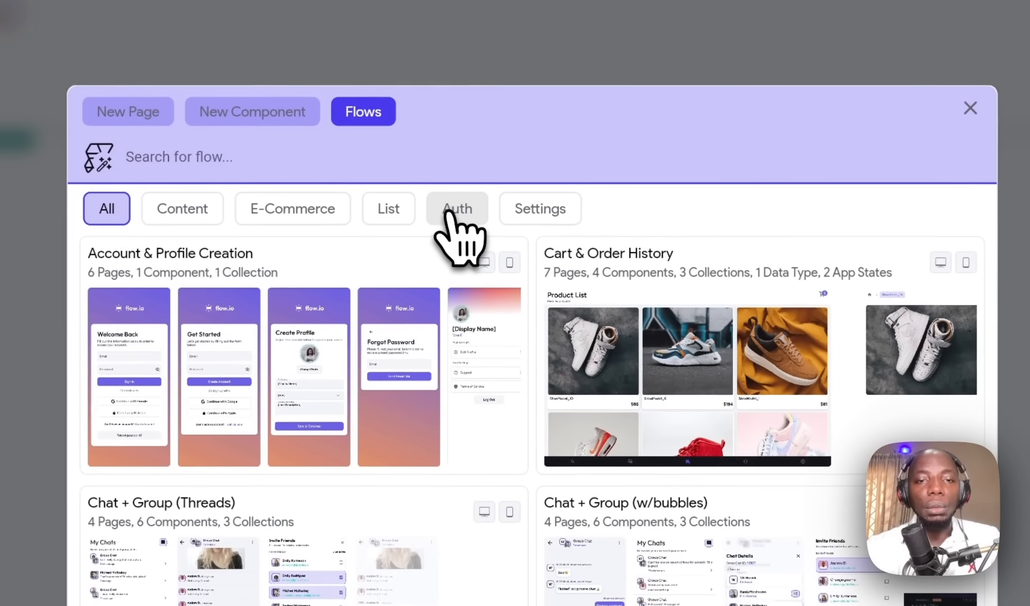
{"action": "left_click", "coordinate": [459, 213]}
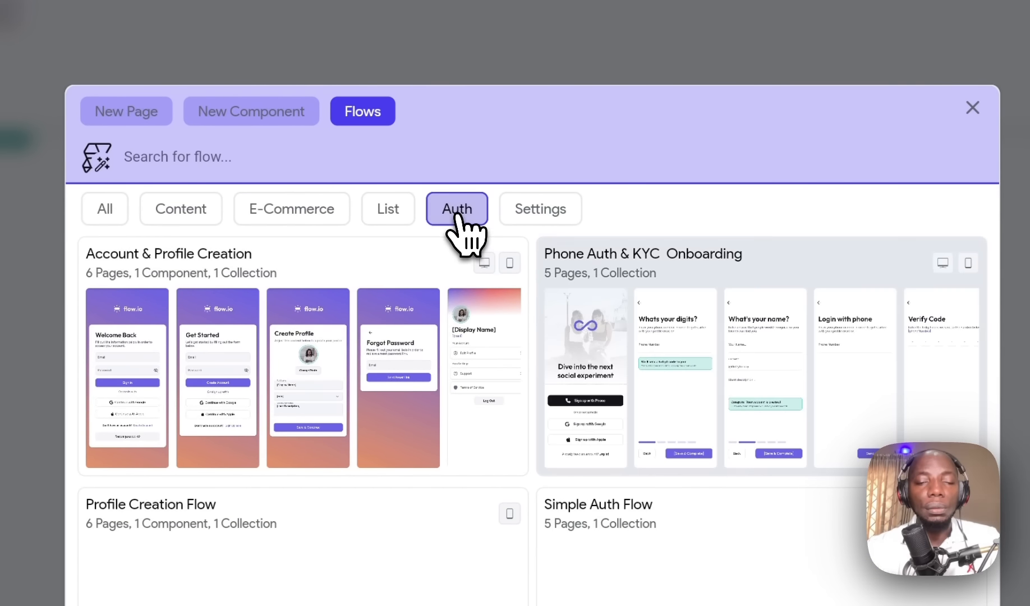
{"action": "scroll", "coordinate": [623, 410], "scroll_direction": "down", "scroll_amount": 3}
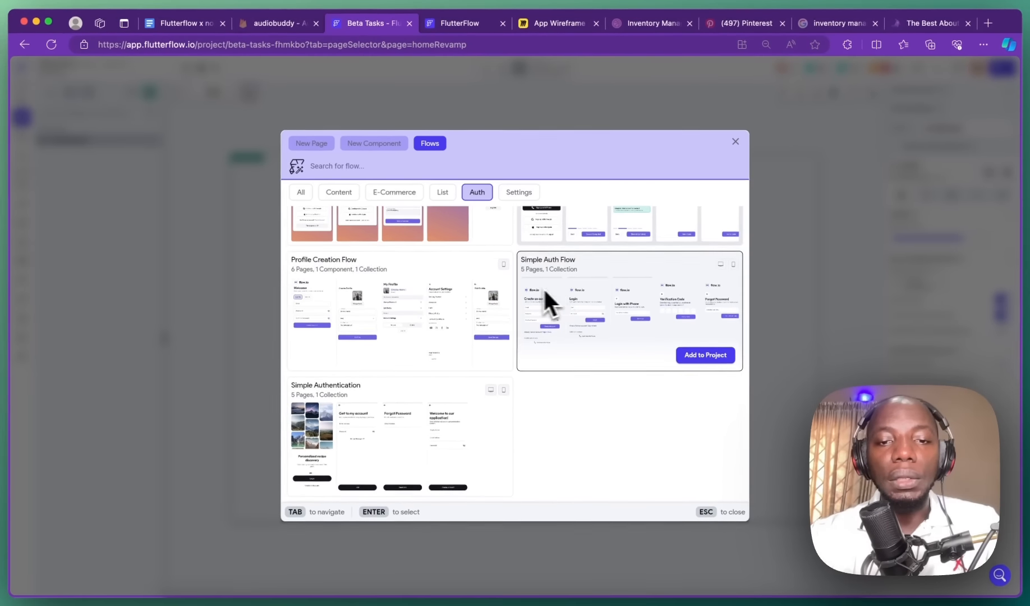
{"action": "scroll", "coordinate": [387, 393], "scroll_direction": "up", "scroll_amount": 2}
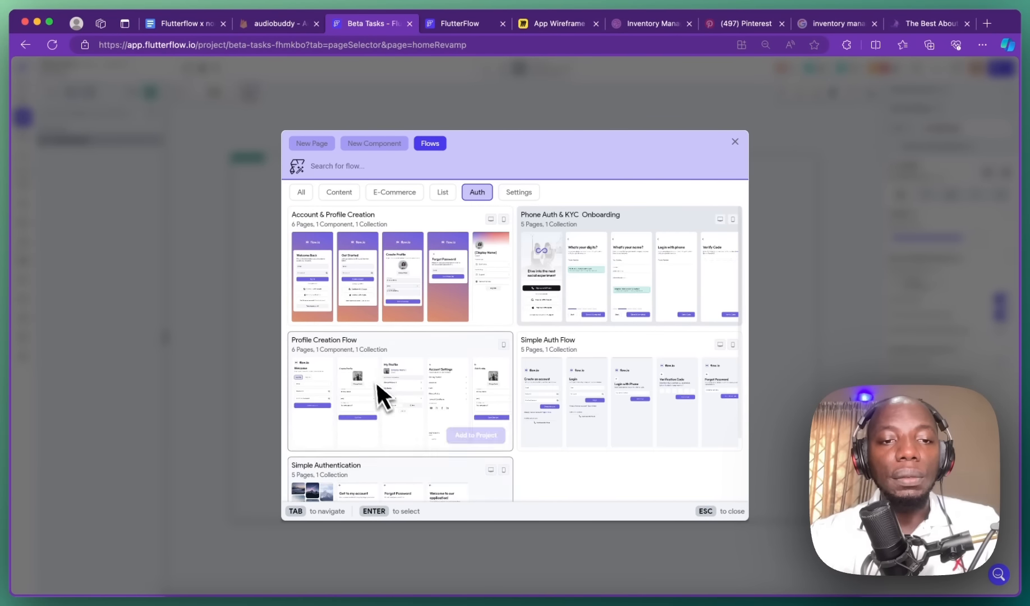
{"action": "scroll", "coordinate": [399, 373], "scroll_direction": "down", "scroll_amount": 2}
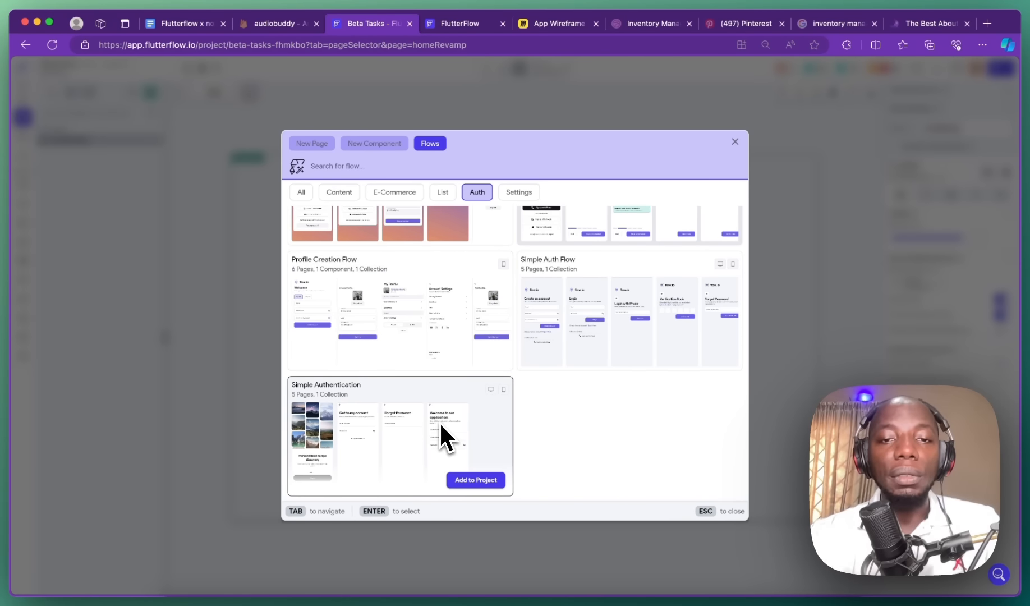
{"action": "scroll", "coordinate": [417, 446], "scroll_direction": "up", "scroll_amount": 2}
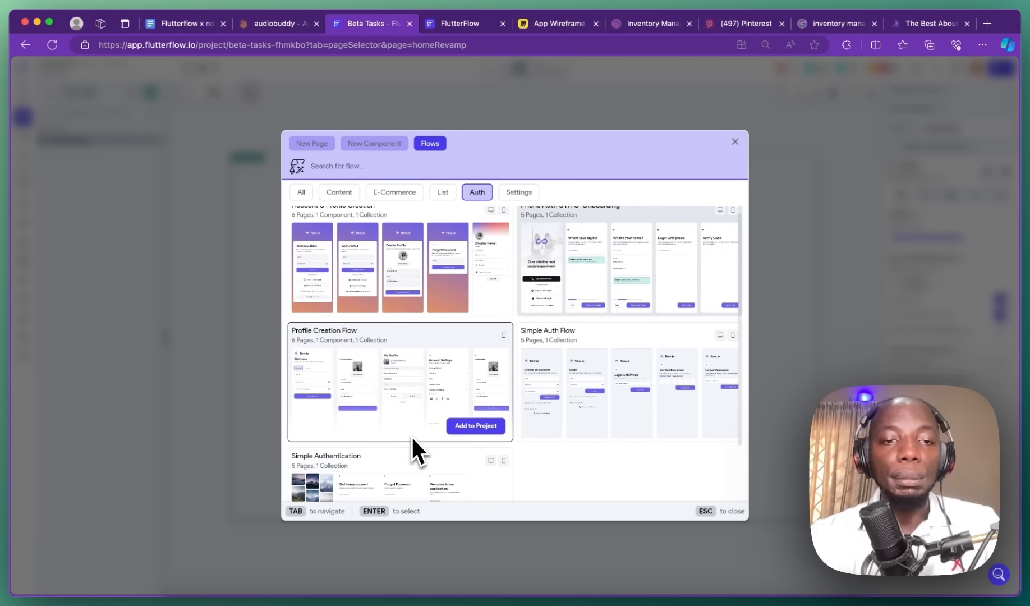
{"action": "scroll", "coordinate": [369, 356], "scroll_direction": "up", "scroll_amount": 1}
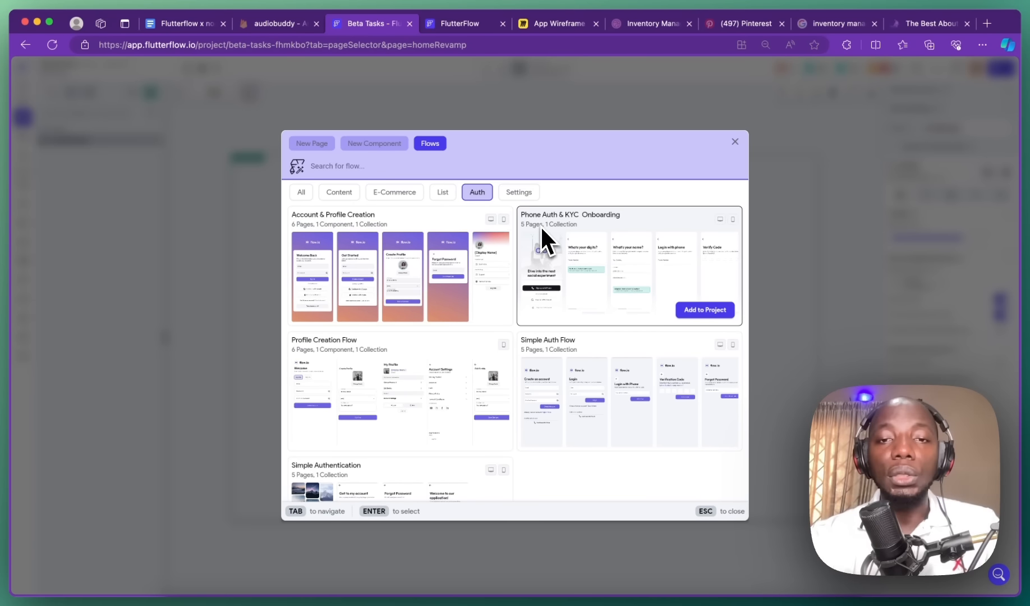
{"action": "scroll", "coordinate": [538, 226], "scroll_direction": "down", "scroll_amount": 3}
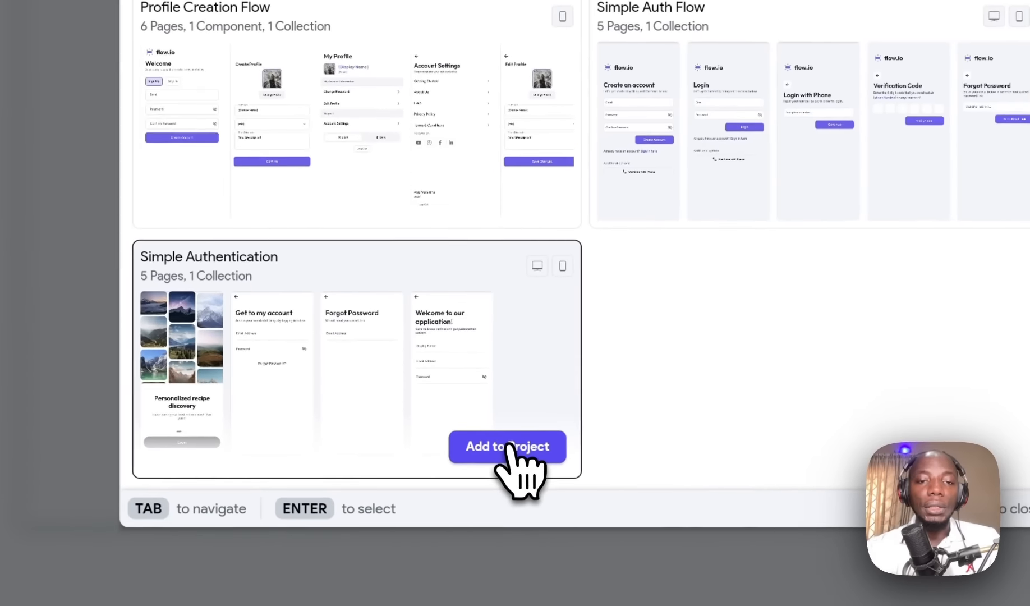
Step: Add the Simple Authentication flow as SimpleAuthentication, accepting the users fields merge
{"action": "left_click", "coordinate": [476, 482]}
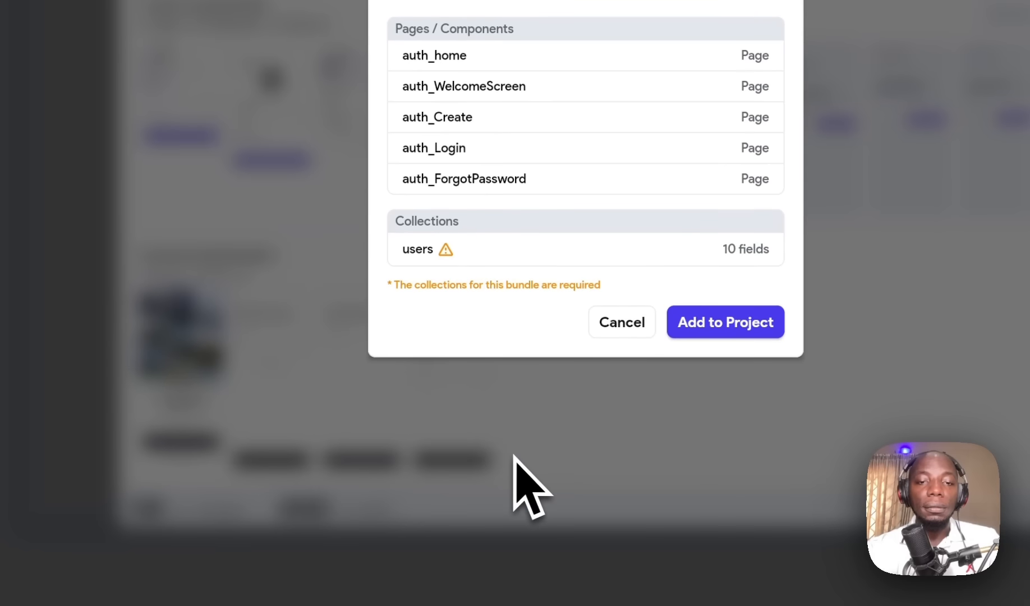
{"action": "left_click", "coordinate": [744, 322]}
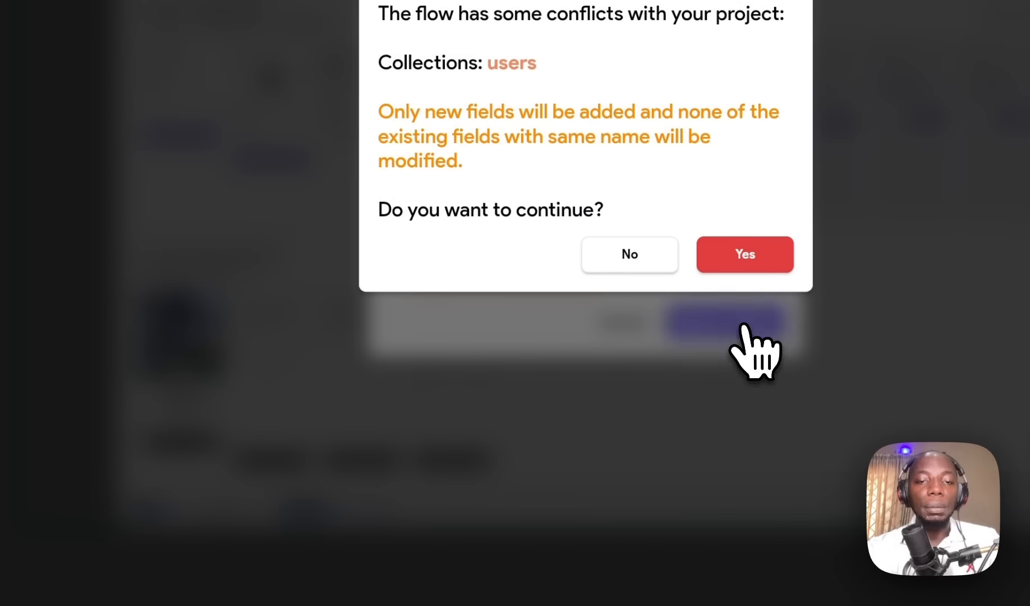
{"action": "left_click", "coordinate": [752, 253]}
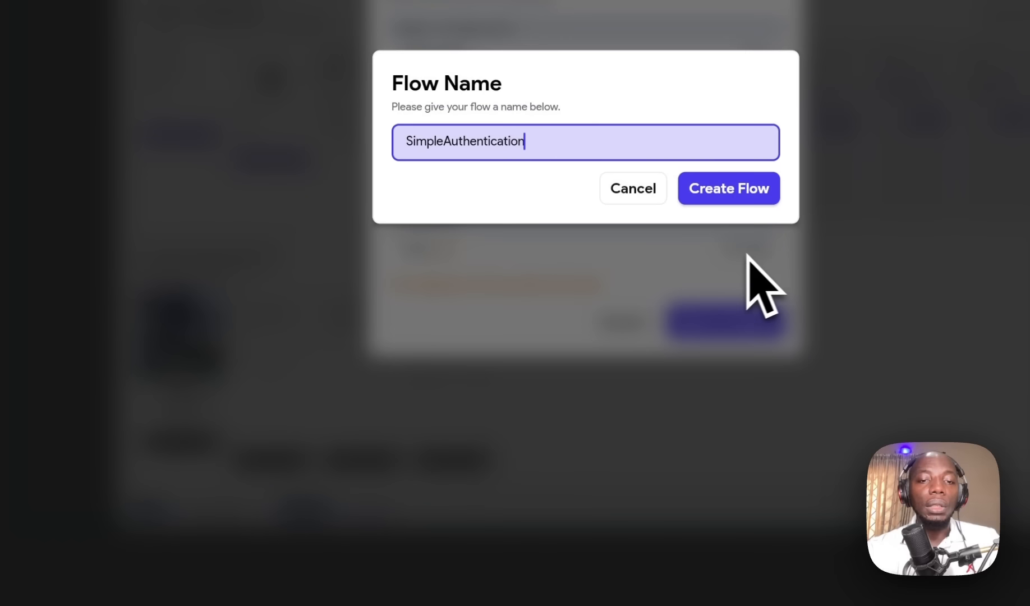
{"action": "left_click", "coordinate": [752, 190]}
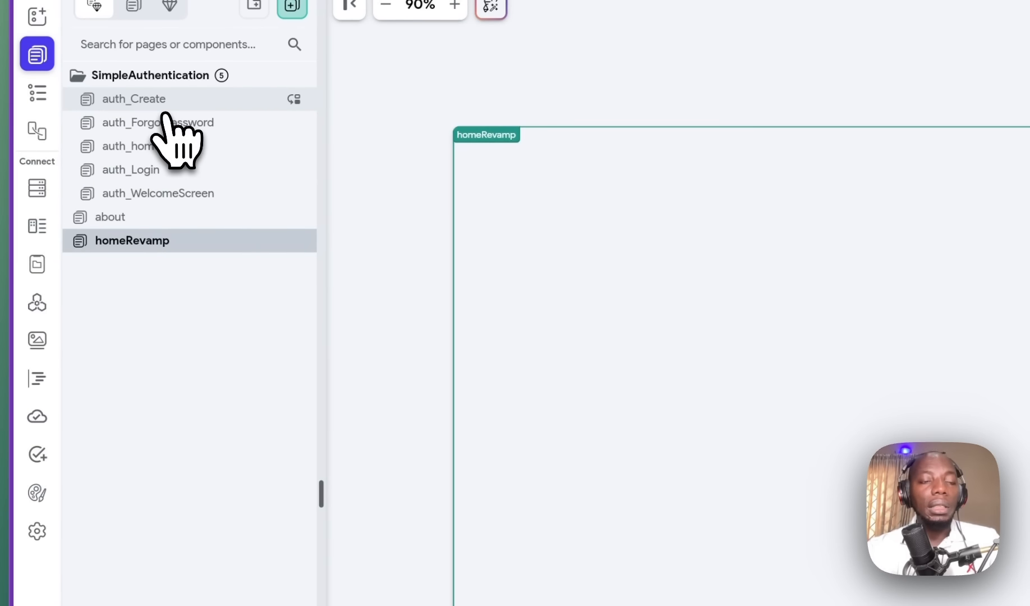
Step: Review the users and tasks collection schemas, then return to the pages list
{"action": "left_click", "coordinate": [37, 188]}
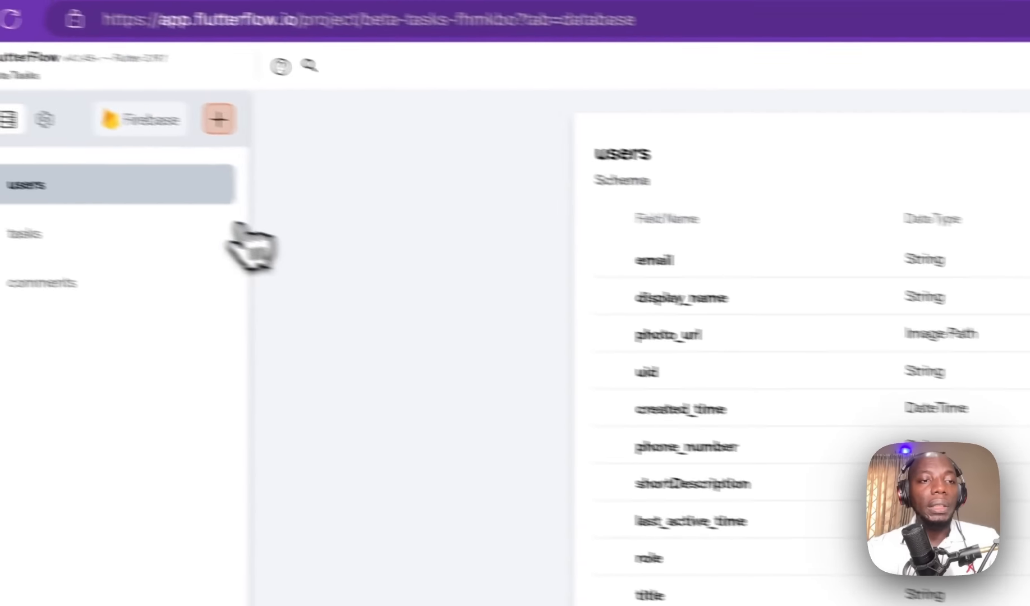
{"action": "left_click", "coordinate": [179, 230]}
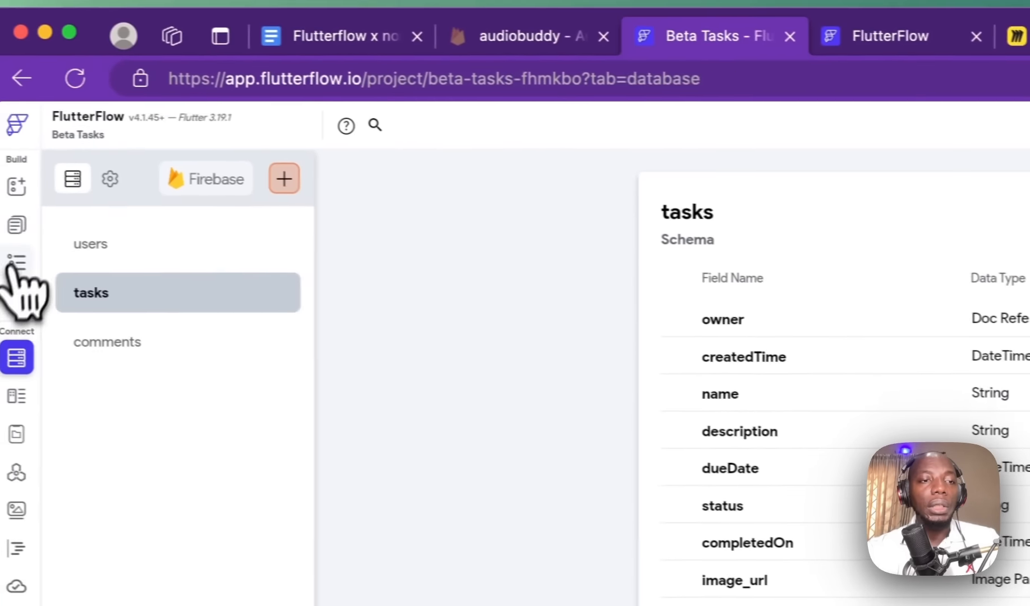
{"action": "left_click", "coordinate": [35, 229]}
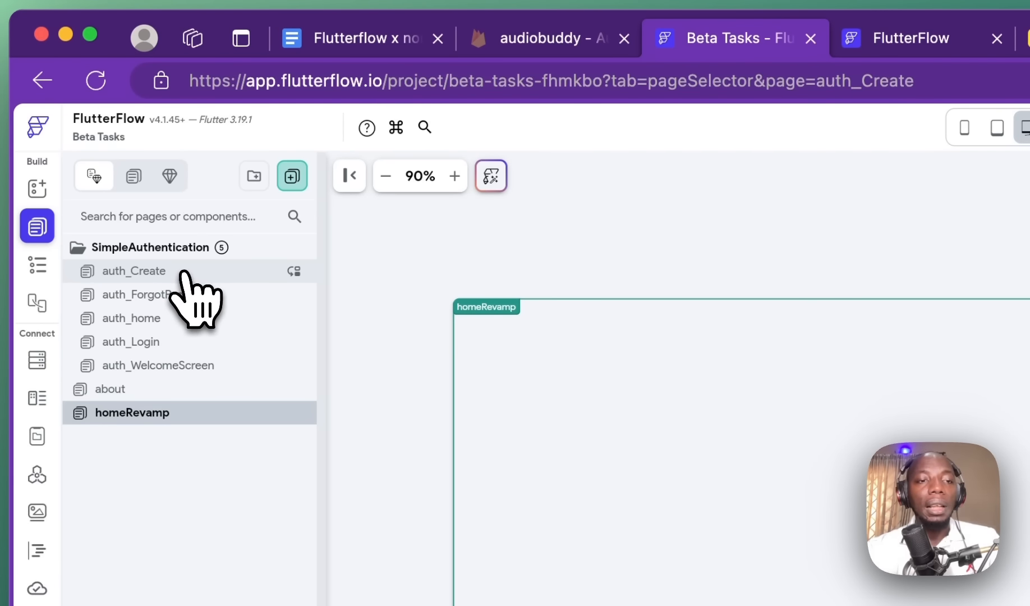
Step: Preview the five auth pages, checking auth_Create at tablet, desktop and phone sizes
{"action": "left_click", "coordinate": [182, 273]}
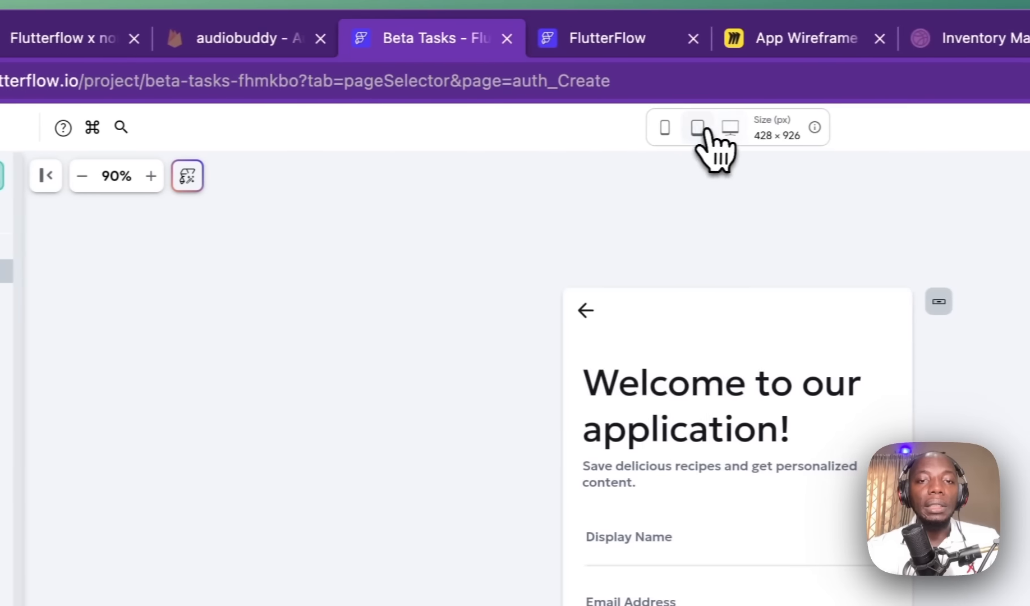
{"action": "left_click", "coordinate": [1001, 128]}
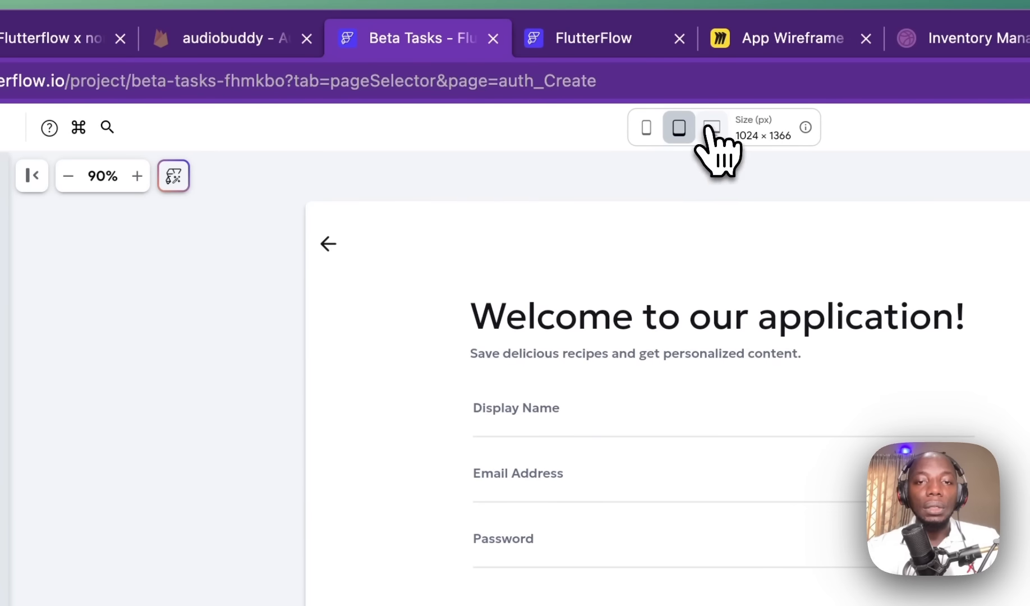
{"action": "left_click", "coordinate": [712, 130]}
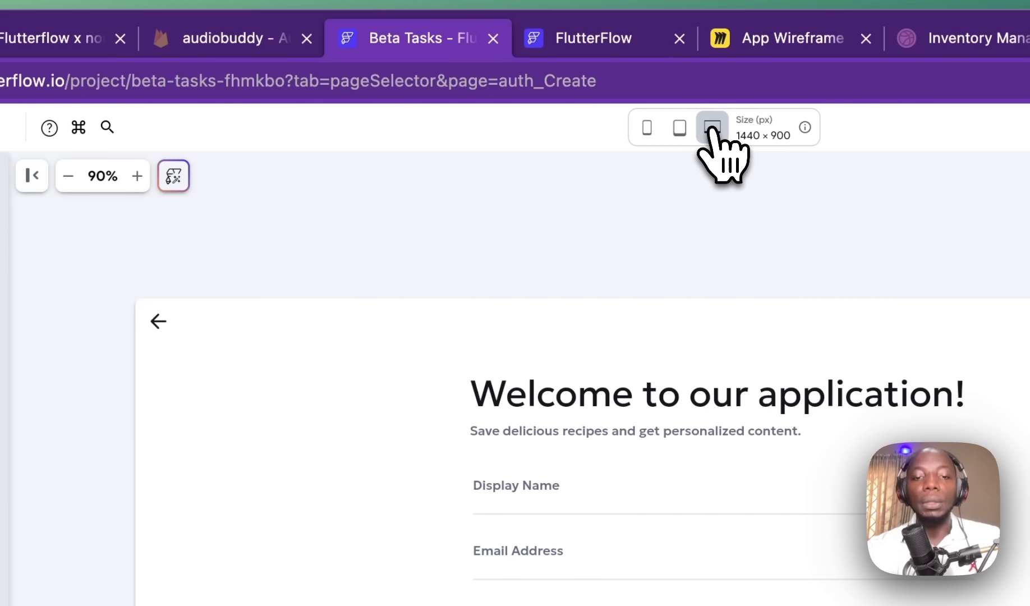
{"action": "left_click", "coordinate": [646, 129]}
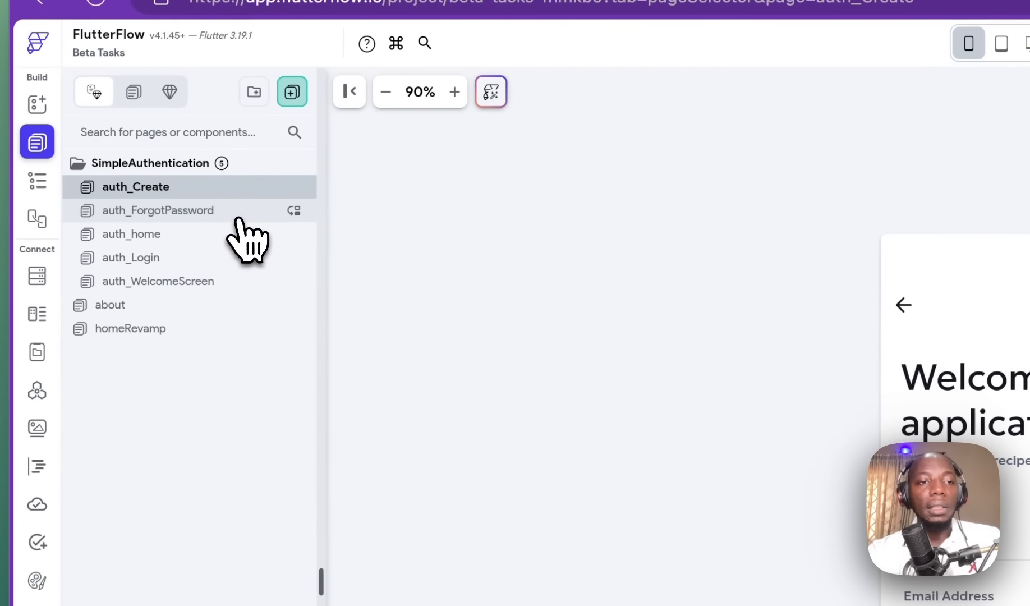
{"action": "left_click", "coordinate": [247, 241]}
{"action": "left_click", "coordinate": [233, 234]}
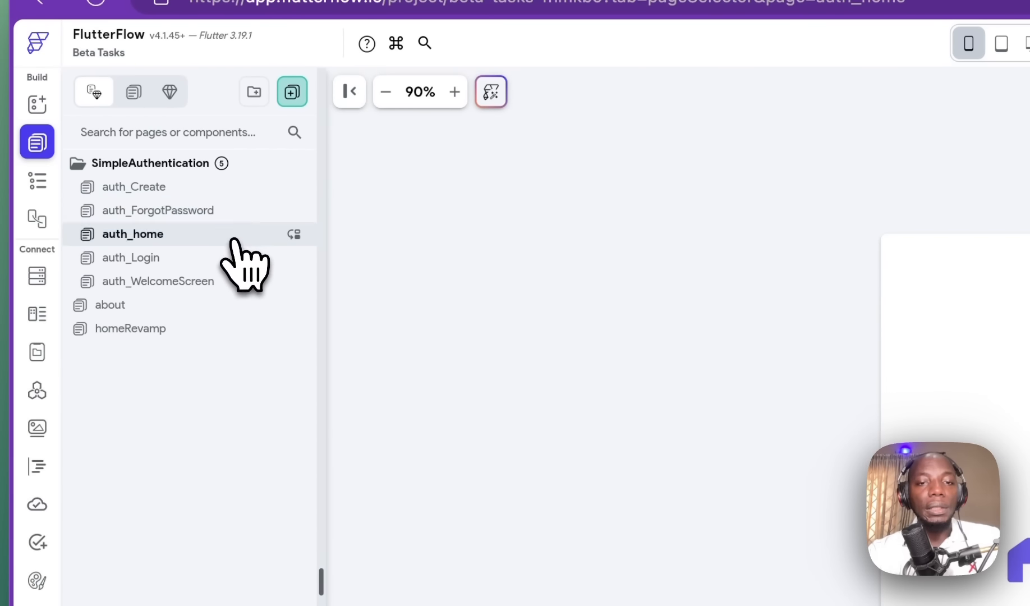
{"action": "left_click", "coordinate": [225, 261]}
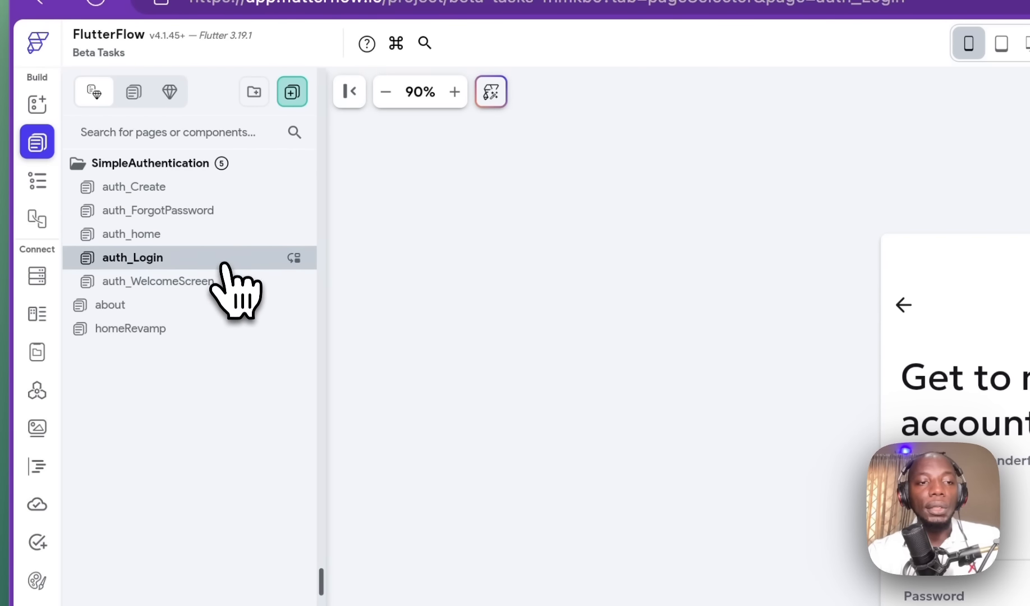
{"action": "left_click", "coordinate": [221, 282]}
Step: Delete the about and homeRevamp pages
{"action": "left_click", "coordinate": [215, 306]}
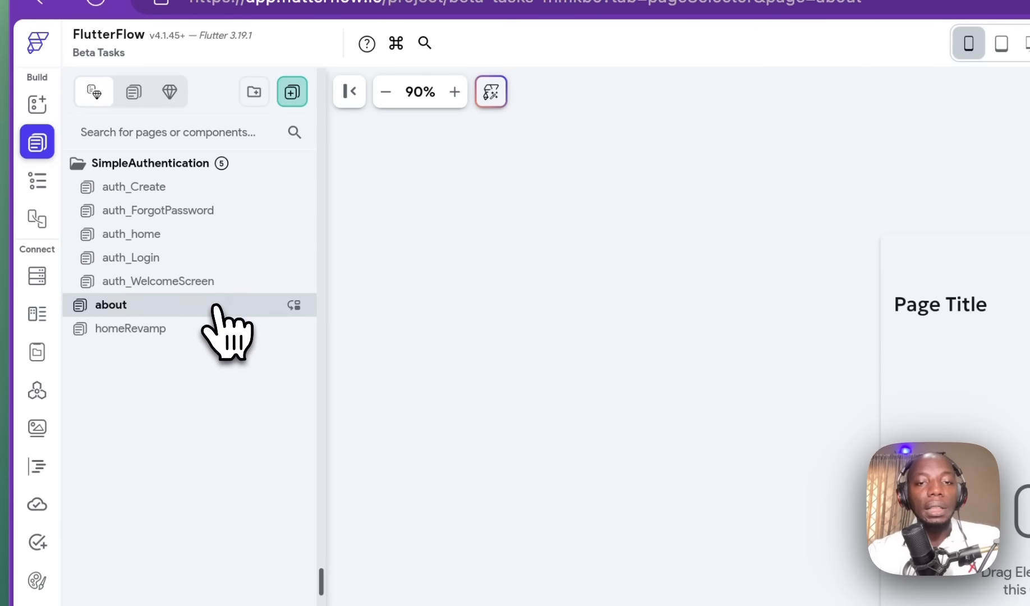
{"action": "right_click", "coordinate": [215, 307]}
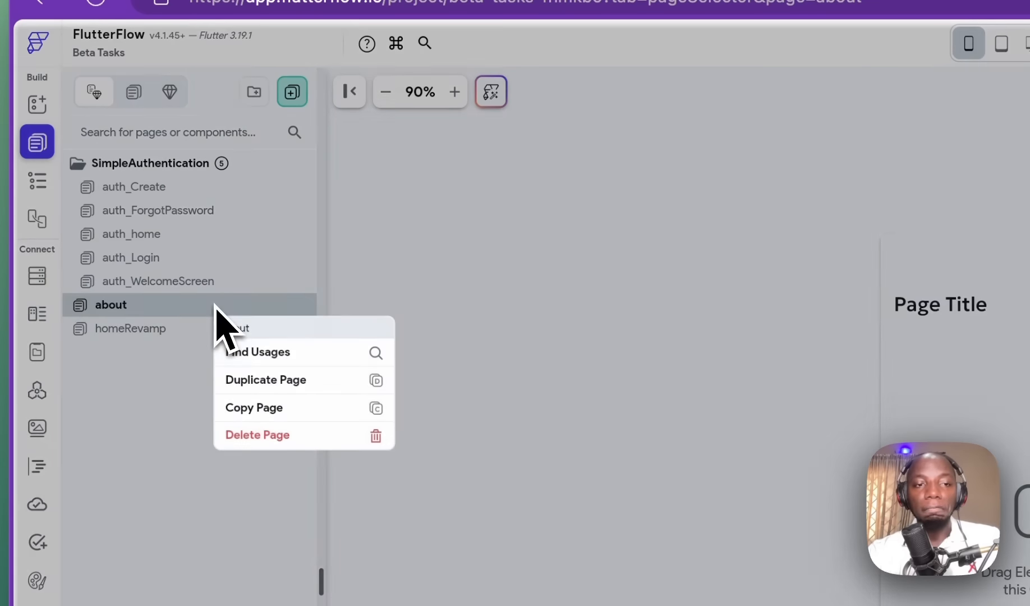
{"action": "left_click", "coordinate": [287, 441]}
{"action": "left_click", "coordinate": [782, 370]}
{"action": "right_click", "coordinate": [177, 306]}
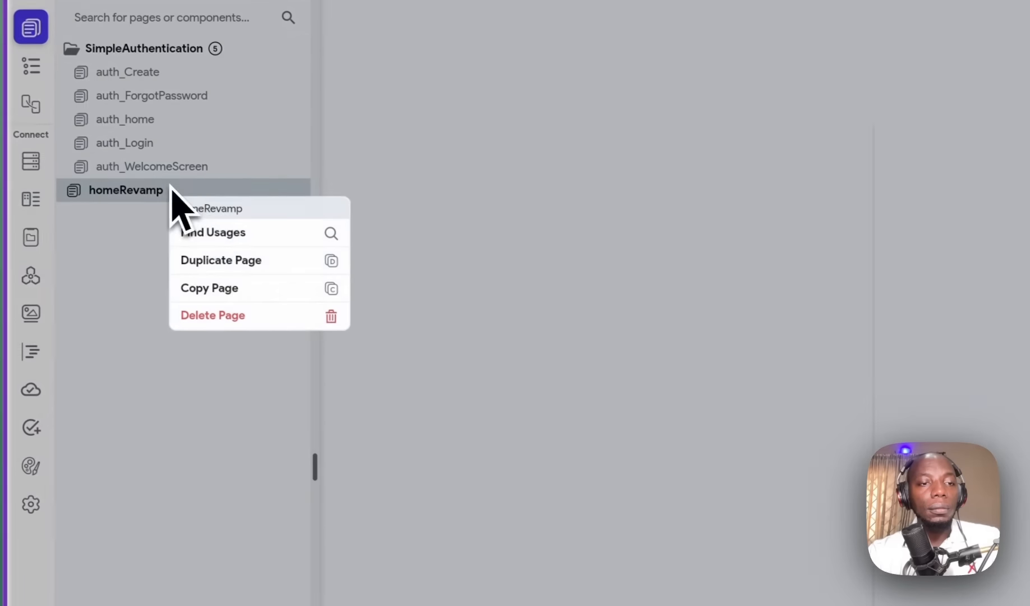
{"action": "left_click", "coordinate": [267, 315]}
{"action": "left_click", "coordinate": [885, 404]}
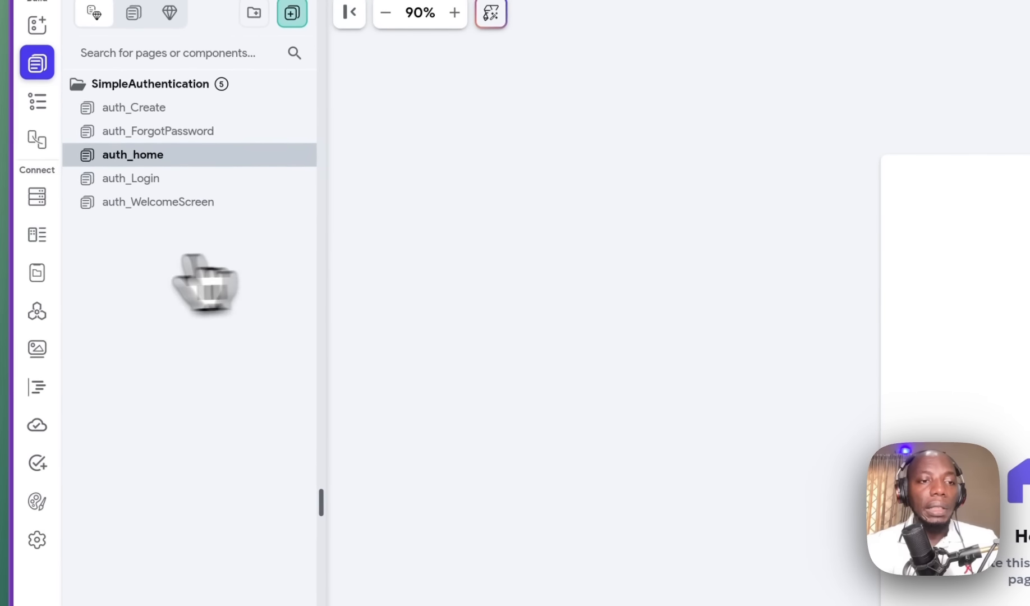
Step: Set Entry Page to auth_WelcomeScreen and Logged In Page to auth_home in App Details
{"action": "left_click", "coordinate": [37, 539]}
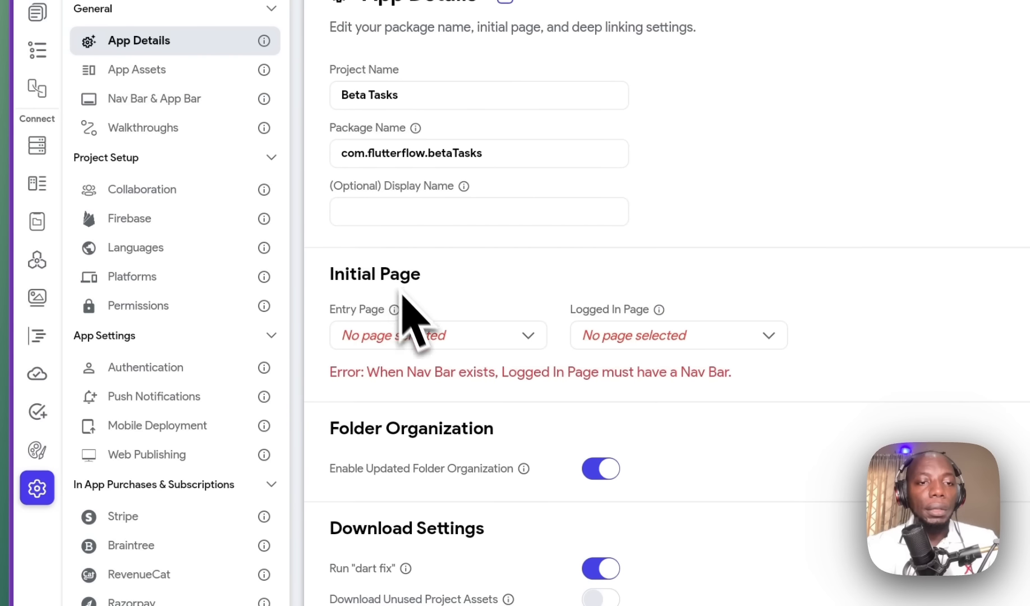
{"action": "left_click", "coordinate": [441, 340]}
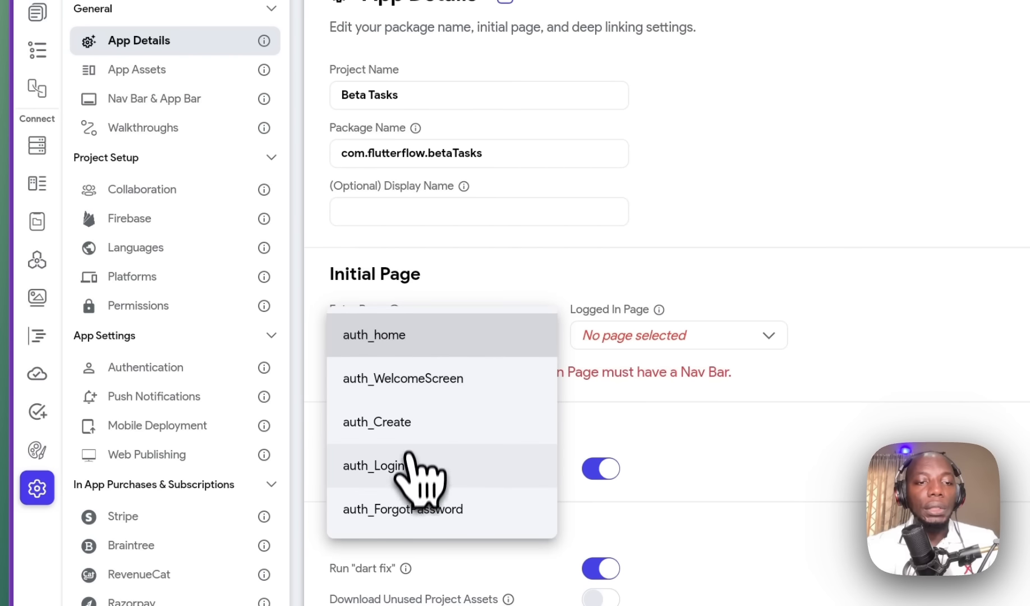
{"action": "left_click", "coordinate": [432, 380]}
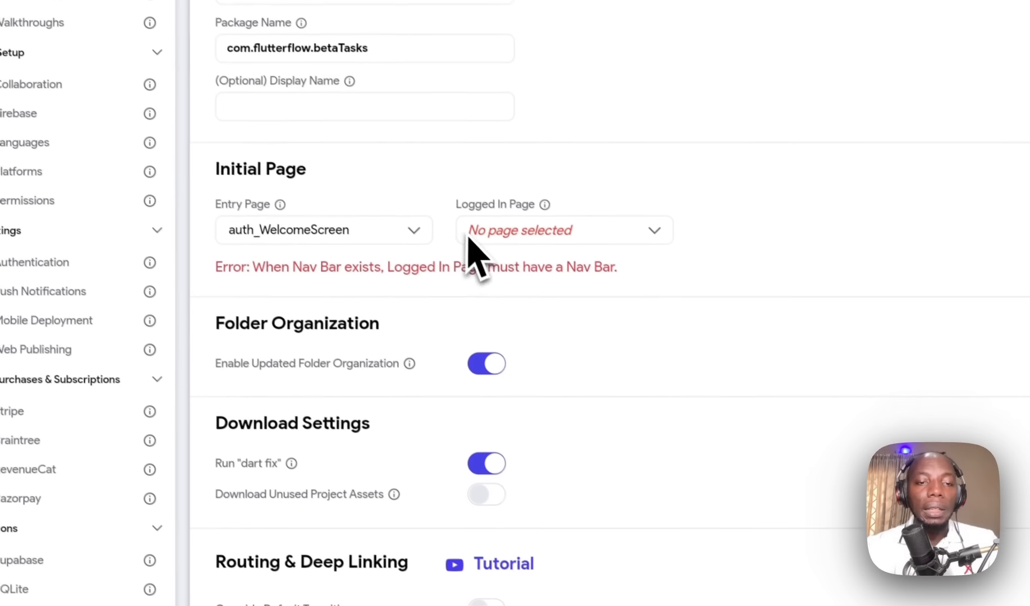
{"action": "left_click", "coordinate": [707, 303]}
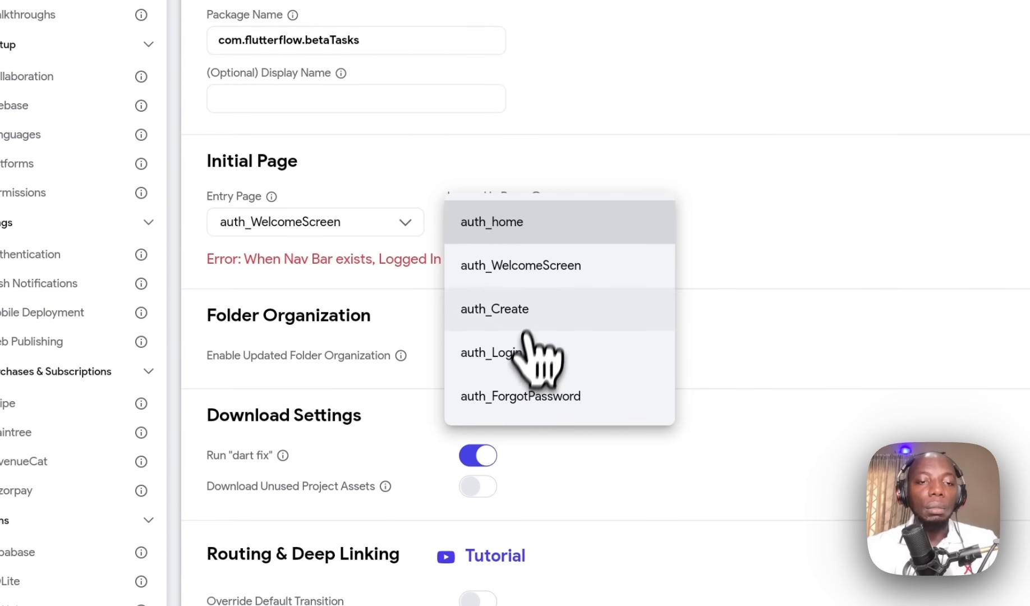
{"action": "left_click", "coordinate": [514, 227]}
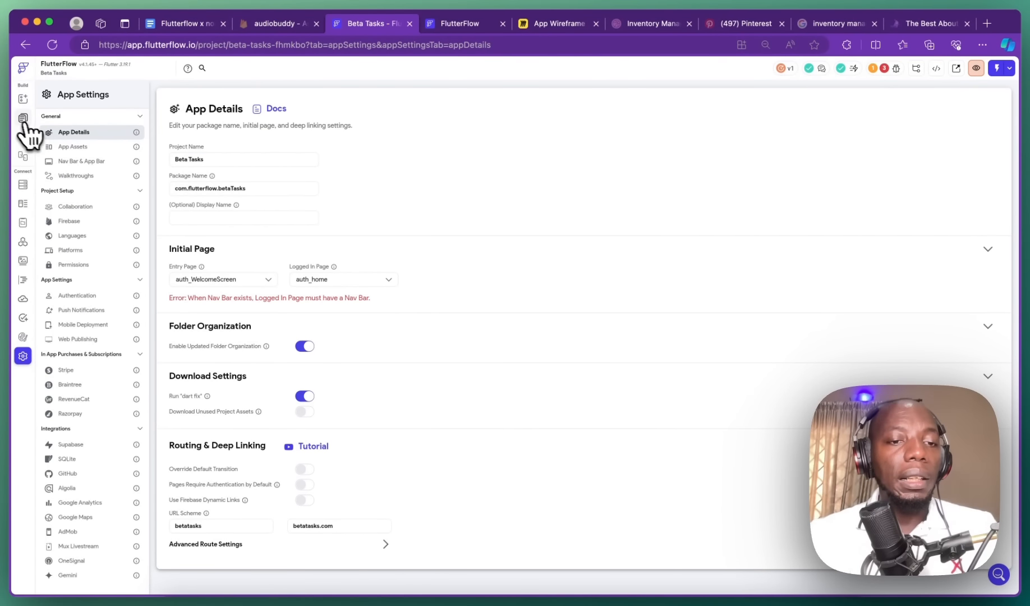
{"action": "left_click", "coordinate": [22, 117]}
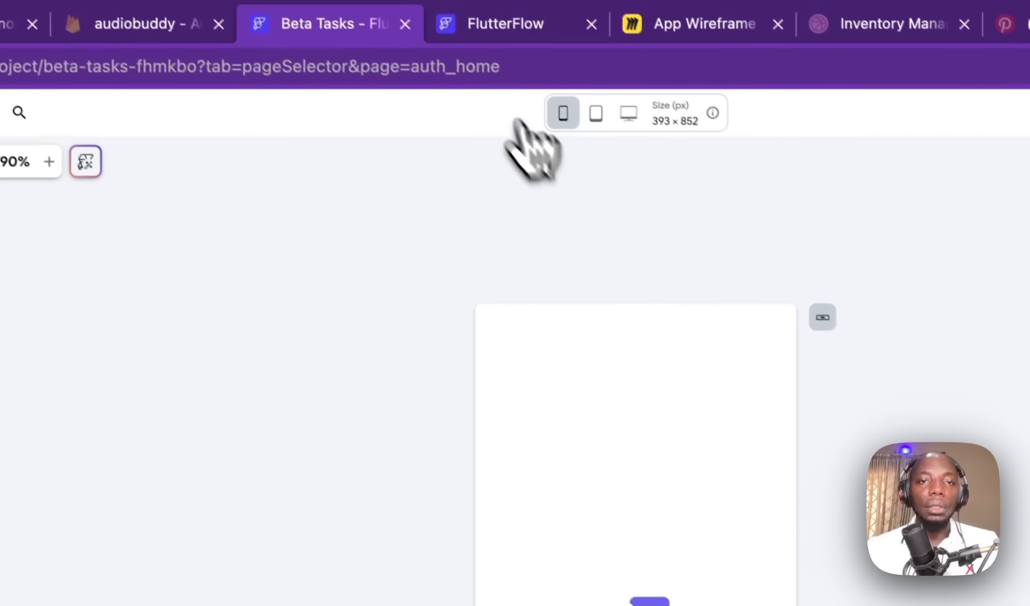
Step: Clear the checklist selection in Google Docs, then return to Beta Tasks' auth_home page
{"action": "left_click", "coordinate": [514, 39]}
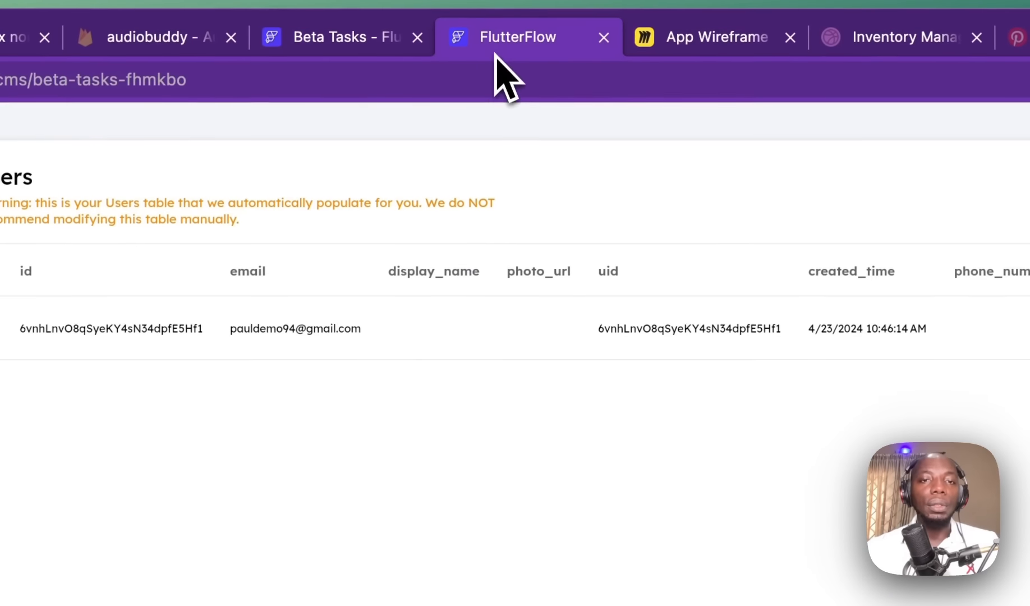
{"action": "left_click", "coordinate": [17, 38]}
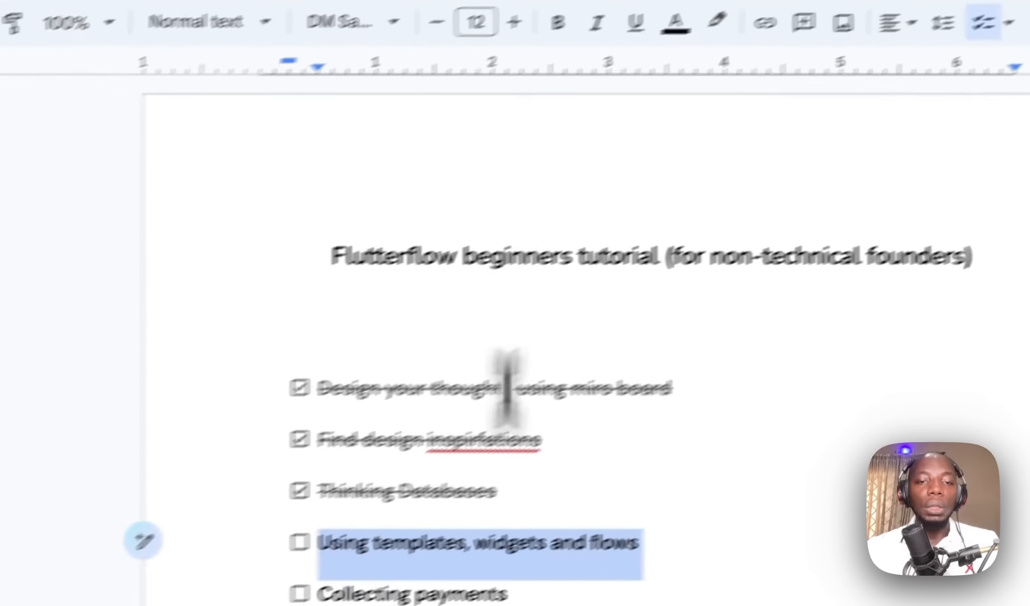
{"action": "left_click", "coordinate": [611, 492]}
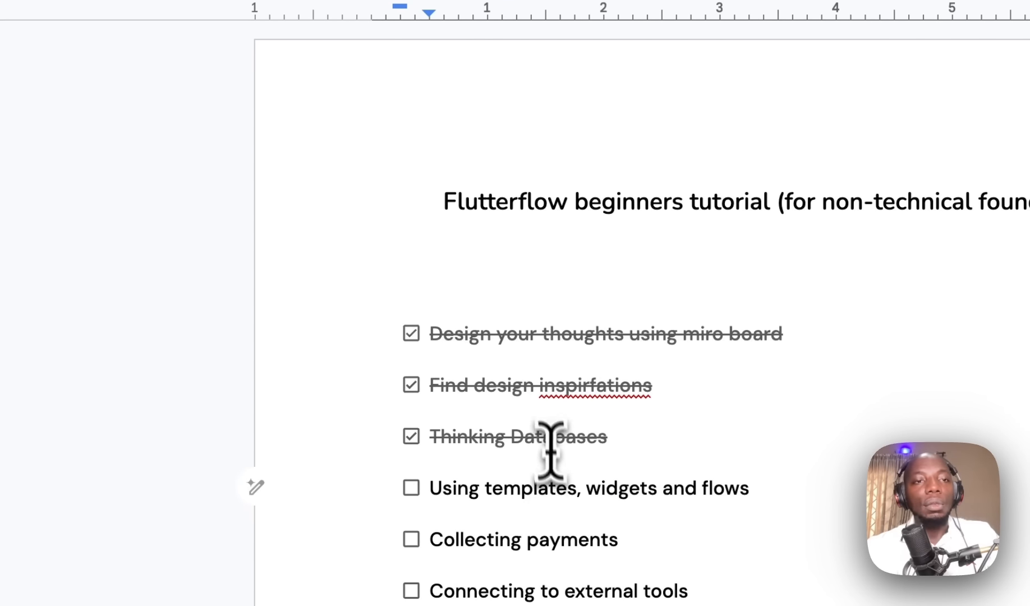
{"action": "left_click", "coordinate": [750, 39]}
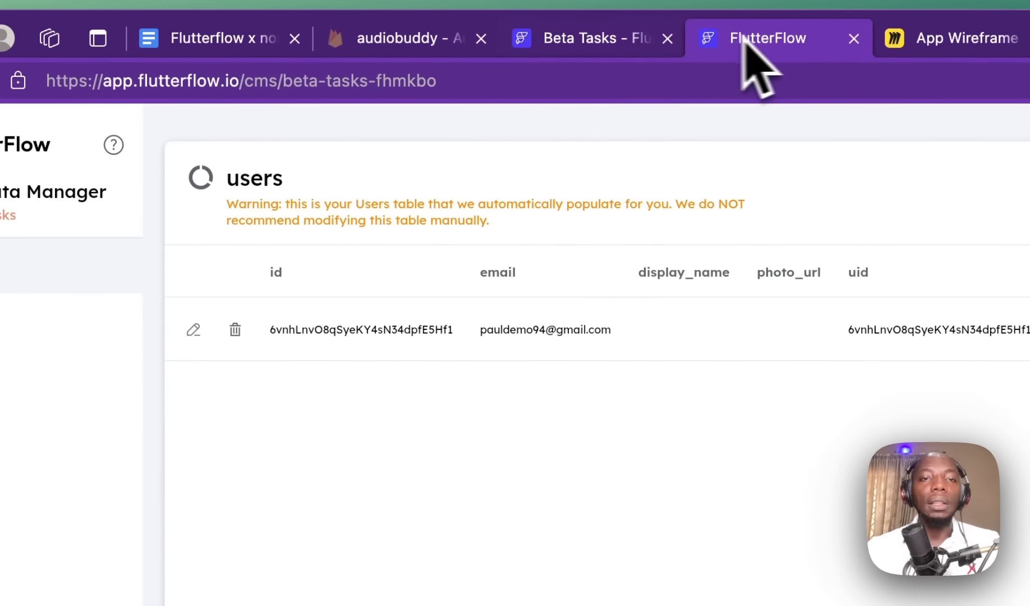
{"action": "left_click", "coordinate": [567, 39]}
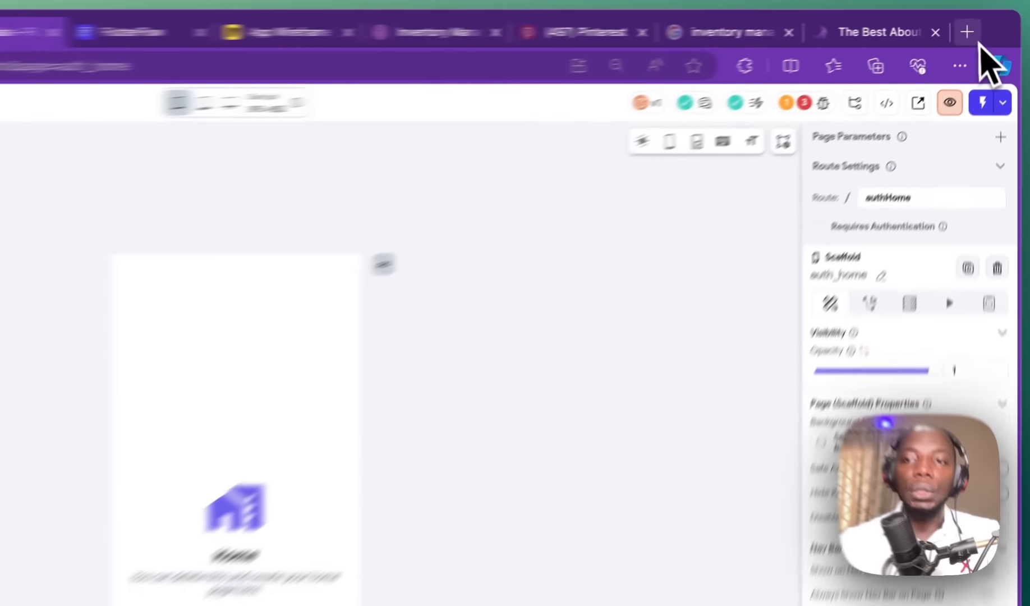
Step: Google 'flutterflow templates' in a new tab and open the Marketplace - FlutterFlow result
{"action": "left_click", "coordinate": [987, 23]}
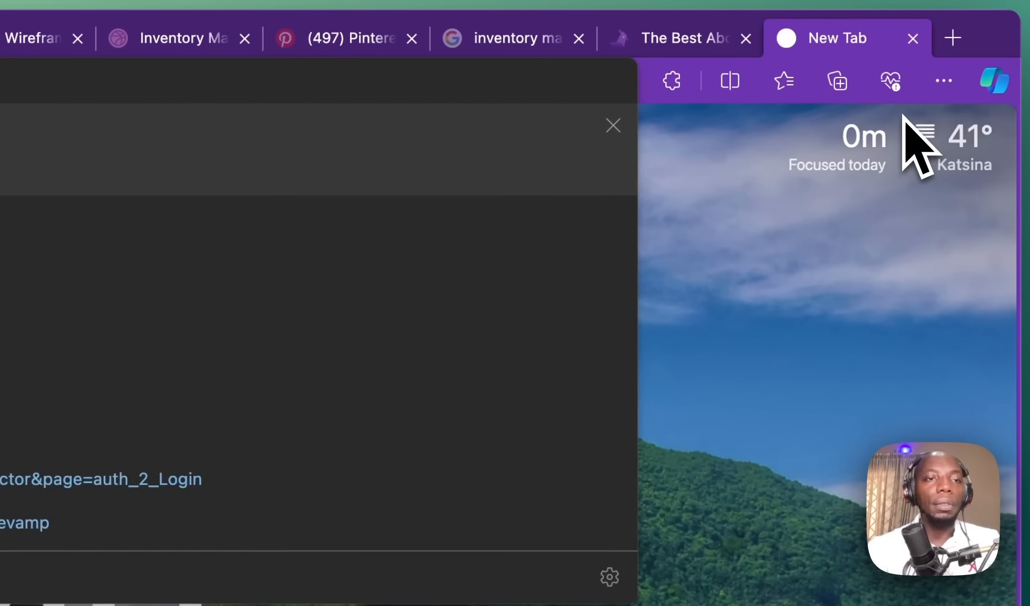
{"action": "type", "text": "flutterfl"}
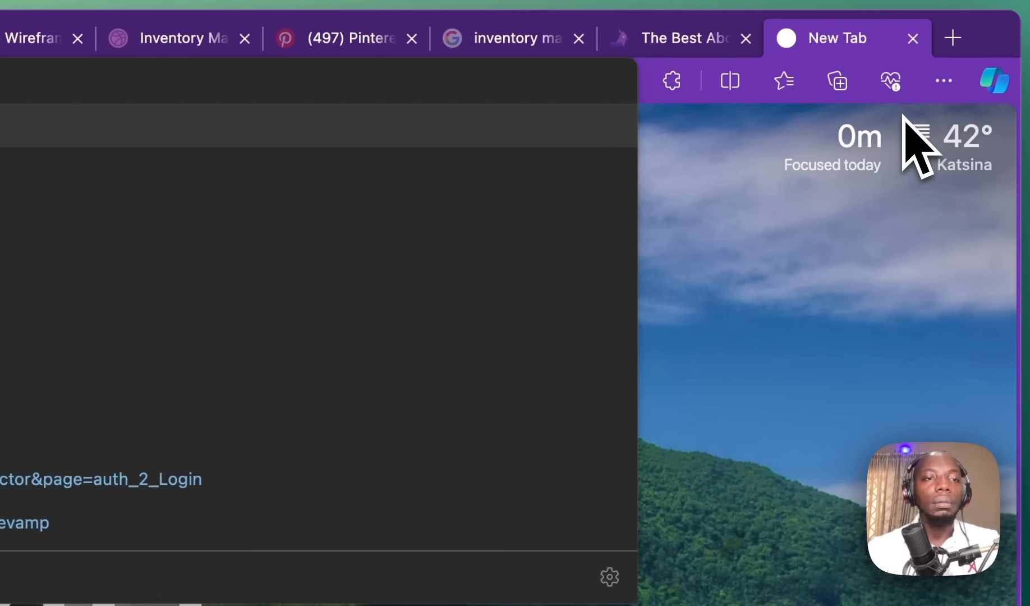
{"action": "type", "text": "ow templaye"}
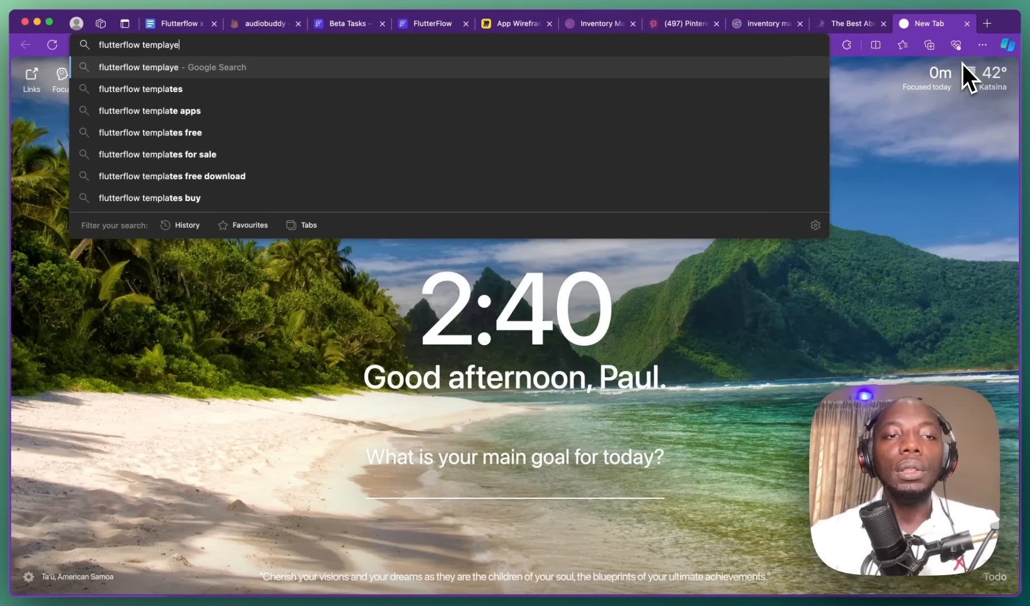
{"action": "key", "text": "BackSpace"}
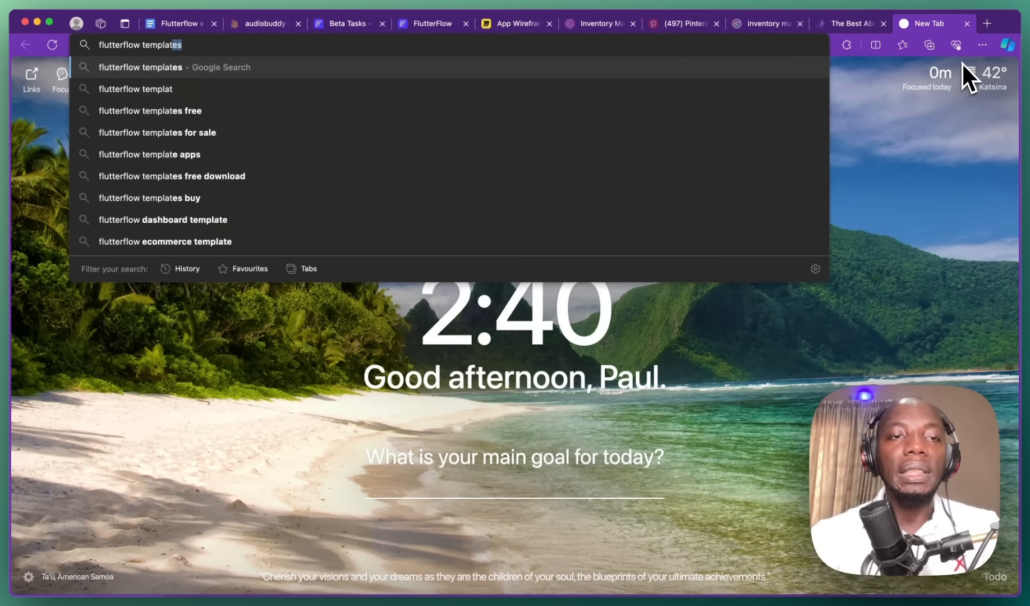
{"action": "key", "text": "Return"}
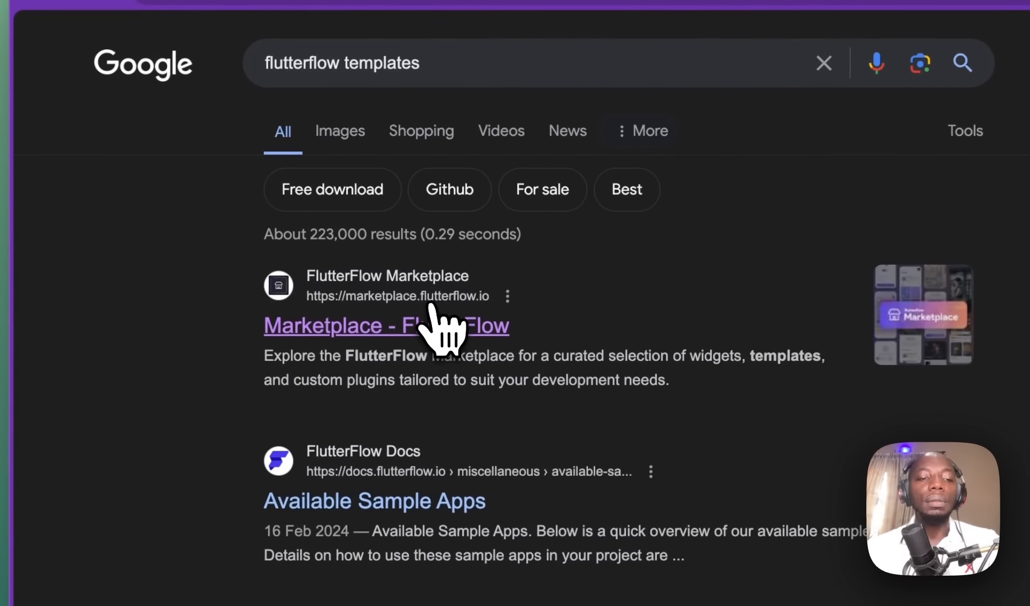
{"action": "left_click", "coordinate": [432, 306]}
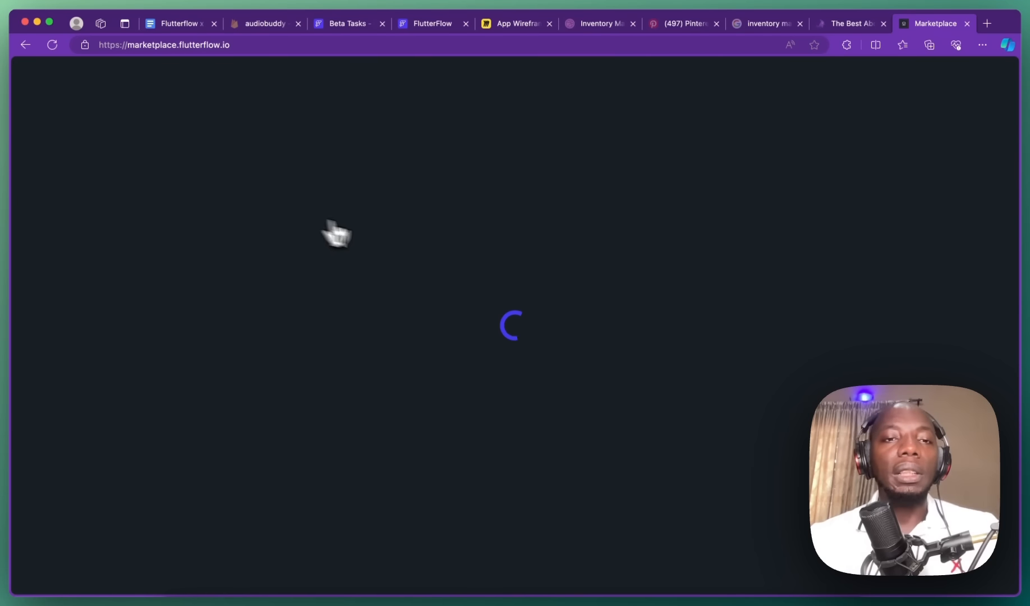
Step: Scroll through the FlutterFlow Marketplace listings
{"action": "scroll", "coordinate": [401, 233], "scroll_direction": "down", "scroll_amount": 5}
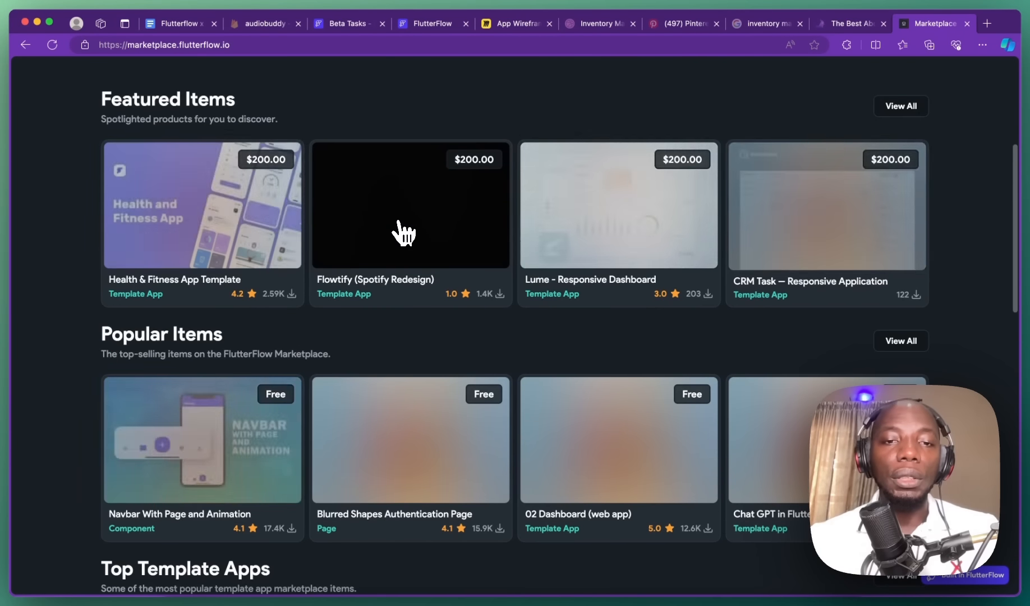
{"action": "scroll", "coordinate": [403, 233], "scroll_direction": "up", "scroll_amount": 1}
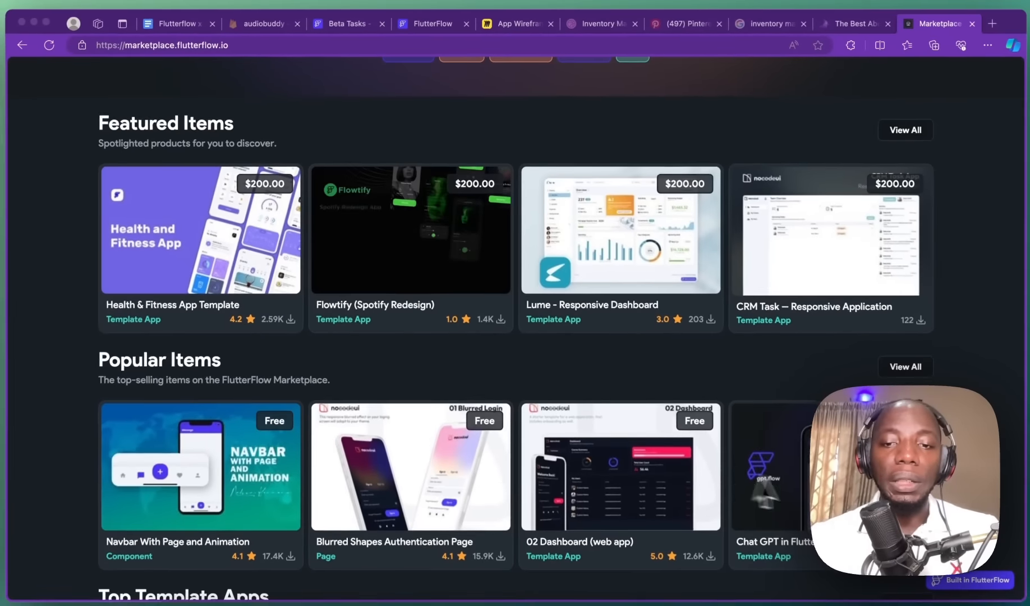
{"action": "scroll", "coordinate": [785, 443], "scroll_direction": "down", "scroll_amount": 6}
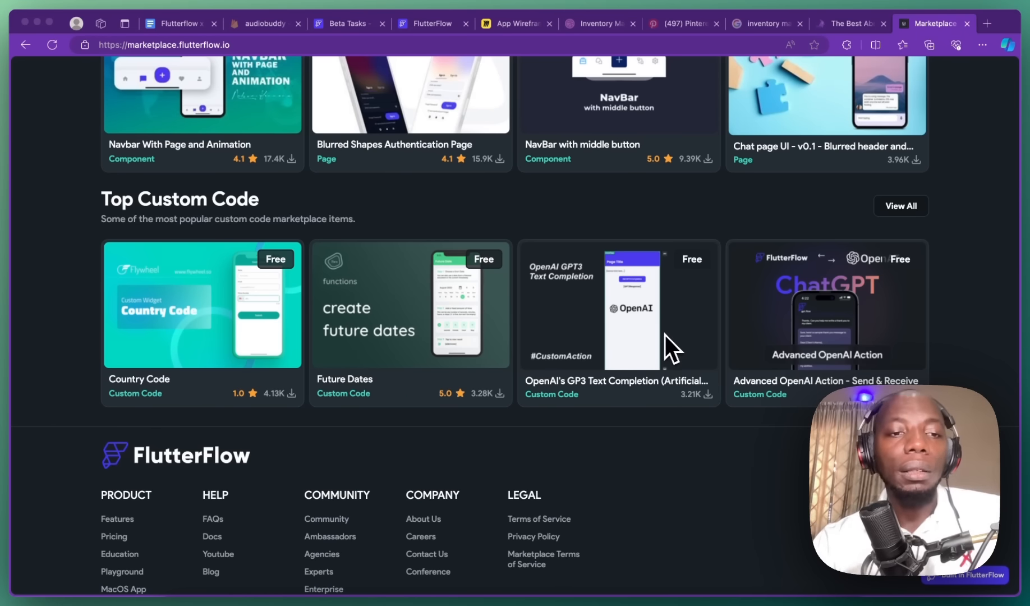
{"action": "scroll", "coordinate": [665, 335], "scroll_direction": "down", "scroll_amount": 2}
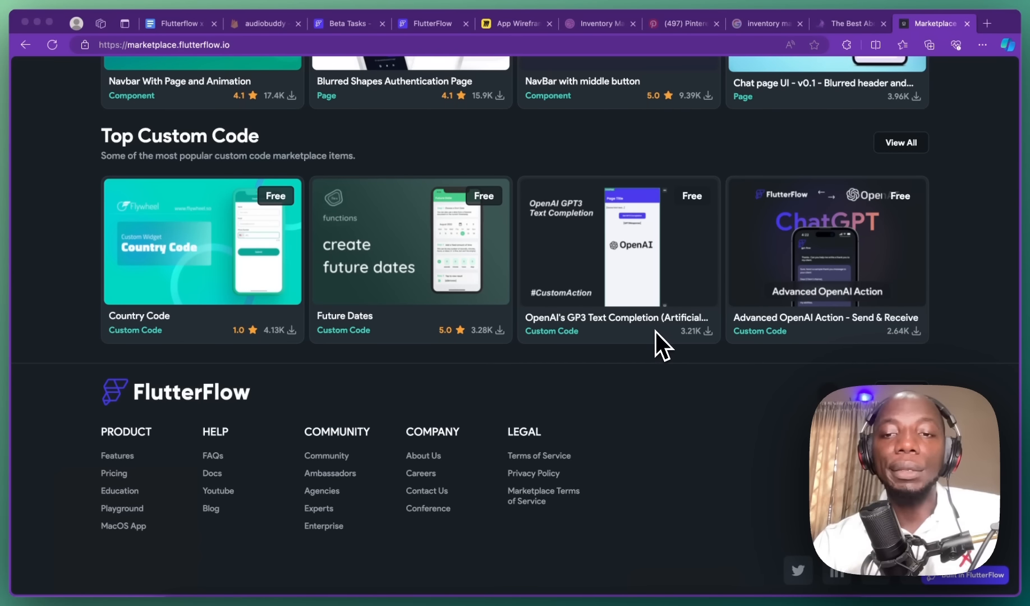
{"action": "scroll", "coordinate": [447, 289], "scroll_direction": "up", "scroll_amount": 20}
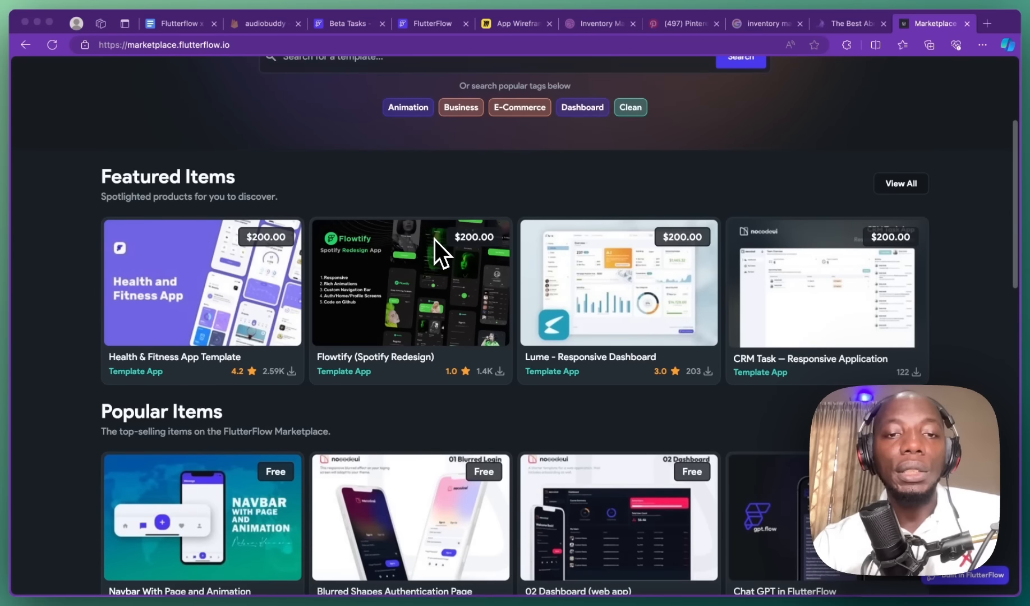
{"action": "scroll", "coordinate": [457, 275], "scroll_direction": "down", "scroll_amount": 10}
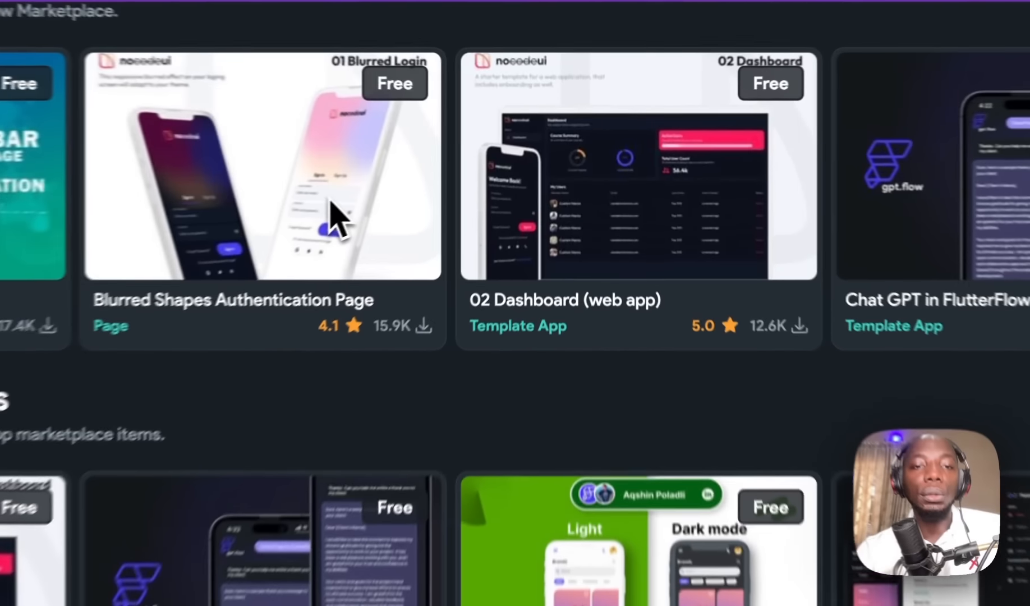
Step: Inspect the Blurred Shapes Authentication Page template, then return to the Beta Tasks users table
{"action": "left_click", "coordinate": [348, 160]}
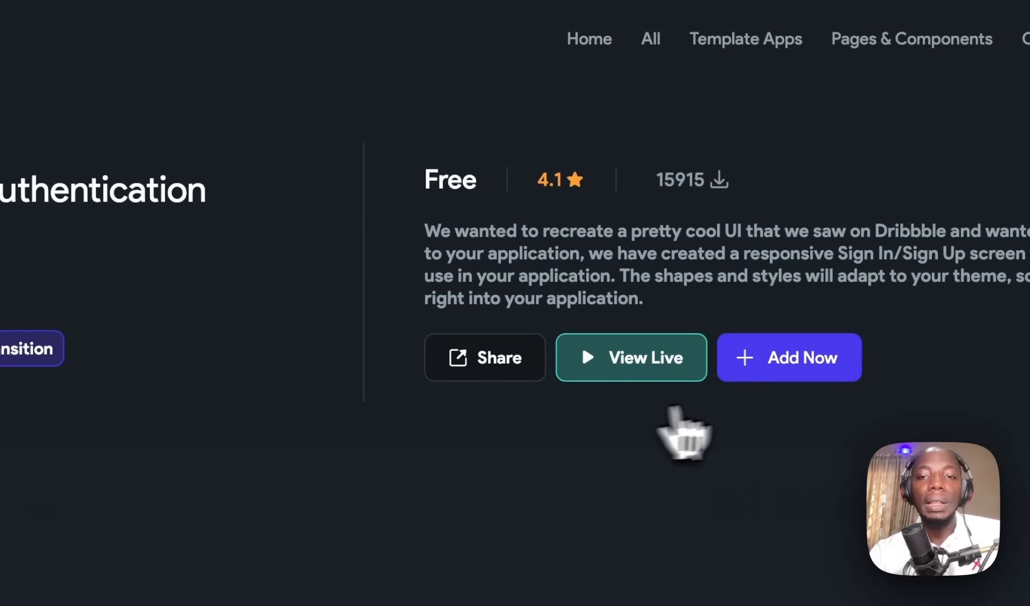
{"action": "scroll", "coordinate": [416, 481], "scroll_direction": "down", "scroll_amount": 10}
{"action": "scroll", "coordinate": [539, 440], "scroll_direction": "up", "scroll_amount": 10}
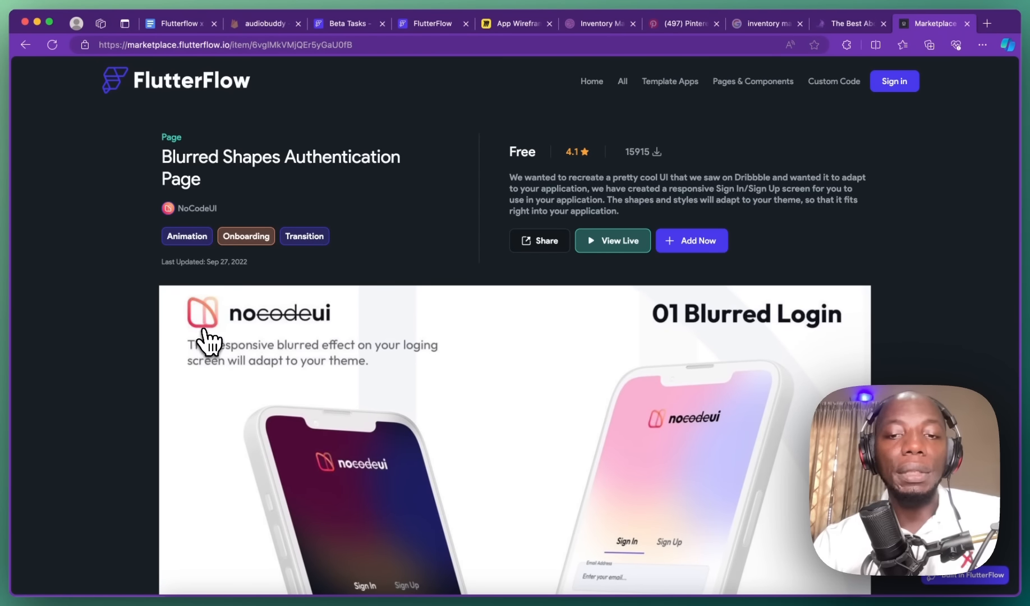
{"action": "scroll", "coordinate": [213, 343], "scroll_direction": "down", "scroll_amount": 3}
{"action": "scroll", "coordinate": [218, 344], "scroll_direction": "up", "scroll_amount": 3}
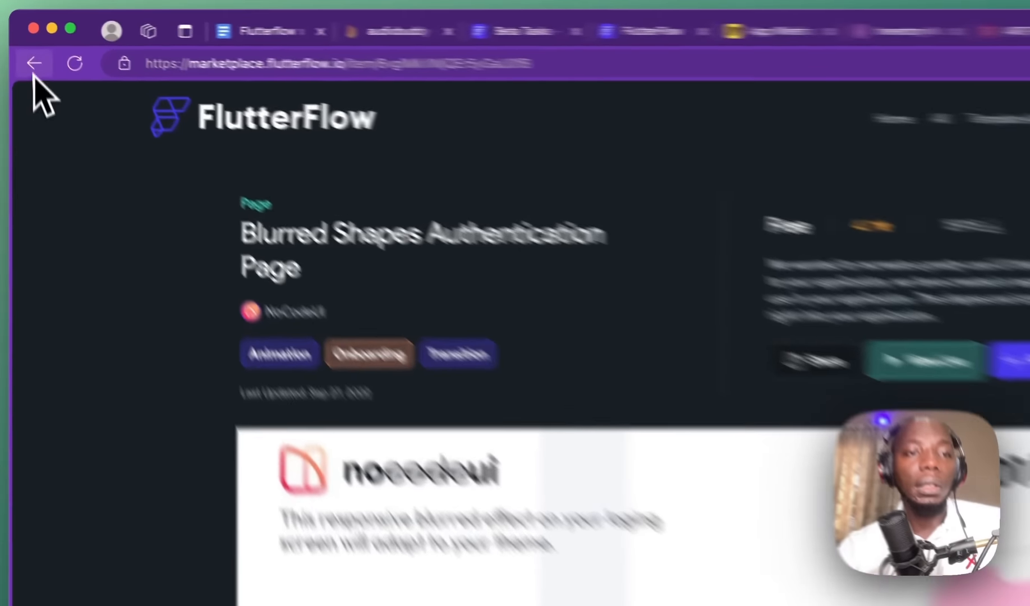
{"action": "left_click", "coordinate": [26, 44]}
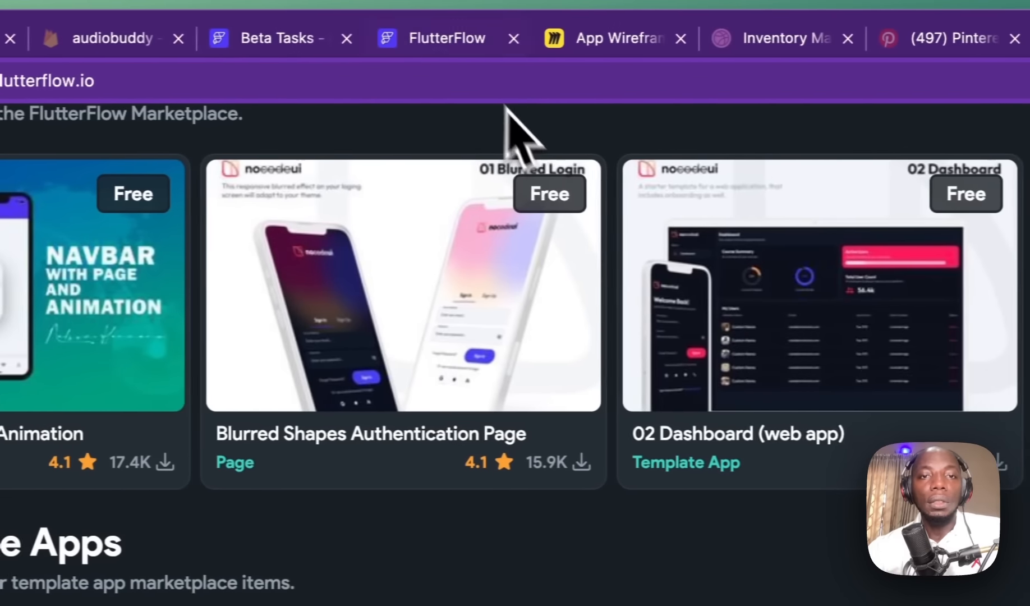
{"action": "left_click", "coordinate": [599, 38]}
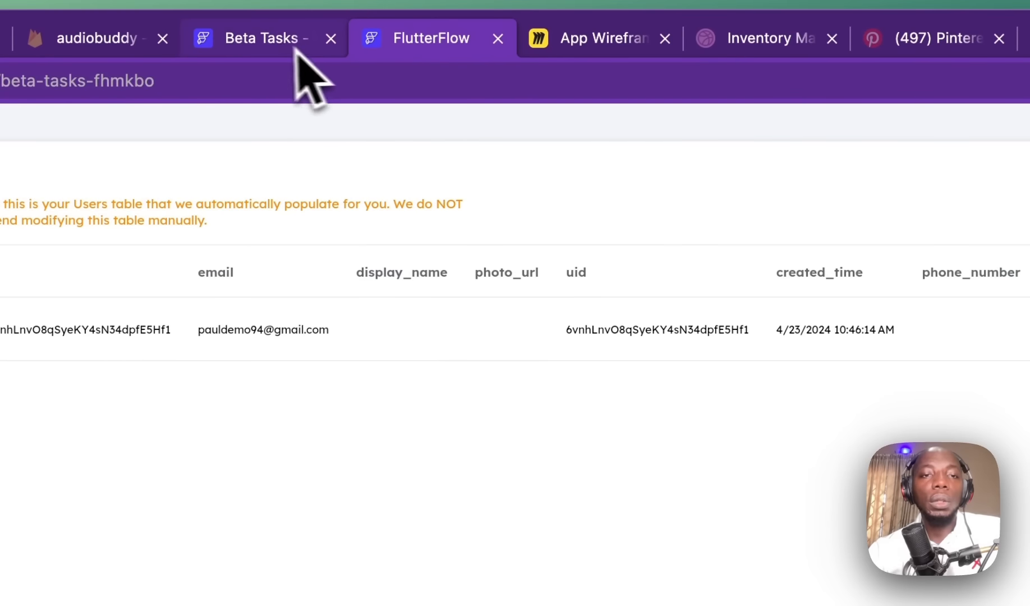
Step: In the Beta Tasks project, browse the Add Page templates and close the dialog without adding a page
{"action": "left_click", "coordinate": [431, 40]}
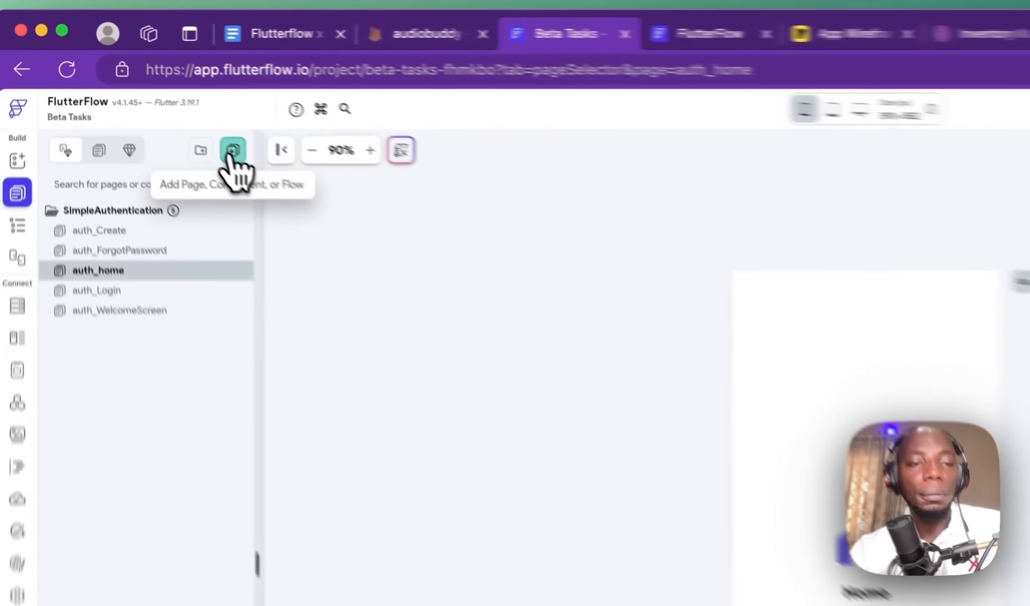
{"action": "left_click", "coordinate": [150, 93]}
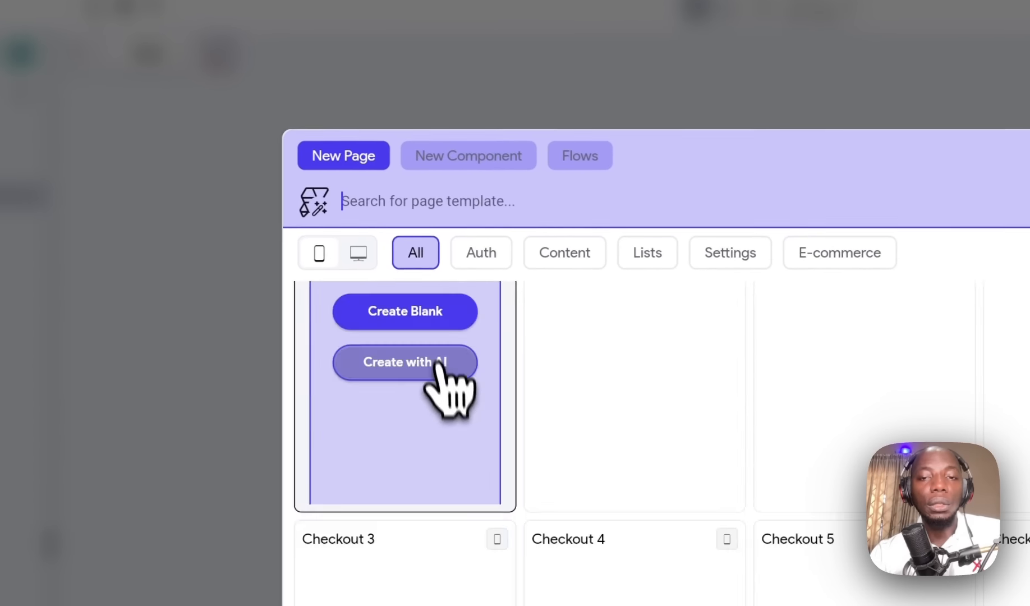
{"action": "scroll", "coordinate": [595, 466], "scroll_direction": "down", "scroll_amount": 10}
{"action": "scroll", "coordinate": [399, 289], "scroll_direction": "down", "scroll_amount": 8}
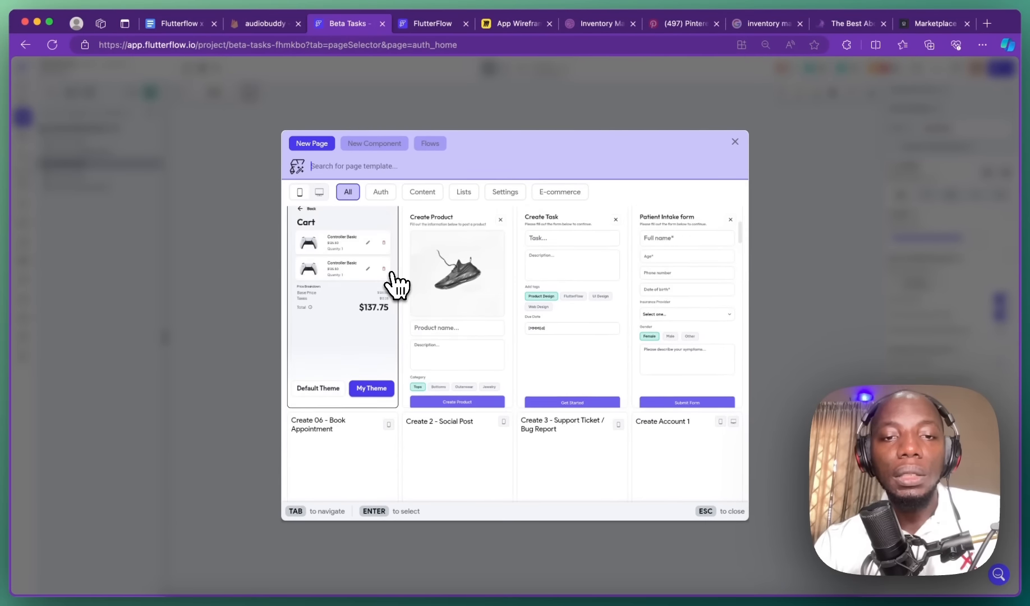
{"action": "scroll", "coordinate": [393, 285], "scroll_direction": "down", "scroll_amount": 3}
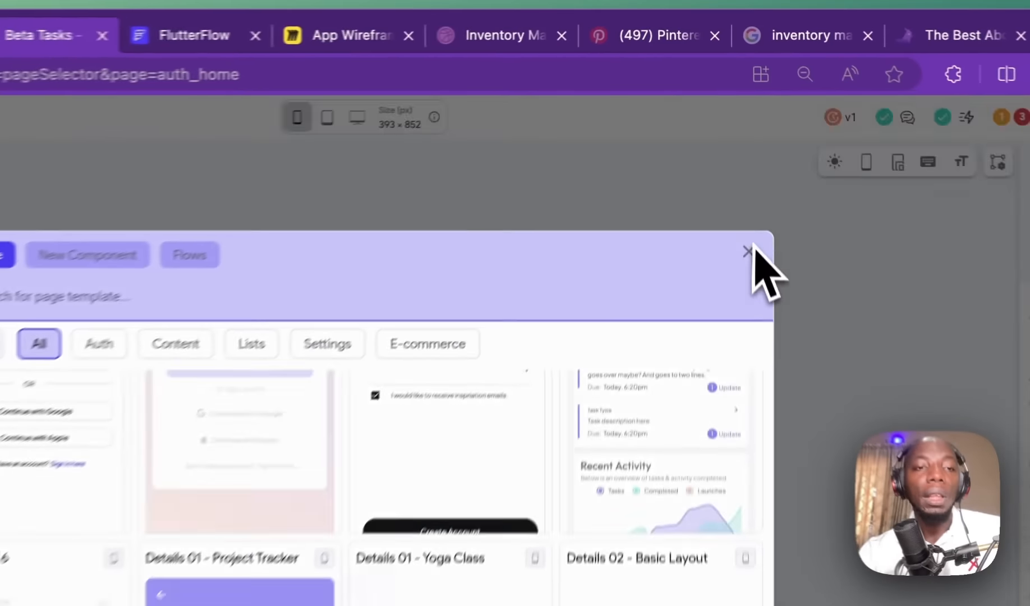
{"action": "left_click", "coordinate": [735, 141]}
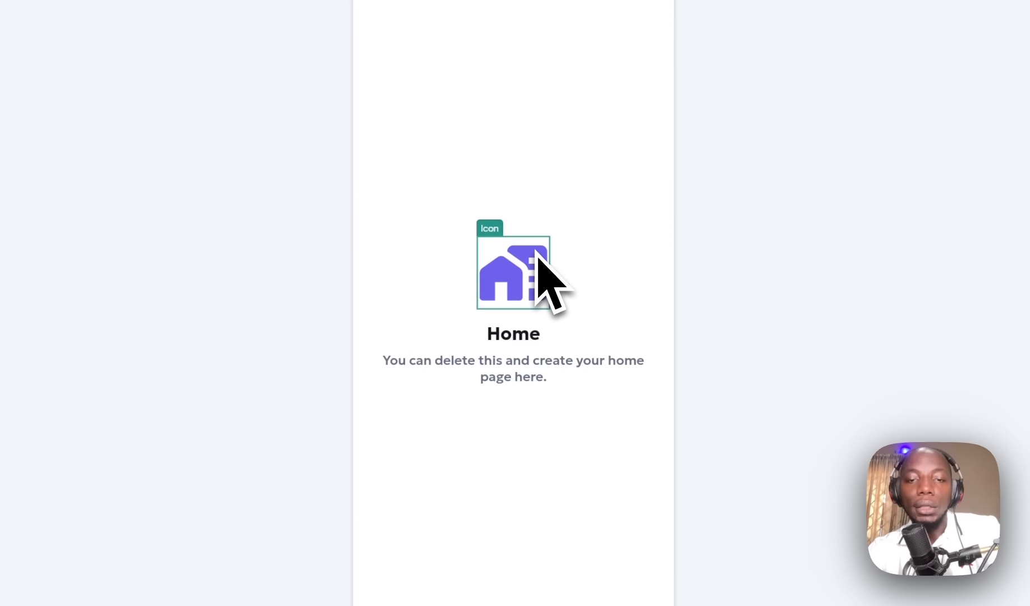
Step: Delete the placeholder Home icon and Home heading from the auth_home page
{"action": "key", "text": "Delete"}
{"action": "left_click", "coordinate": [537, 300]}
{"action": "key", "text": "Delete"}
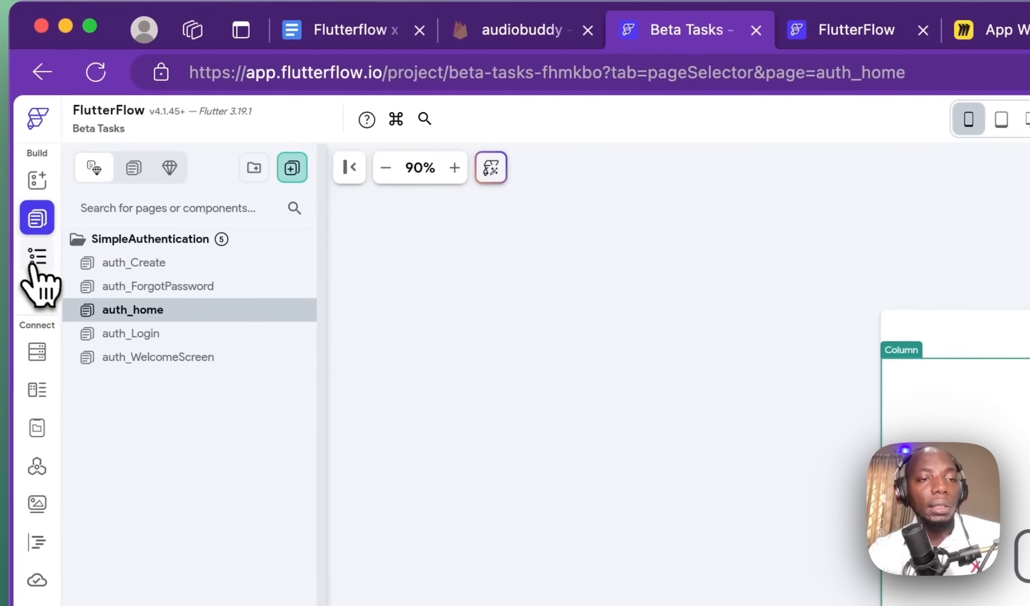
Step: From the widget tree, add a child to the Column and browse the Card Views templates to Abs Blaster
{"action": "left_click", "coordinate": [37, 257]}
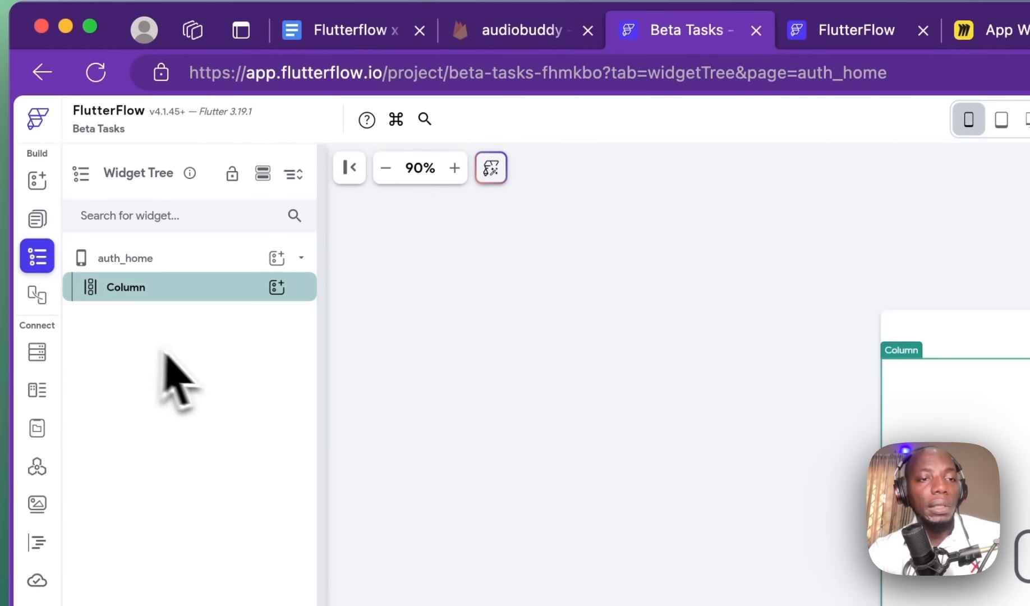
{"action": "left_click", "coordinate": [276, 287]}
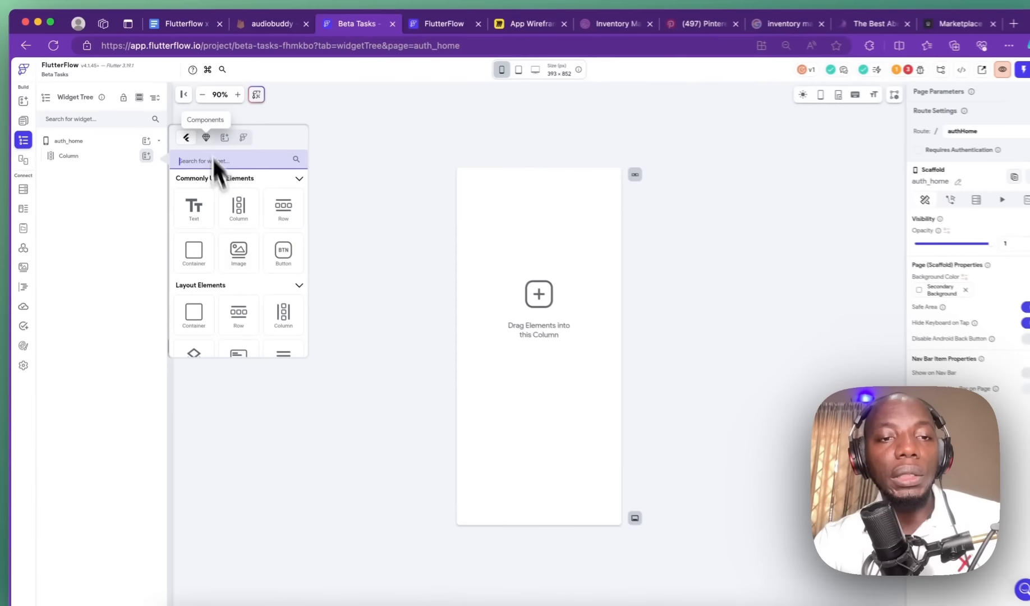
{"action": "scroll", "coordinate": [436, 502], "scroll_direction": "down", "scroll_amount": 10}
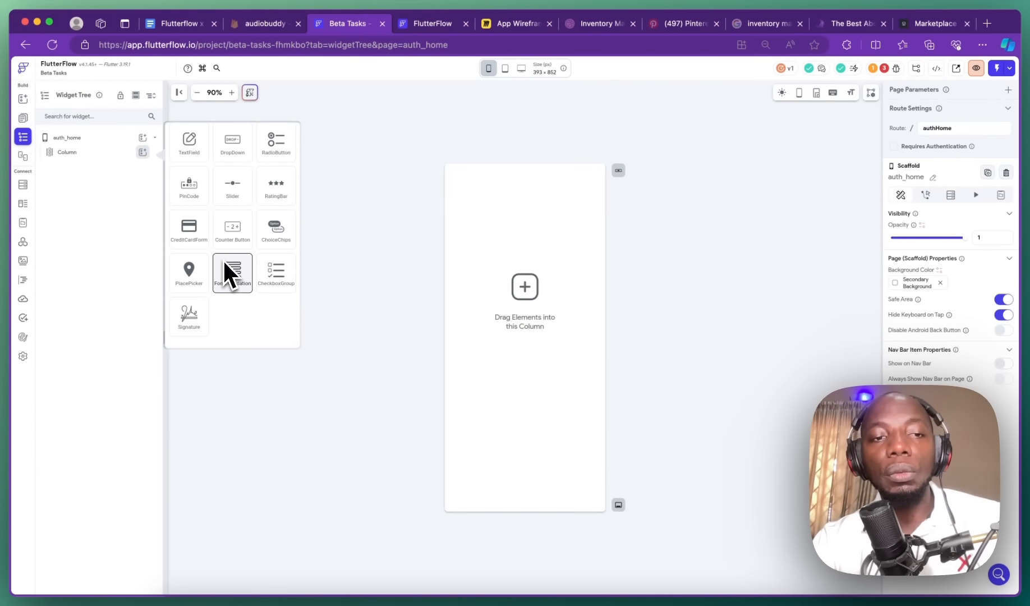
{"action": "scroll", "coordinate": [202, 141], "scroll_direction": "up", "scroll_amount": 10}
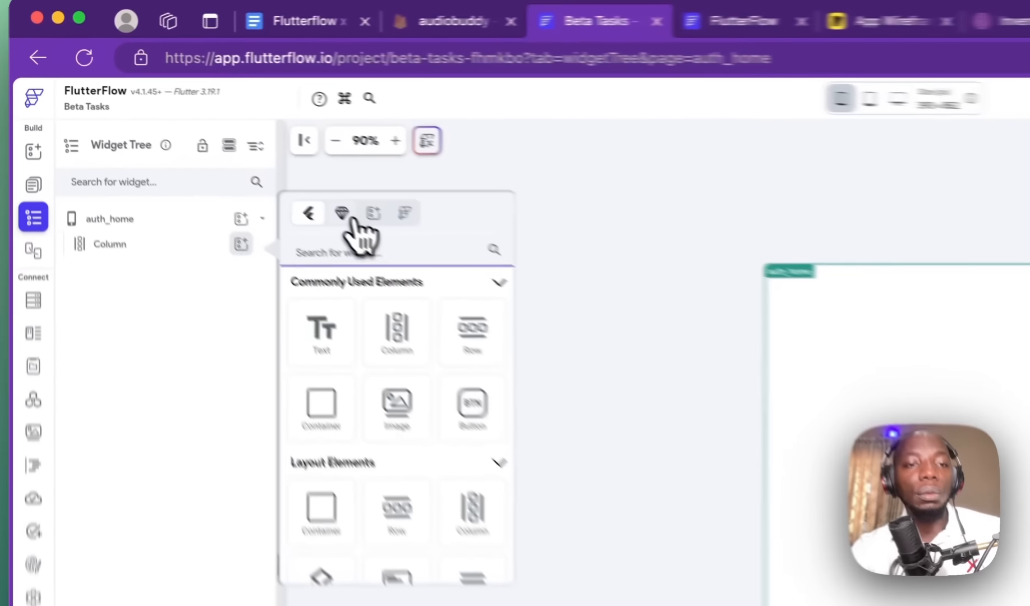
{"action": "left_click", "coordinate": [200, 135]}
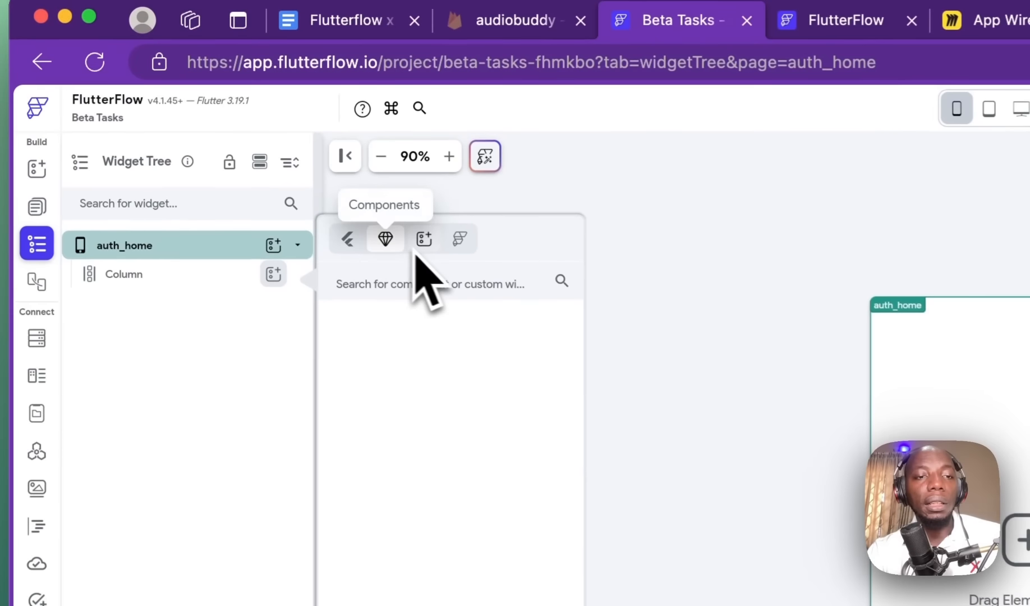
{"action": "left_click", "coordinate": [219, 134]}
{"action": "scroll", "coordinate": [460, 345], "scroll_direction": "down", "scroll_amount": 15}
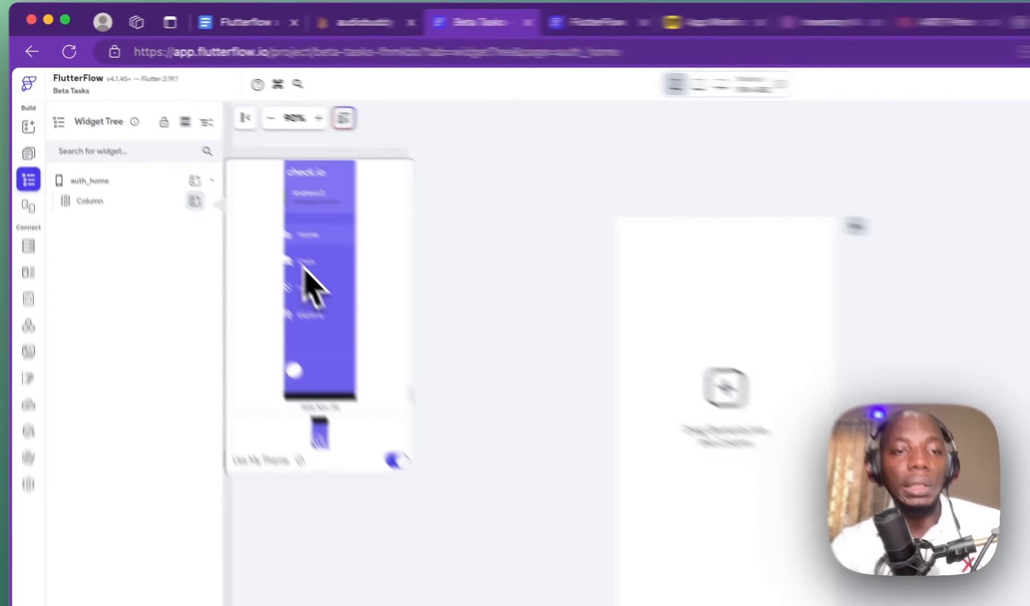
{"action": "scroll", "coordinate": [443, 401], "scroll_direction": "down", "scroll_amount": 10}
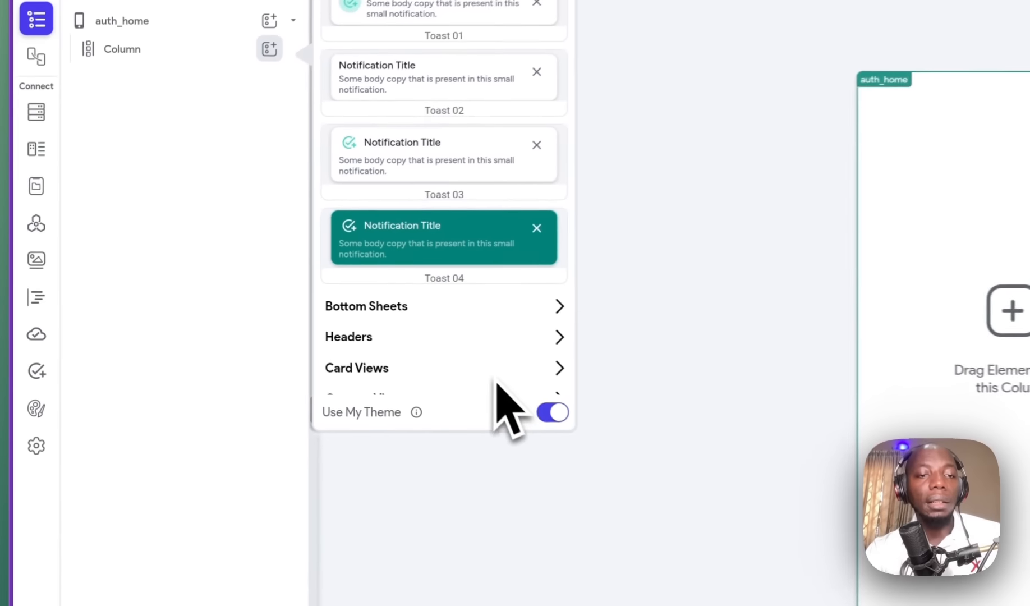
{"action": "left_click", "coordinate": [498, 378]}
{"action": "scroll", "coordinate": [505, 374], "scroll_direction": "down", "scroll_amount": 8}
{"action": "scroll", "coordinate": [499, 281], "scroll_direction": "down", "scroll_amount": 10}
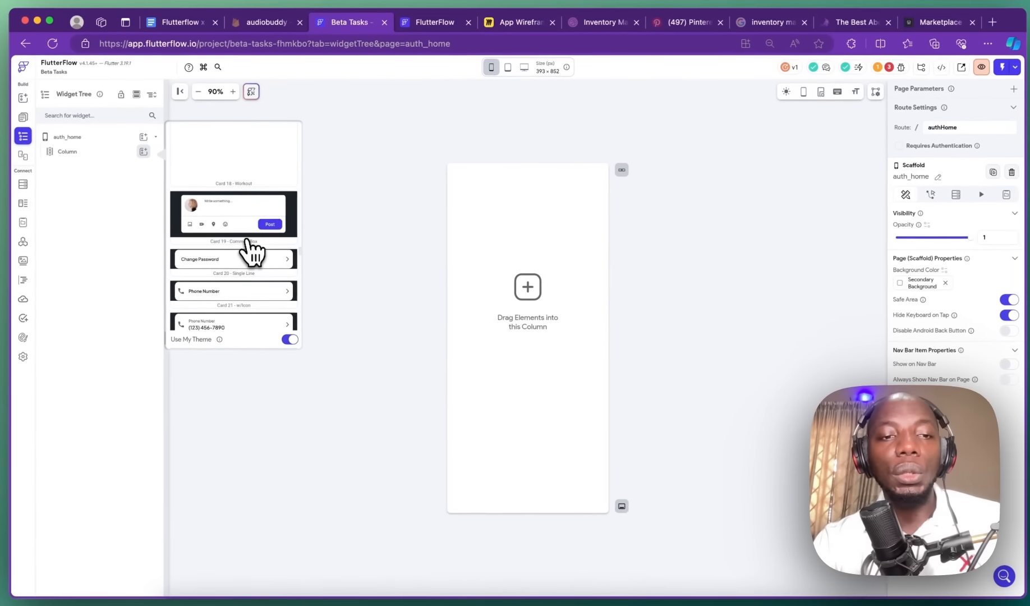
{"action": "scroll", "coordinate": [251, 254], "scroll_direction": "up", "scroll_amount": 5}
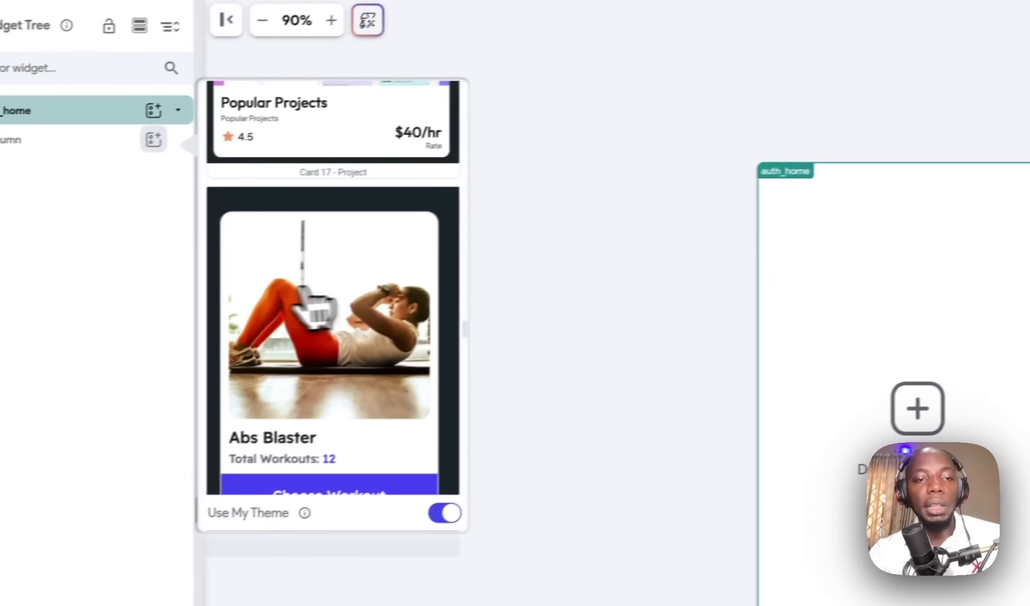
Step: Insert the Abs Blaster workout card and inspect its inner widgets in the widget tree
{"action": "left_click", "coordinate": [303, 289]}
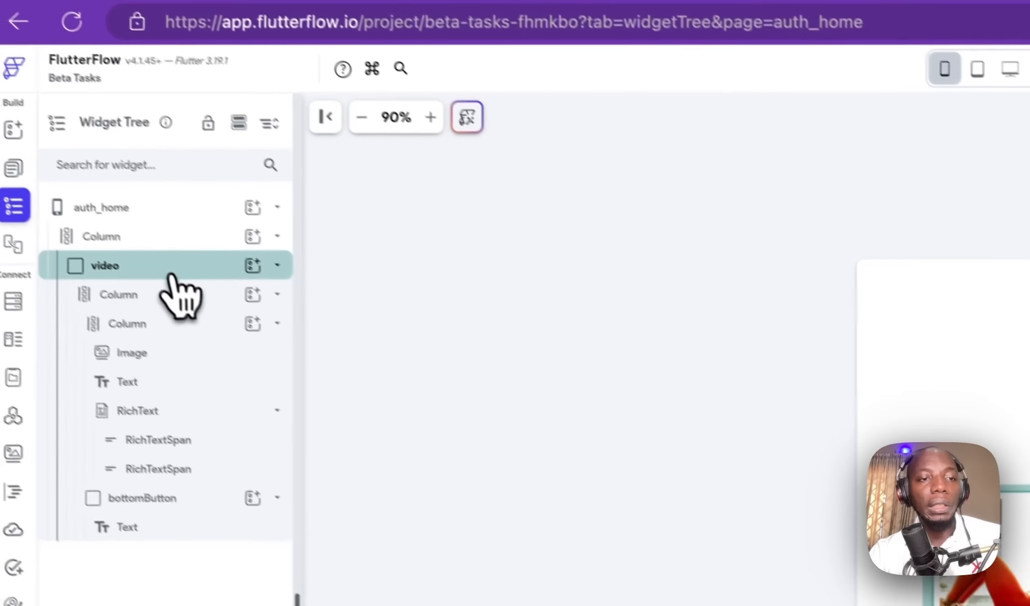
{"action": "left_click", "coordinate": [277, 266]}
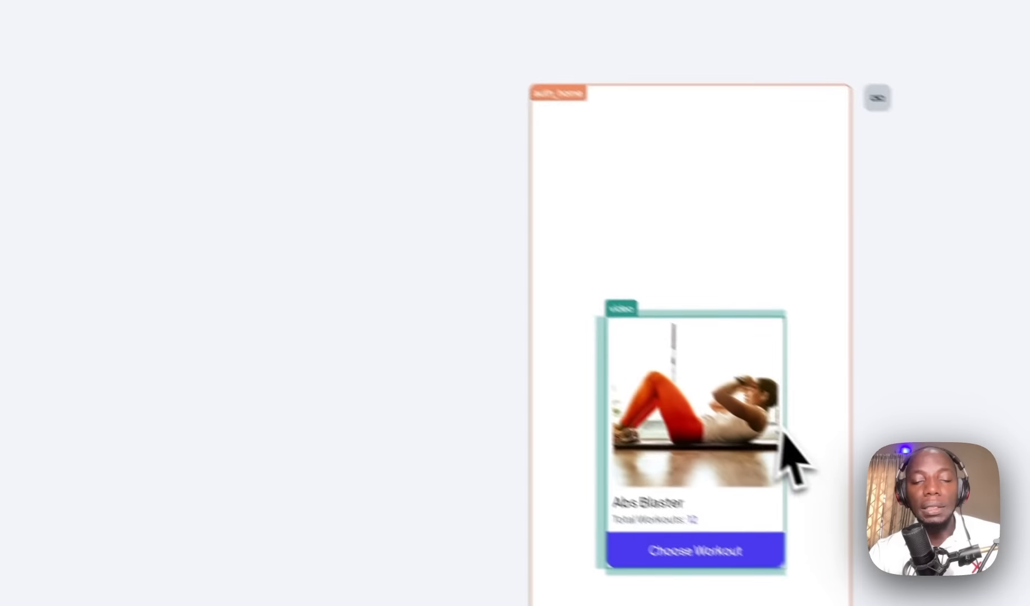
{"action": "left_click", "coordinate": [813, 345]}
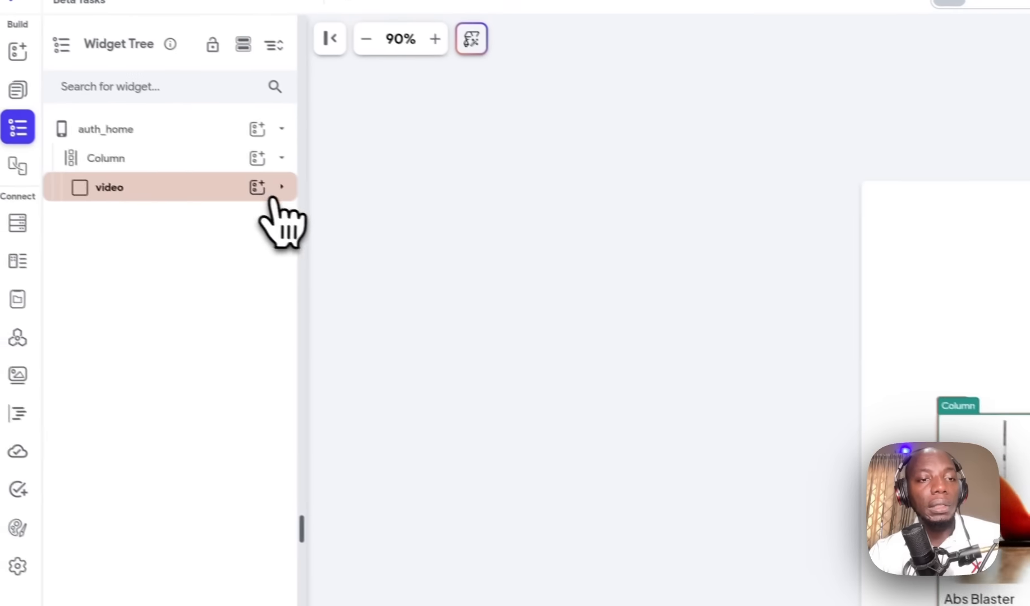
{"action": "left_click", "coordinate": [282, 187]}
{"action": "left_click", "coordinate": [235, 229]}
{"action": "left_click", "coordinate": [231, 229]}
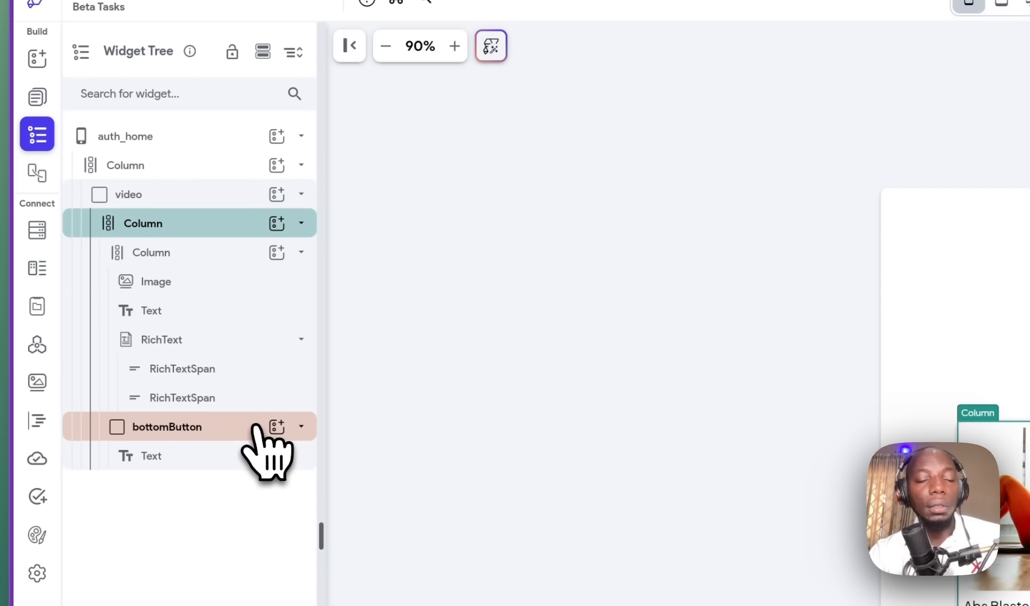
{"action": "left_click", "coordinate": [184, 220]}
Step: Delete the Abs Blaster video card and reopen the widget picker for the empty Column
{"action": "left_click", "coordinate": [184, 203]}
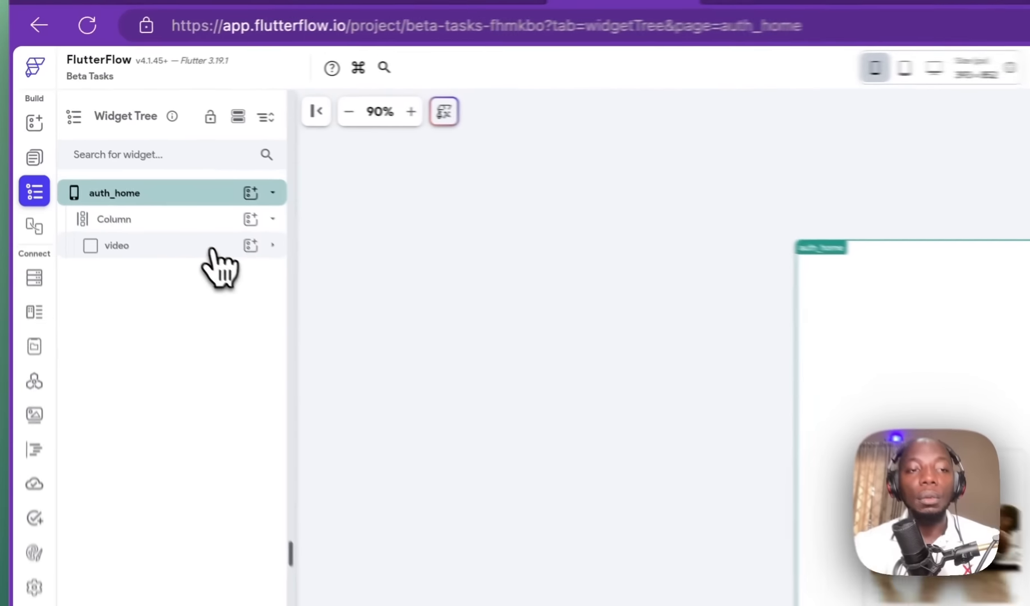
{"action": "left_click", "coordinate": [119, 167]}
{"action": "key", "text": "BackSpace"}
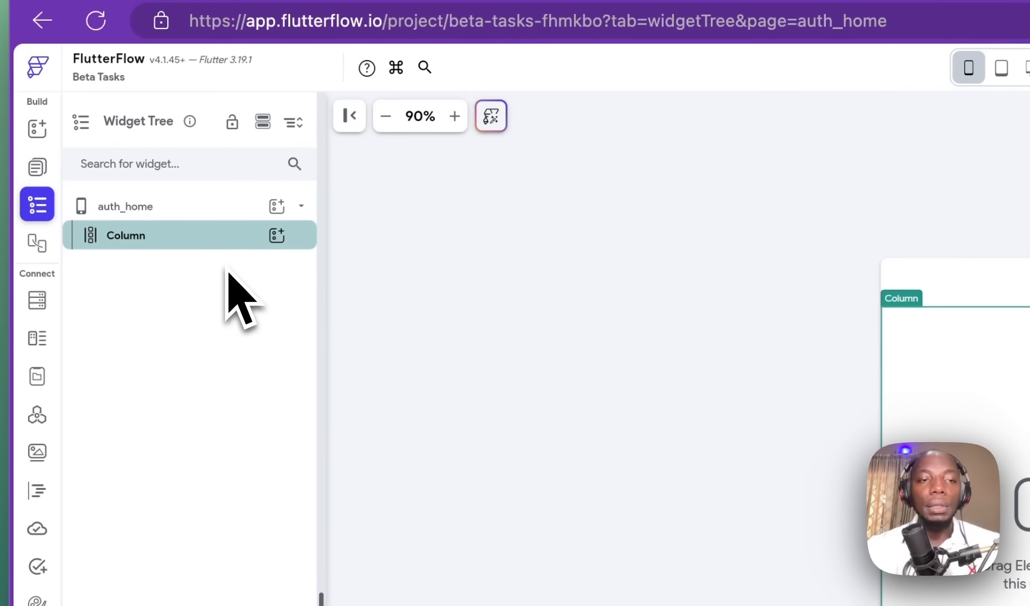
{"action": "left_click", "coordinate": [276, 235]}
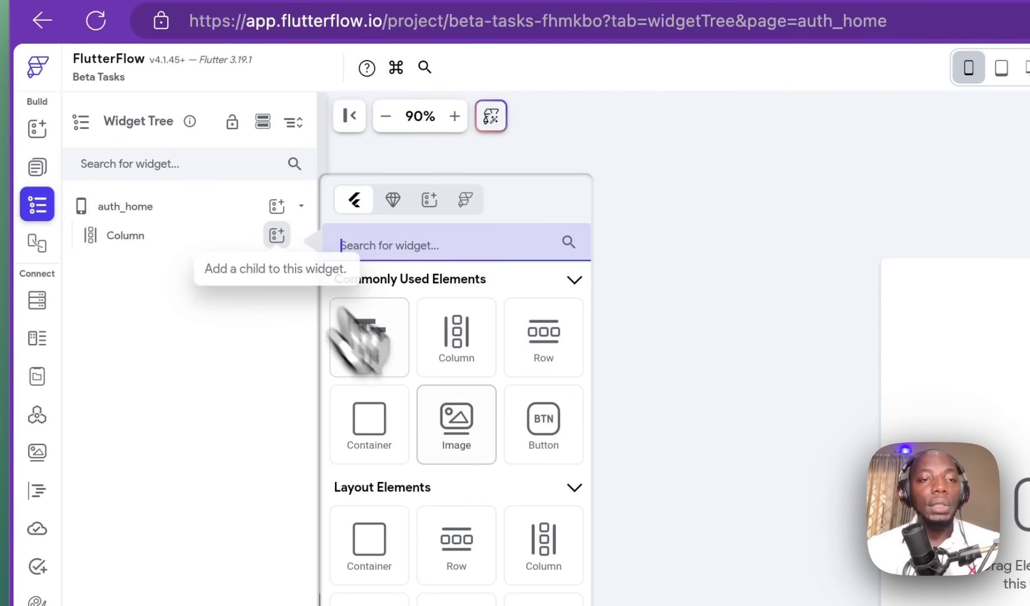
Step: Insert the Header 03 - Task Summary template and set the Column's Main Axis Alignment to Start
{"action": "left_click", "coordinate": [463, 200]}
{"action": "left_click", "coordinate": [431, 199]}
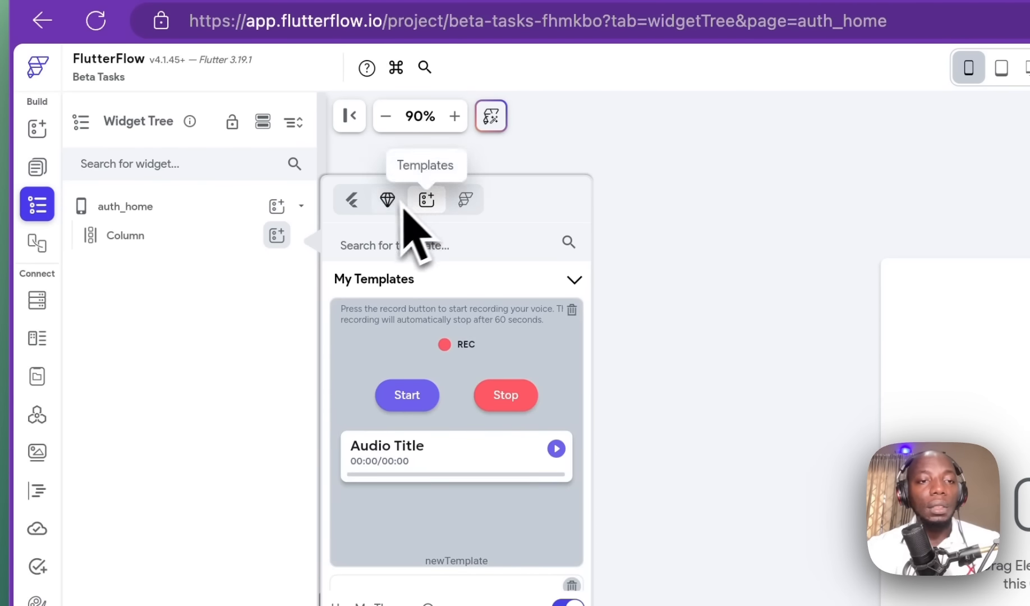
{"action": "scroll", "coordinate": [449, 342], "scroll_direction": "down", "scroll_amount": 15}
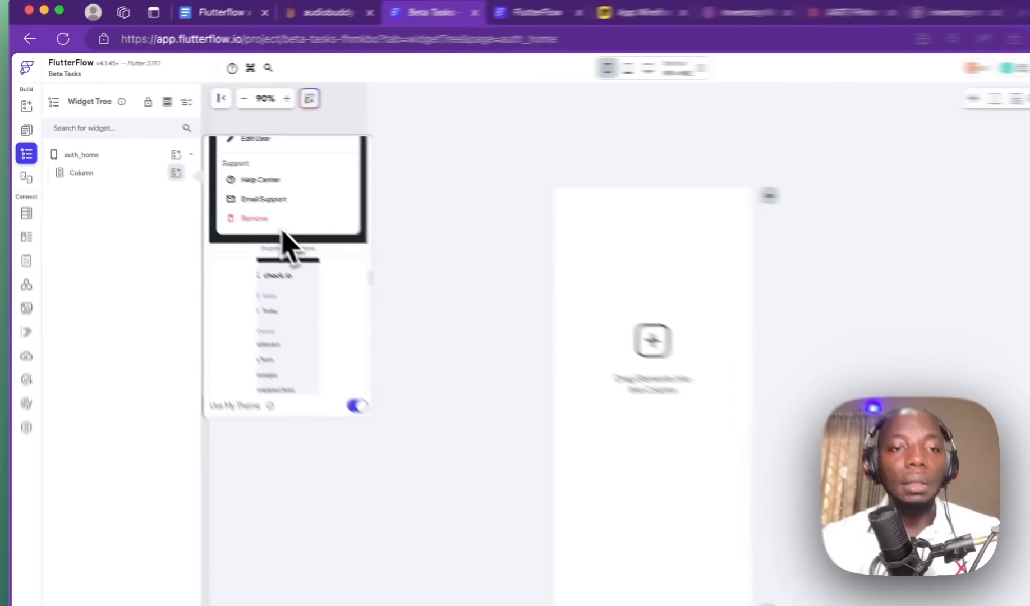
{"action": "scroll", "coordinate": [281, 230], "scroll_direction": "up", "scroll_amount": 15}
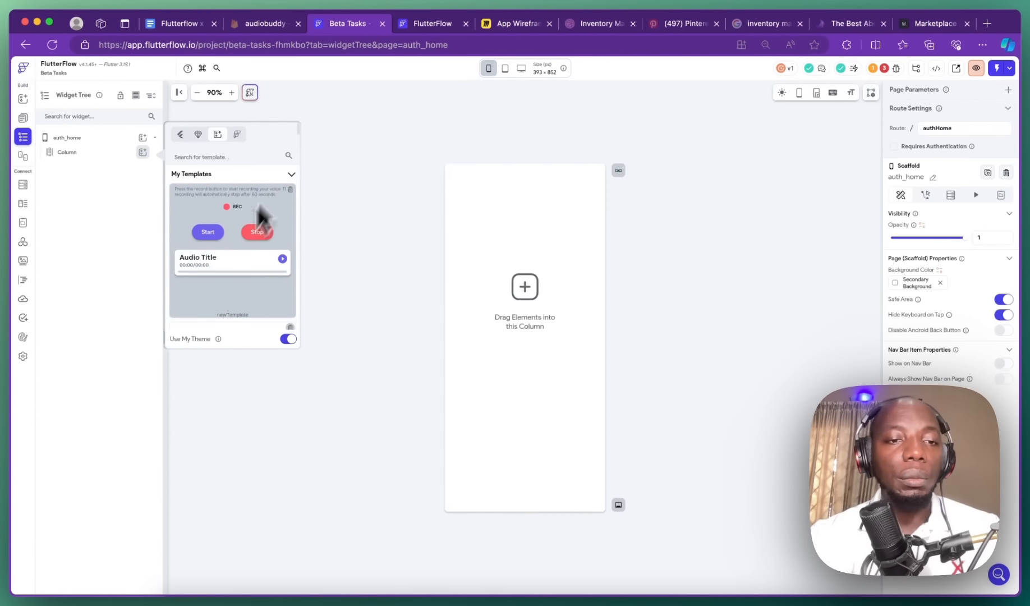
{"action": "scroll", "coordinate": [227, 263], "scroll_direction": "down", "scroll_amount": 10}
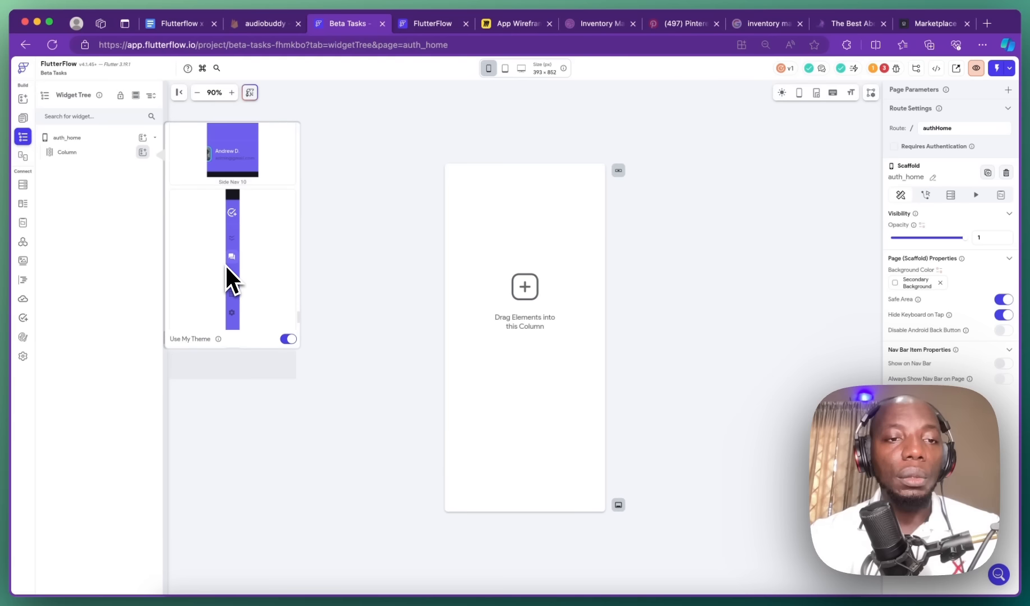
{"action": "scroll", "coordinate": [225, 264], "scroll_direction": "down", "scroll_amount": 5}
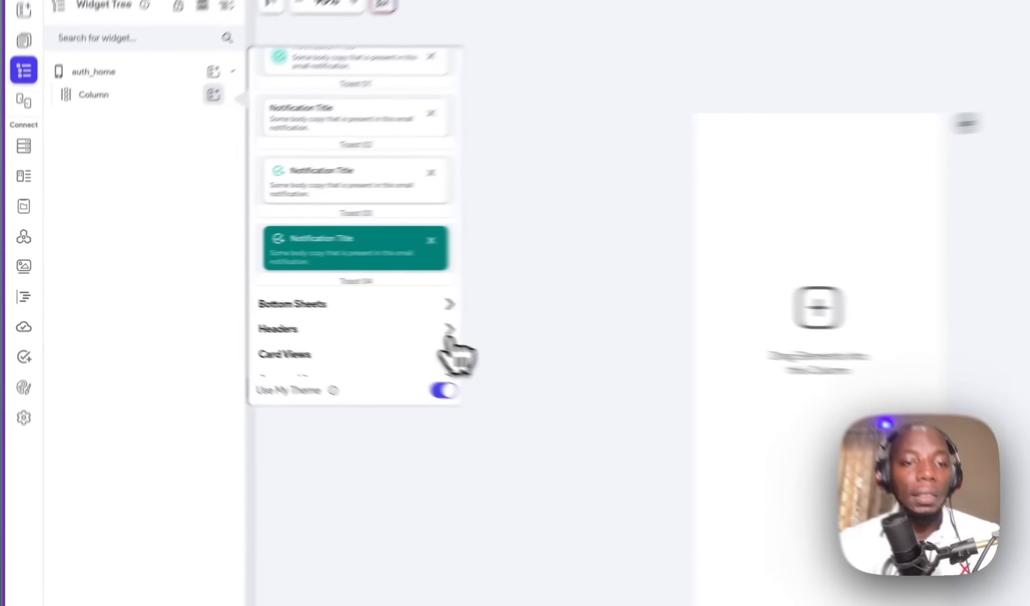
{"action": "left_click", "coordinate": [287, 300]}
{"action": "scroll", "coordinate": [247, 291], "scroll_direction": "down", "scroll_amount": 5}
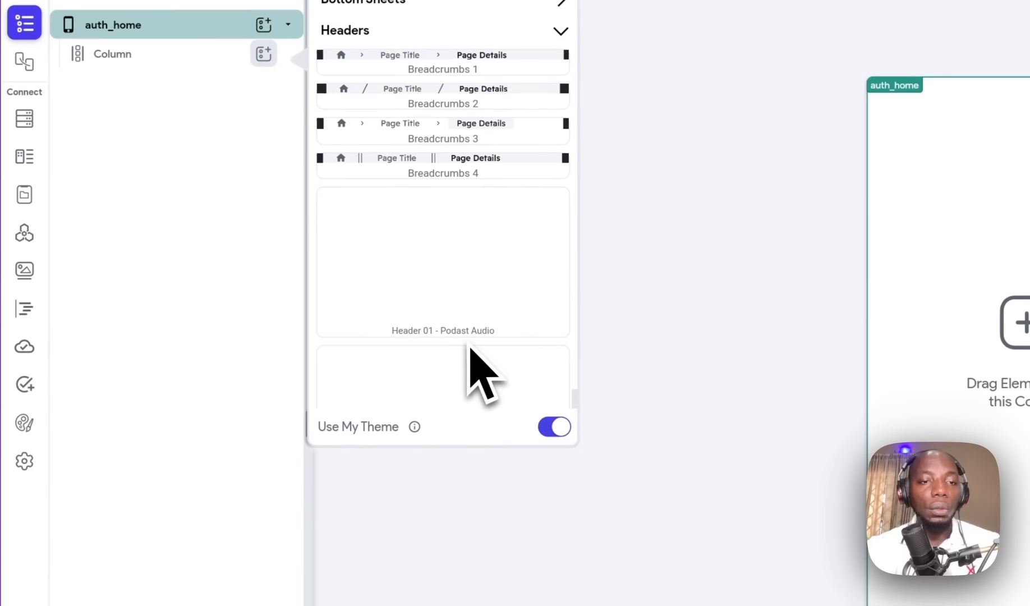
{"action": "scroll", "coordinate": [494, 309], "scroll_direction": "down", "scroll_amount": 3}
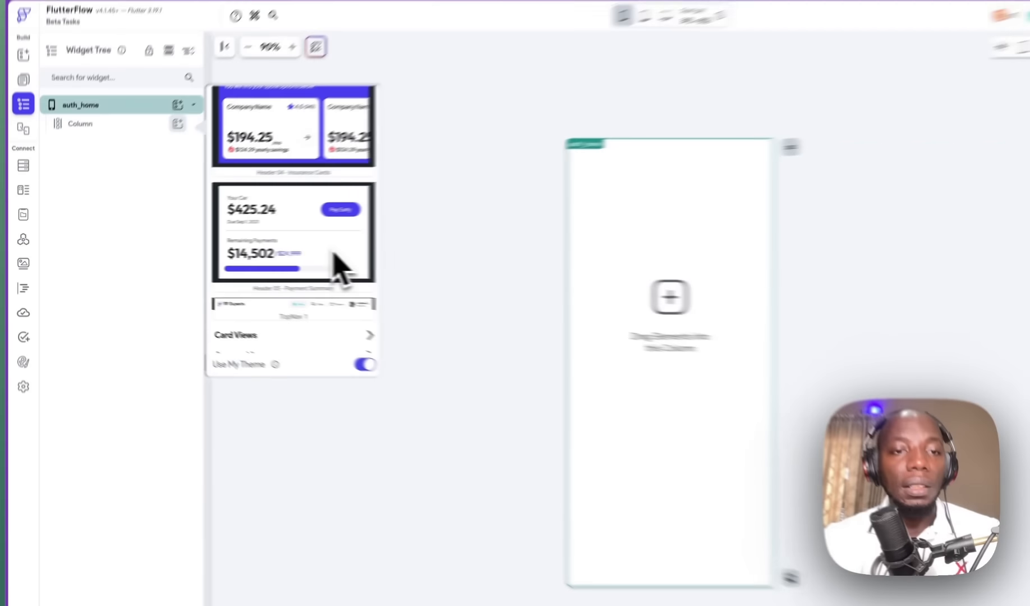
{"action": "scroll", "coordinate": [502, 247], "scroll_direction": "up", "scroll_amount": 5}
{"action": "scroll", "coordinate": [259, 248], "scroll_direction": "down", "scroll_amount": 5}
{"action": "scroll", "coordinate": [258, 250], "scroll_direction": "down", "scroll_amount": 1}
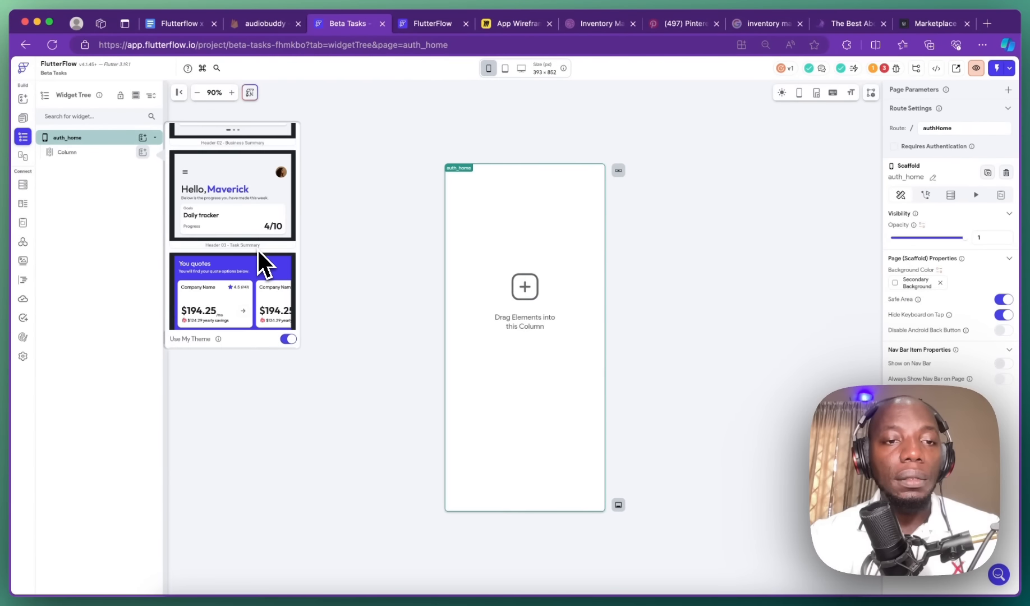
{"action": "scroll", "coordinate": [230, 174], "scroll_direction": "down", "scroll_amount": 2}
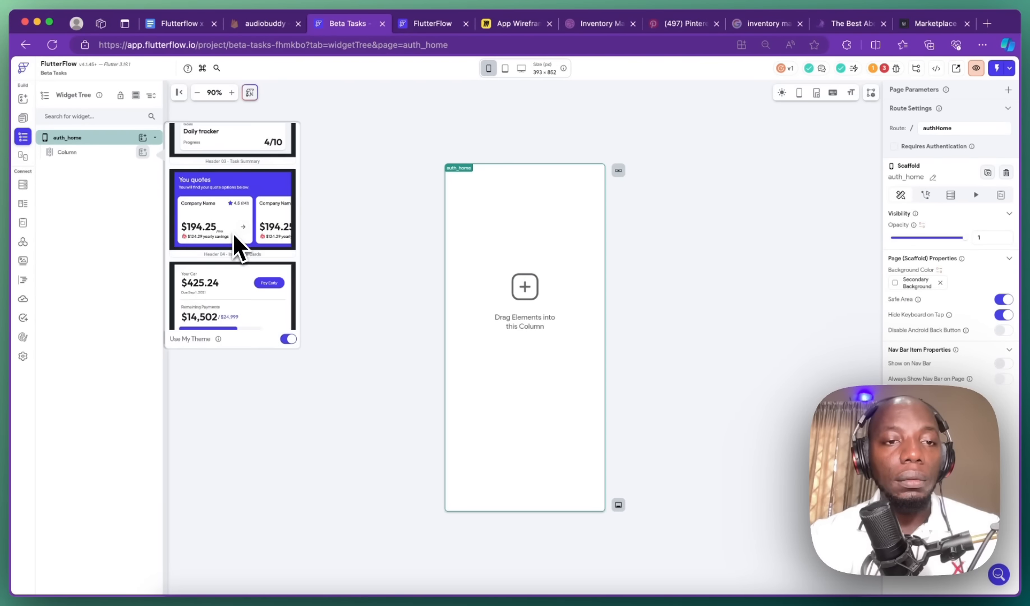
{"action": "scroll", "coordinate": [216, 176], "scroll_direction": "up", "scroll_amount": 2}
{"action": "left_click", "coordinate": [218, 181]}
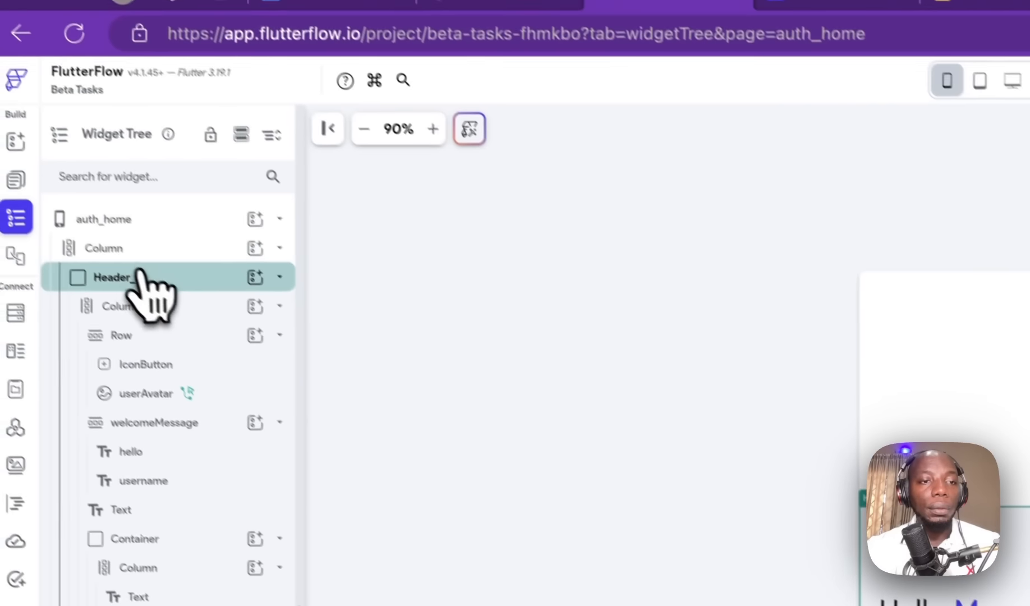
{"action": "left_click", "coordinate": [2, 96]}
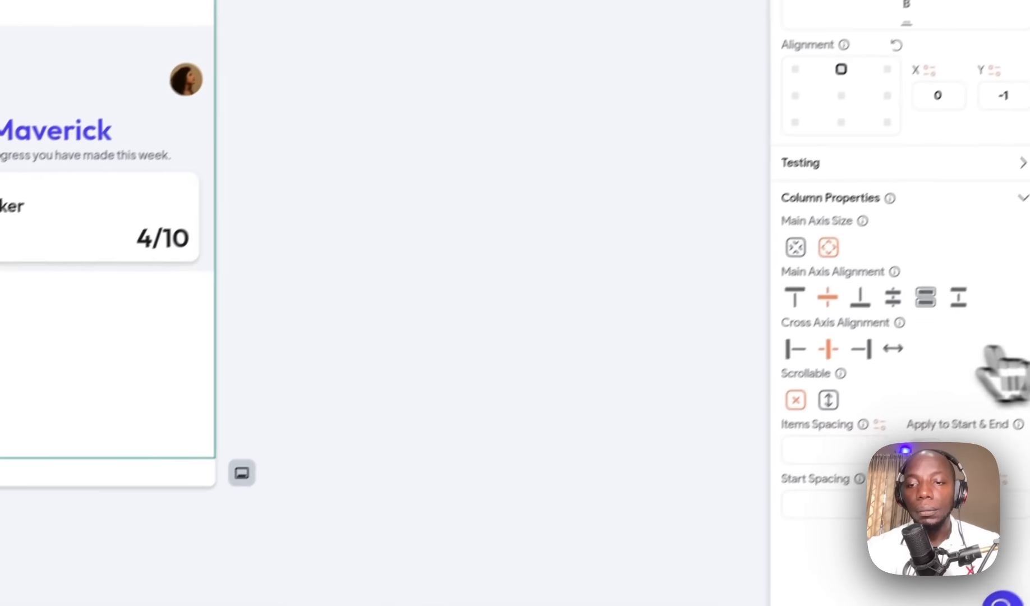
{"action": "left_click", "coordinate": [796, 299]}
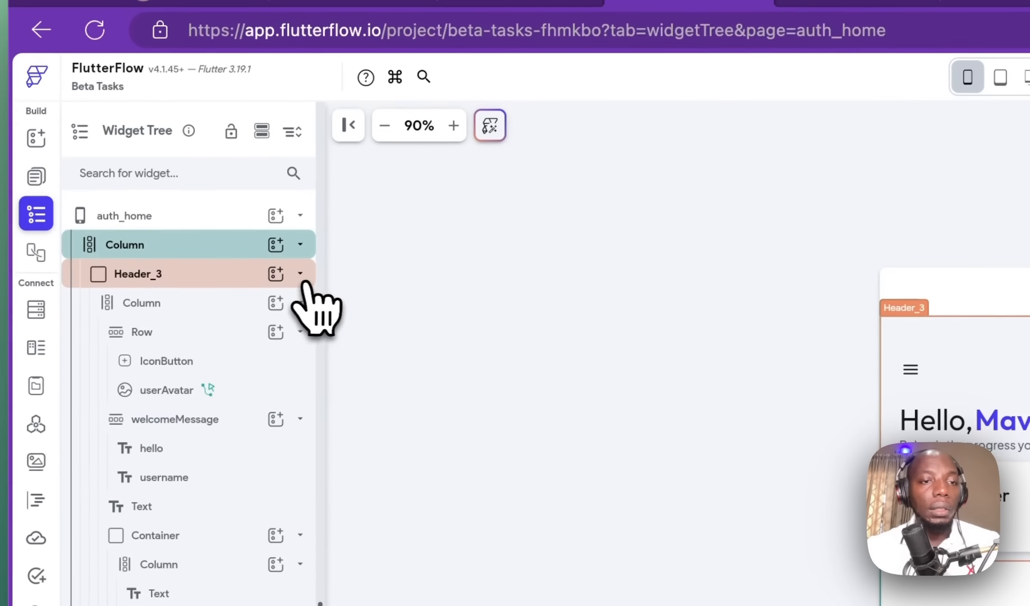
Step: Add the Header 04 - Insurance Cards ('You quotes') template to the Column below the task summary
{"action": "left_click", "coordinate": [186, 167]}
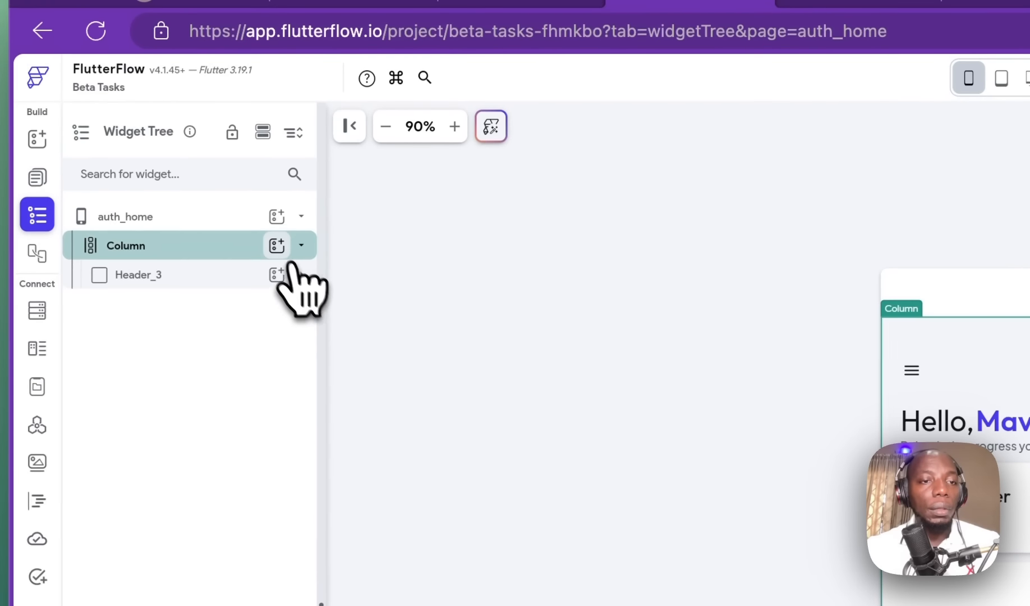
{"action": "left_click", "coordinate": [161, 137]}
{"action": "left_click", "coordinate": [395, 212]}
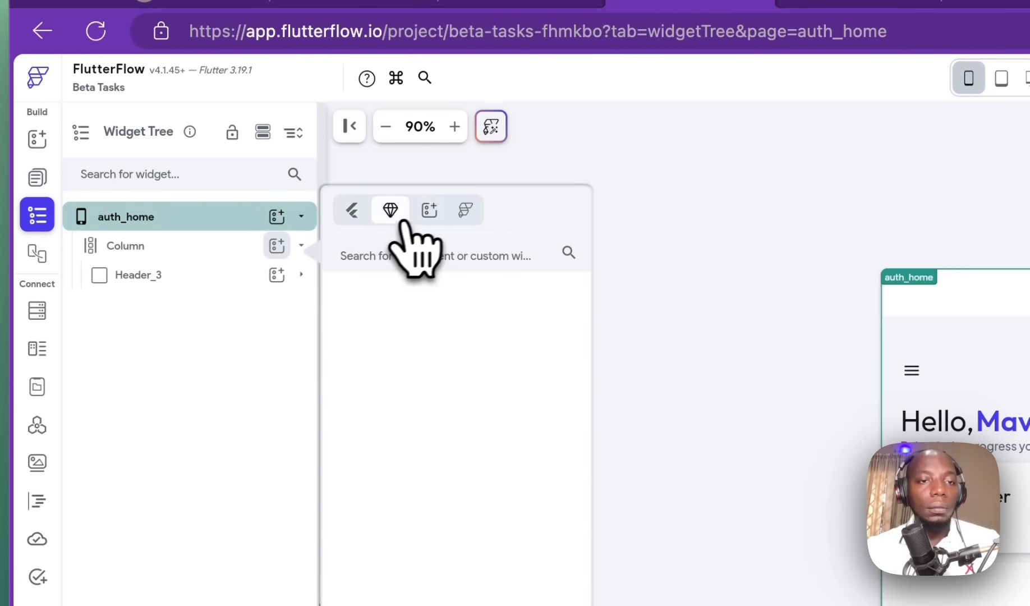
{"action": "left_click", "coordinate": [430, 210]}
{"action": "scroll", "coordinate": [454, 391], "scroll_direction": "down", "scroll_amount": 10}
{"action": "scroll", "coordinate": [441, 393], "scroll_direction": "down", "scroll_amount": 10}
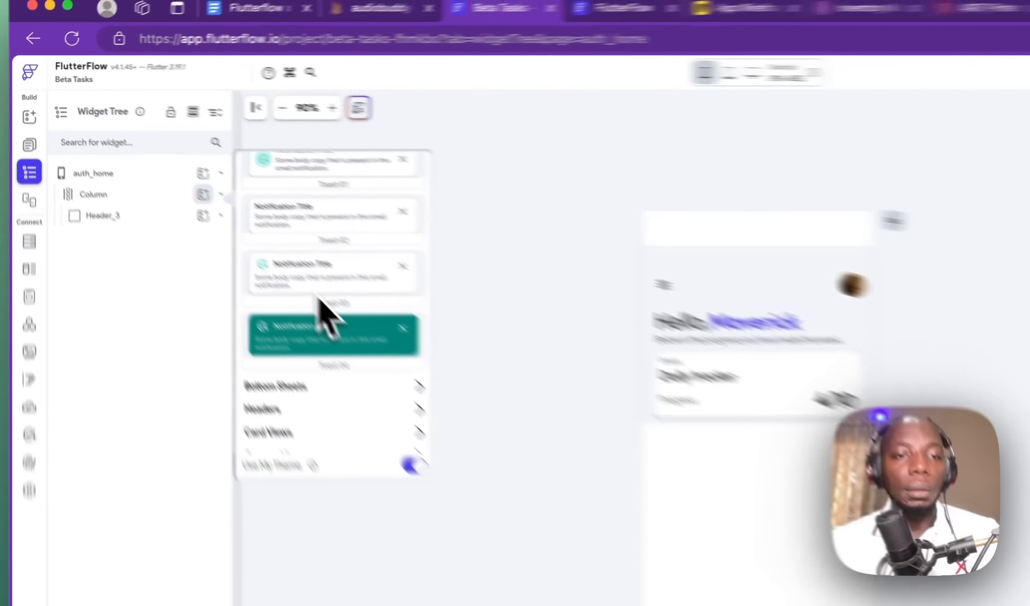
{"action": "scroll", "coordinate": [429, 381], "scroll_direction": "up", "scroll_amount": 5}
{"action": "scroll", "coordinate": [230, 230], "scroll_direction": "down", "scroll_amount": 5}
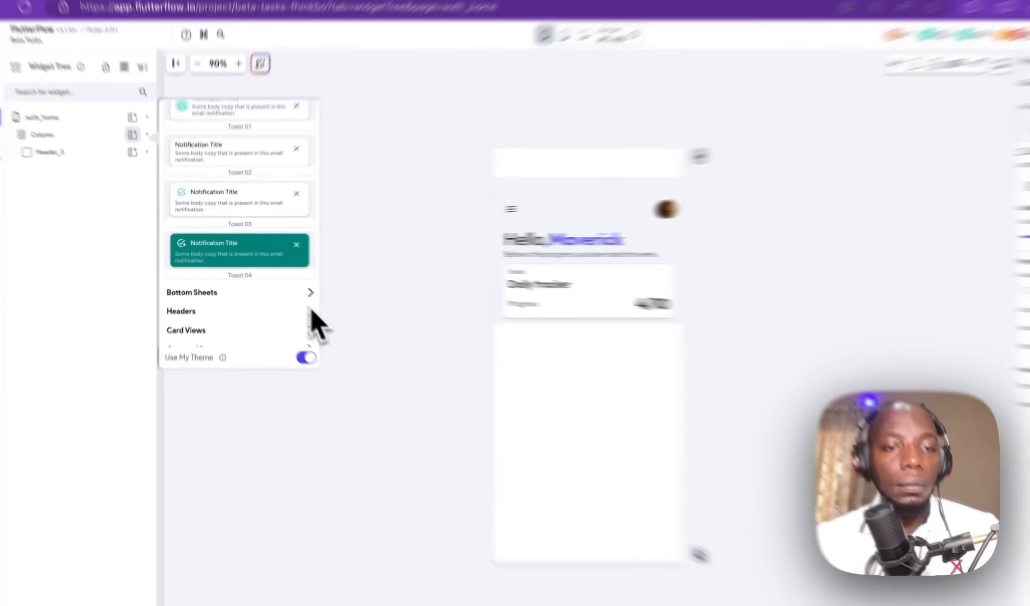
{"action": "left_click", "coordinate": [291, 302]}
{"action": "scroll", "coordinate": [272, 292], "scroll_direction": "down", "scroll_amount": 5}
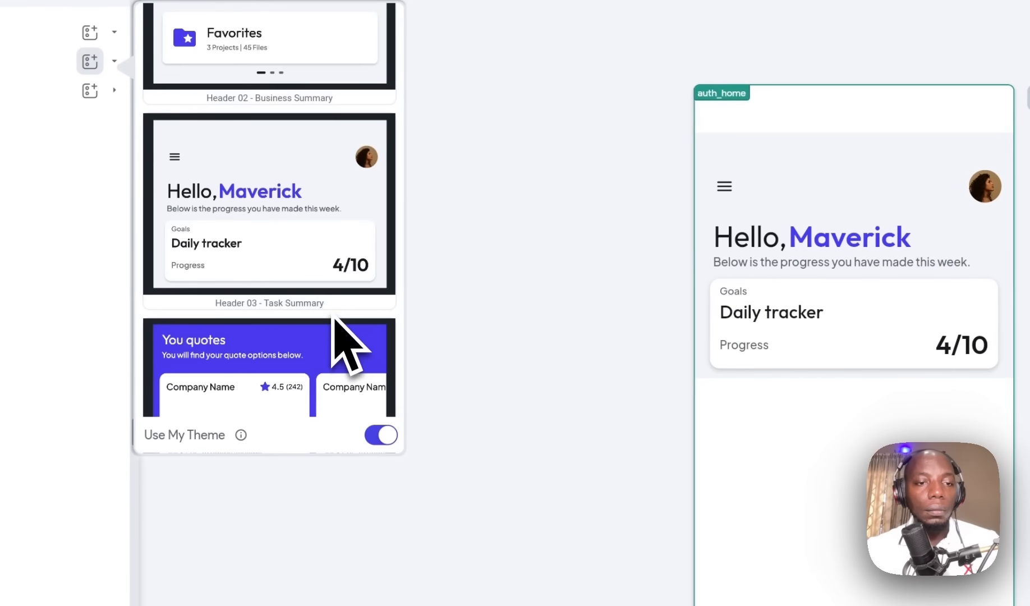
{"action": "scroll", "coordinate": [335, 317], "scroll_direction": "down", "scroll_amount": 2}
{"action": "left_click", "coordinate": [277, 238]}
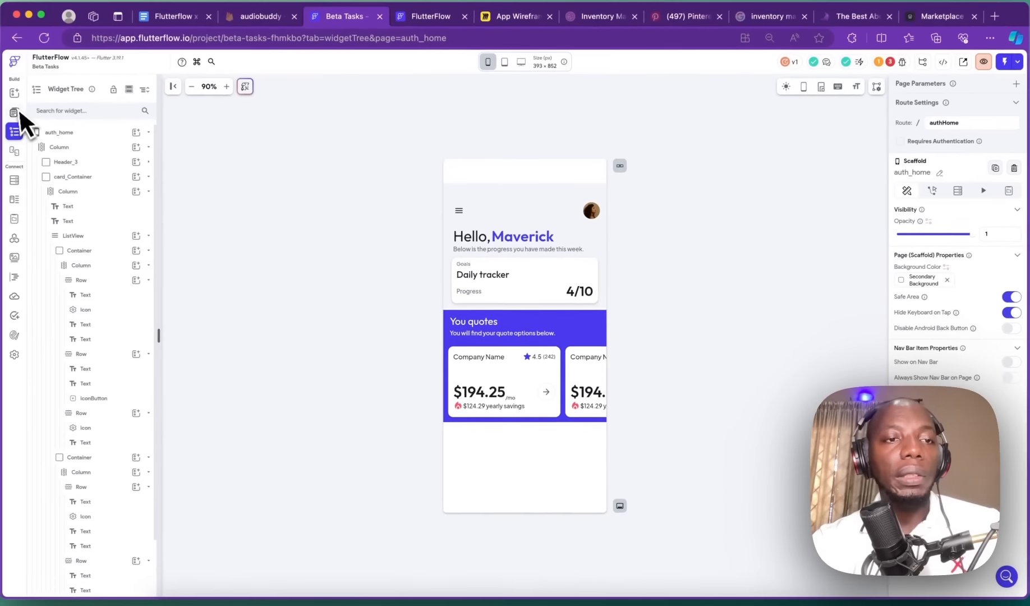
{"action": "left_click", "coordinate": [56, 132]}
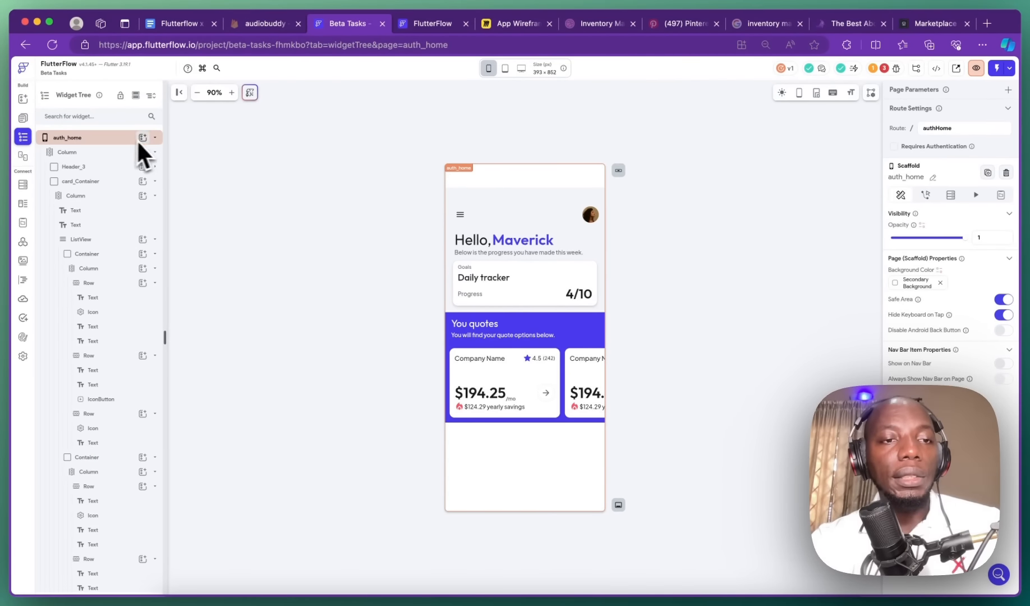
Step: Open the widget picker for the Column and search widgets for 'list'
{"action": "left_click", "coordinate": [155, 152]}
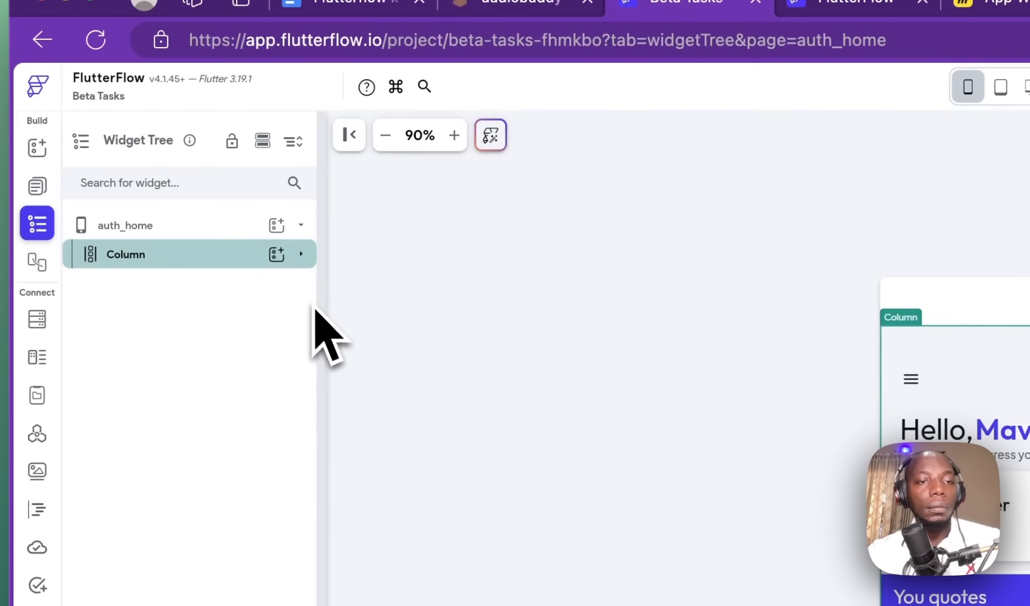
{"action": "left_click", "coordinate": [305, 256]}
{"action": "left_click", "coordinate": [303, 313]}
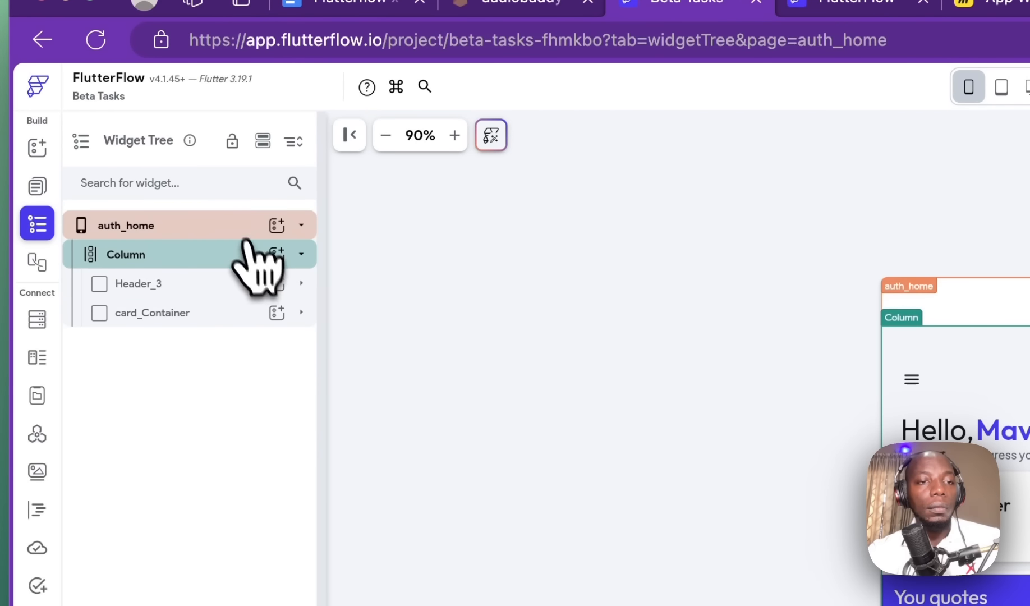
{"action": "left_click", "coordinate": [277, 255]}
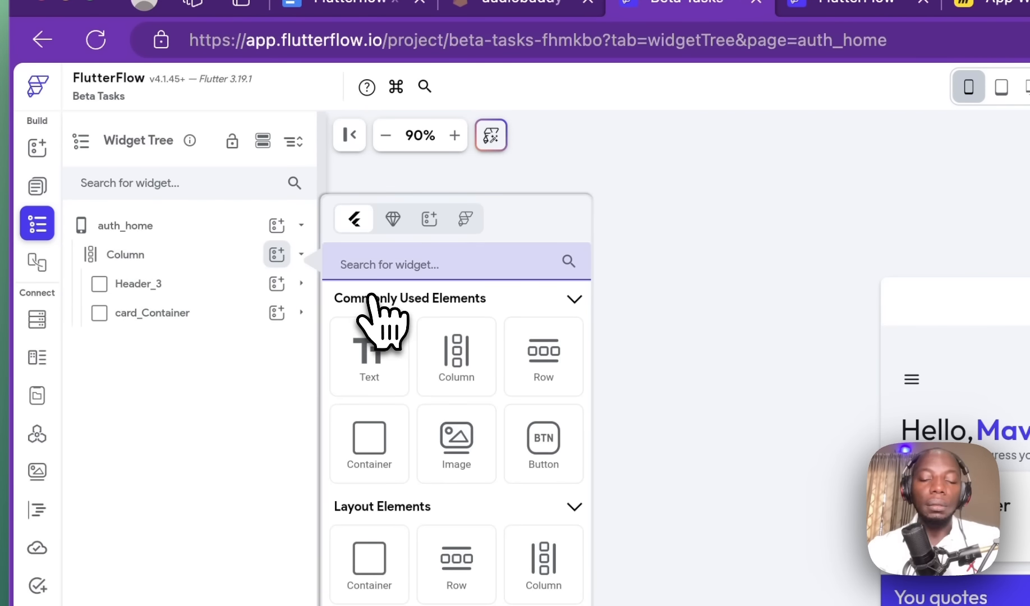
{"action": "type", "text": "list"}
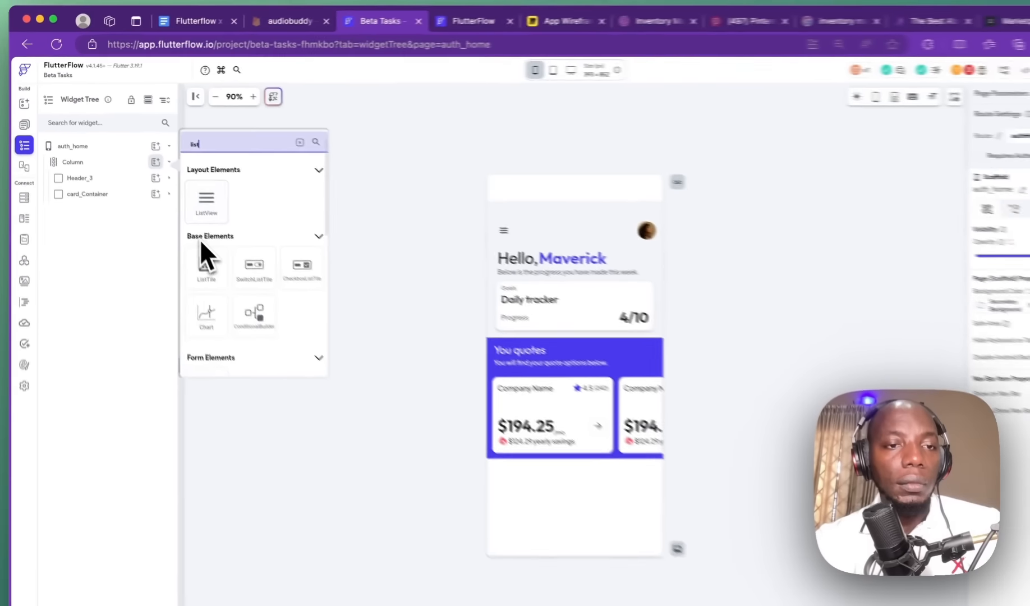
{"action": "scroll", "coordinate": [227, 197], "scroll_direction": "down", "scroll_amount": 10}
{"action": "scroll", "coordinate": [234, 211], "scroll_direction": "up", "scroll_amount": 10}
{"action": "scroll", "coordinate": [233, 204], "scroll_direction": "down", "scroll_amount": 10}
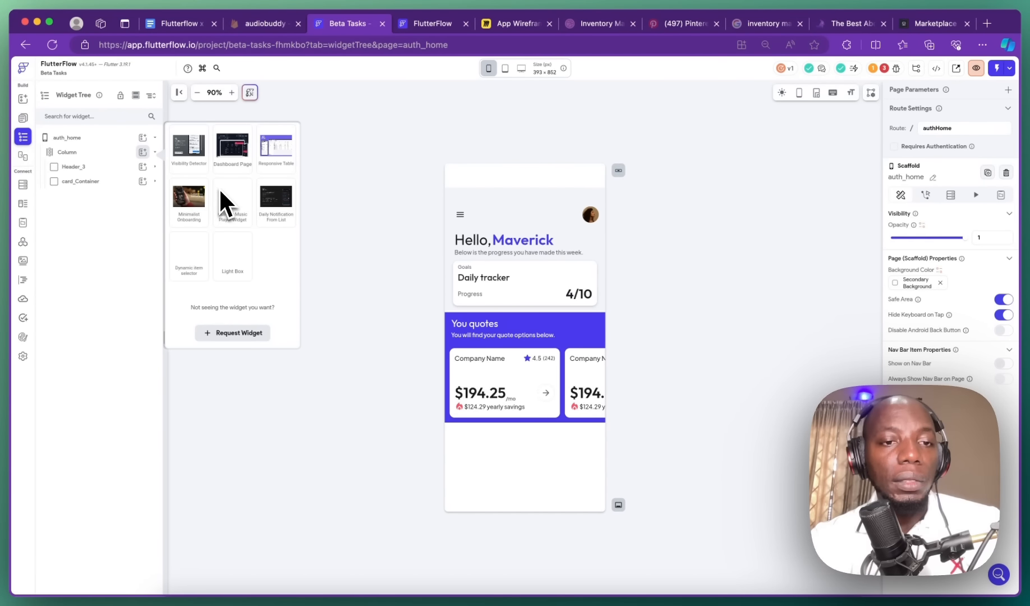
{"action": "scroll", "coordinate": [221, 185], "scroll_direction": "up", "scroll_amount": 10}
Step: Search templates for 'list' and insert Card 55 - Transaction List from Card Views
{"action": "left_click", "coordinate": [222, 134]}
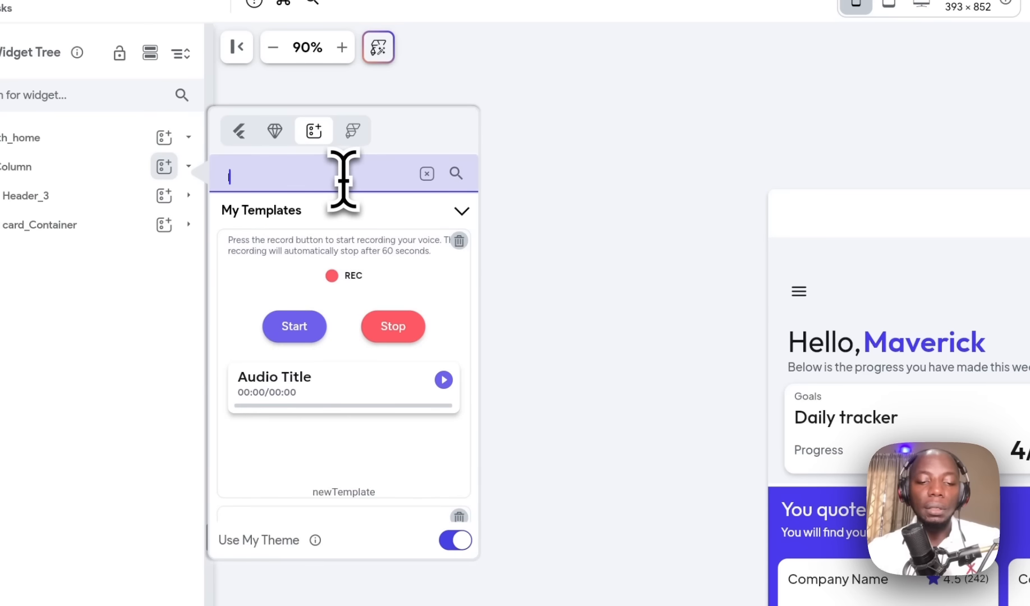
{"action": "type", "text": "list"}
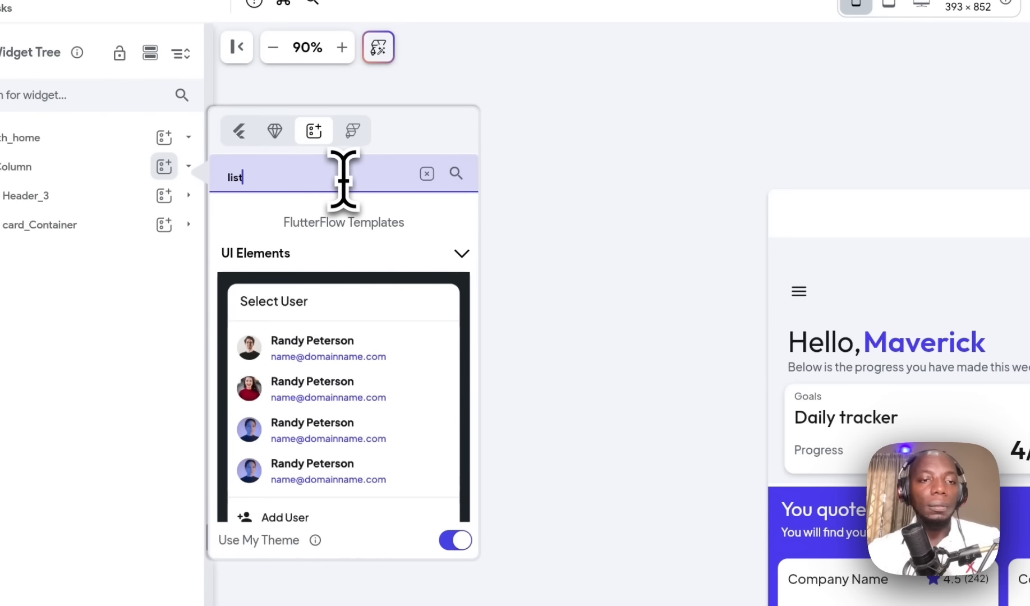
{"action": "scroll", "coordinate": [401, 456], "scroll_direction": "down", "scroll_amount": 5}
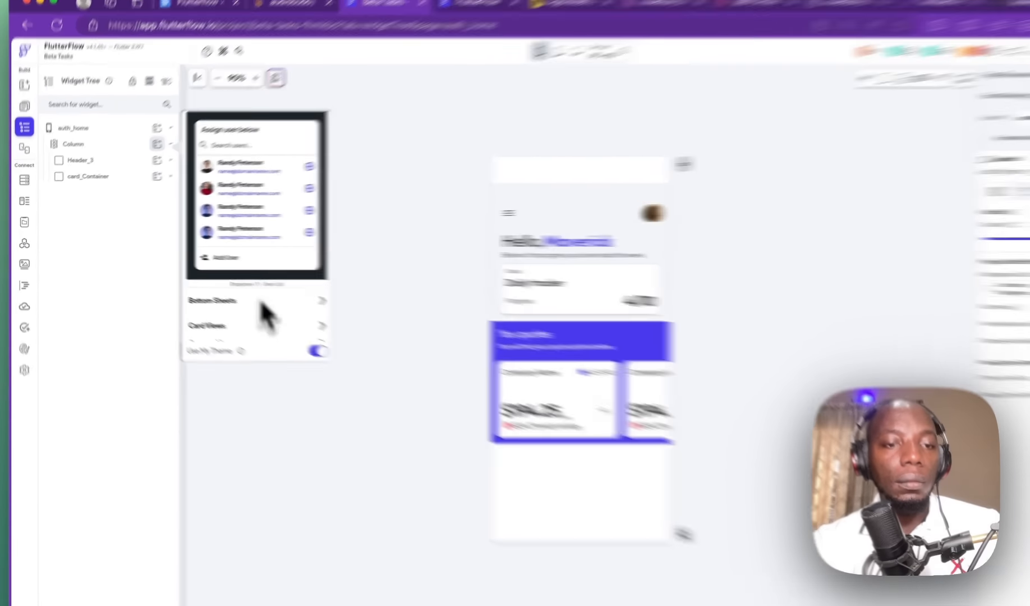
{"action": "left_click", "coordinate": [246, 317]}
{"action": "scroll", "coordinate": [252, 278], "scroll_direction": "down", "scroll_amount": 5}
{"action": "scroll", "coordinate": [498, 331], "scroll_direction": "up", "scroll_amount": 5}
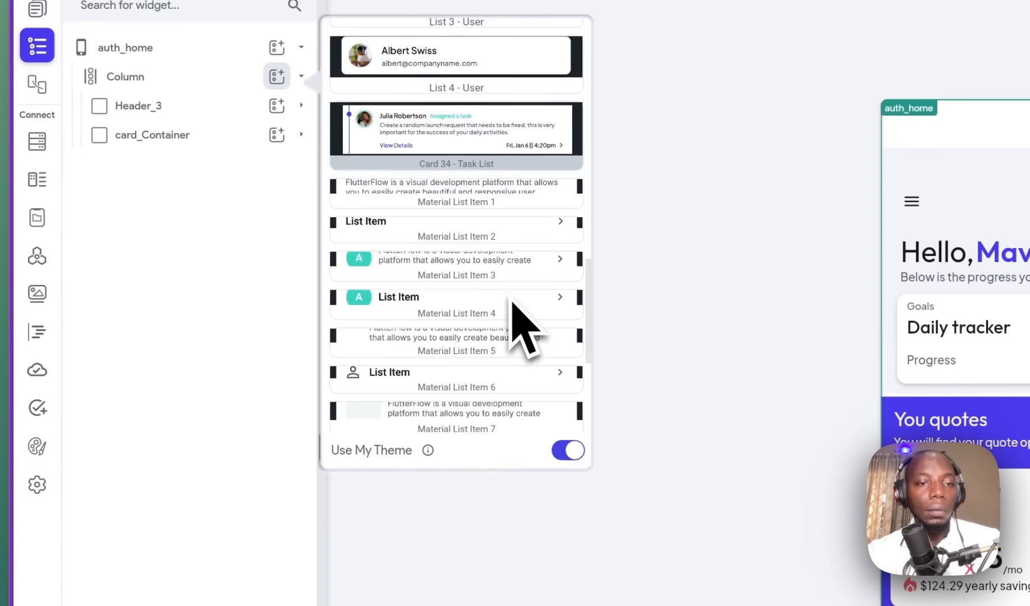
{"action": "scroll", "coordinate": [514, 305], "scroll_direction": "down", "scroll_amount": 5}
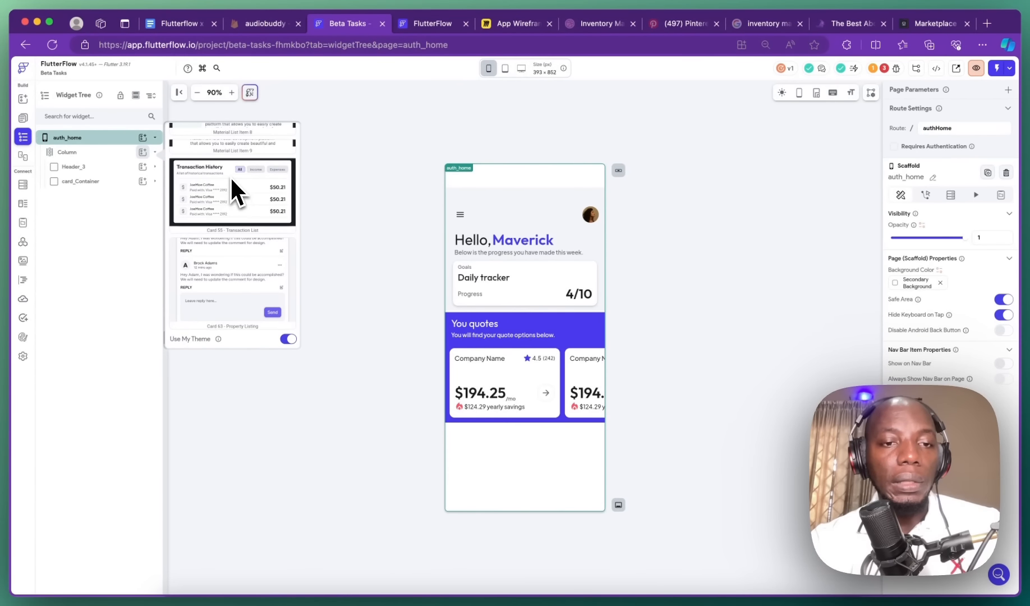
{"action": "scroll", "coordinate": [234, 224], "scroll_direction": "down", "scroll_amount": 1}
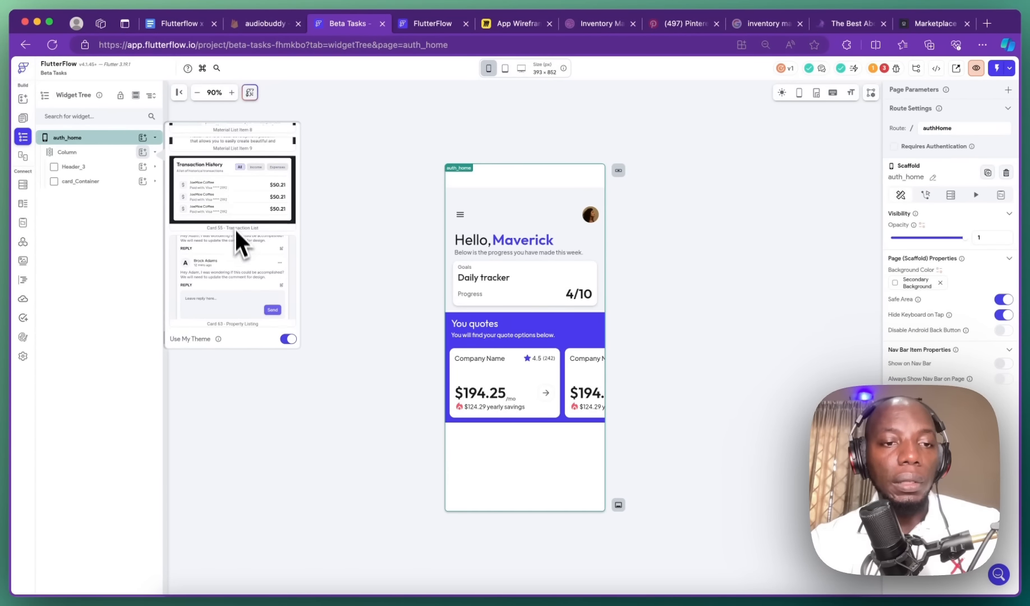
{"action": "left_click", "coordinate": [237, 208]}
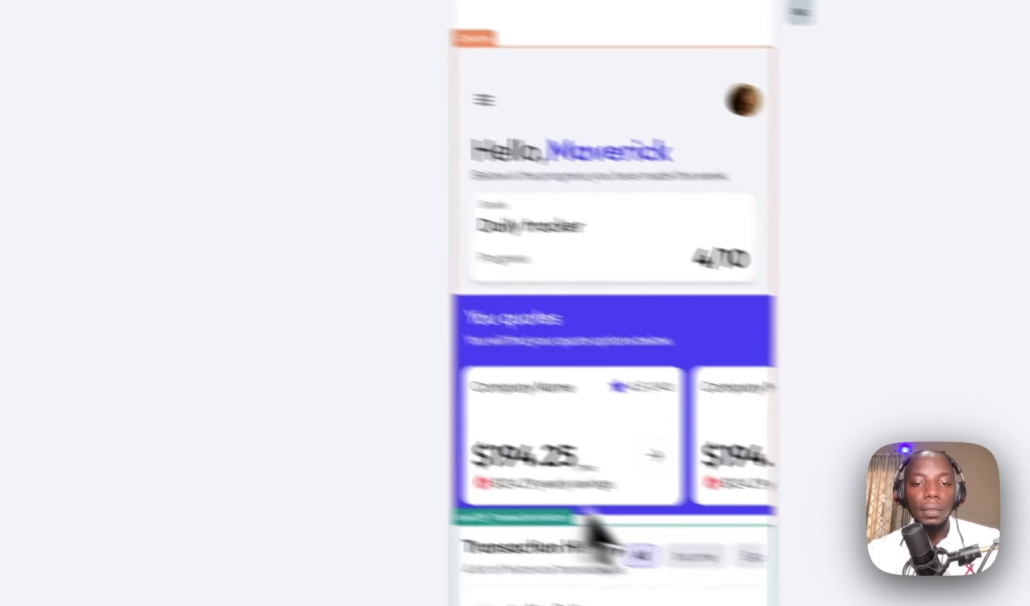
{"action": "left_click", "coordinate": [892, 339]}
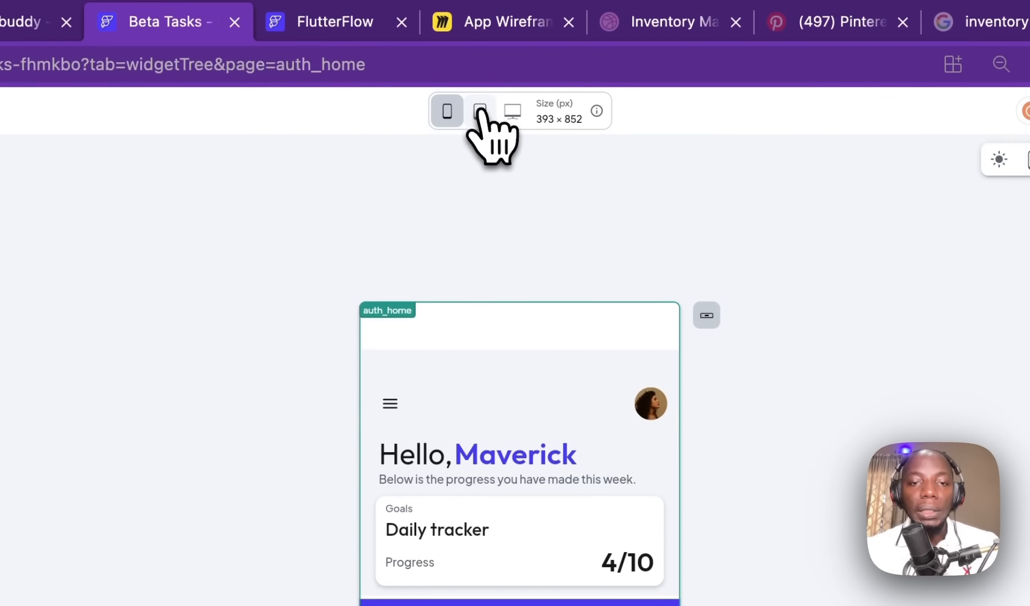
Step: At tablet preview, change the Transaction History card's width from 500 px to infinite (full width)
{"action": "left_click", "coordinate": [480, 111]}
{"action": "scroll", "coordinate": [545, 230], "scroll_direction": "down", "scroll_amount": 5}
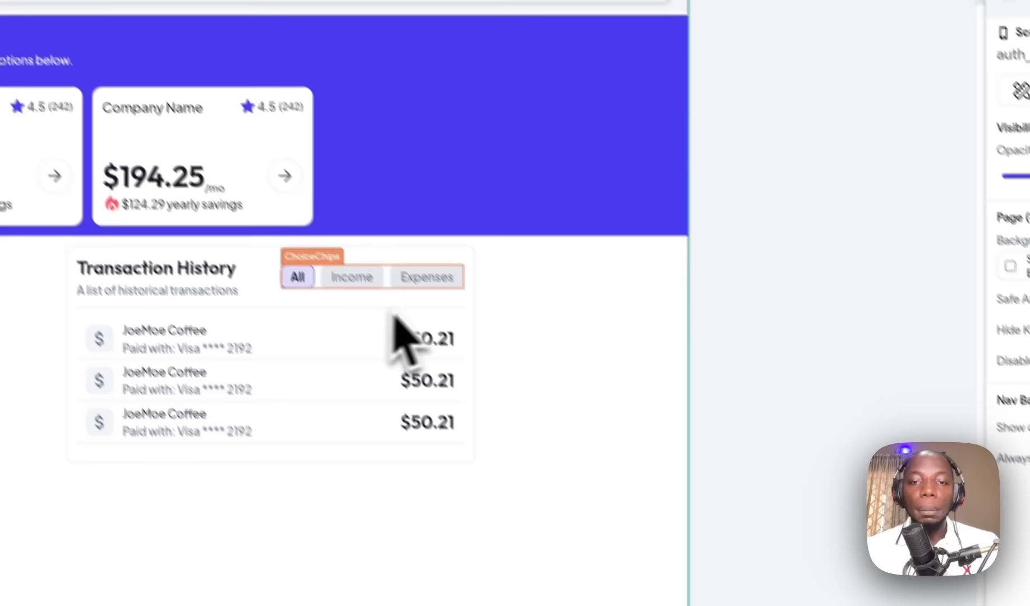
{"action": "left_click", "coordinate": [456, 258]}
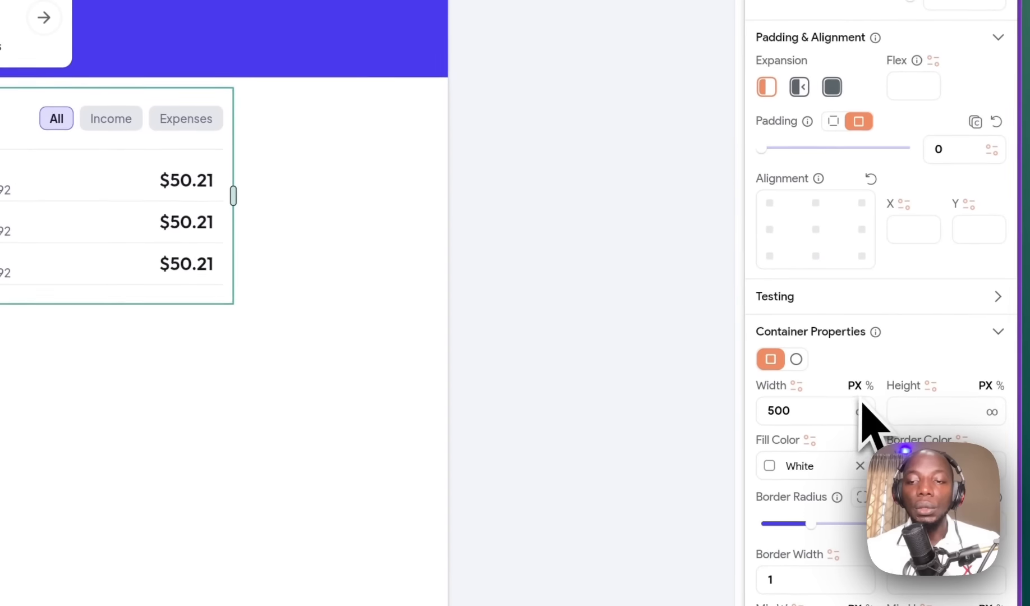
{"action": "left_click", "coordinate": [869, 416]}
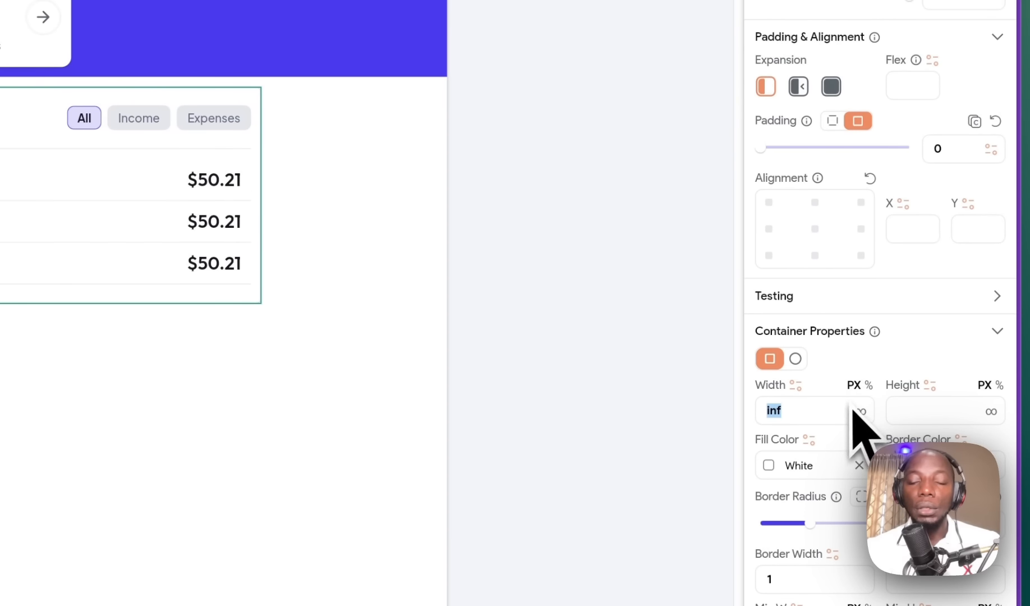
{"action": "left_click", "coordinate": [697, 319]}
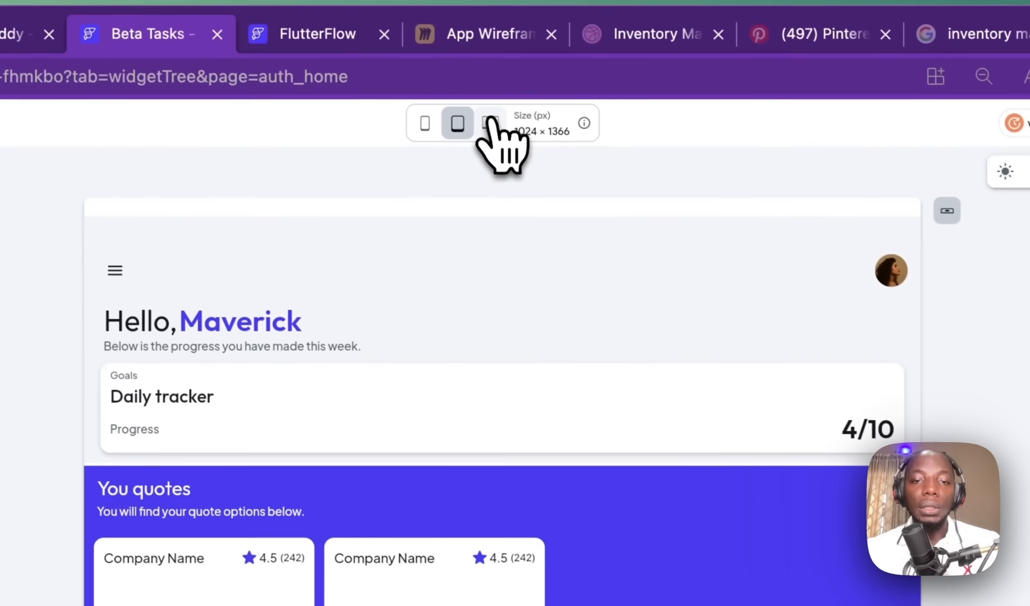
Step: Check the card at desktop and phone sizes, then go to Firebase Authentication sign-in methods
{"action": "left_click", "coordinate": [496, 126]}
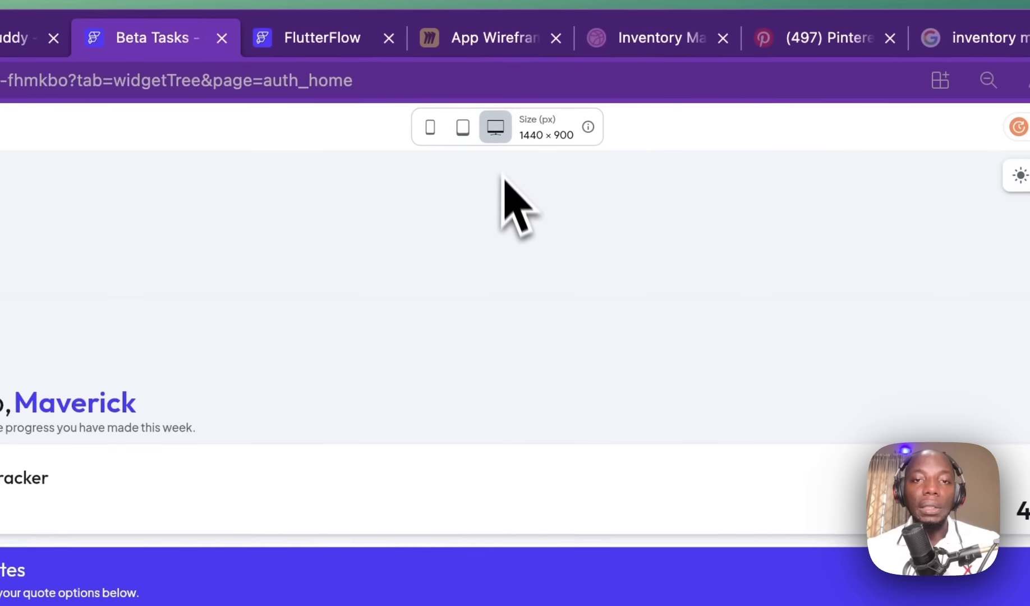
{"action": "left_click", "coordinate": [430, 128]}
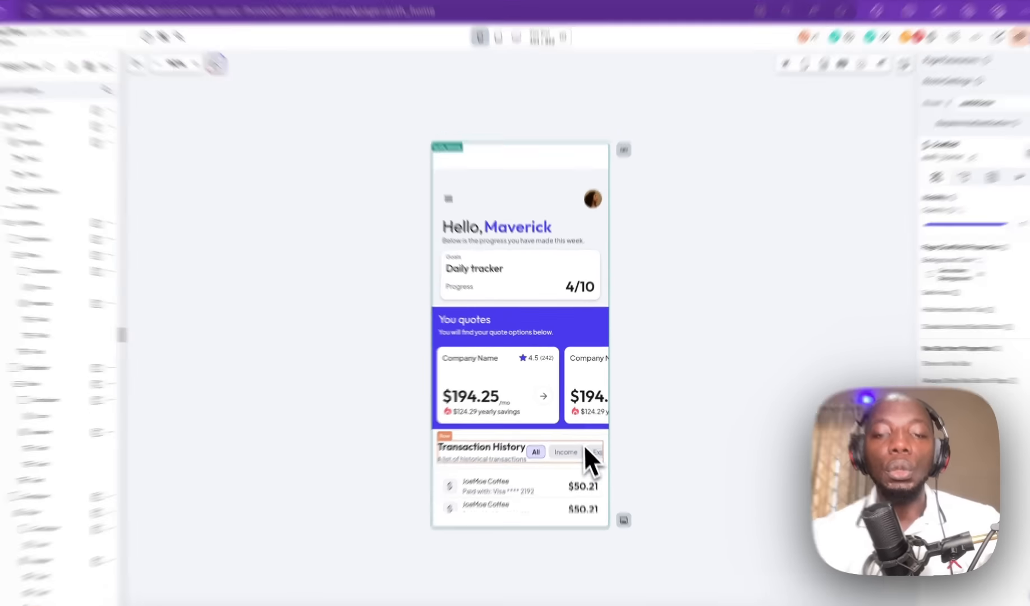
{"action": "left_click", "coordinate": [586, 432]}
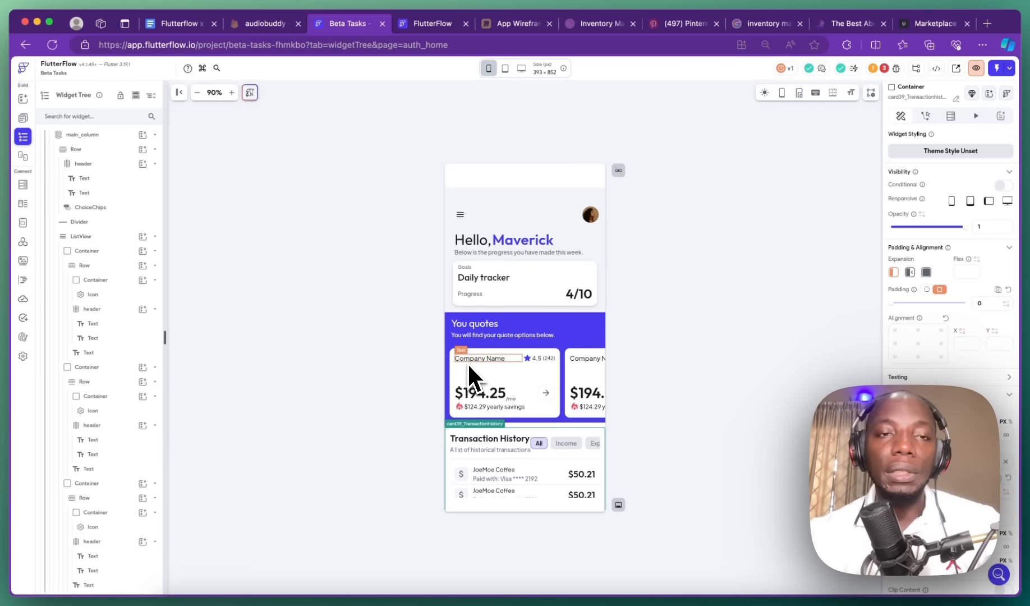
{"action": "left_click", "coordinate": [268, 24]}
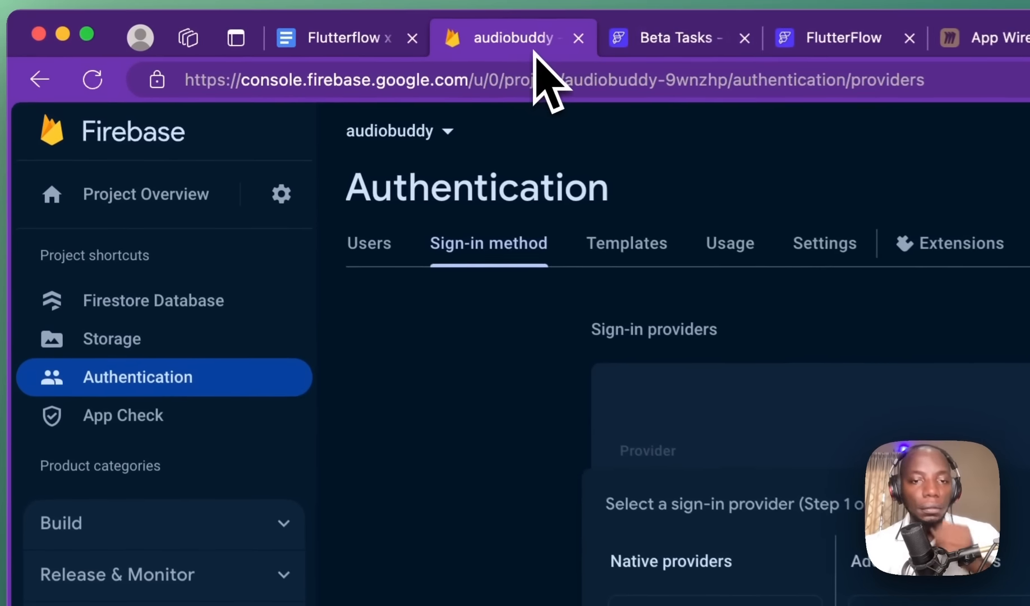
Step: Tick 'Using templates, widgets and flows' in the Flutterflow Docs checklist and return to Beta Tasks
{"action": "left_click", "coordinate": [583, 36]}
{"action": "left_click", "coordinate": [387, 39]}
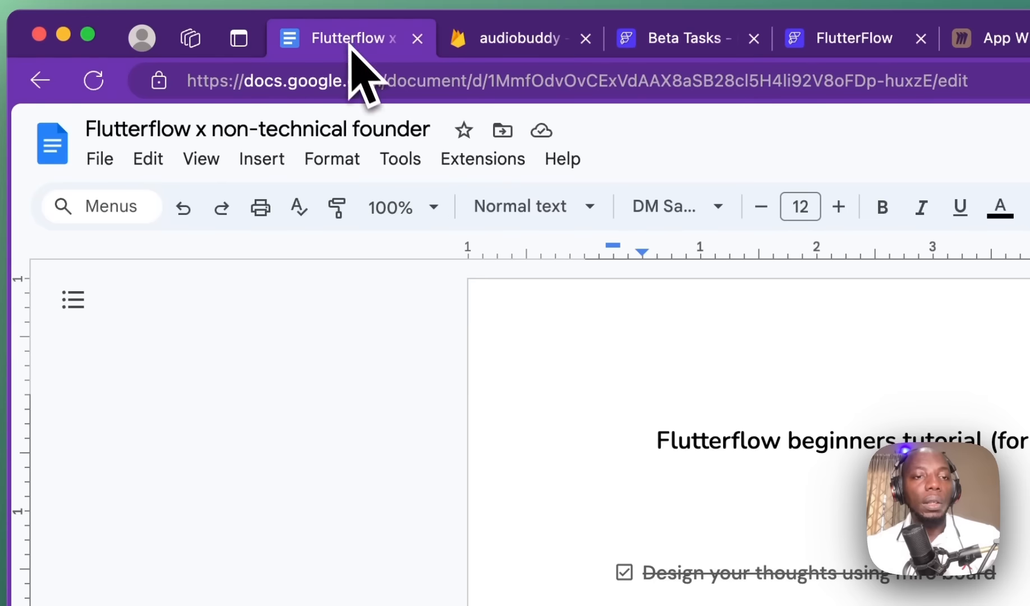
{"action": "left_click", "coordinate": [525, 426]}
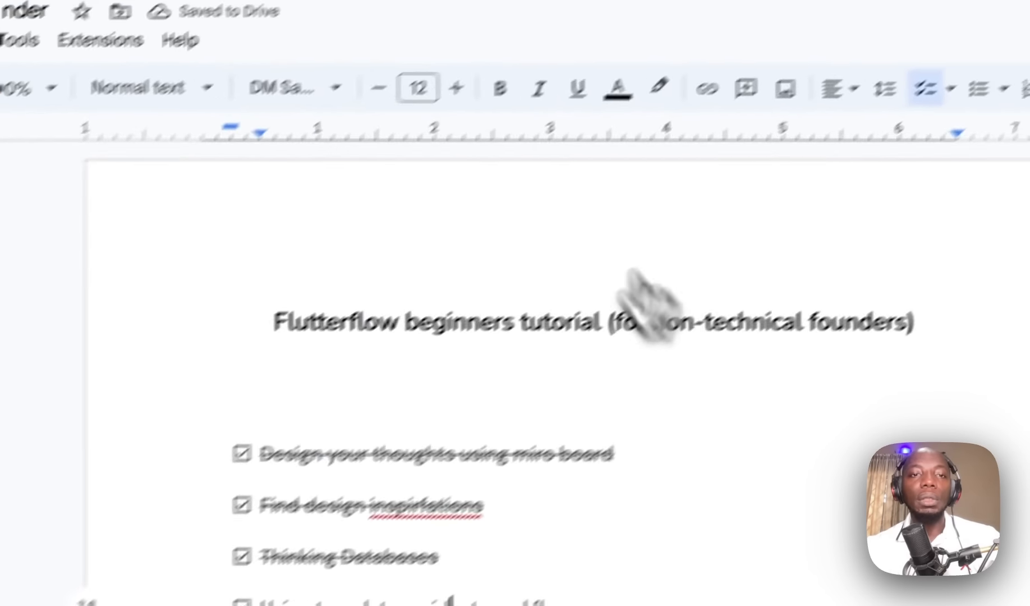
{"action": "left_click", "coordinate": [724, 25]}
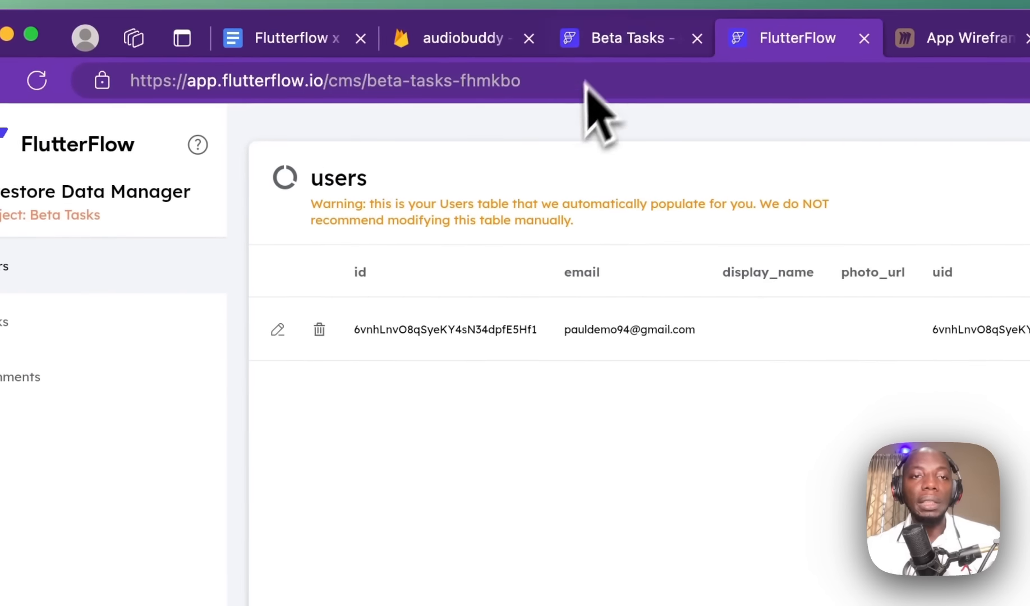
{"action": "left_click", "coordinate": [624, 39]}
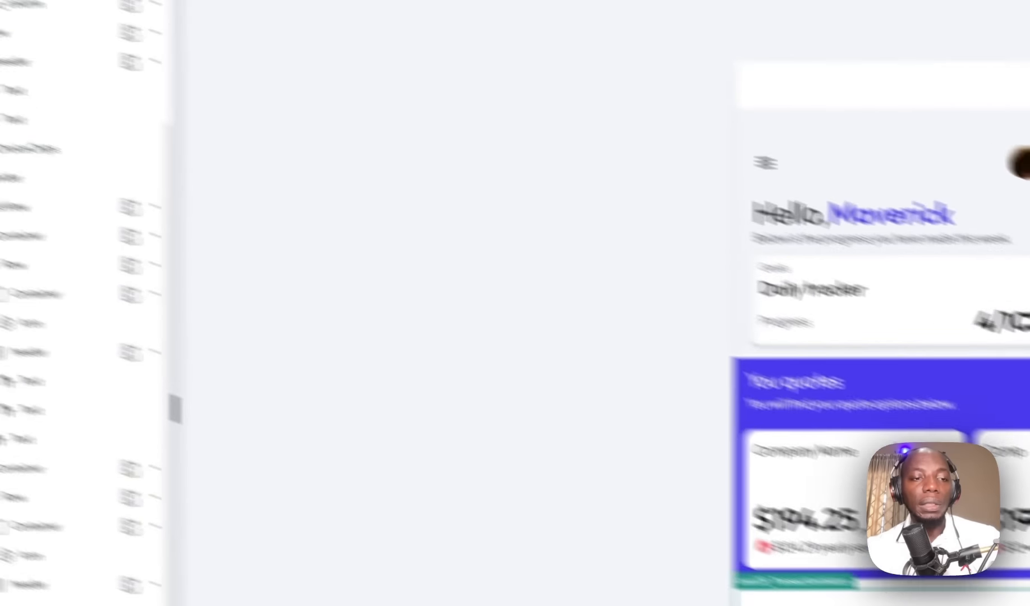
Step: Turn on Enable Stripe Payments in the project's Stripe settings and begin on the test key fields
{"action": "left_click", "coordinate": [28, 494]}
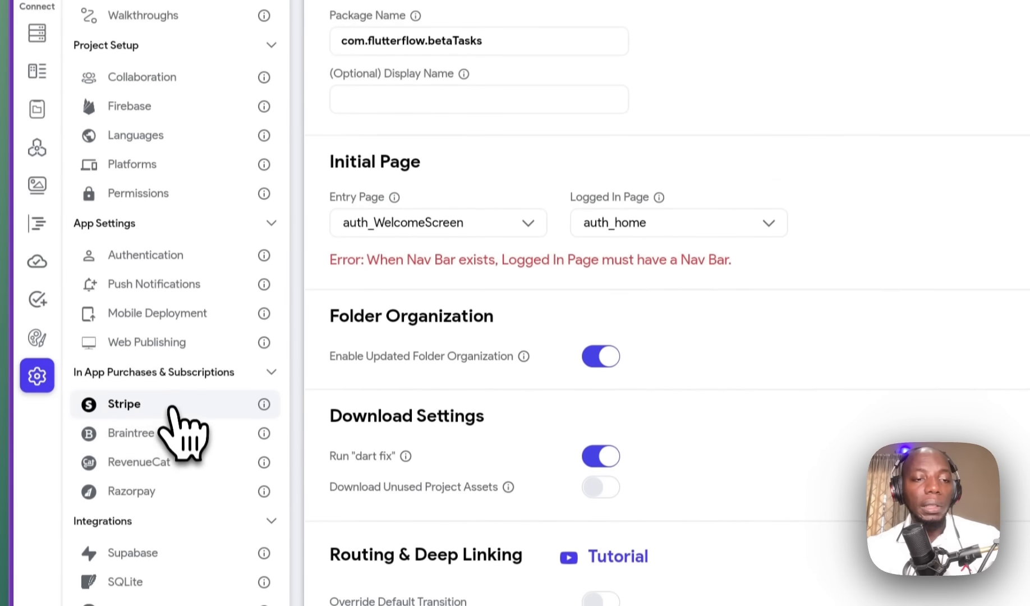
{"action": "left_click", "coordinate": [170, 407]}
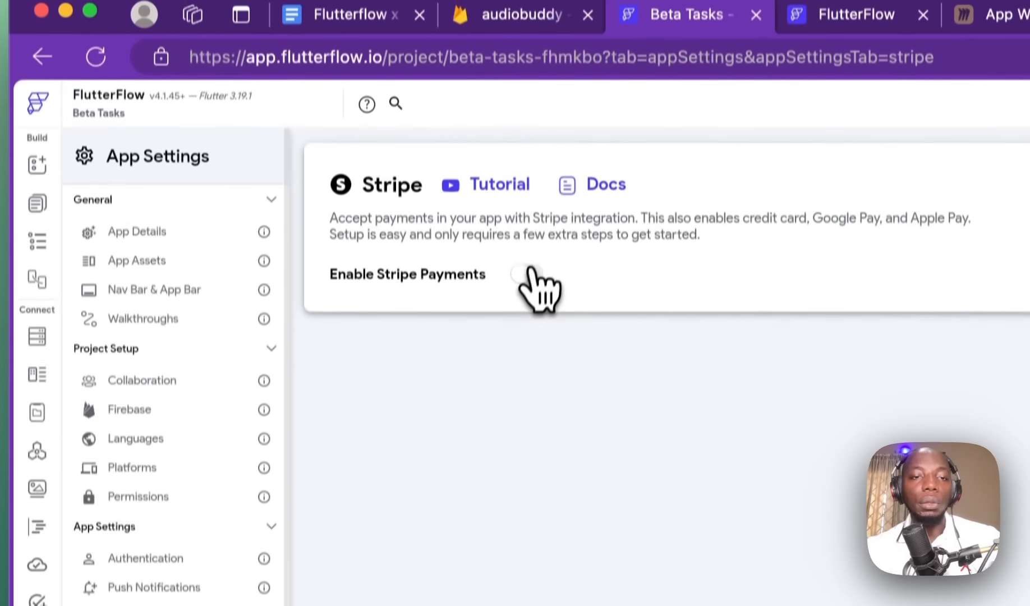
{"action": "left_click", "coordinate": [527, 276]}
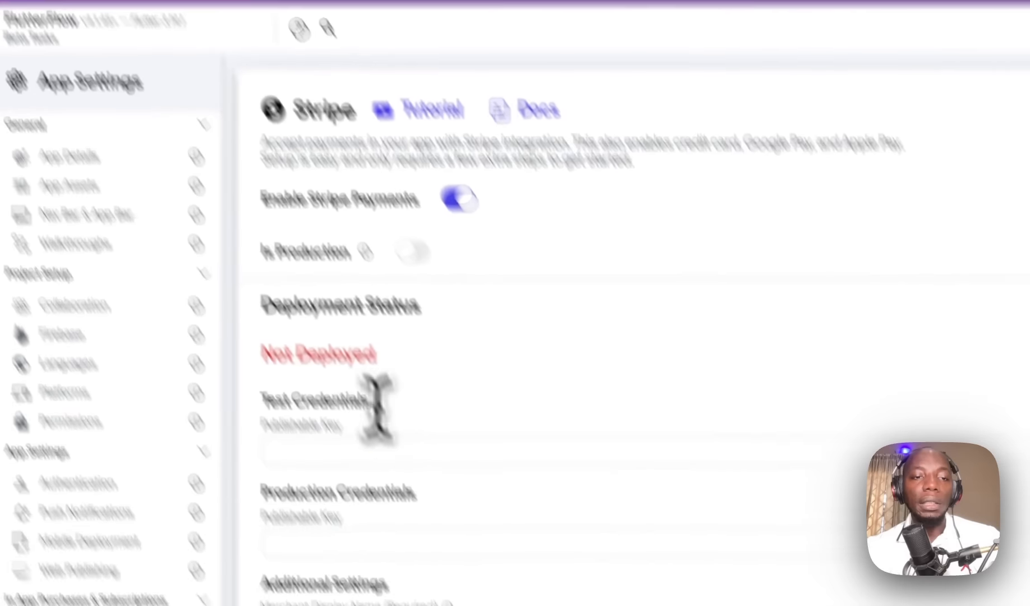
{"action": "left_click", "coordinate": [451, 551]}
{"action": "left_click", "coordinate": [756, 292]}
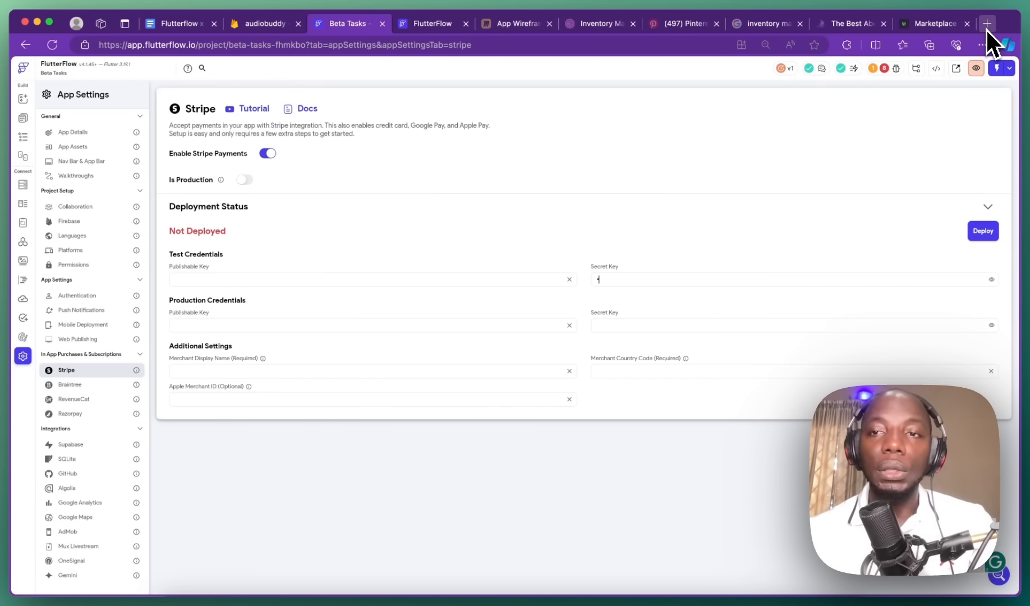
Step: Copy the test API keys from the Stripe dashboard and check the test publishable and secret keys
{"action": "left_click", "coordinate": [987, 25]}
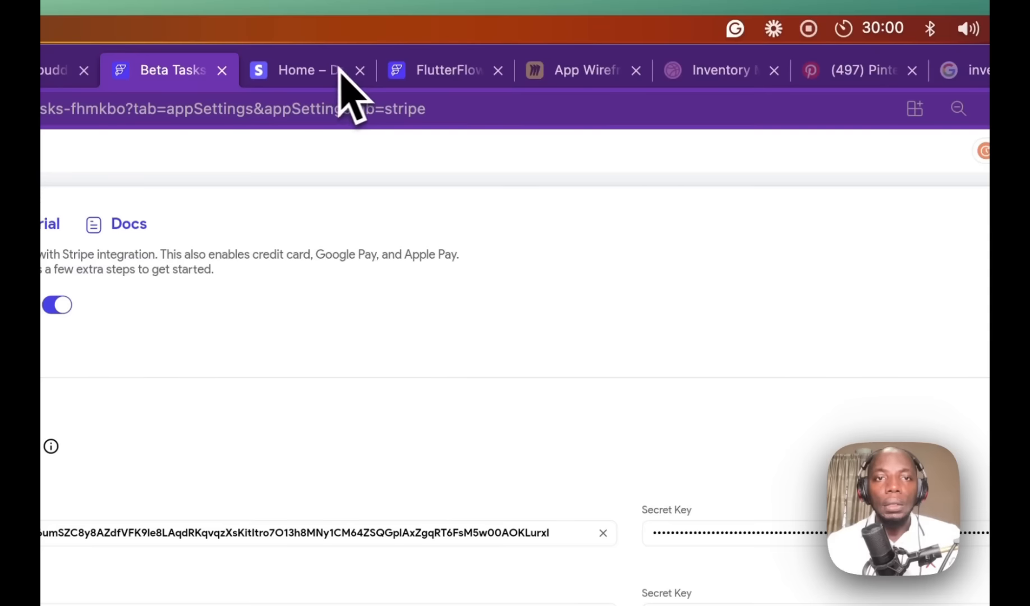
{"action": "left_click", "coordinate": [317, 73]}
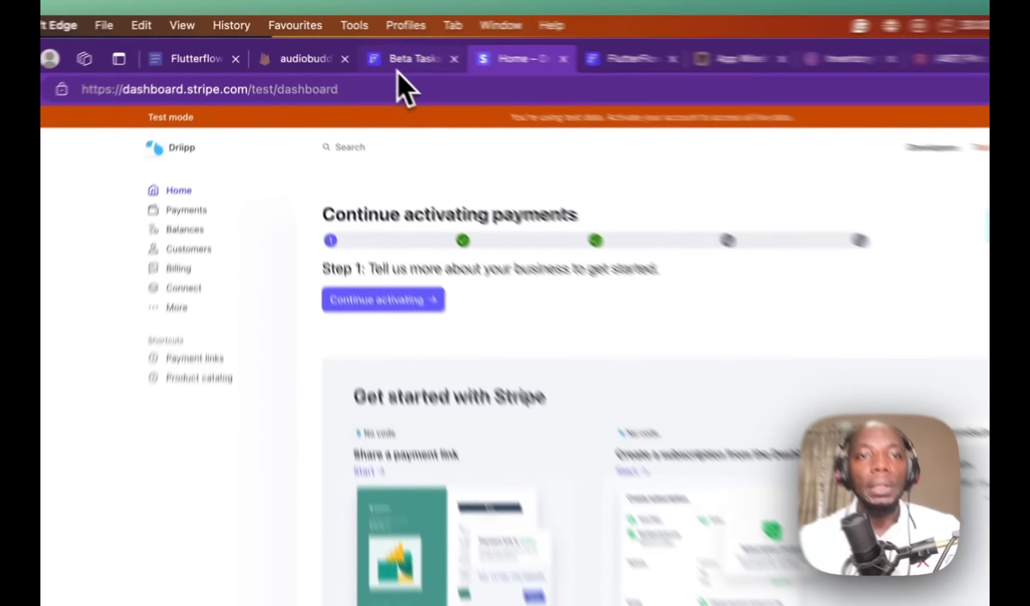
{"action": "left_click", "coordinate": [398, 70]}
{"action": "double_click", "coordinate": [293, 257]}
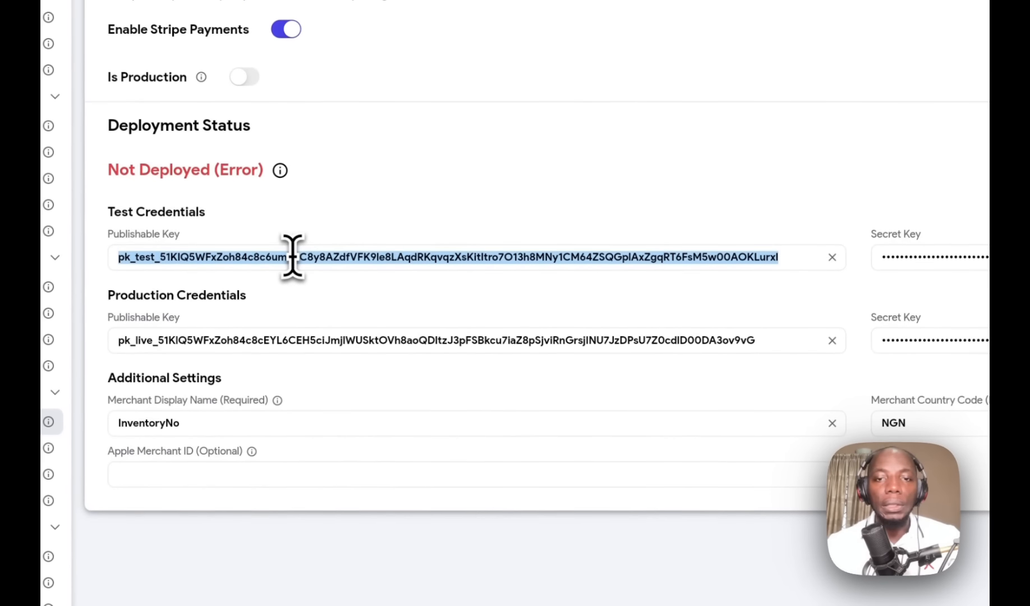
{"action": "left_click", "coordinate": [293, 256]}
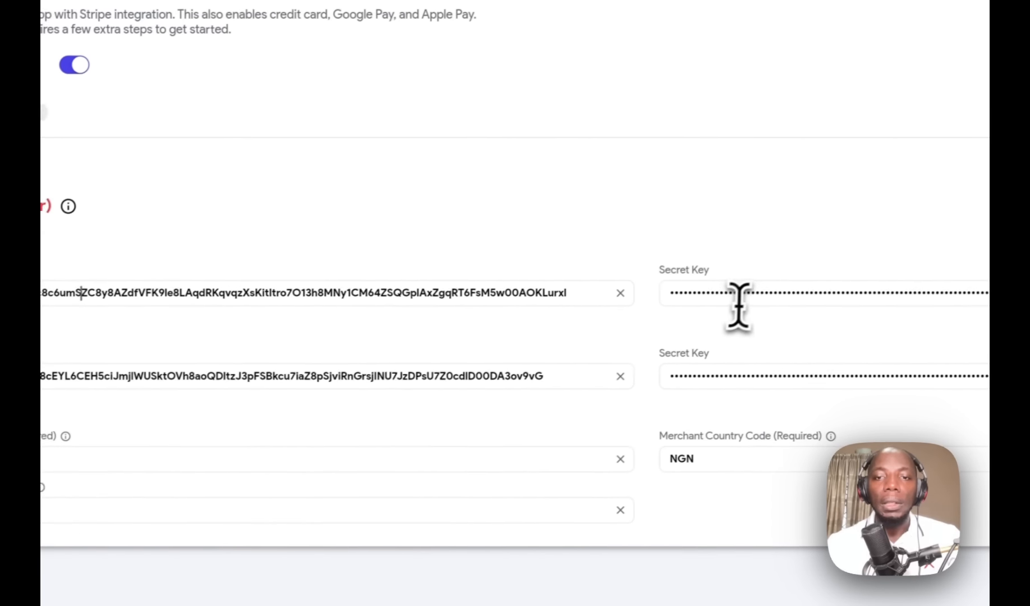
{"action": "double_click", "coordinate": [737, 293]}
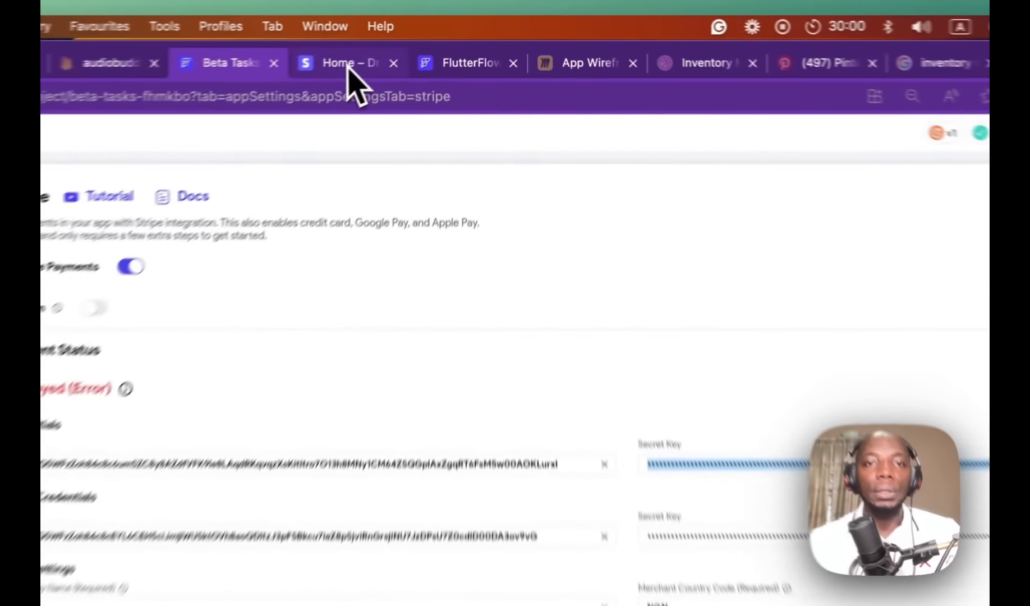
Step: Switch Stripe to live mode and enter the production Secret Key under Production Credentials
{"action": "left_click", "coordinate": [433, 40]}
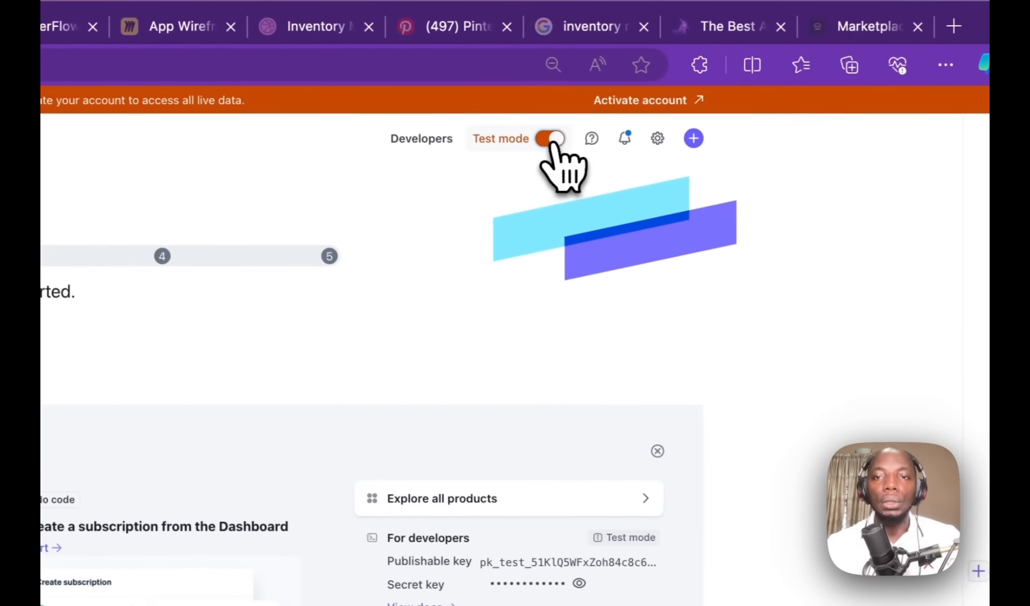
{"action": "left_click", "coordinate": [551, 142]}
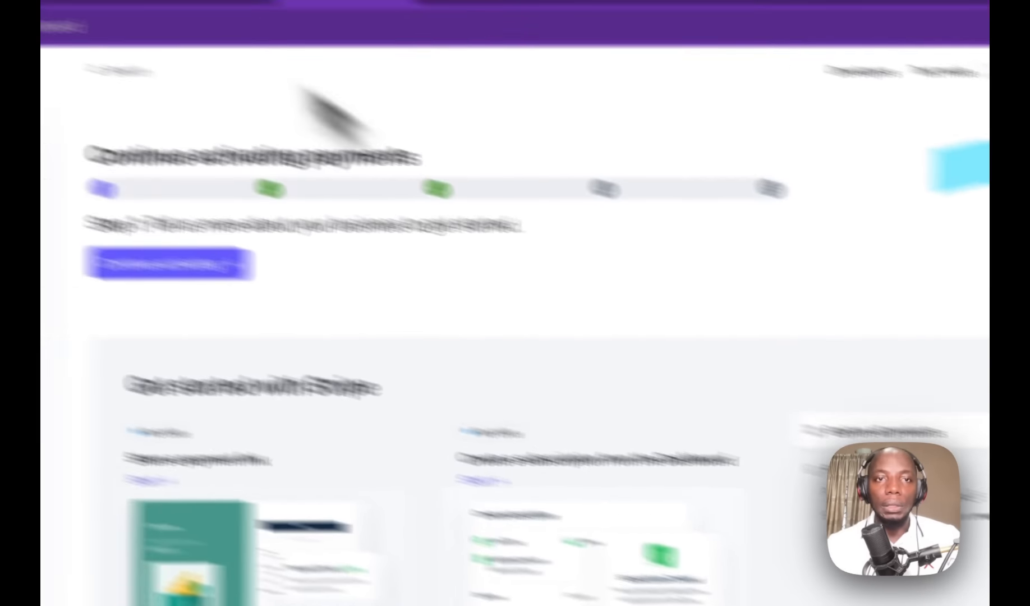
{"action": "left_click", "coordinate": [494, 70]}
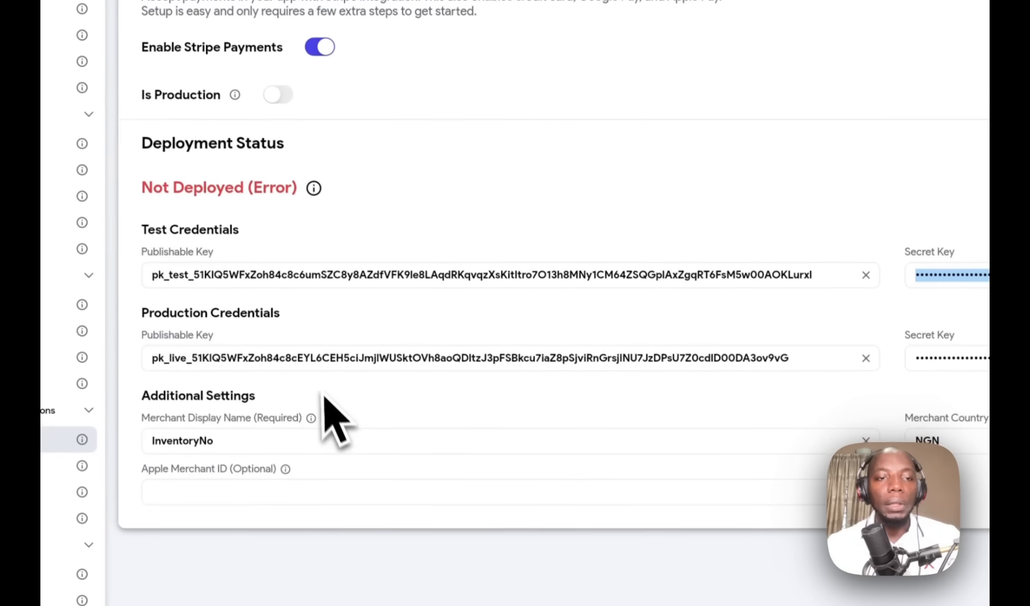
{"action": "left_click", "coordinate": [319, 358]}
{"action": "left_click", "coordinate": [965, 358]}
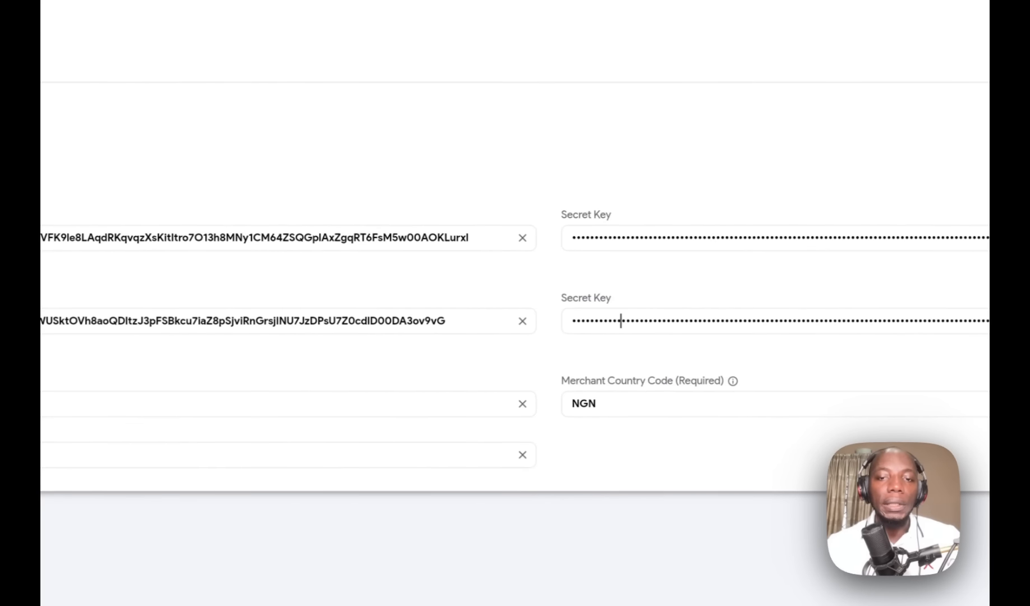
Step: Change the Stripe merchant country code from NGN to USD
{"action": "left_click_drag", "start_coordinate": [653, 409], "coordinate": [517, 396]}
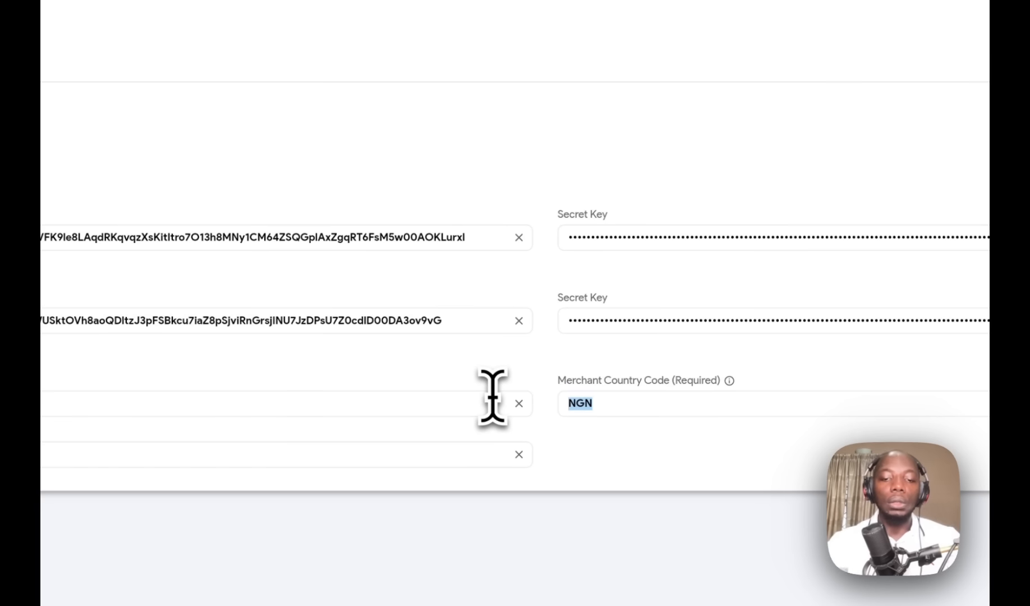
{"action": "type", "text": "Us"}
{"action": "key", "text": "BackSpace"}
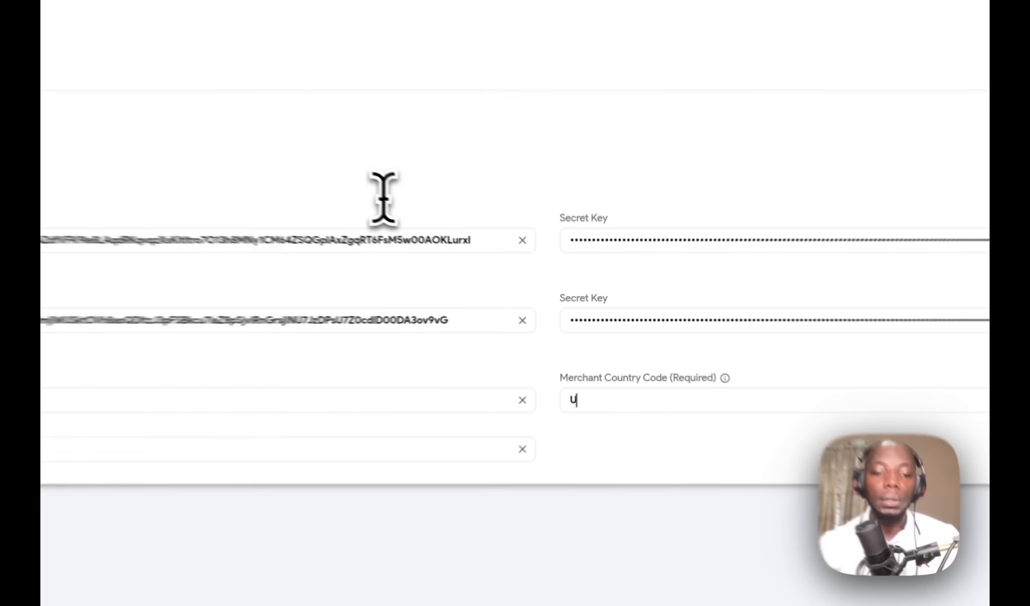
{"action": "type", "text": "S"}
{"action": "type", "text": "D"}
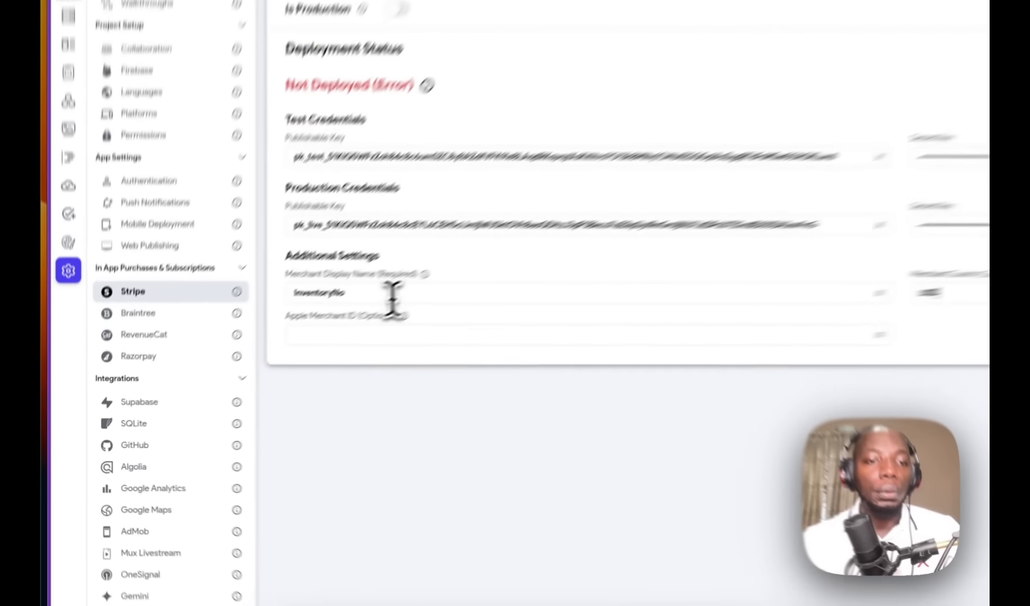
Step: Leave the merchant display name and Apple Merchant ID unchanged and return to the Class Details page
{"action": "left_click_drag", "start_coordinate": [269, 361], "coordinate": [193, 366]}
{"action": "left_click", "coordinate": [437, 257]}
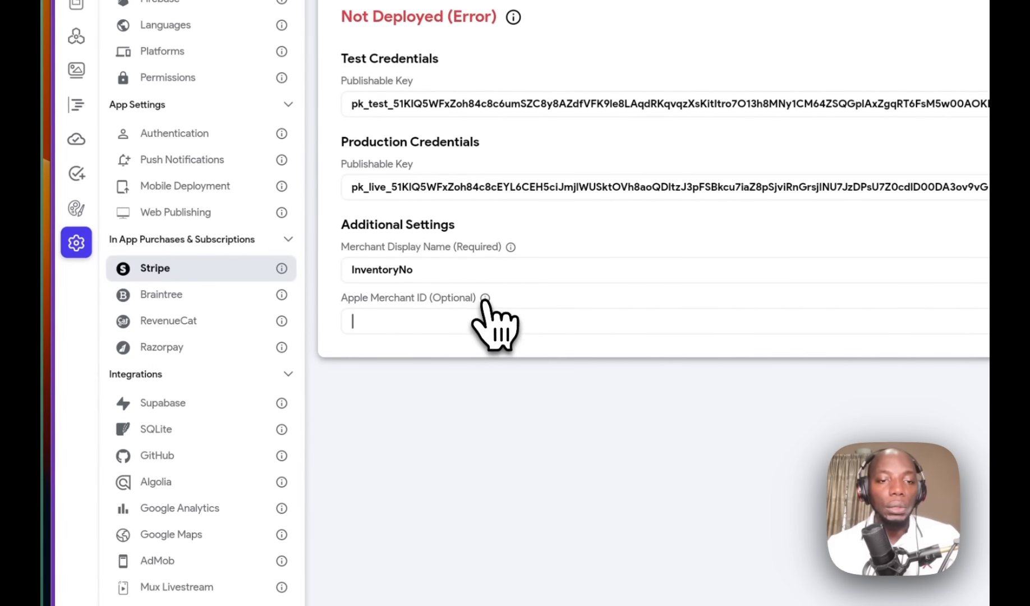
{"action": "mouse_move", "coordinate": [484, 301]}
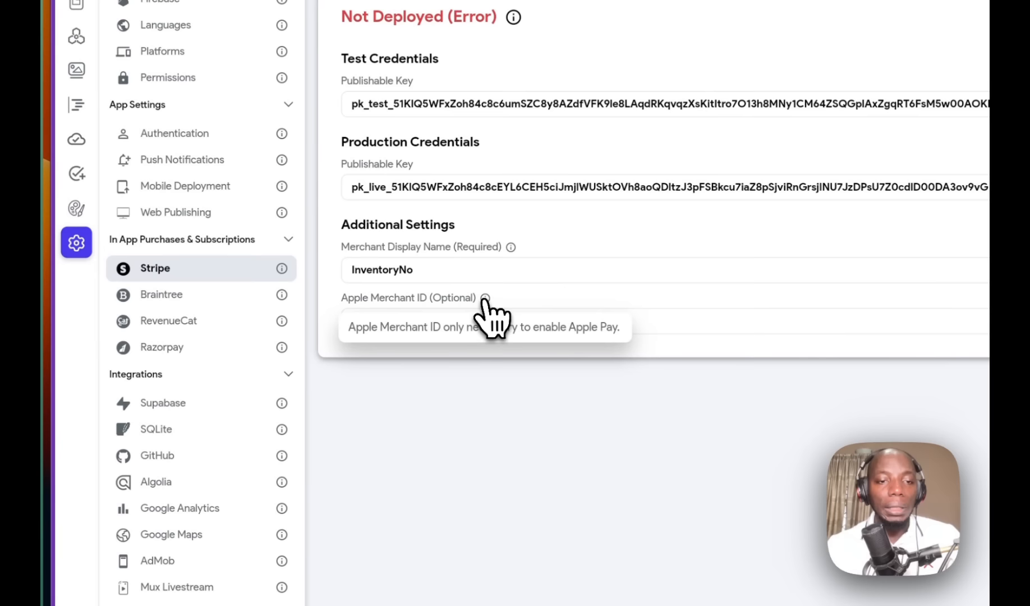
{"action": "left_click_drag", "start_coordinate": [429, 328], "coordinate": [599, 332]}
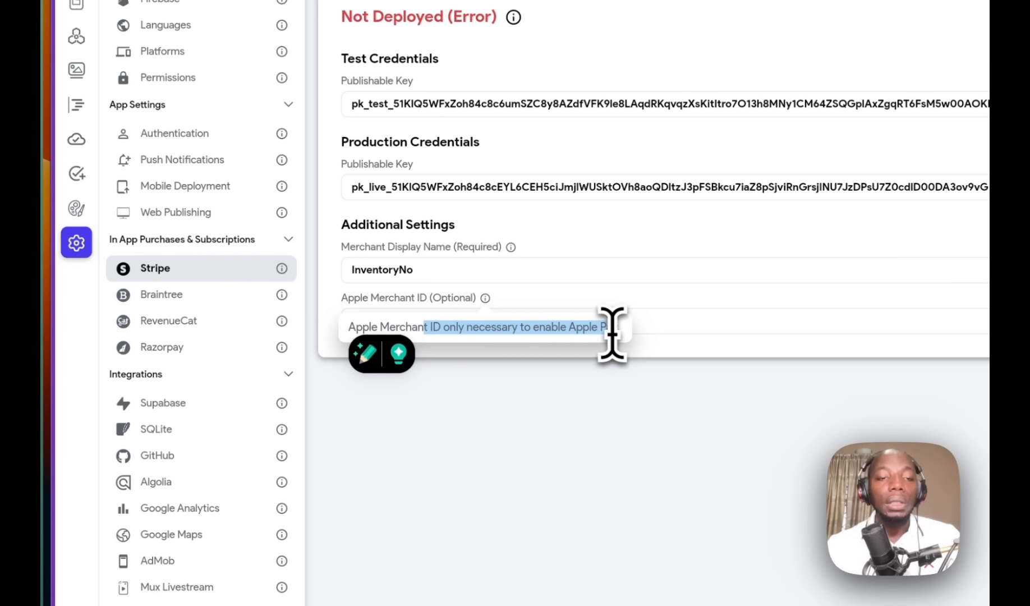
{"action": "mouse_move", "coordinate": [487, 306]}
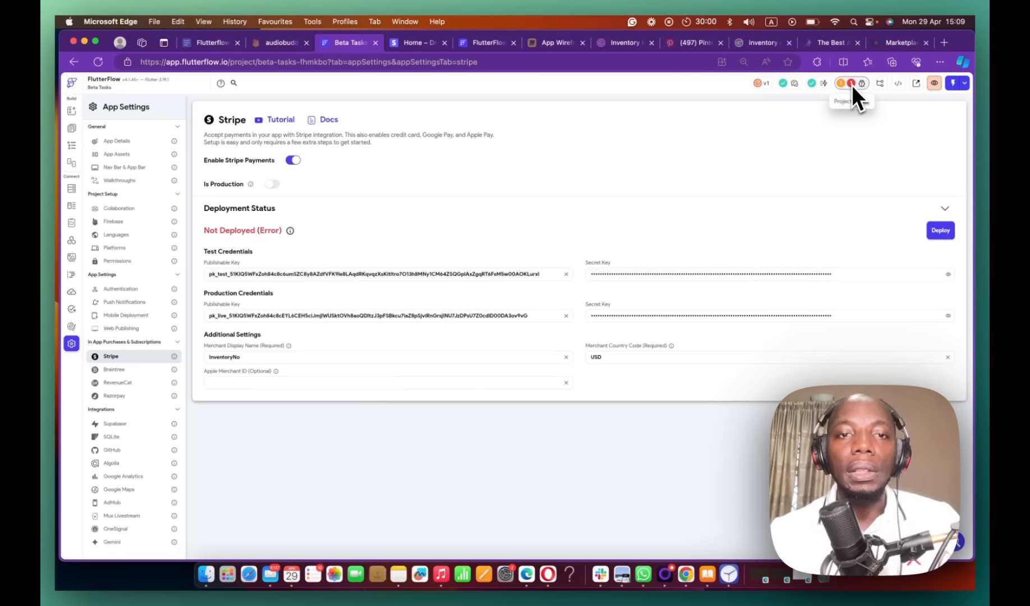
{"action": "left_click", "coordinate": [71, 128]}
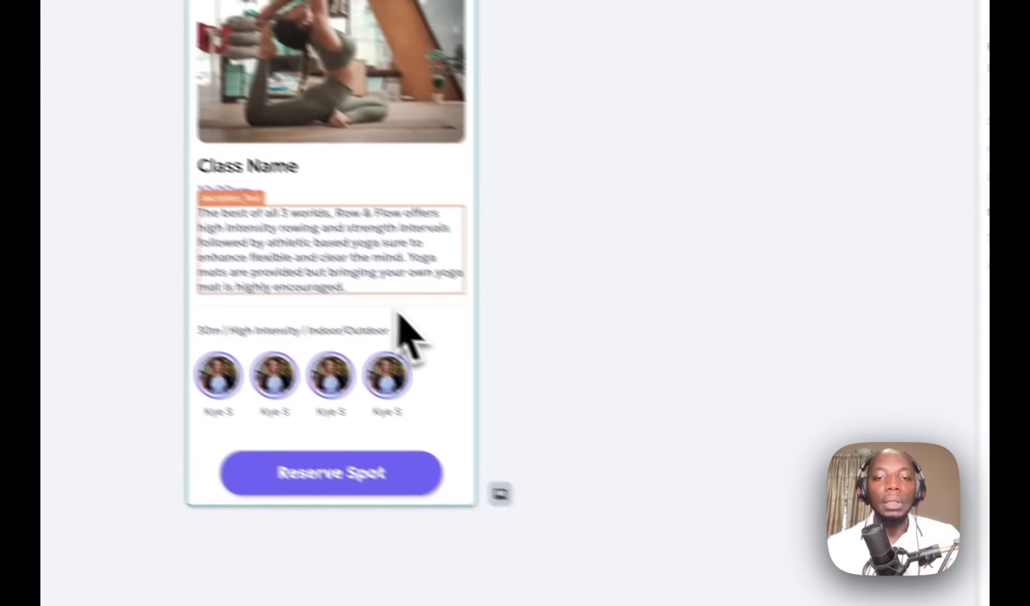
Step: Add a Stripe Payment on-tap action to the Reserve Spot button
{"action": "left_click", "coordinate": [313, 456]}
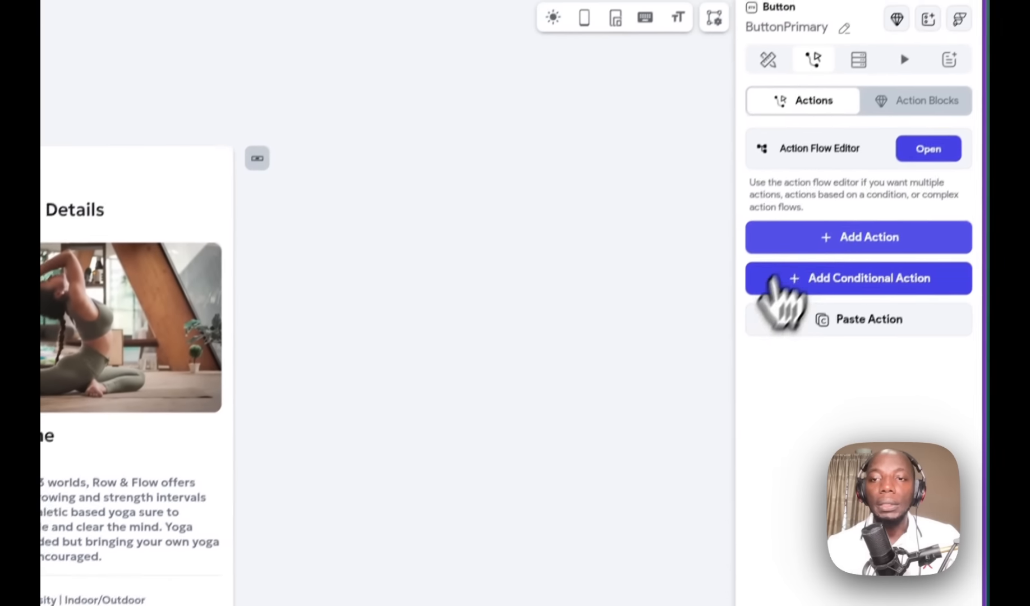
{"action": "left_click", "coordinate": [805, 236]}
{"action": "left_click", "coordinate": [917, 167]}
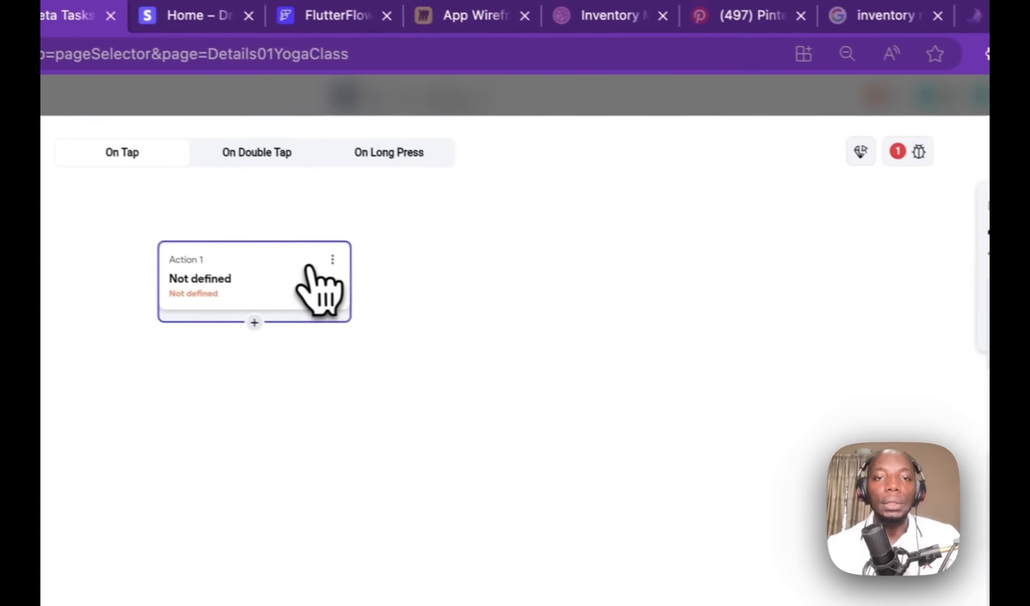
{"action": "left_click", "coordinate": [319, 289]}
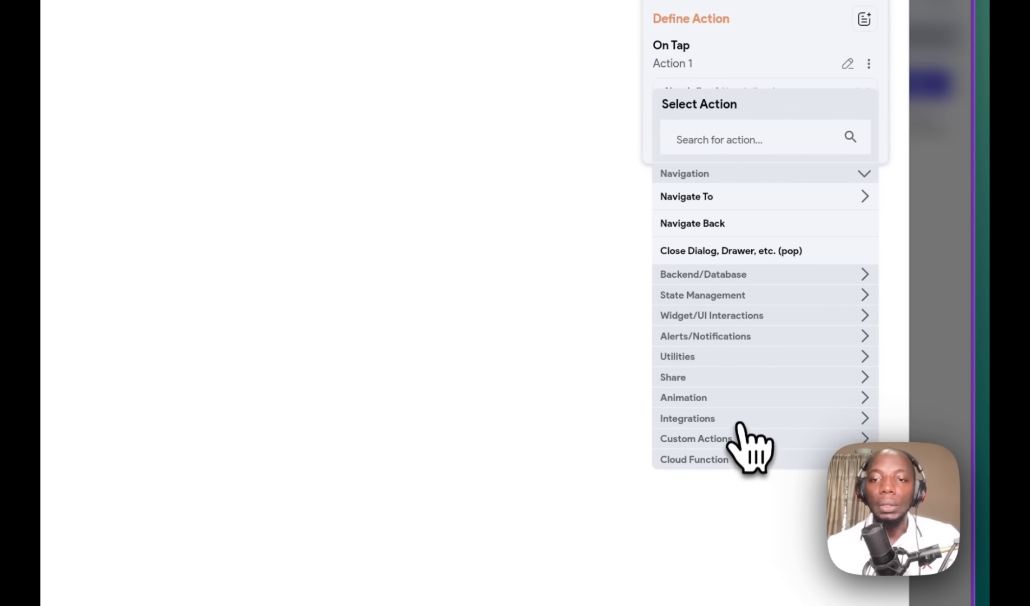
{"action": "left_click", "coordinate": [739, 416]}
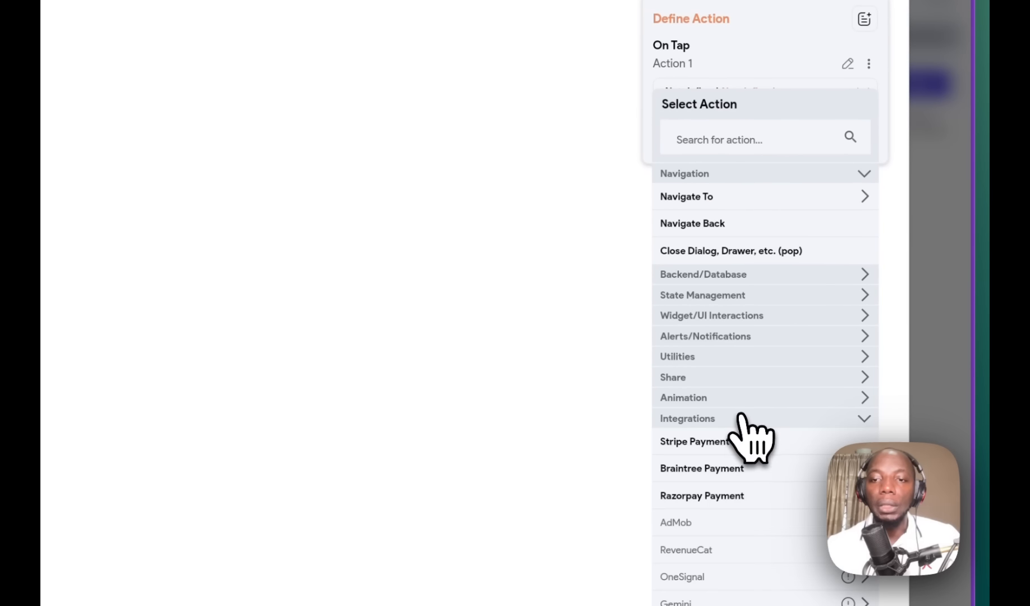
{"action": "left_click", "coordinate": [719, 443]}
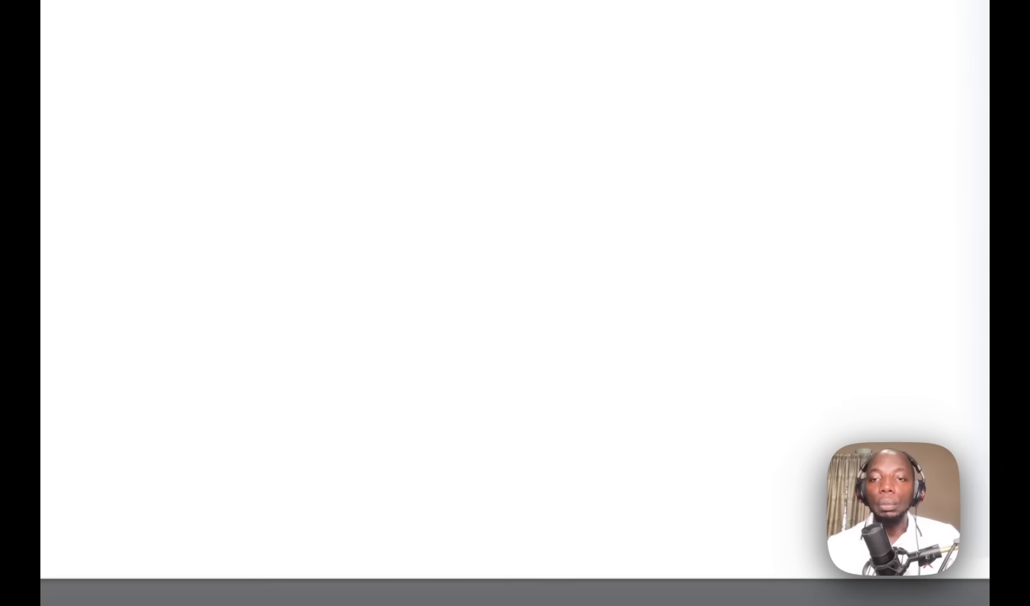
Step: Enter USD as the Stripe Payment currency code
{"action": "left_click", "coordinate": [731, 221]}
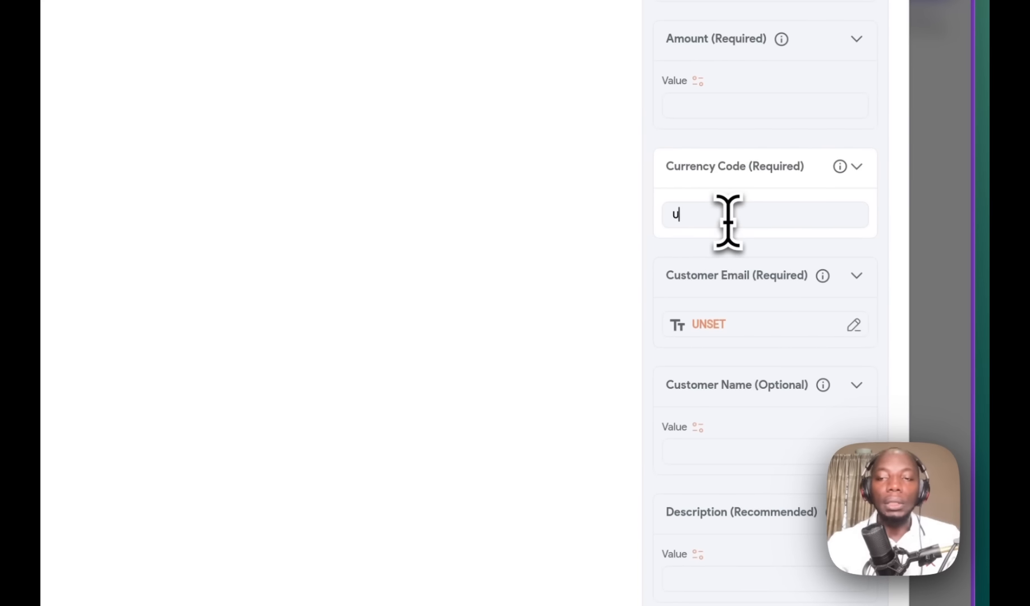
{"action": "type", "text": "Usd"}
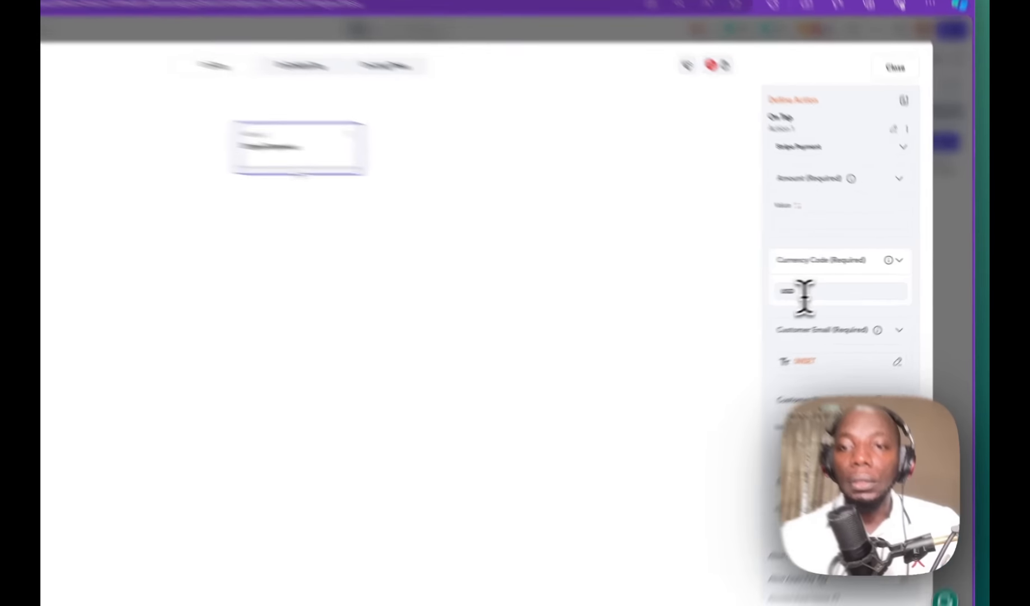
{"action": "left_click_drag", "start_coordinate": [836, 287], "coordinate": [801, 292]}
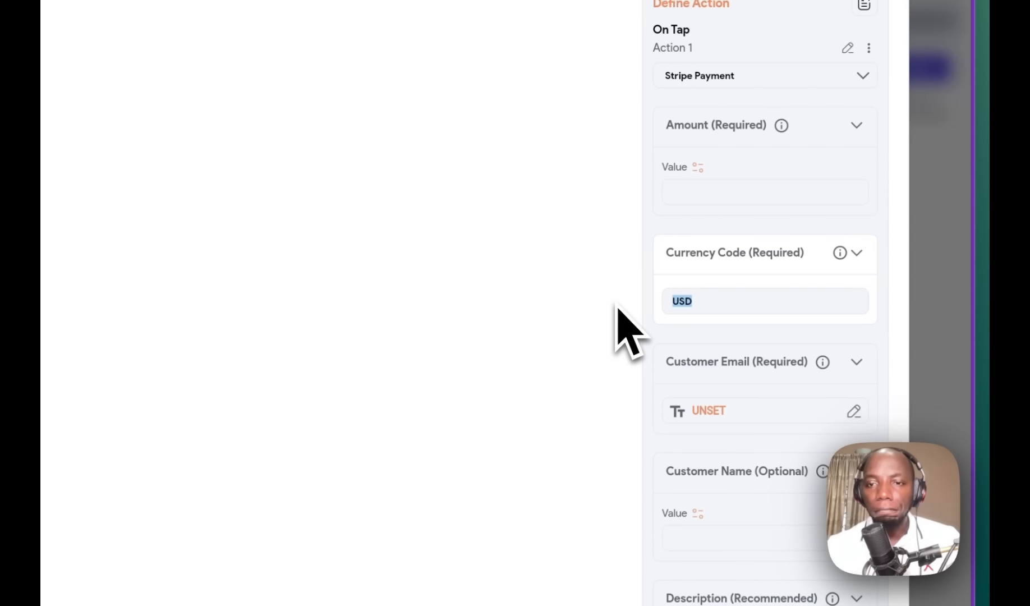
{"action": "type", "text": "us"}
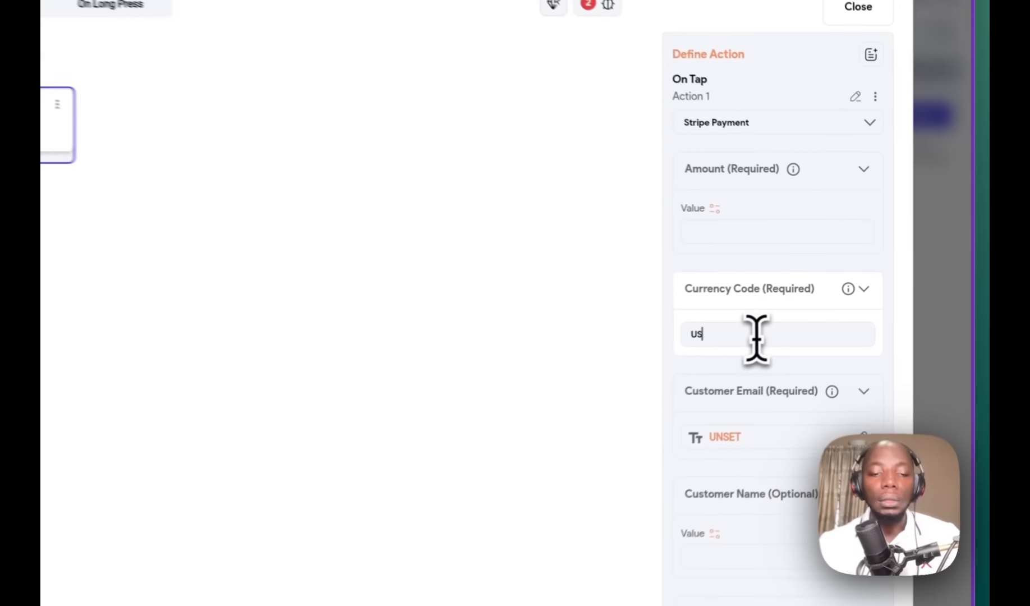
{"action": "key", "text": "BackSpace"}
{"action": "key", "text": "BackSpace"}
{"action": "type", "text": "USD"}
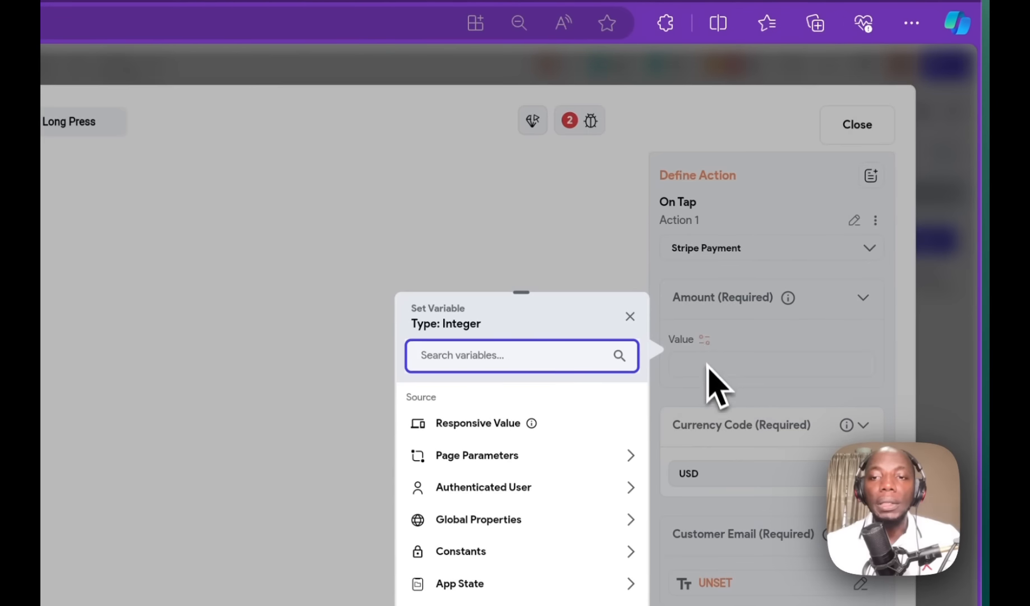
Step: Set the customer email to the authenticated user's Email
{"action": "left_click", "coordinate": [703, 364]}
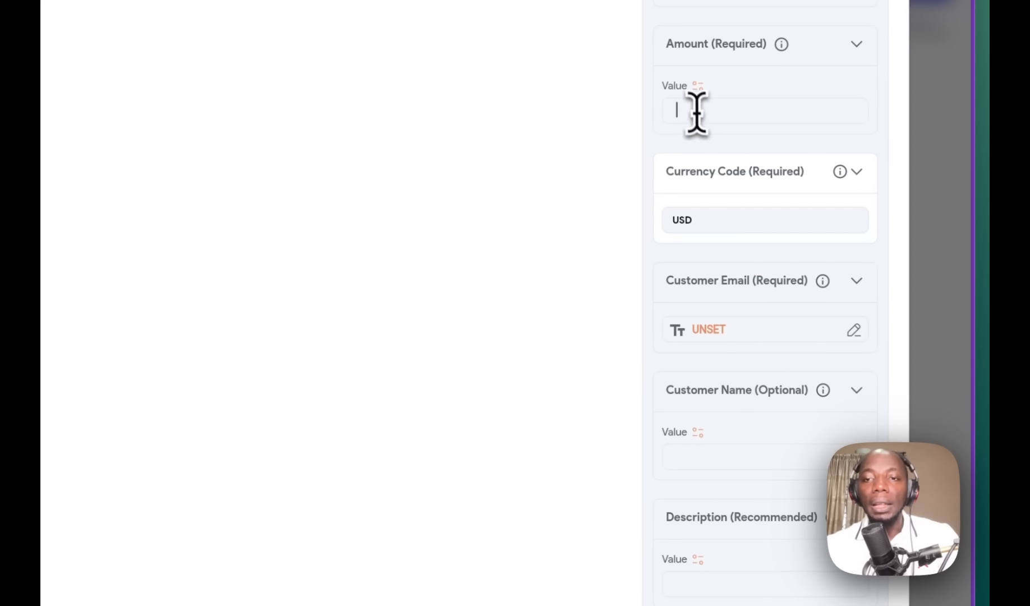
{"action": "left_click", "coordinate": [705, 333]}
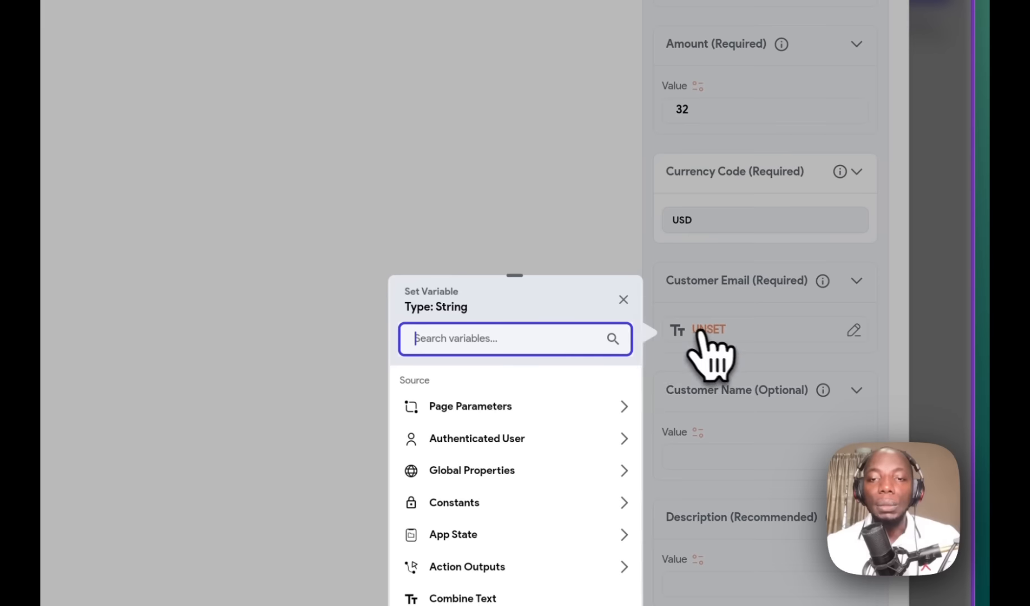
{"action": "left_click", "coordinate": [567, 460]}
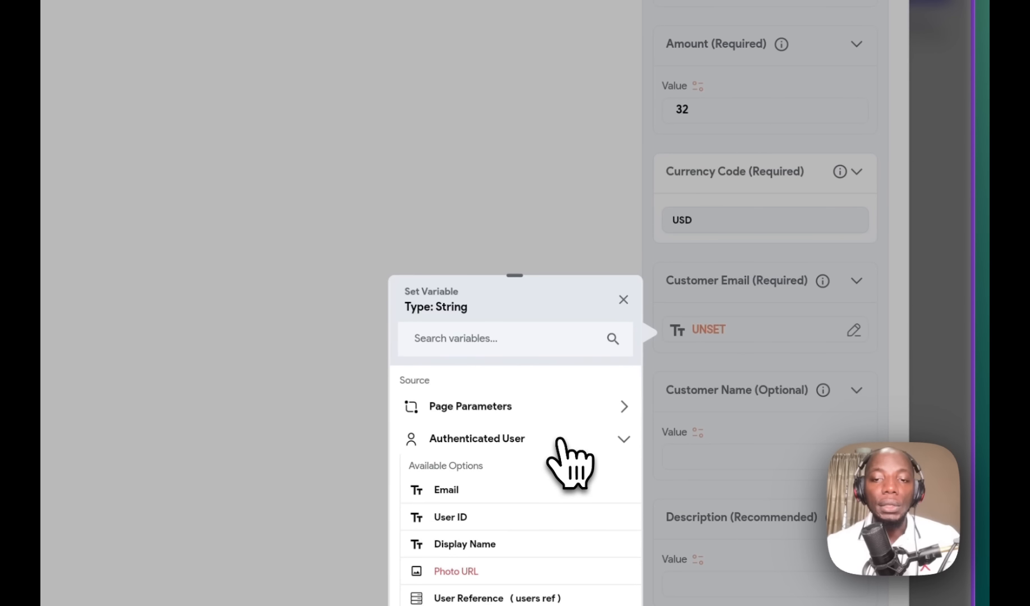
{"action": "left_click", "coordinate": [449, 490]}
Step: Set the customer name to the authenticated user's Display Name
{"action": "scroll", "coordinate": [729, 482], "scroll_direction": "down", "scroll_amount": 3}
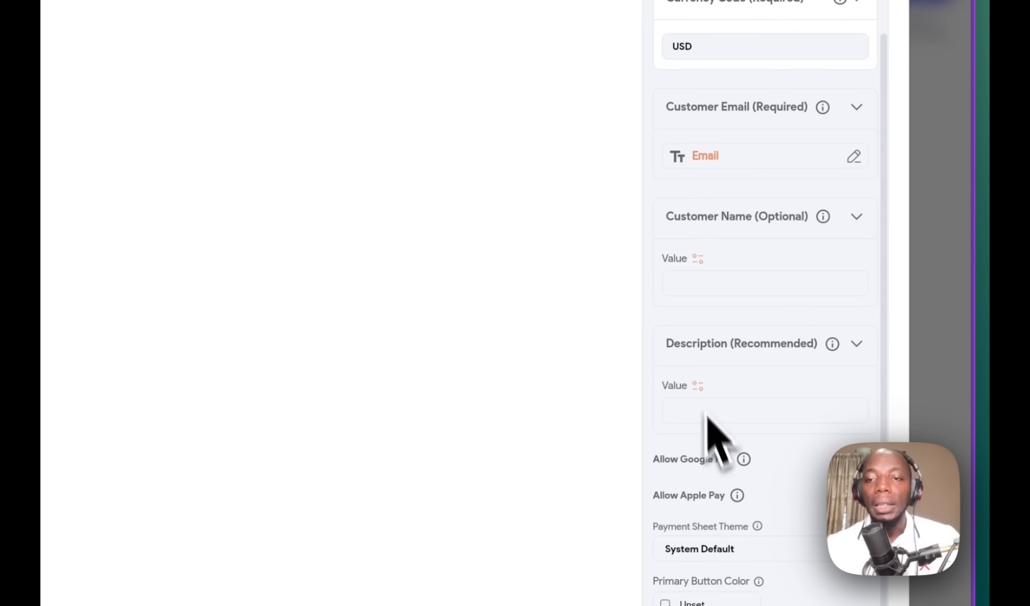
{"action": "left_click", "coordinate": [697, 260]}
{"action": "left_click", "coordinate": [539, 373]}
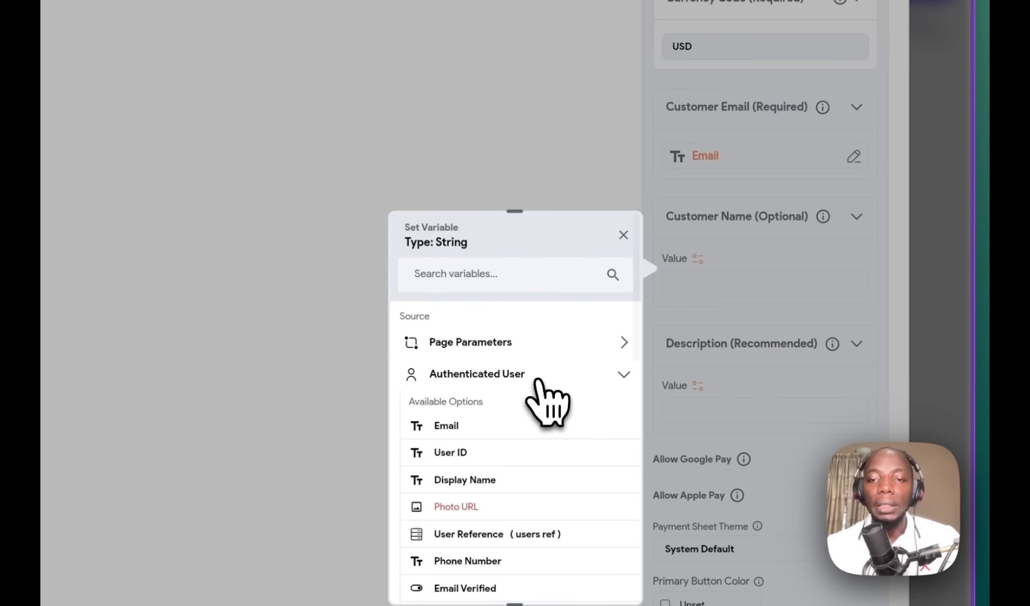
{"action": "scroll", "coordinate": [494, 449], "scroll_direction": "down", "scroll_amount": 2}
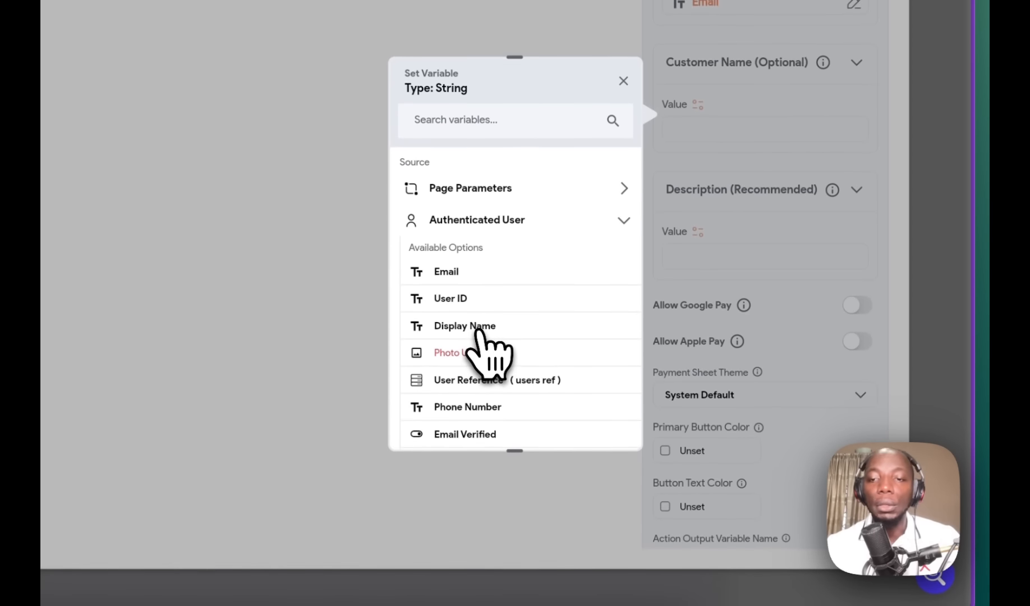
{"action": "left_click", "coordinate": [477, 328]}
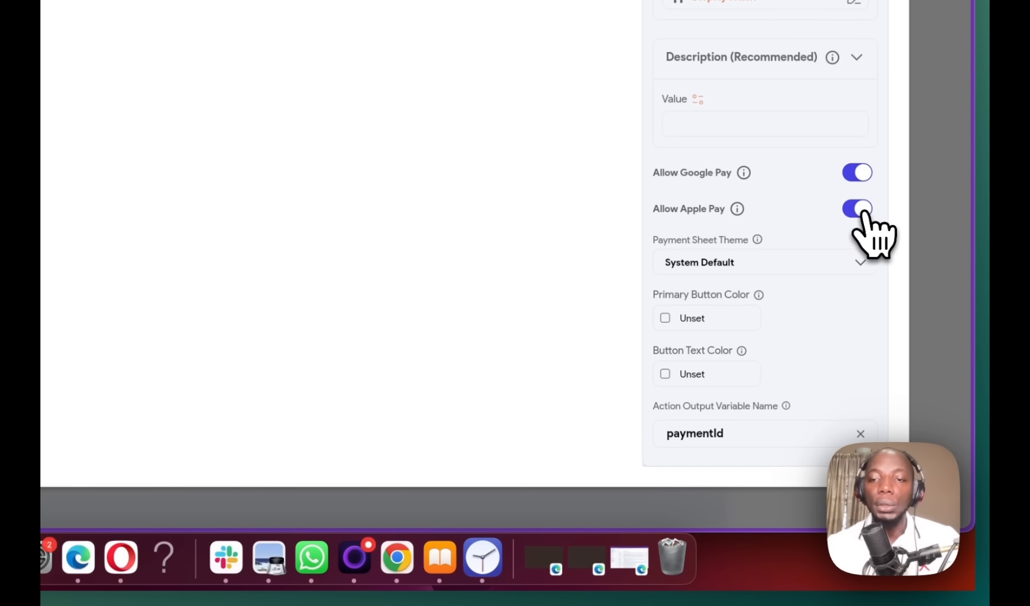
Step: Keep the payment sheet theme at System Default
{"action": "left_click", "coordinate": [822, 276]}
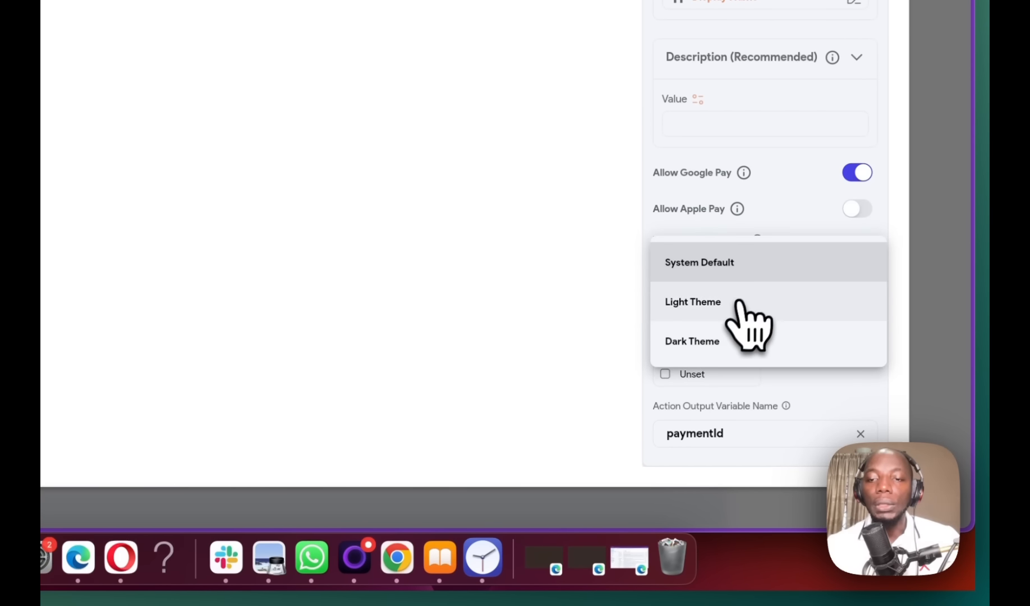
{"action": "left_click", "coordinate": [745, 263]}
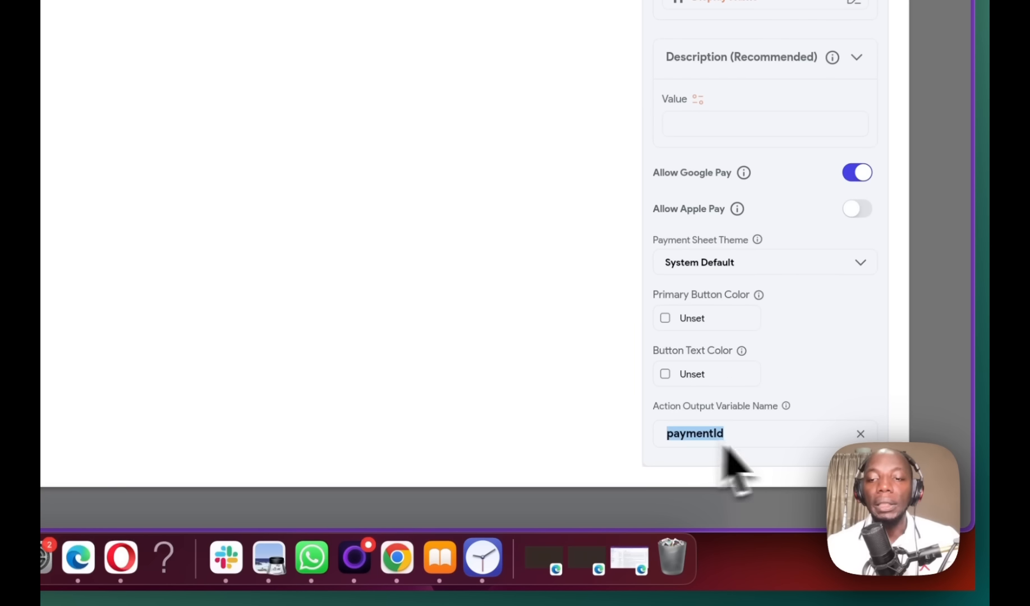
{"action": "mouse_move", "coordinate": [789, 412]}
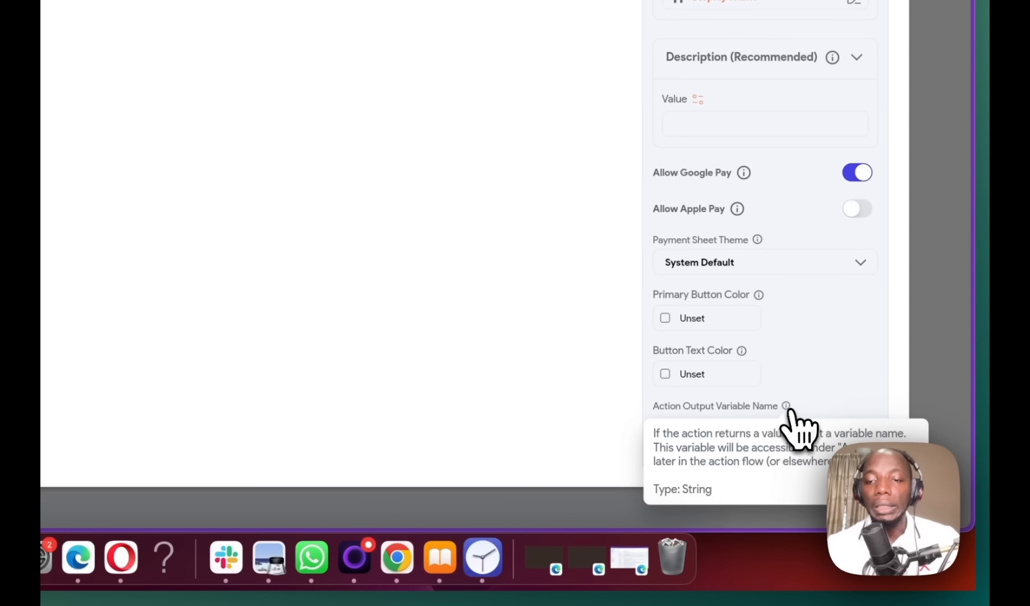
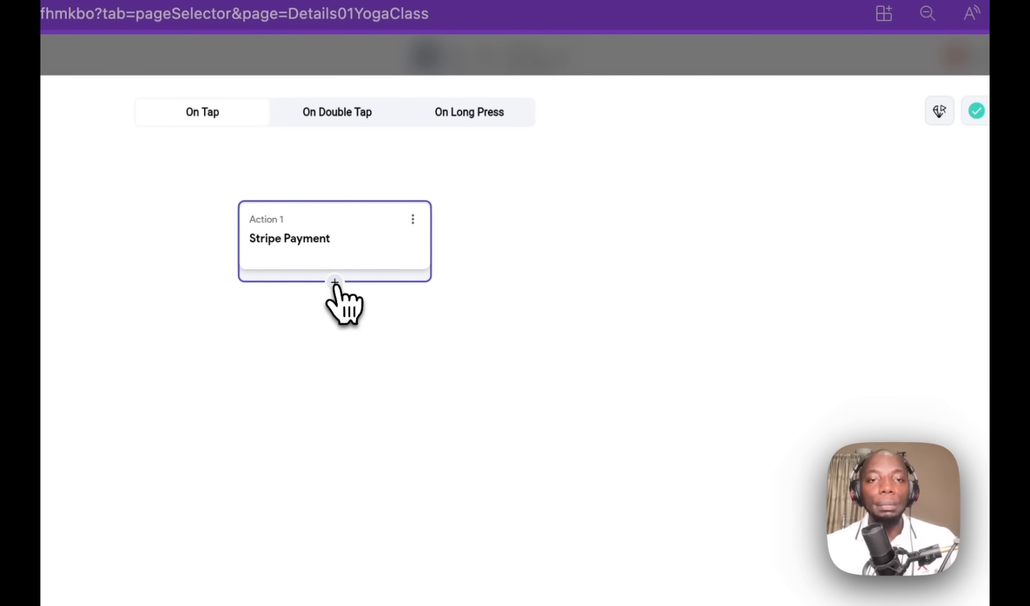
Step: Add a trial Navigate To Details01YogaClass action after Stripe Payment
{"action": "left_click", "coordinate": [335, 283]}
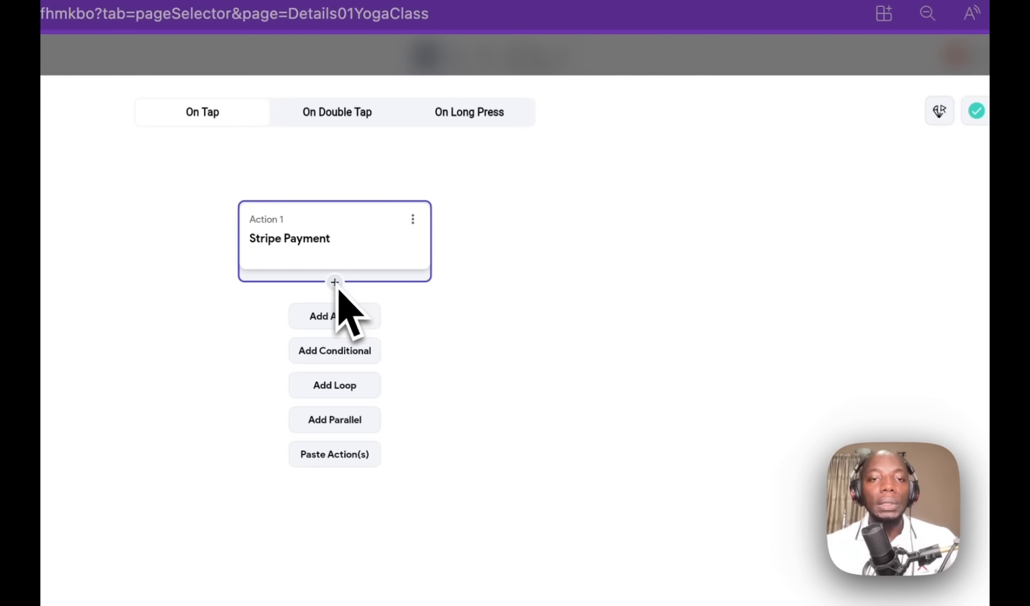
{"action": "left_click", "coordinate": [344, 316]}
{"action": "left_click", "coordinate": [693, 226]}
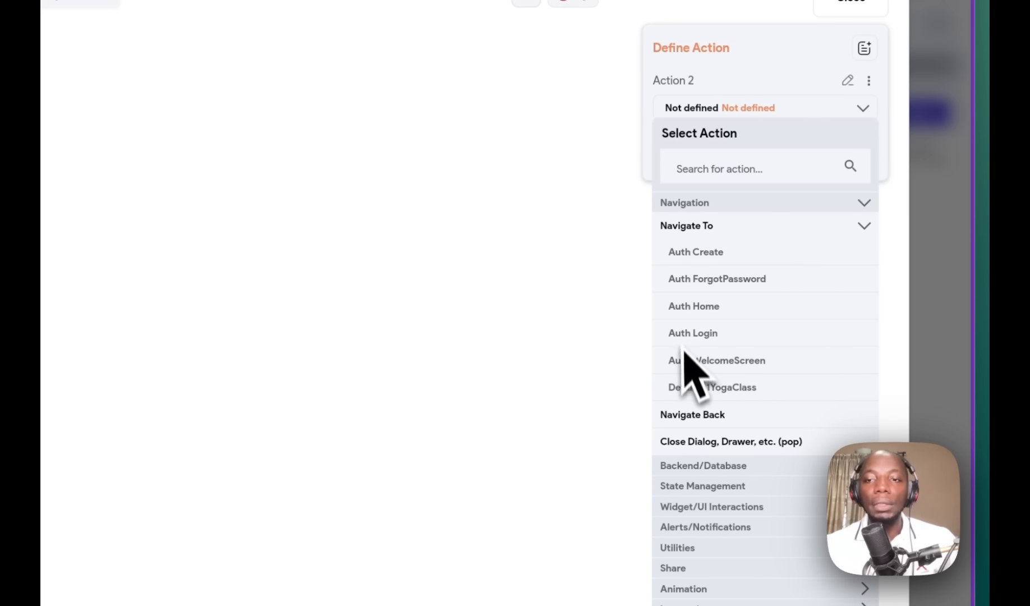
{"action": "left_click", "coordinate": [723, 388]}
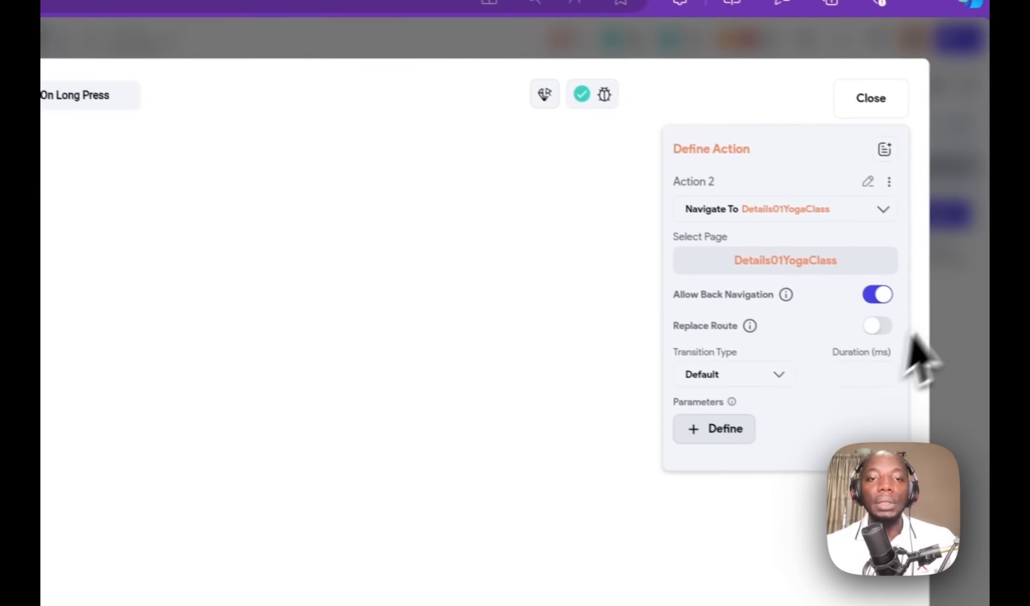
{"action": "left_click", "coordinate": [716, 436]}
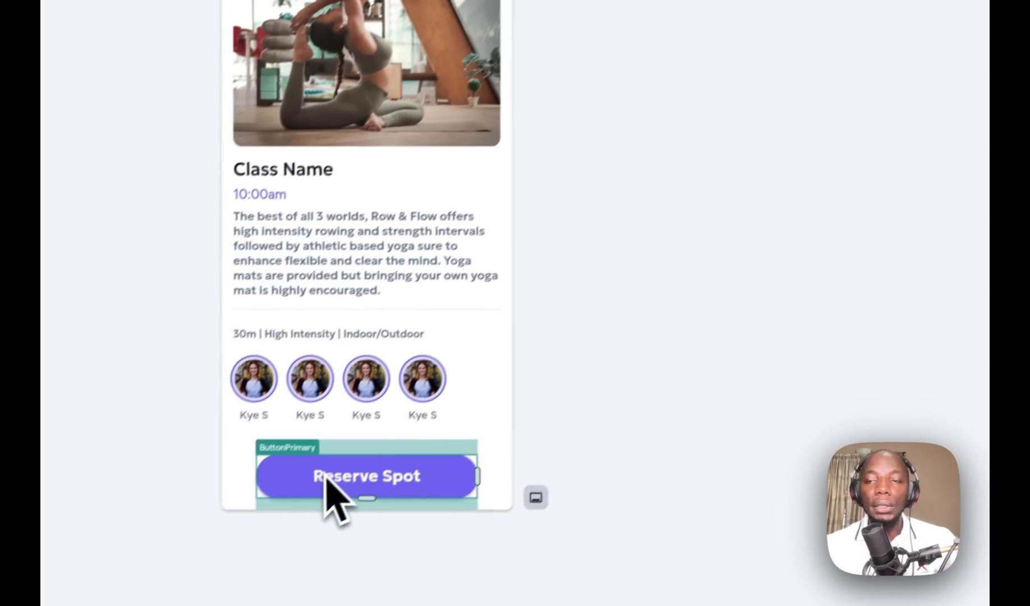
Step: Delete the Navigate To action from the Reserve Spot button's flow and close the editor
{"action": "left_click", "coordinate": [325, 477]}
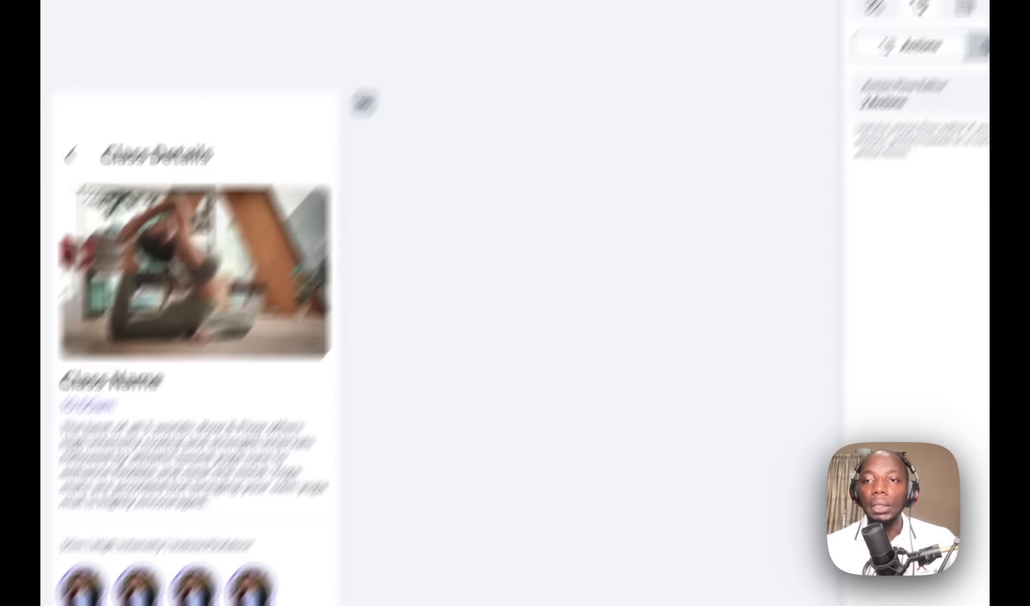
{"action": "left_click", "coordinate": [934, 224]}
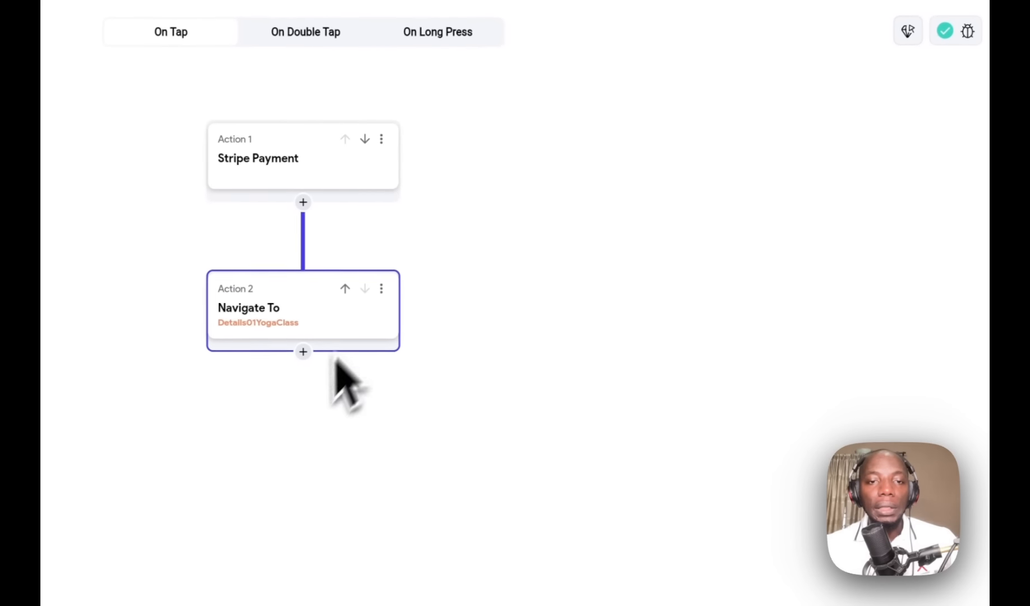
{"action": "left_click", "coordinate": [147, 387]}
{"action": "left_click", "coordinate": [302, 414]}
{"action": "left_click", "coordinate": [977, 152]}
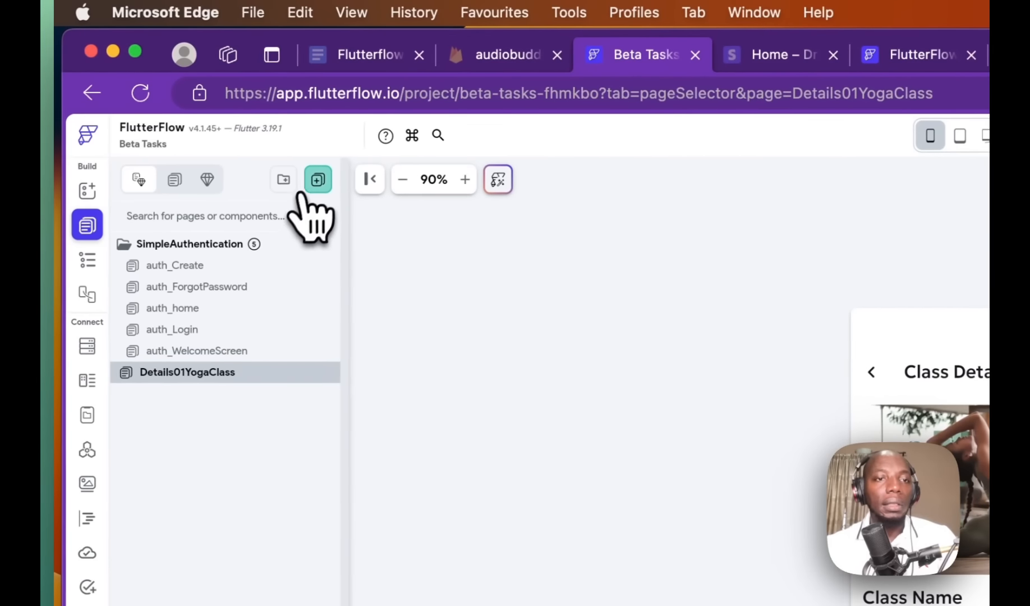
Step: Create the Details43Receipt page from the Content receipt template using My Theme
{"action": "left_click", "coordinate": [177, 180]}
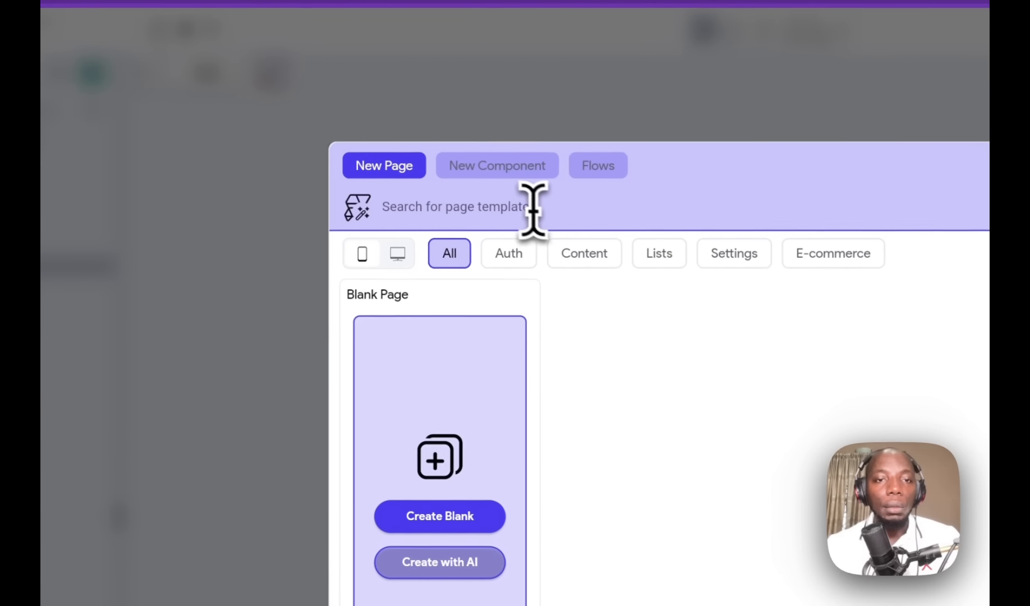
{"action": "left_click", "coordinate": [594, 263]}
{"action": "scroll", "coordinate": [707, 415], "scroll_direction": "down", "scroll_amount": 5}
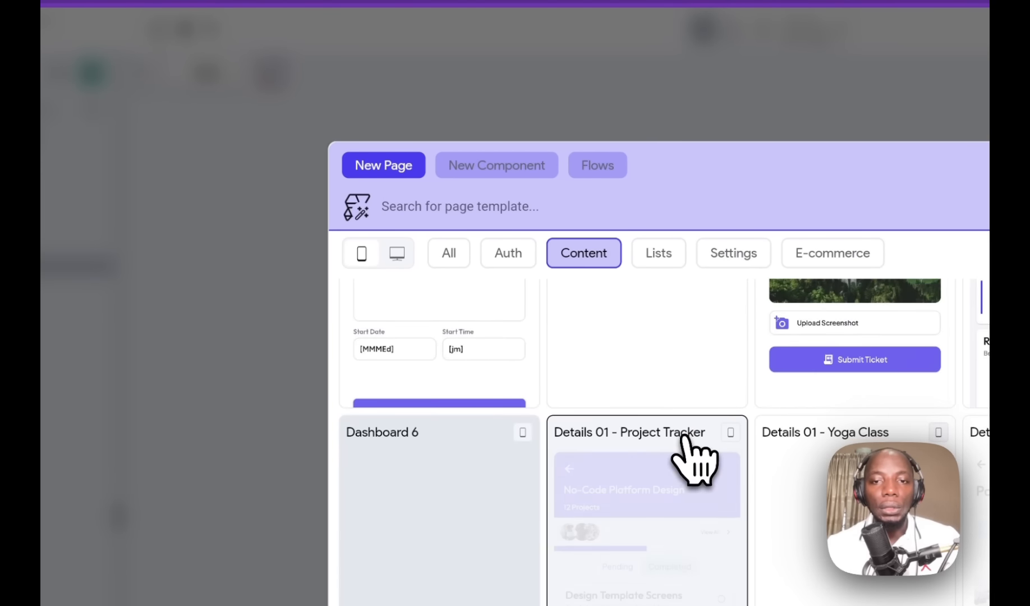
{"action": "scroll", "coordinate": [686, 440], "scroll_direction": "down", "scroll_amount": 10}
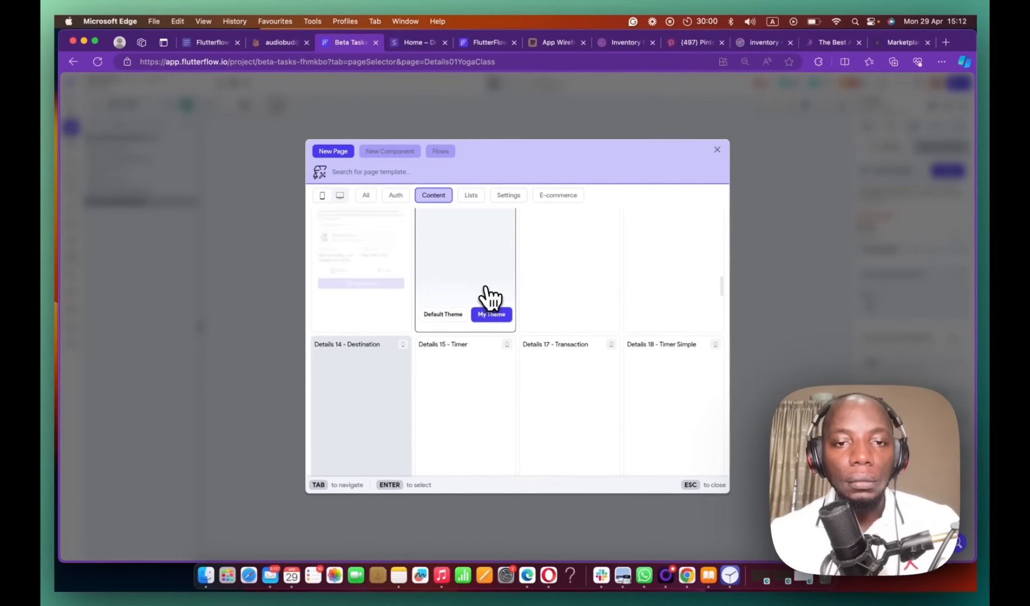
{"action": "scroll", "coordinate": [490, 296], "scroll_direction": "down", "scroll_amount": 3}
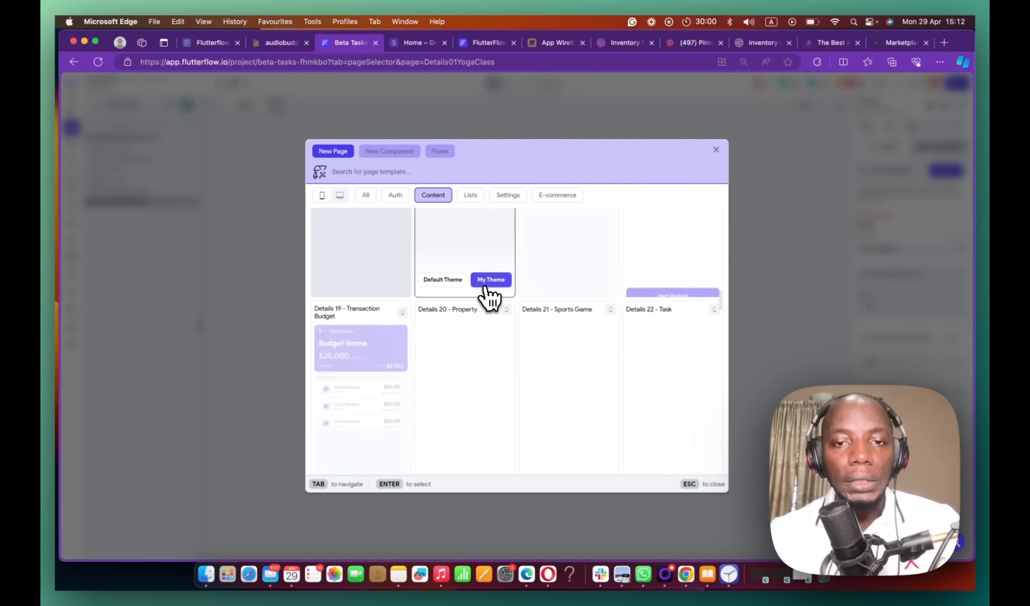
{"action": "scroll", "coordinate": [490, 296], "scroll_direction": "down", "scroll_amount": 3}
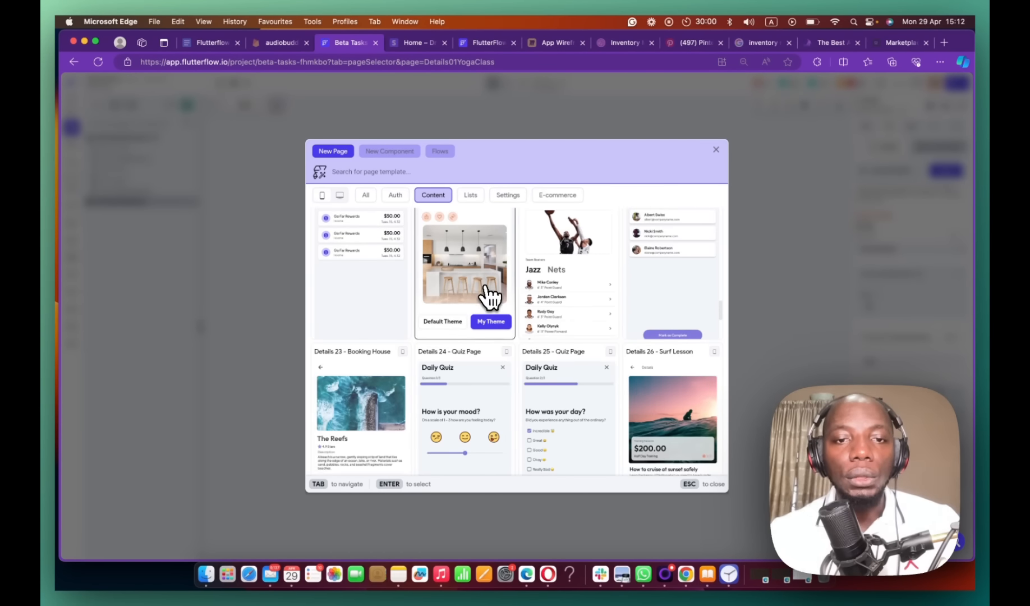
{"action": "scroll", "coordinate": [489, 296], "scroll_direction": "down", "scroll_amount": 15}
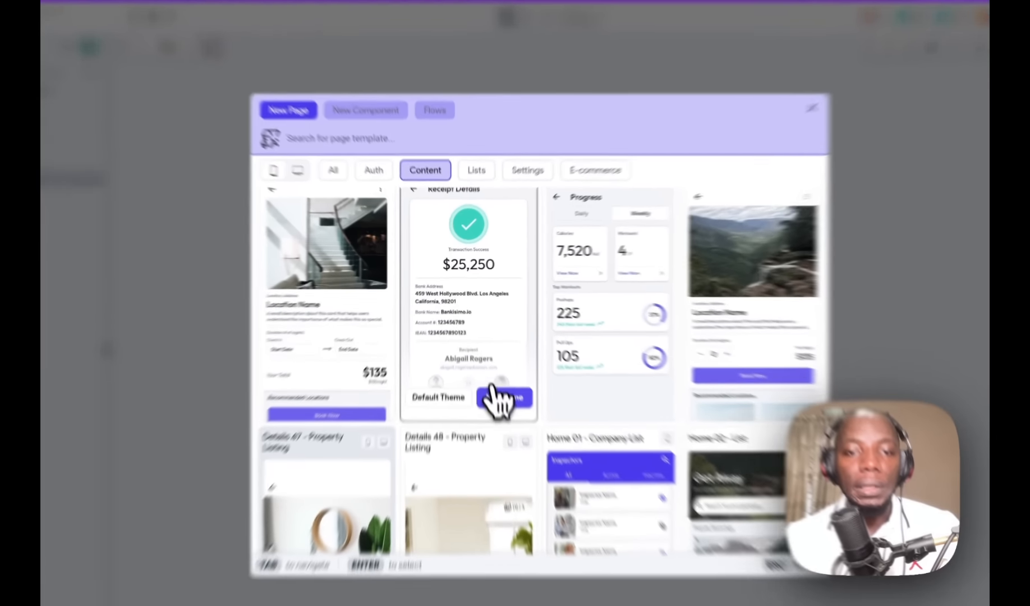
{"action": "left_click", "coordinate": [491, 361]}
{"action": "left_click", "coordinate": [635, 377]}
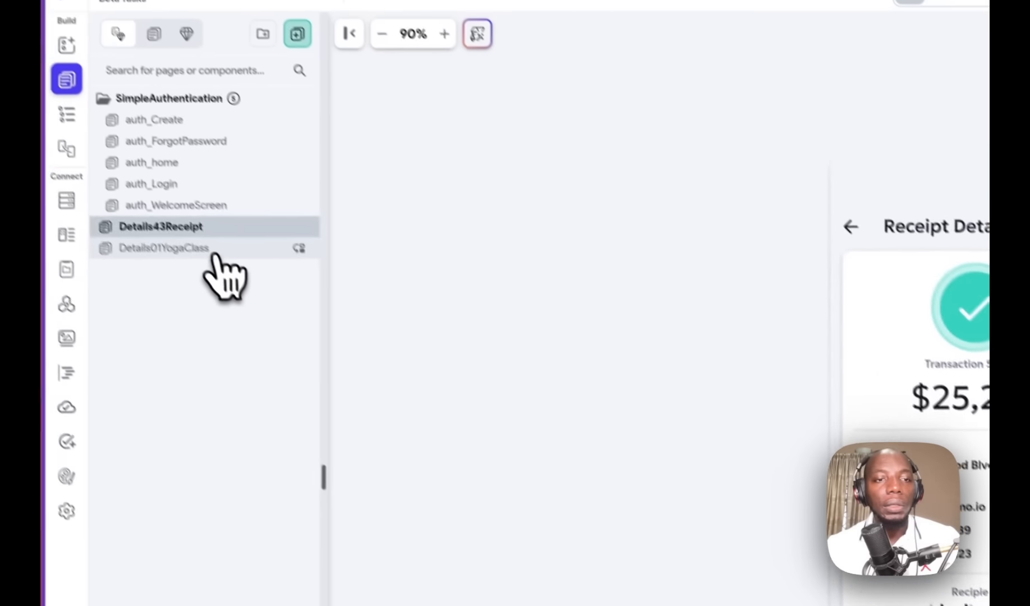
Step: On Details01YogaClass, add a Navigate To Details43Receipt action after Stripe Payment
{"action": "left_click", "coordinate": [216, 250]}
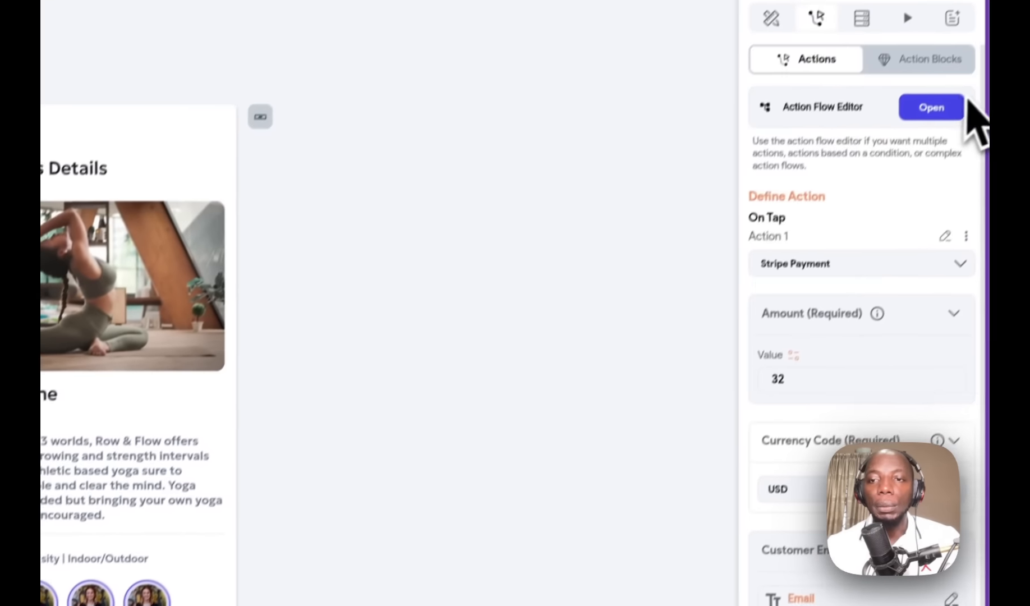
{"action": "left_click", "coordinate": [932, 106]}
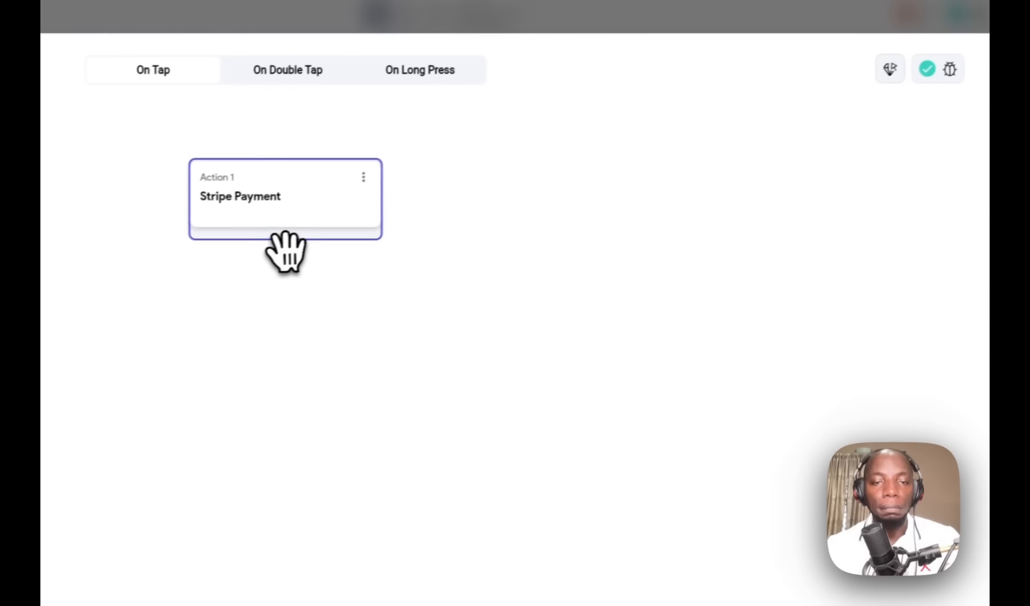
{"action": "left_click", "coordinate": [133, 263]}
{"action": "left_click", "coordinate": [320, 278]}
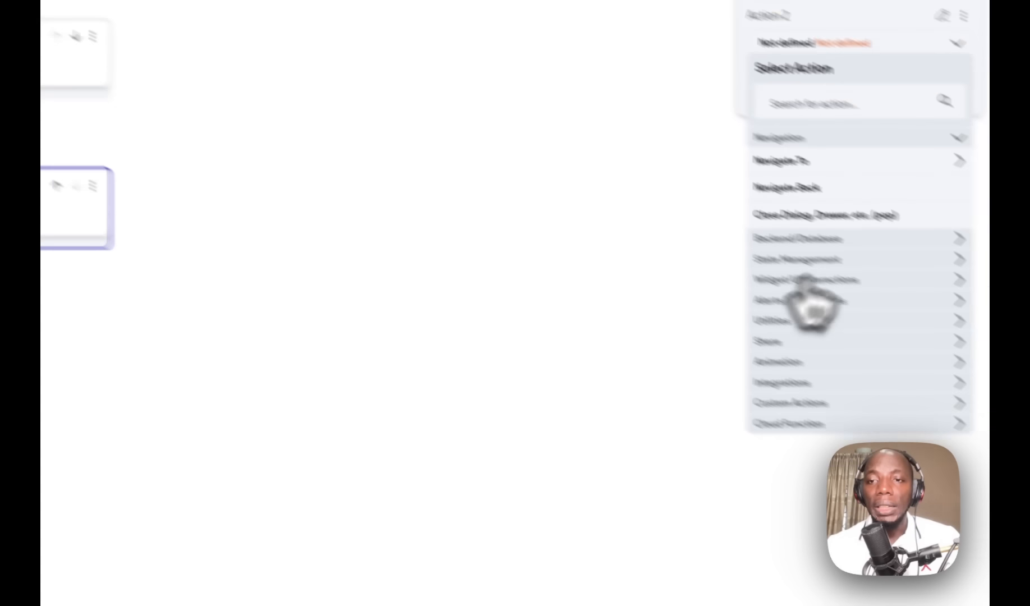
{"action": "left_click", "coordinate": [729, 118]}
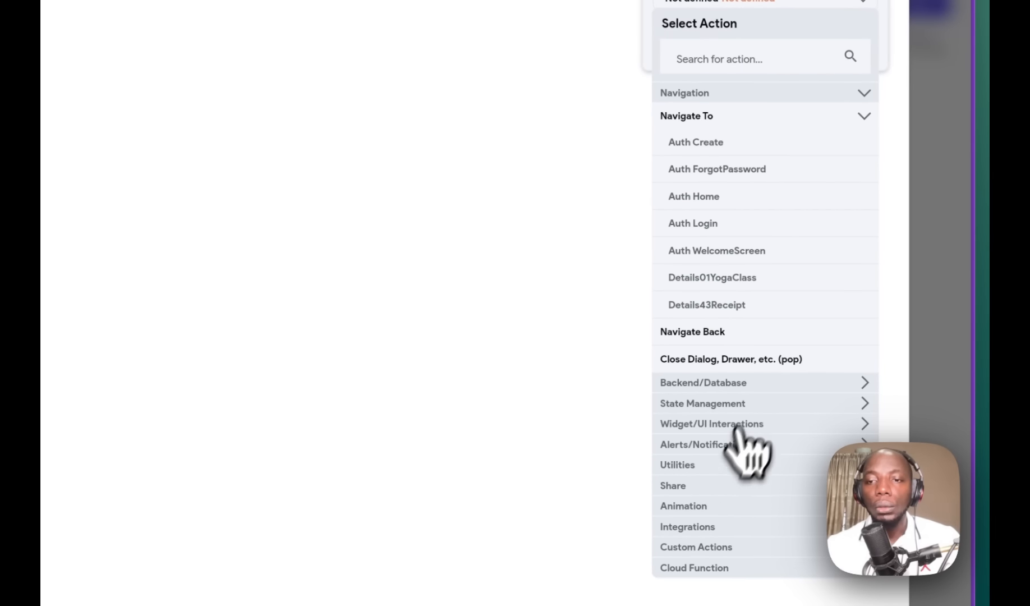
{"action": "left_click", "coordinate": [724, 306]}
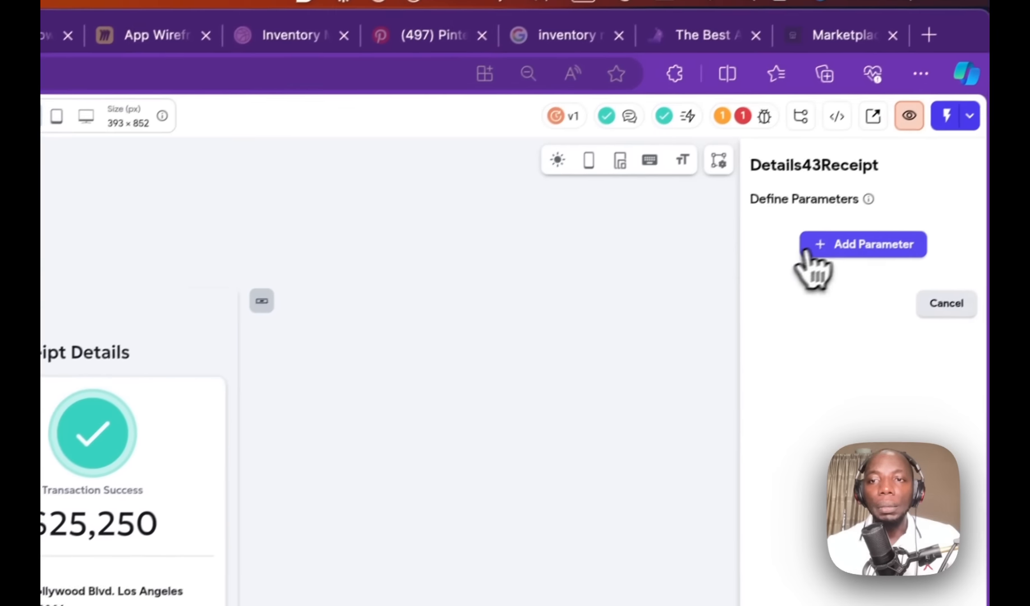
Step: Add a required String parameter named paymentid to Details43Receipt
{"action": "left_click", "coordinate": [960, 133]}
{"action": "left_click", "coordinate": [783, 315]}
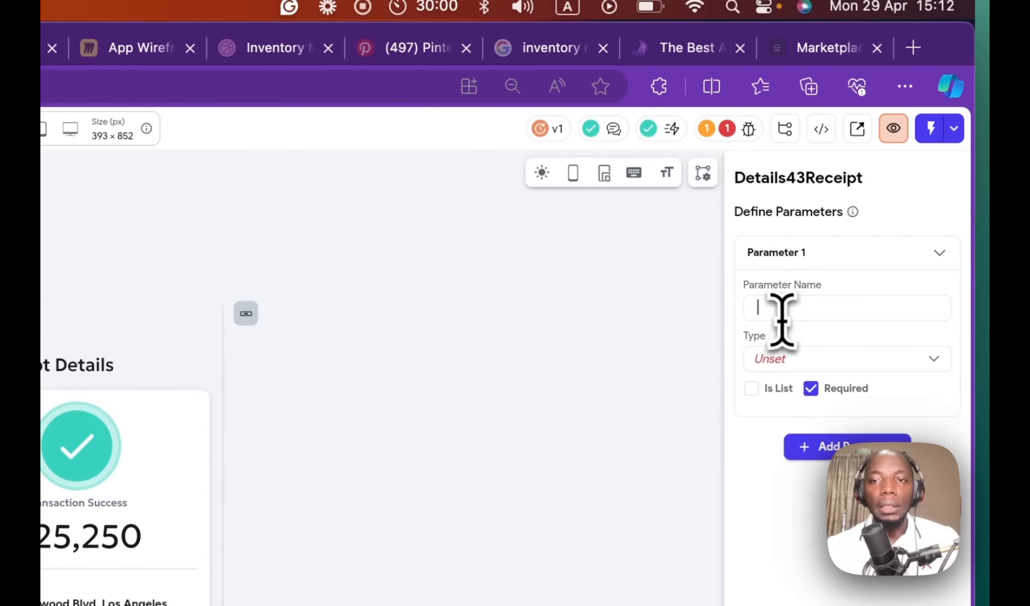
{"action": "type", "text": "PAYME"}
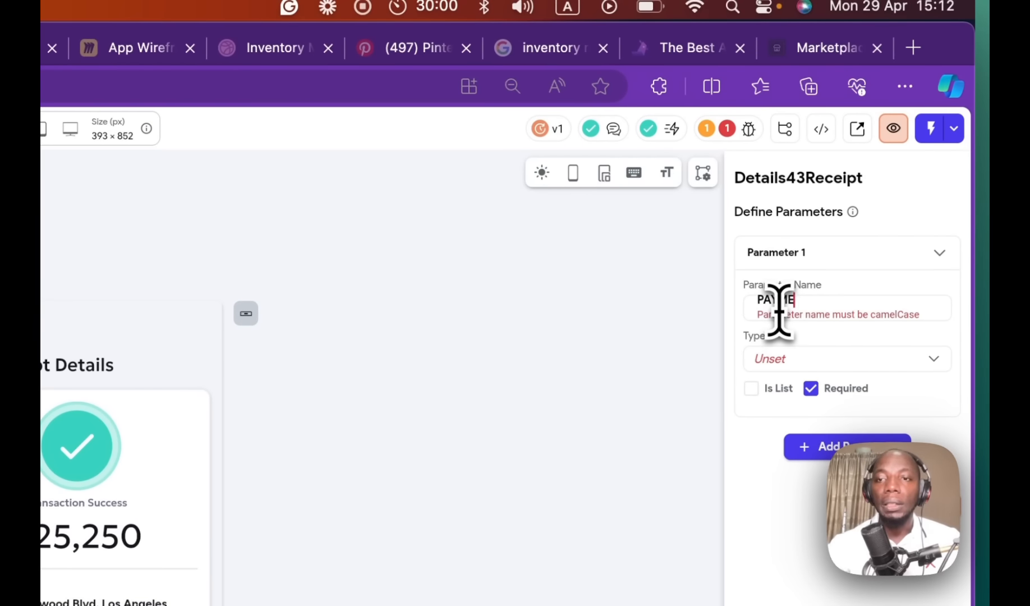
{"action": "type", "text": "NT"}
{"action": "key", "text": "BackSpace"}
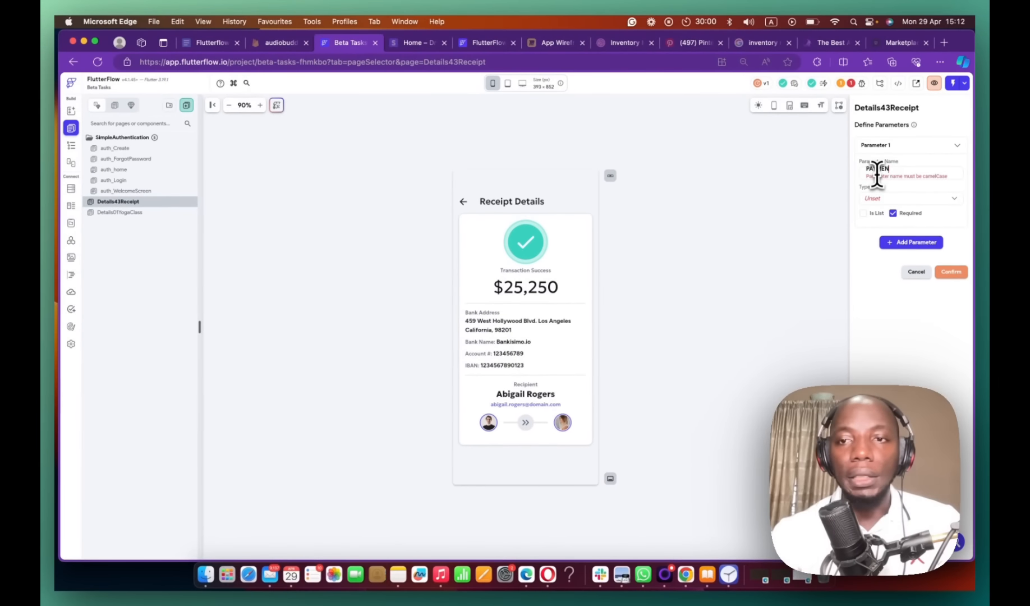
{"action": "key", "text": "BackSpace"}
{"action": "key", "text": "BackSpace"}
{"action": "key", "text": "BackSpace"}
{"action": "key", "text": "BackSpace"}
{"action": "key", "text": "BackSpace"}
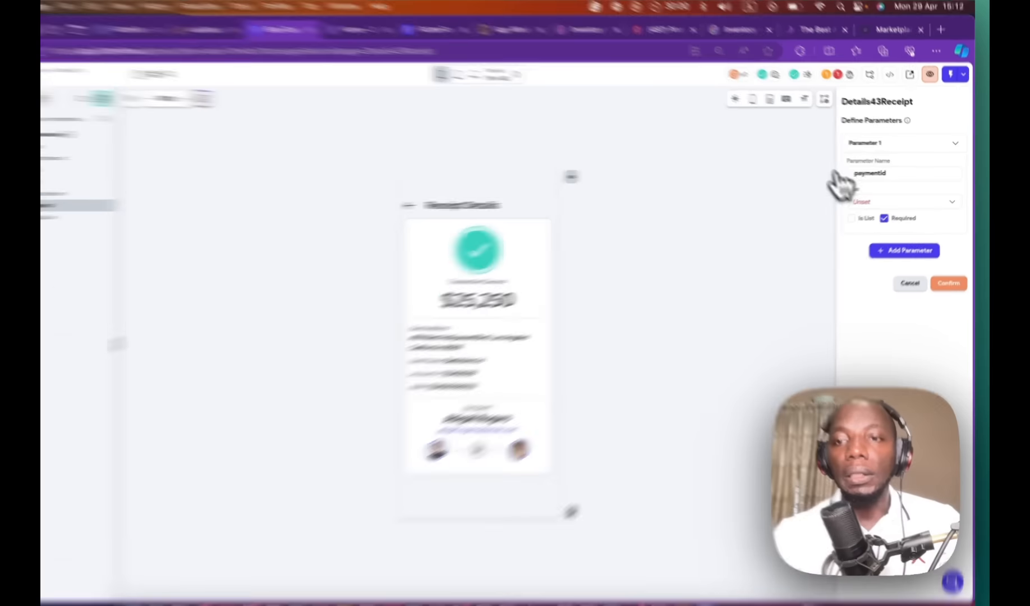
{"action": "left_click", "coordinate": [883, 199]}
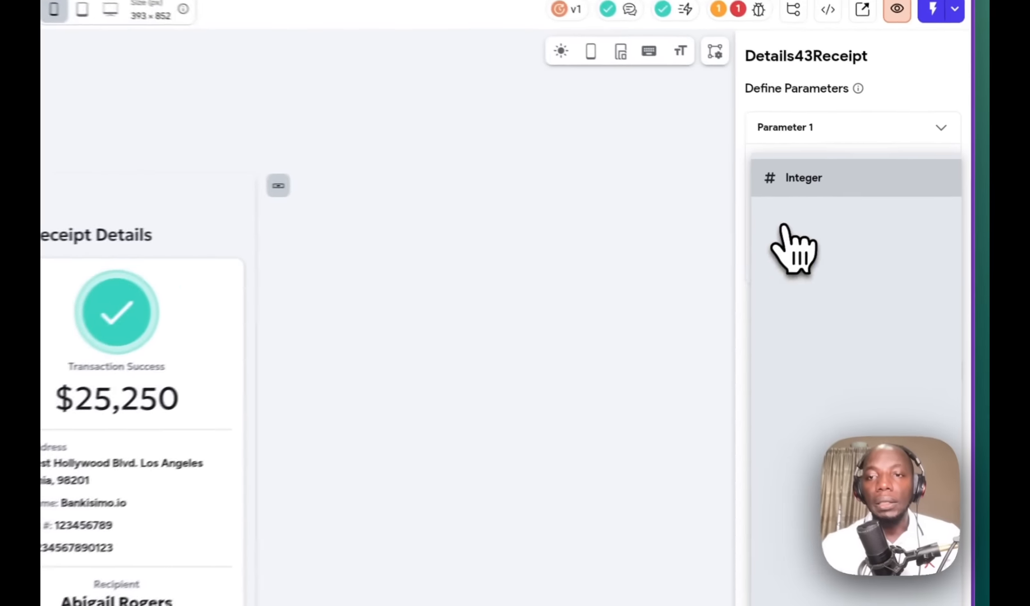
{"action": "left_click", "coordinate": [891, 213]}
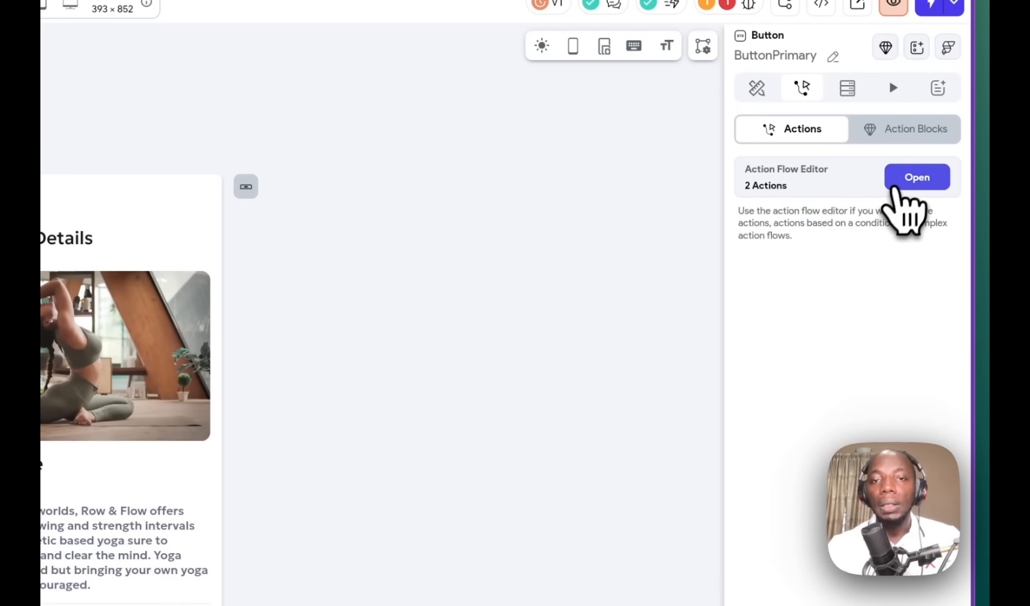
Step: Pass the Stripe Payment paymentId output as the receipt page's paymentid parameter
{"action": "left_click", "coordinate": [907, 179]}
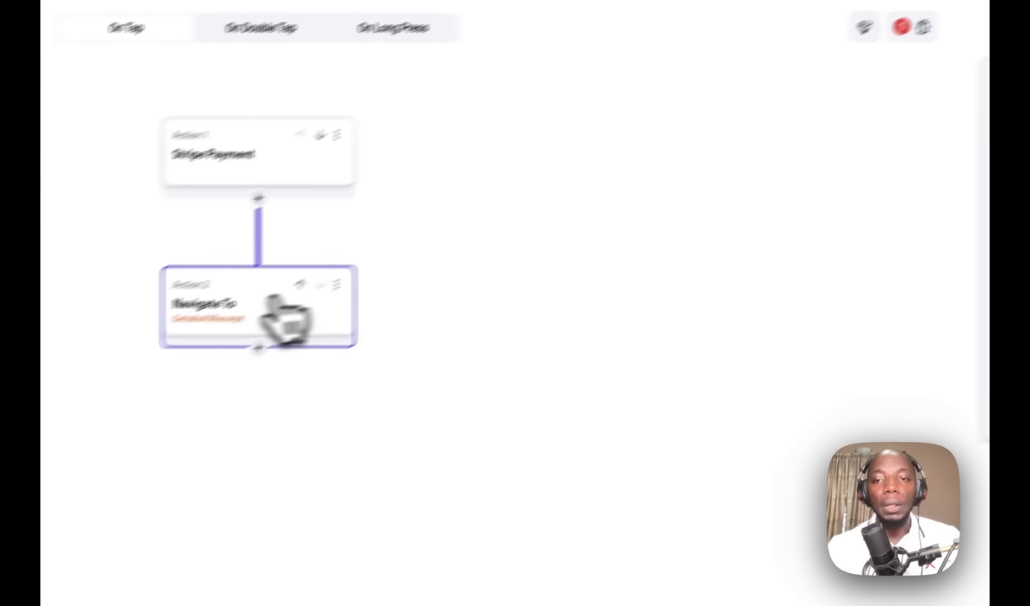
{"action": "left_click", "coordinate": [749, 140]}
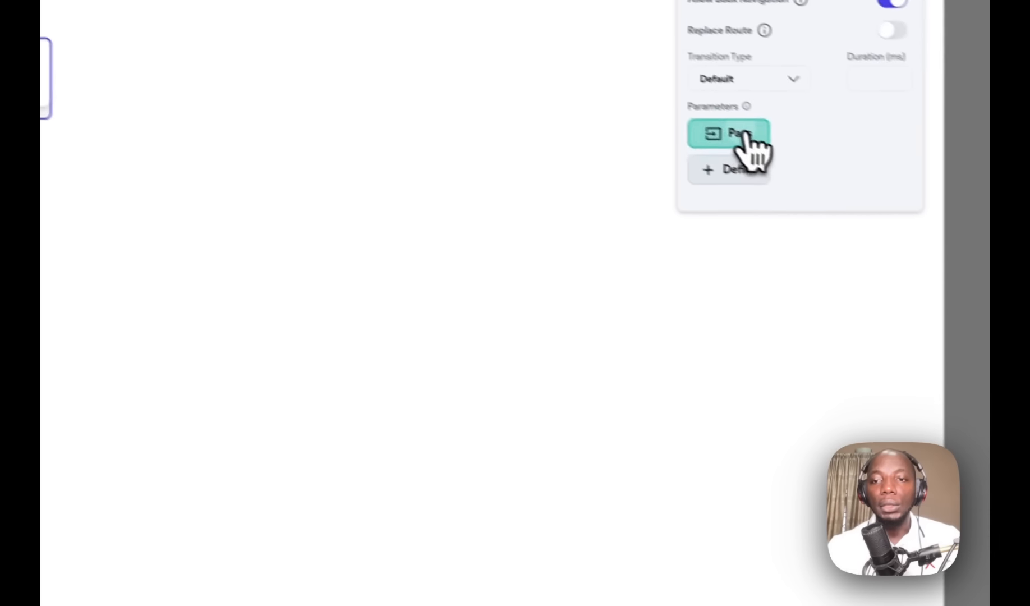
{"action": "left_click", "coordinate": [730, 130]}
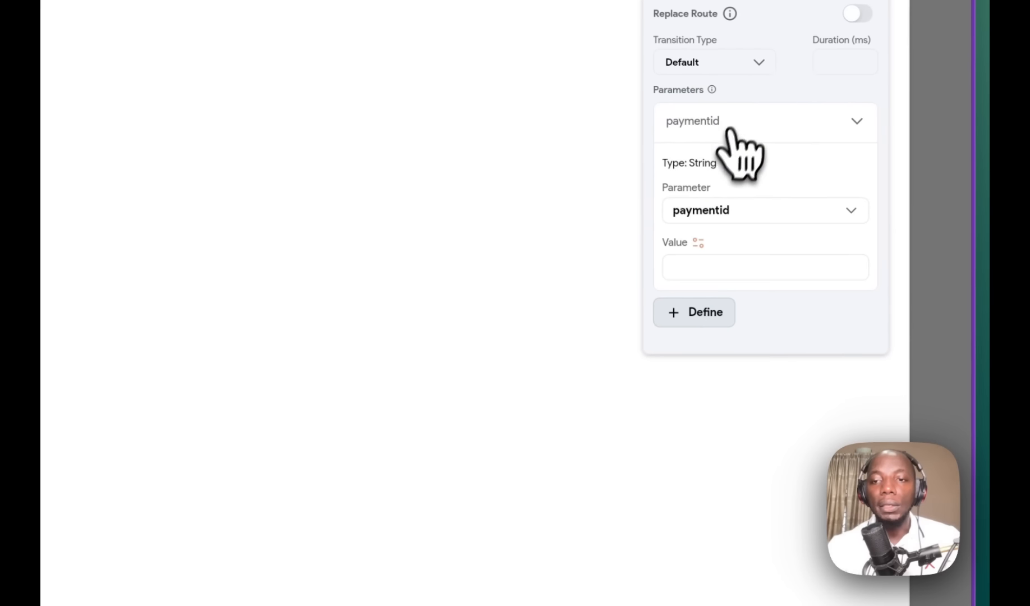
{"action": "left_click", "coordinate": [699, 243]}
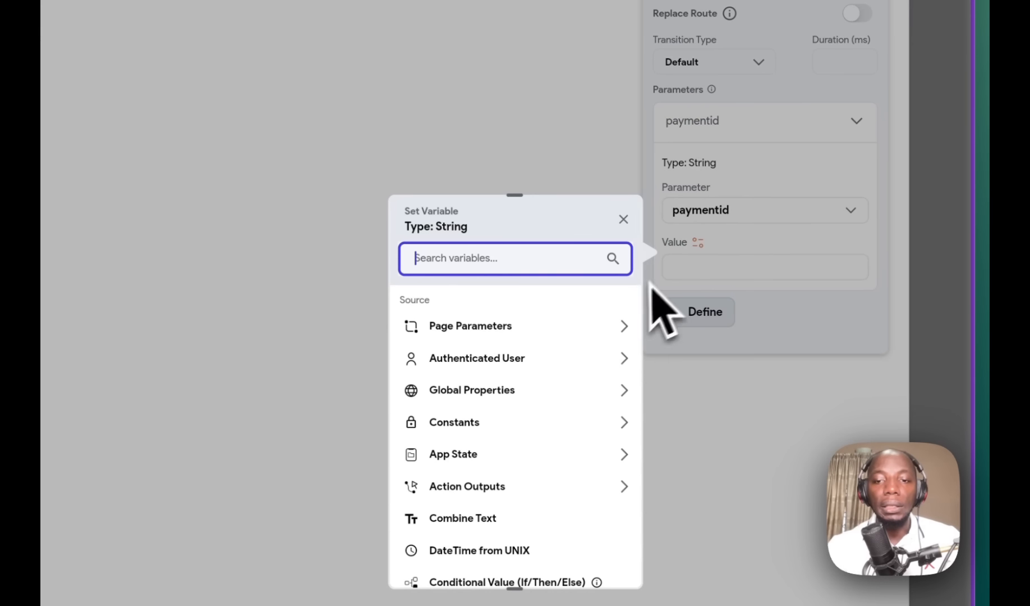
{"action": "left_click", "coordinate": [511, 487]}
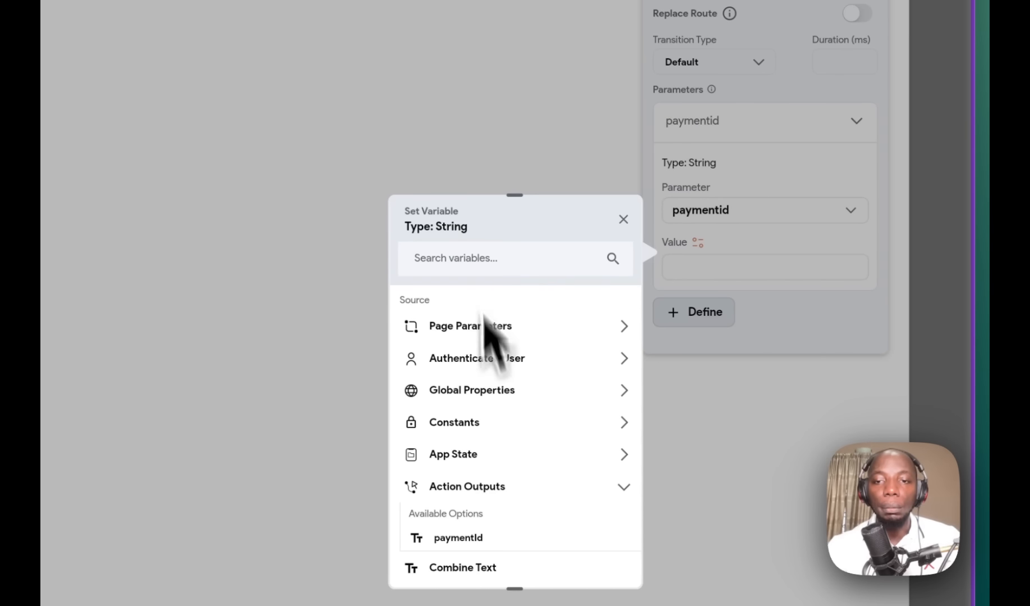
{"action": "left_click", "coordinate": [477, 539]}
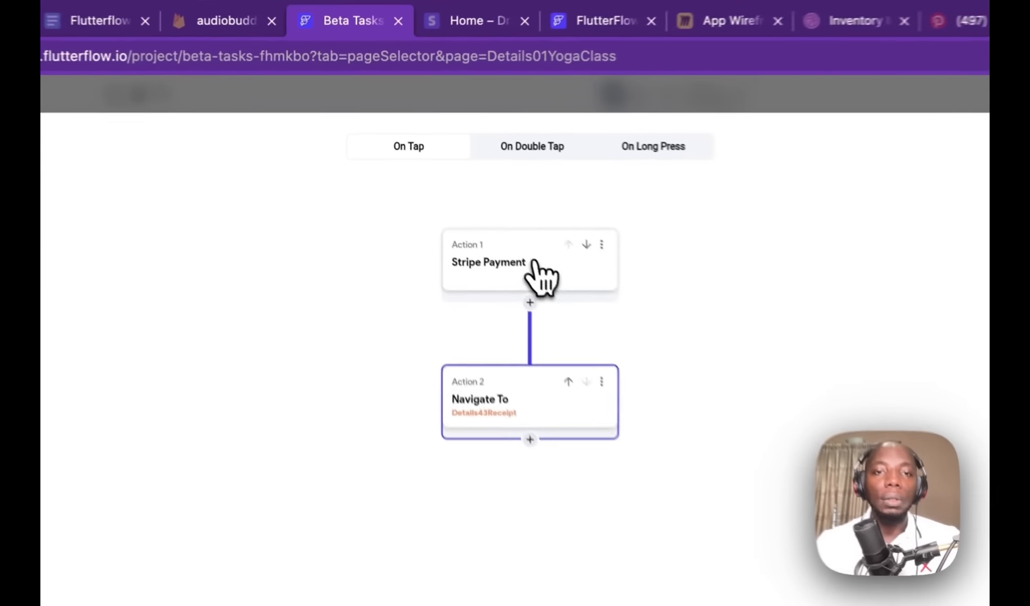
Step: Review the Stripe Payment and Navigate To actions, then close the flow editor
{"action": "left_click", "coordinate": [444, 177]}
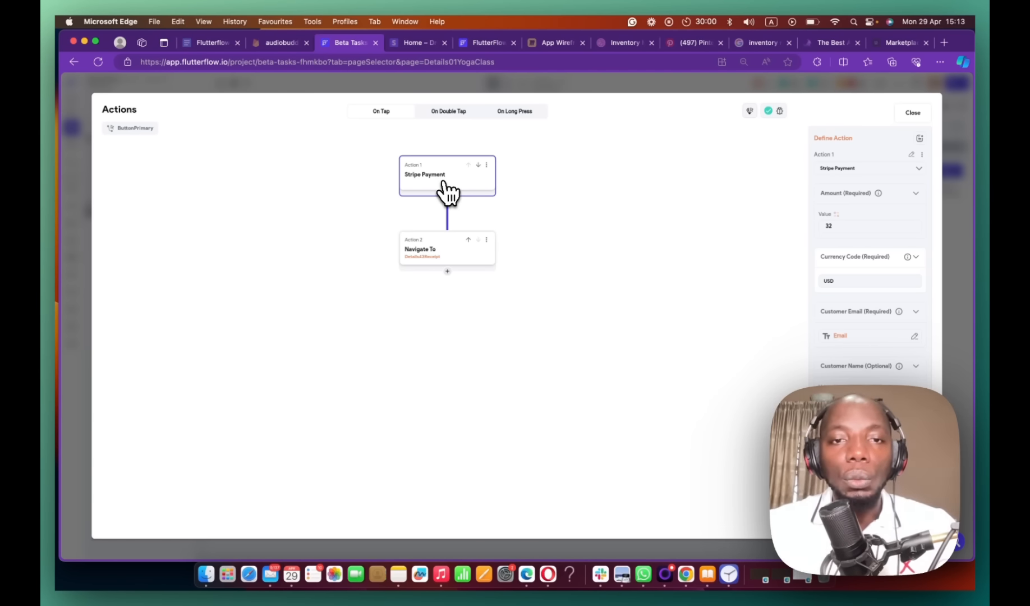
{"action": "left_click", "coordinate": [447, 254]}
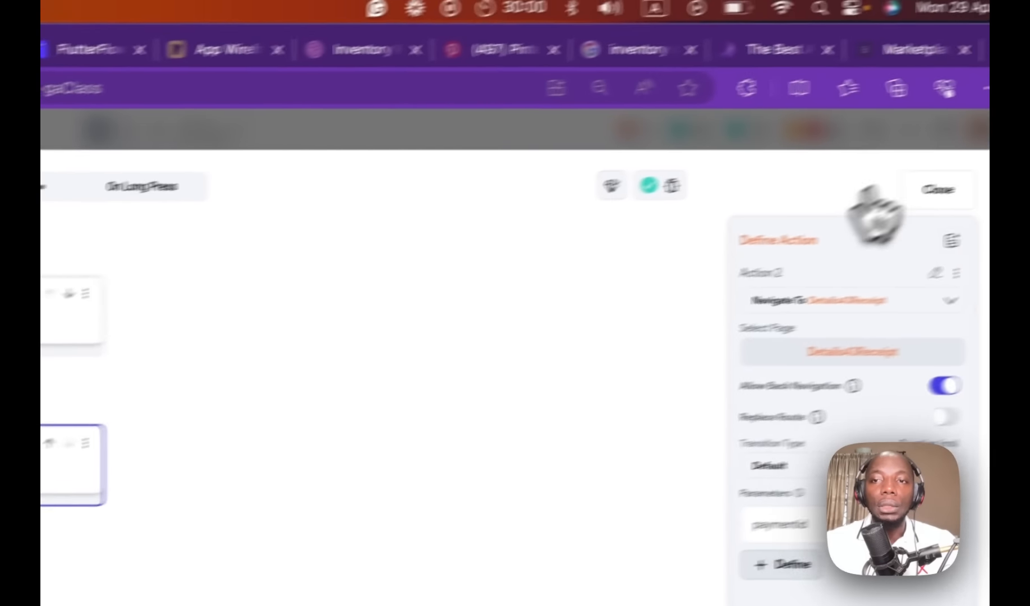
{"action": "left_click", "coordinate": [868, 215]}
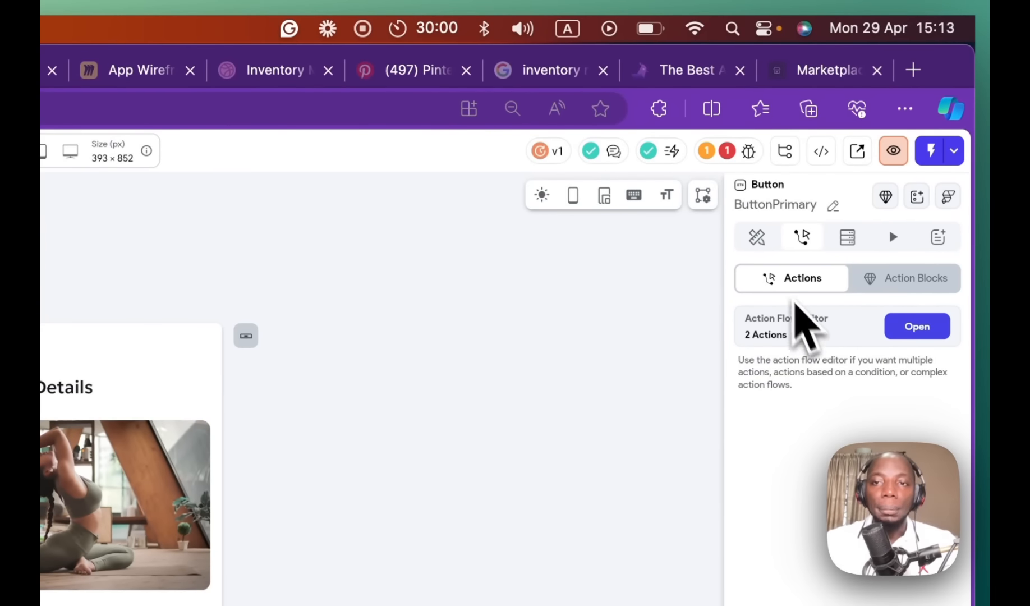
Step: Check the Stripe configuration error, tick 'Collecting payments' in the checklist doc, and open a new tab
{"action": "left_click", "coordinate": [748, 151]}
{"action": "left_click", "coordinate": [644, 275]}
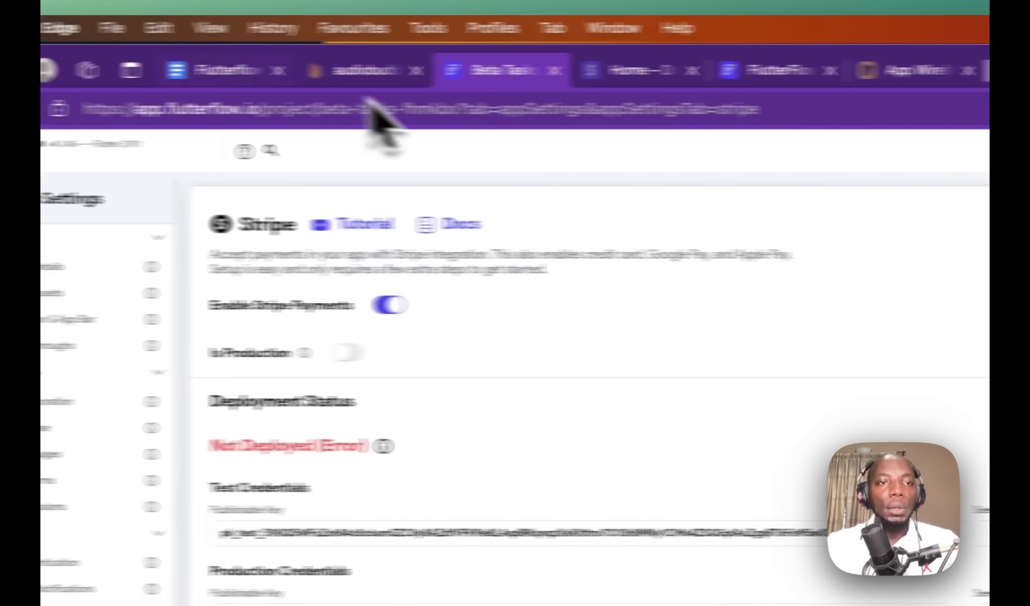
{"action": "left_click", "coordinate": [101, 70]}
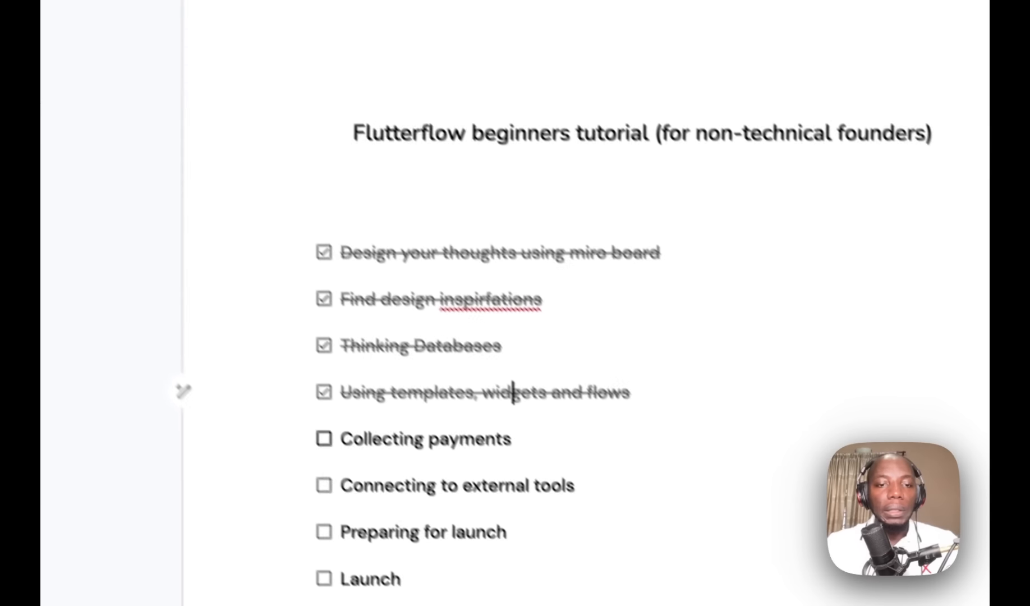
{"action": "left_click", "coordinate": [324, 439]}
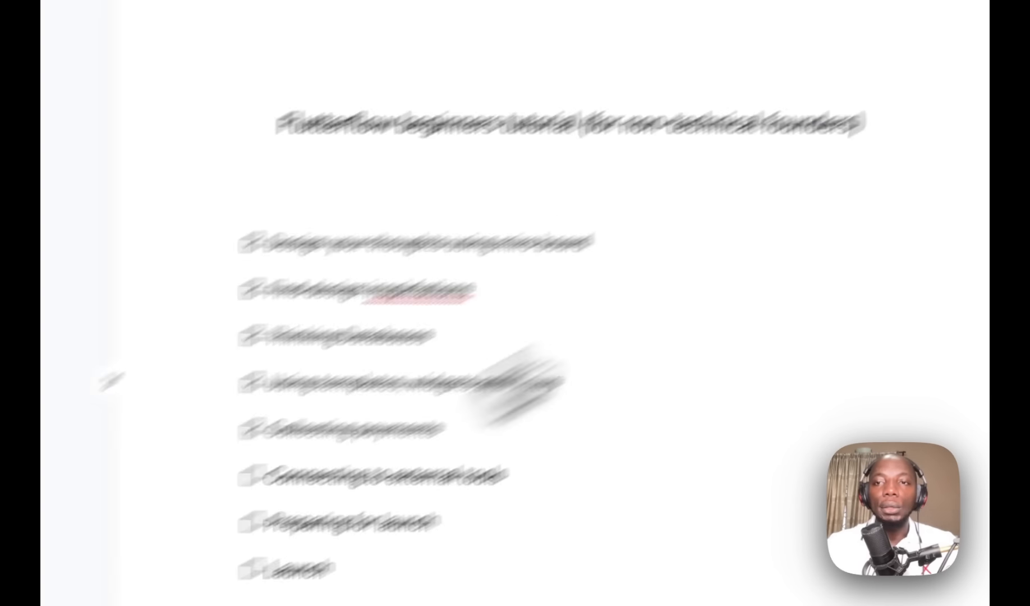
{"action": "left_click", "coordinate": [926, 66]}
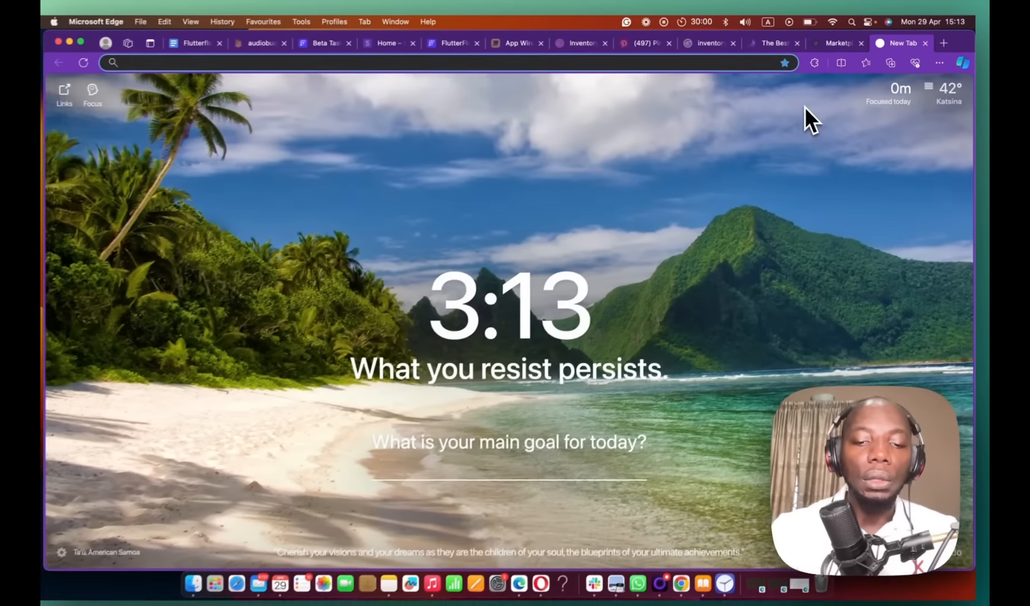
Step: Load buildship.app and switch to the other BuildShip project
{"action": "type", "text": "build"}
{"action": "key", "text": "Return"}
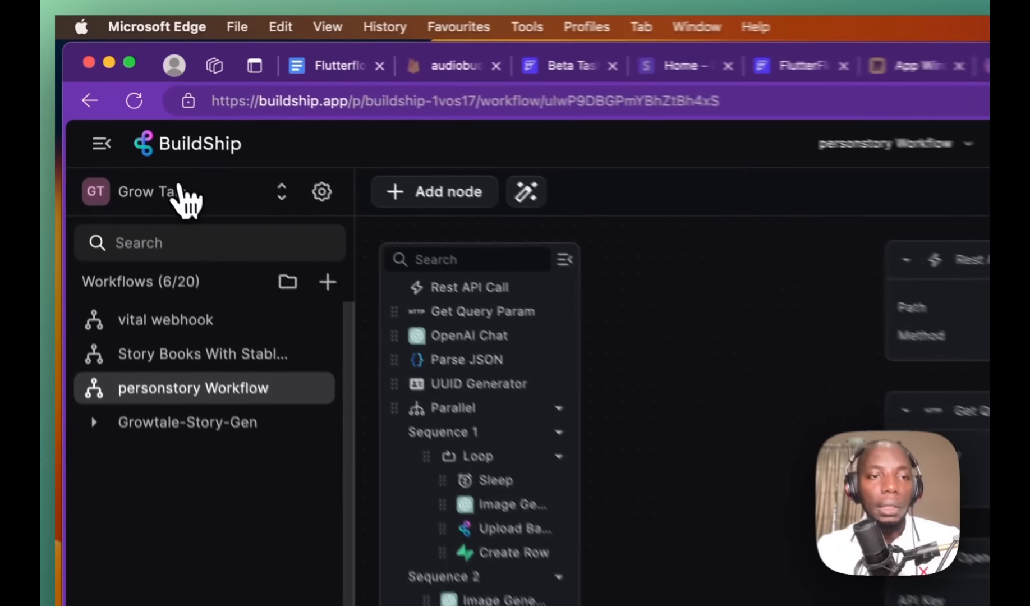
{"action": "left_click", "coordinate": [179, 194]}
{"action": "left_click", "coordinate": [219, 270]}
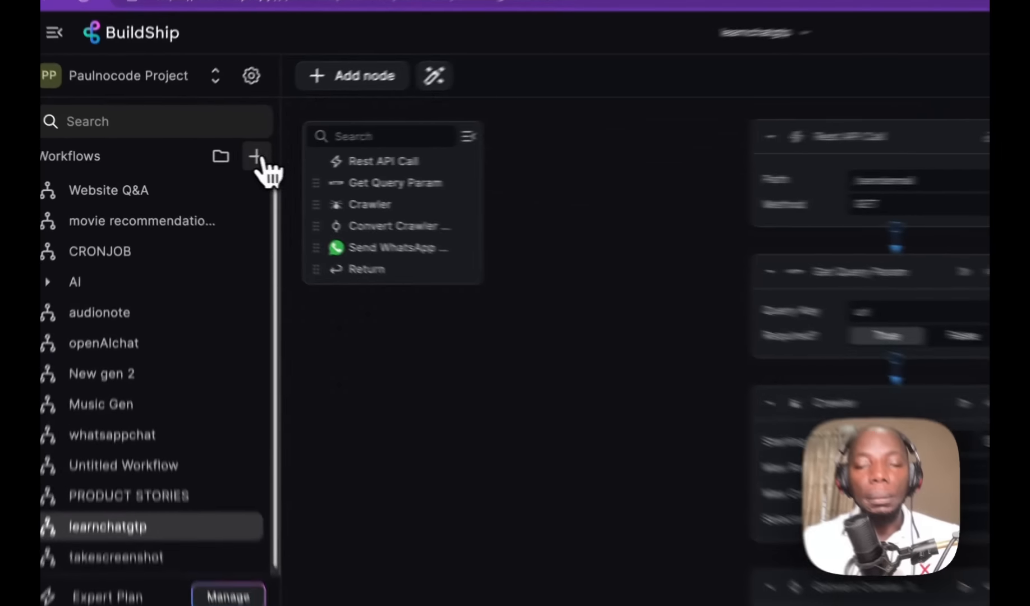
Step: Create a new workflow named 'Database upbase'
{"action": "left_click", "coordinate": [204, 160]}
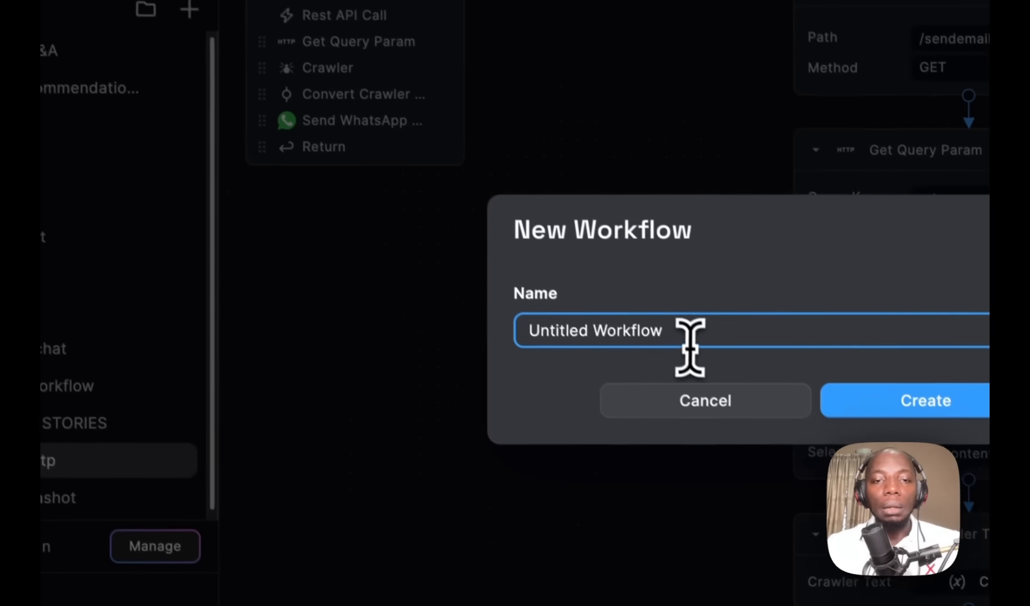
{"action": "left_click_drag", "start_coordinate": [758, 446], "coordinate": [422, 382]}
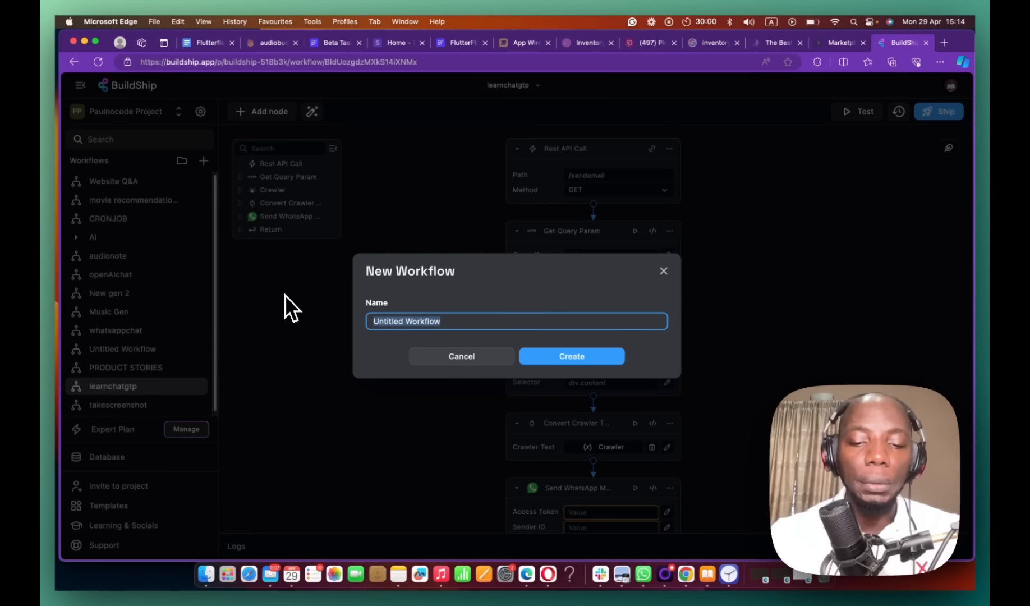
{"action": "type", "text": "Databa"}
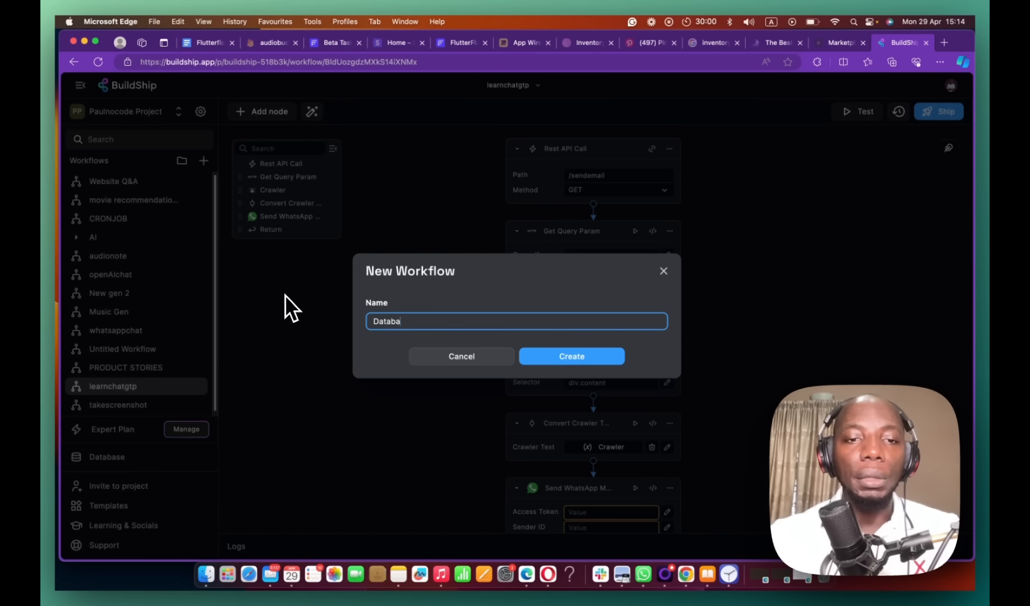
{"action": "type", "text": "se upda"}
{"action": "key", "text": "BackSpace"}
{"action": "key", "text": "BackSpace"}
{"action": "type", "text": "date"}
{"action": "key", "text": "Return"}
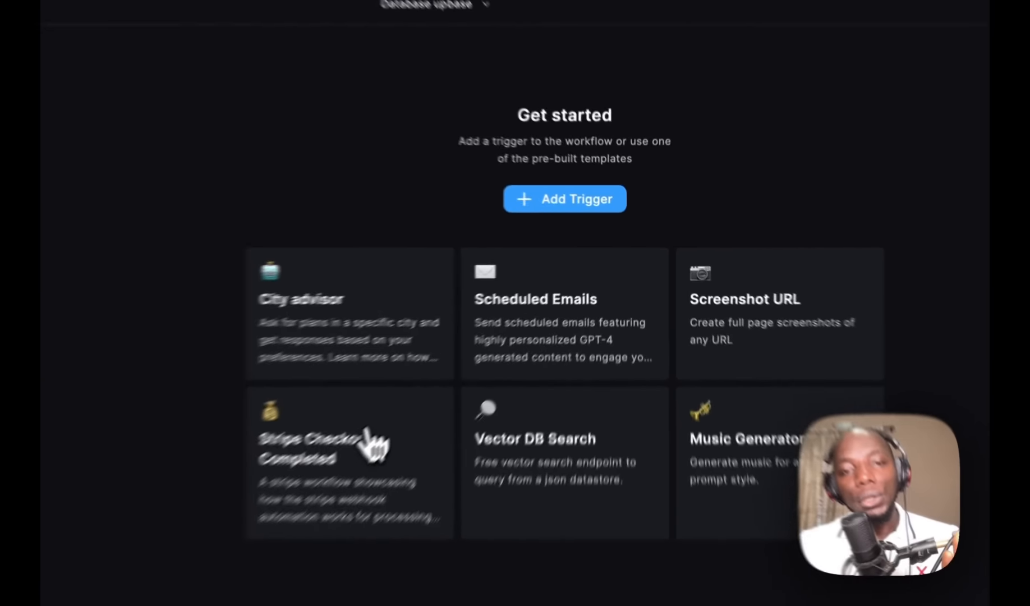
Step: Load the Stripe Checkout Completed template and check its checkout.session.completed event
{"action": "left_click", "coordinate": [474, 370]}
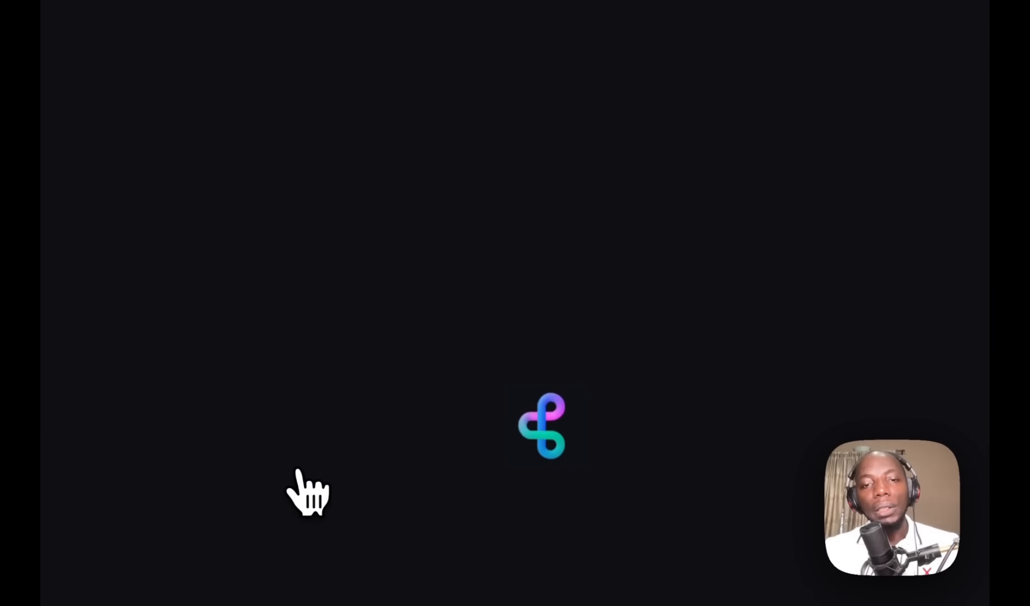
{"action": "scroll", "coordinate": [303, 493], "scroll_direction": "down", "scroll_amount": 5}
{"action": "scroll", "coordinate": [427, 446], "scroll_direction": "up", "scroll_amount": 8}
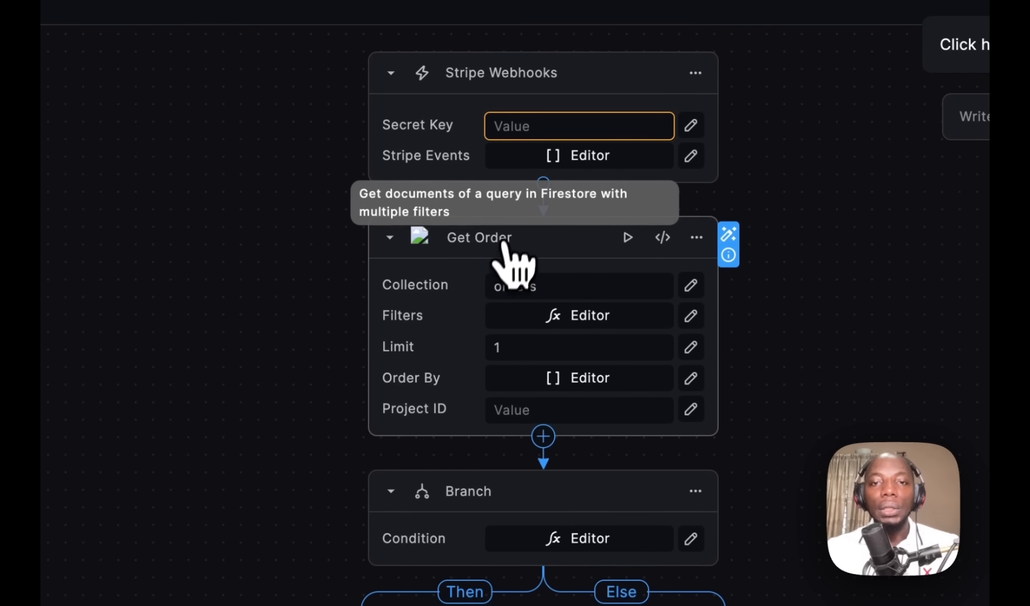
{"action": "left_click", "coordinate": [573, 121]}
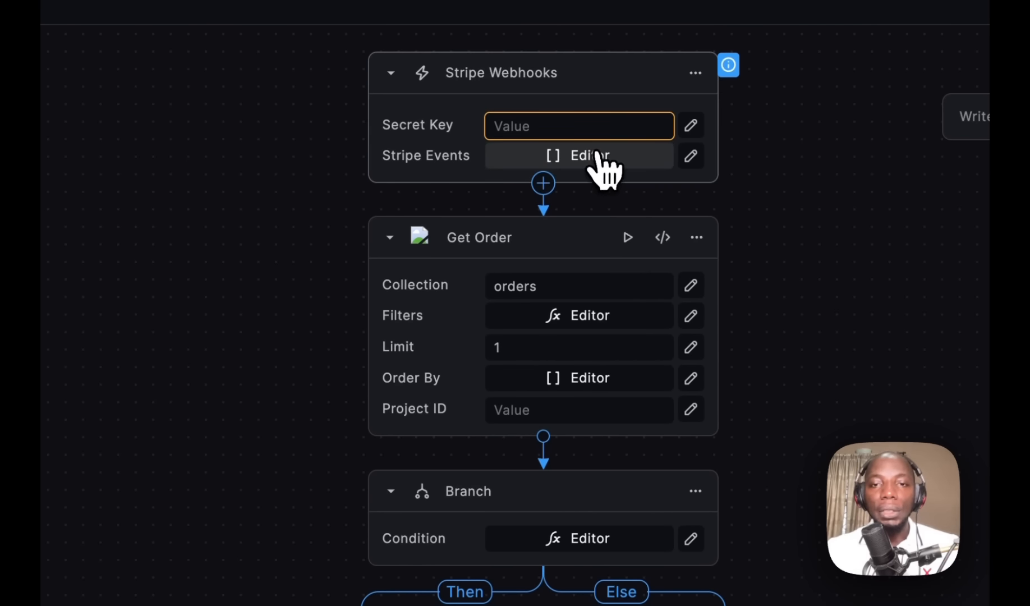
{"action": "left_click", "coordinate": [593, 158]}
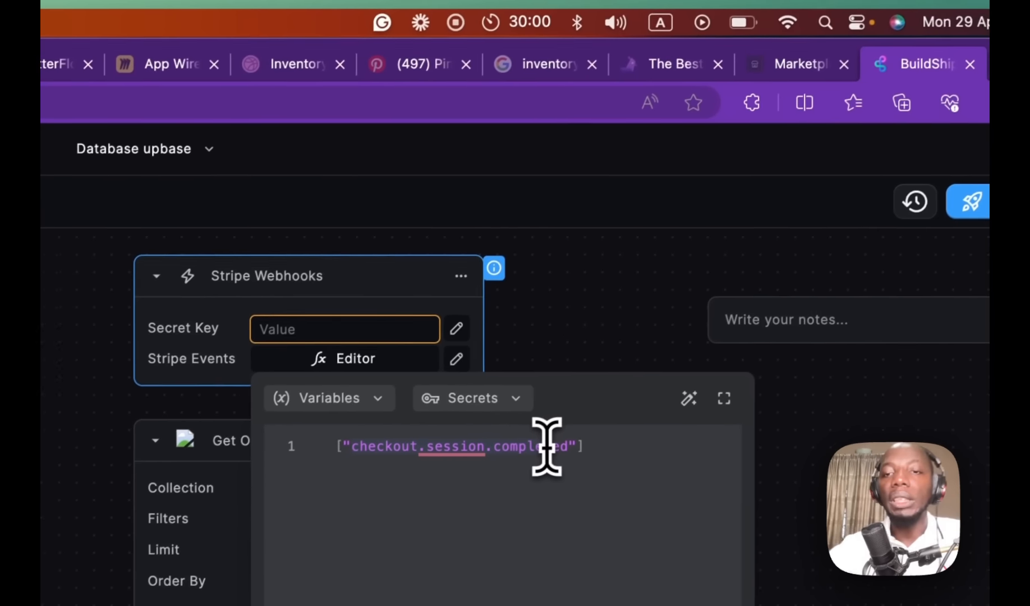
{"action": "left_click", "coordinate": [547, 448]}
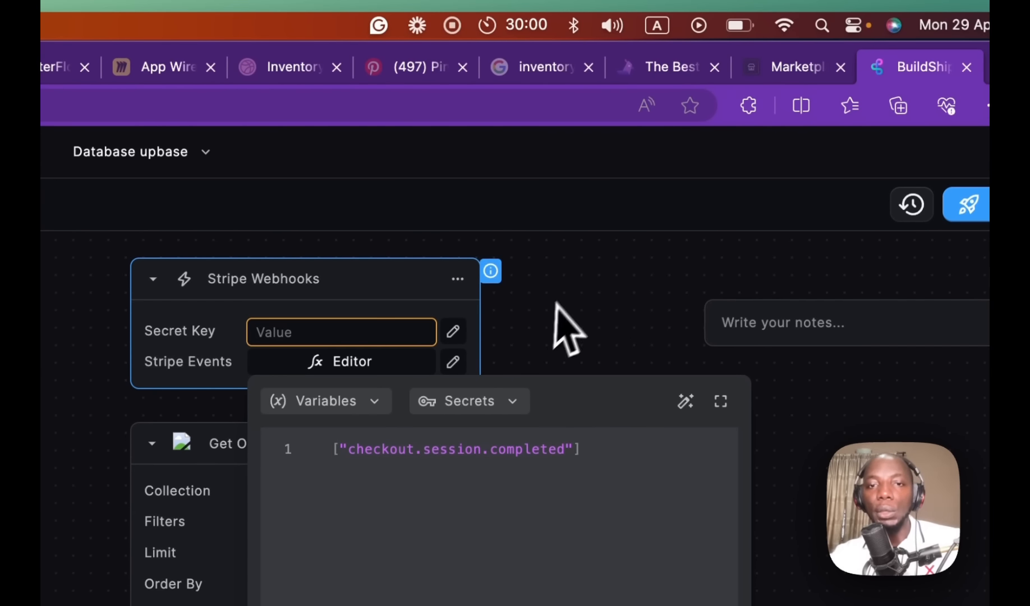
{"action": "left_click", "coordinate": [564, 329]}
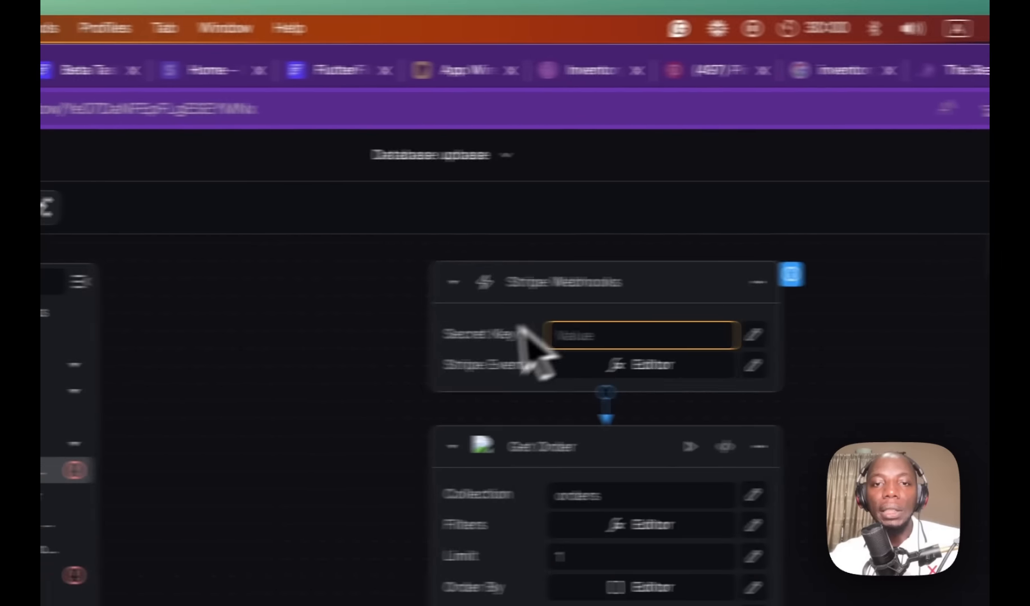
Step: Turn on Stripe test mode and paste the clipboard into BuildShip's webhook secret key
{"action": "left_click", "coordinate": [308, 74]}
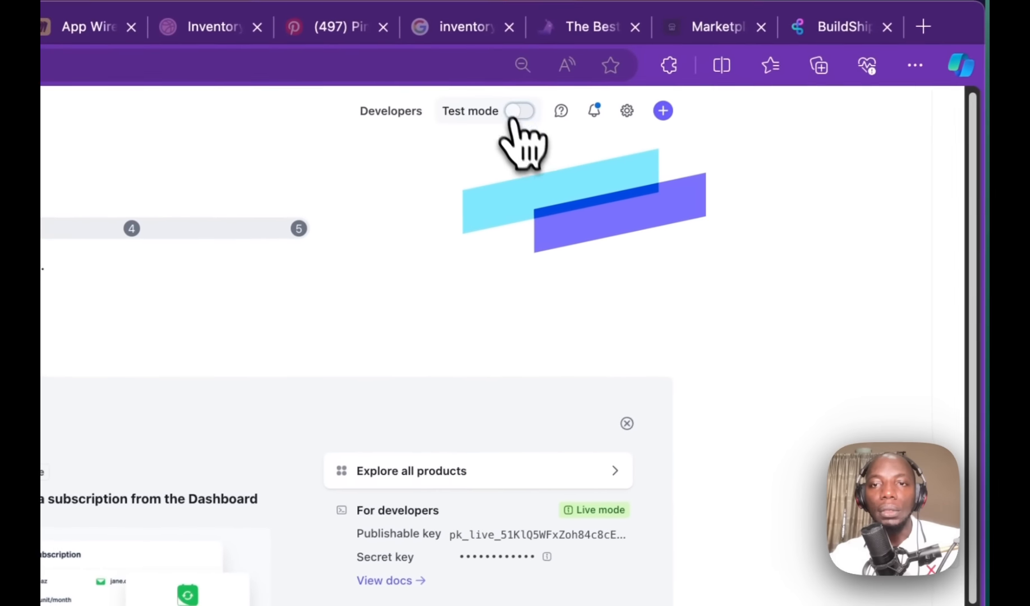
{"action": "left_click", "coordinate": [513, 113]}
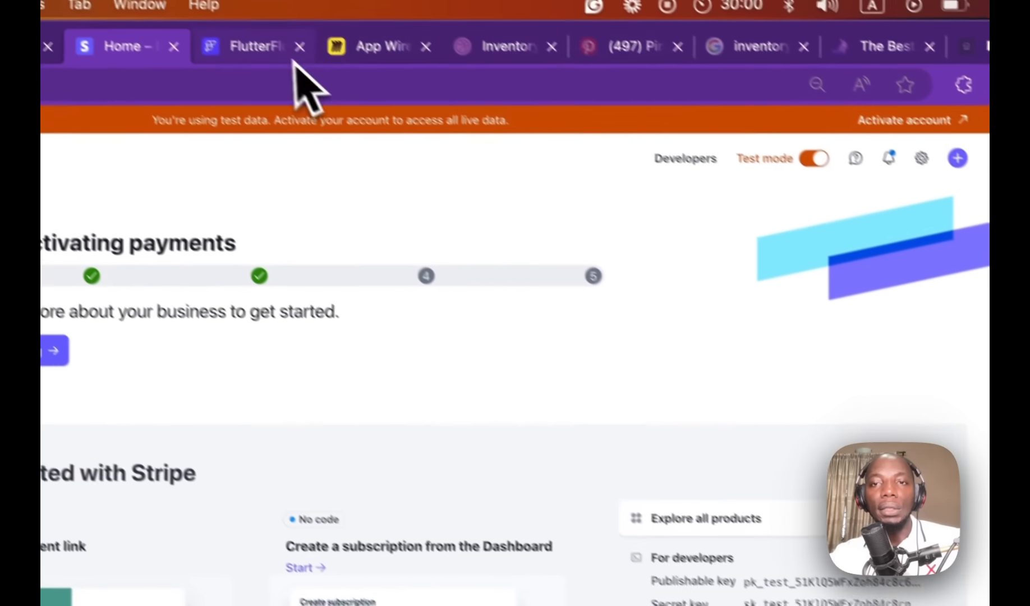
{"action": "left_click", "coordinate": [840, 73]}
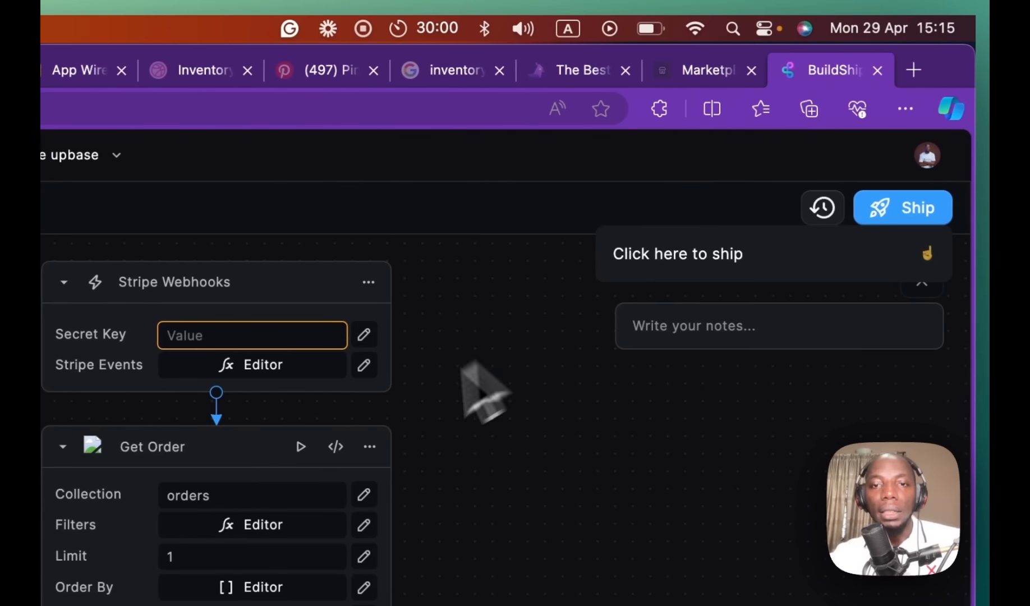
{"action": "left_click", "coordinate": [309, 335]}
{"action": "key", "text": "super+v"}
{"action": "scroll", "coordinate": [645, 291], "scroll_direction": "down", "scroll_amount": 10}
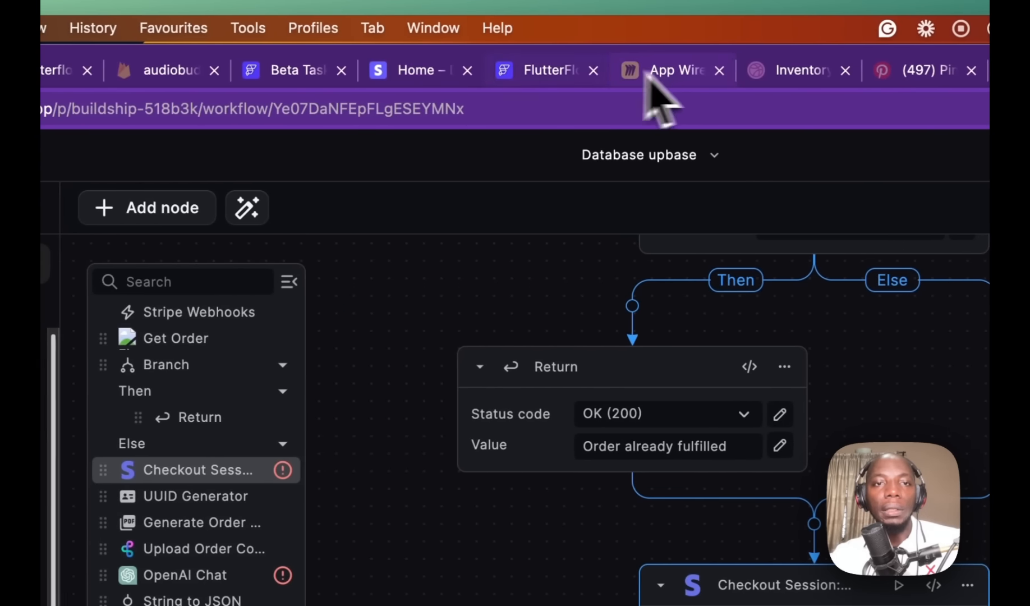
Step: Copy the Stripe test secret key from the dashboard's developer section
{"action": "left_click", "coordinate": [418, 70]}
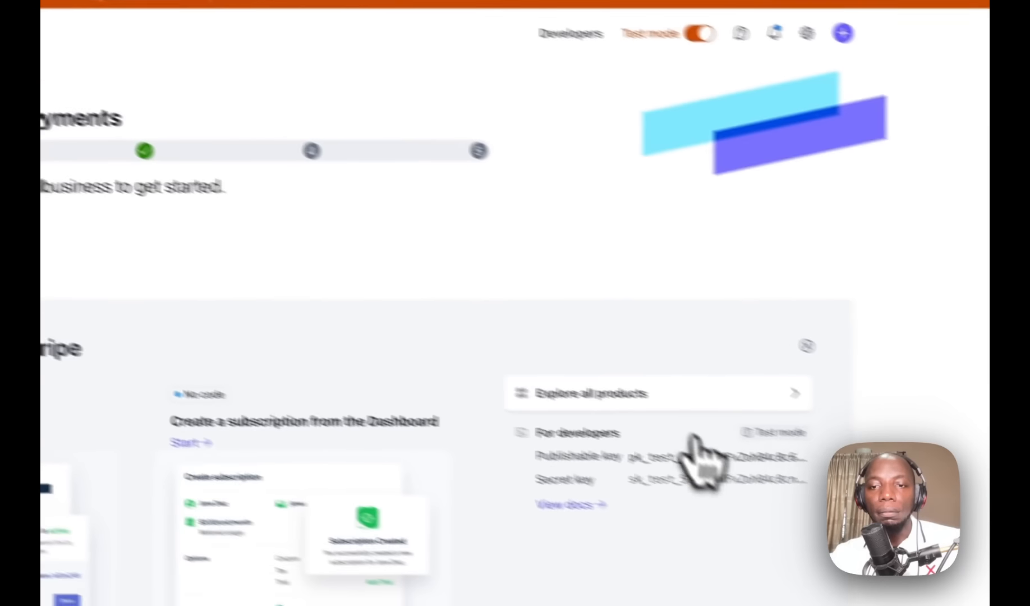
{"action": "left_click", "coordinate": [631, 452]}
{"action": "left_click", "coordinate": [792, 73]}
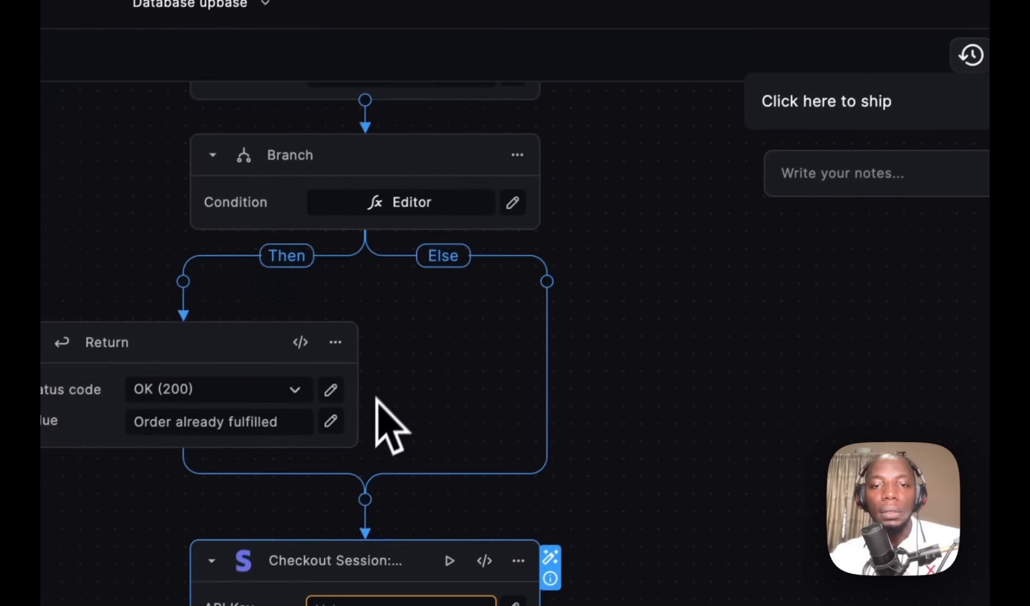
Step: Replace the webhook's wrong secret key with the copied Stripe test secret key
{"action": "scroll", "coordinate": [376, 400], "scroll_direction": "up", "scroll_amount": 5}
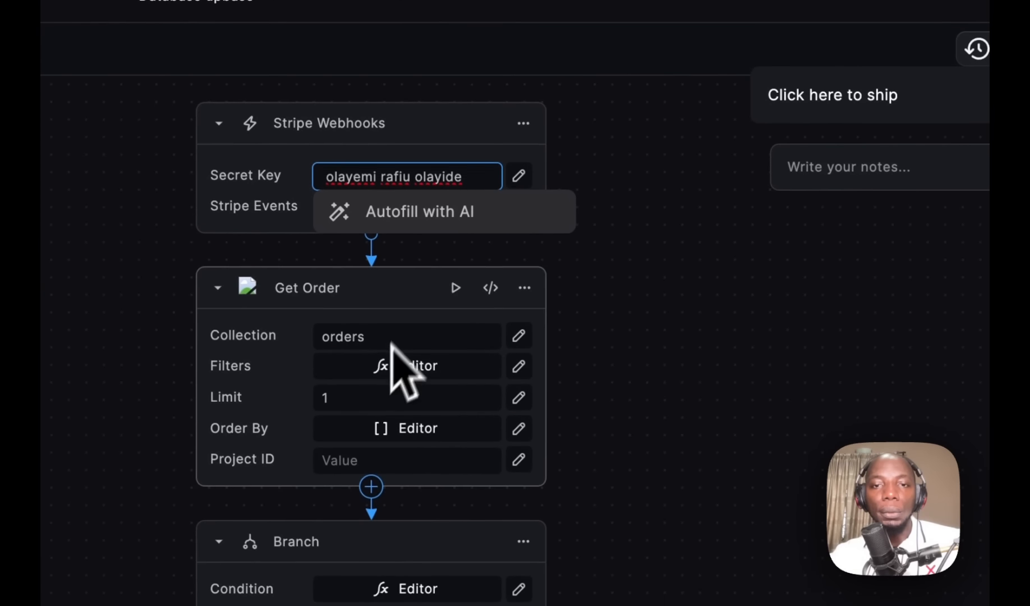
{"action": "triple_click", "coordinate": [386, 176]}
{"action": "key", "text": "BackSpace"}
{"action": "key", "text": "ctrl+v"}
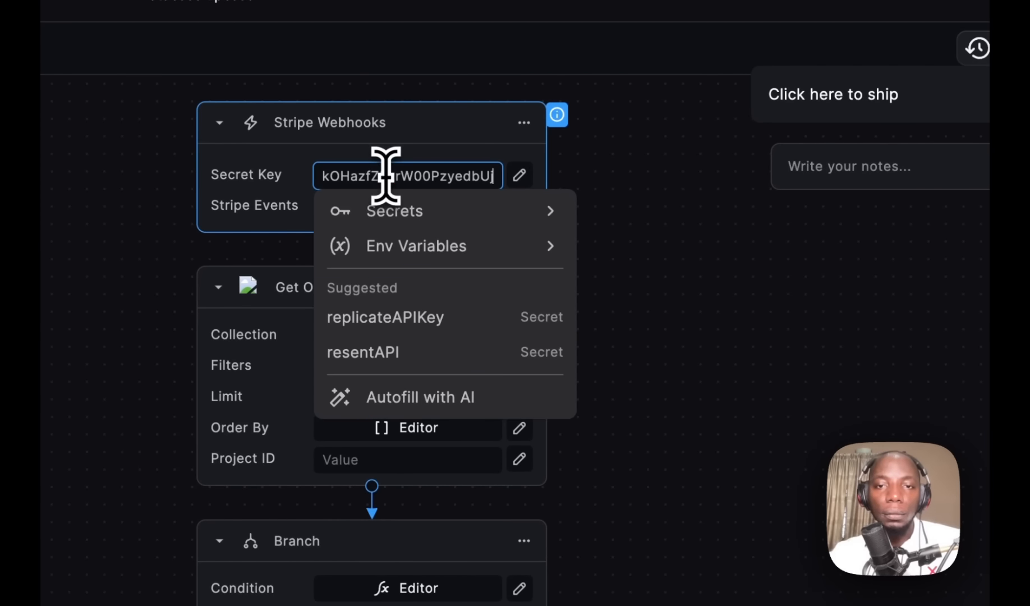
{"action": "left_click", "coordinate": [649, 188]}
{"action": "scroll", "coordinate": [609, 230], "scroll_direction": "down", "scroll_amount": 5}
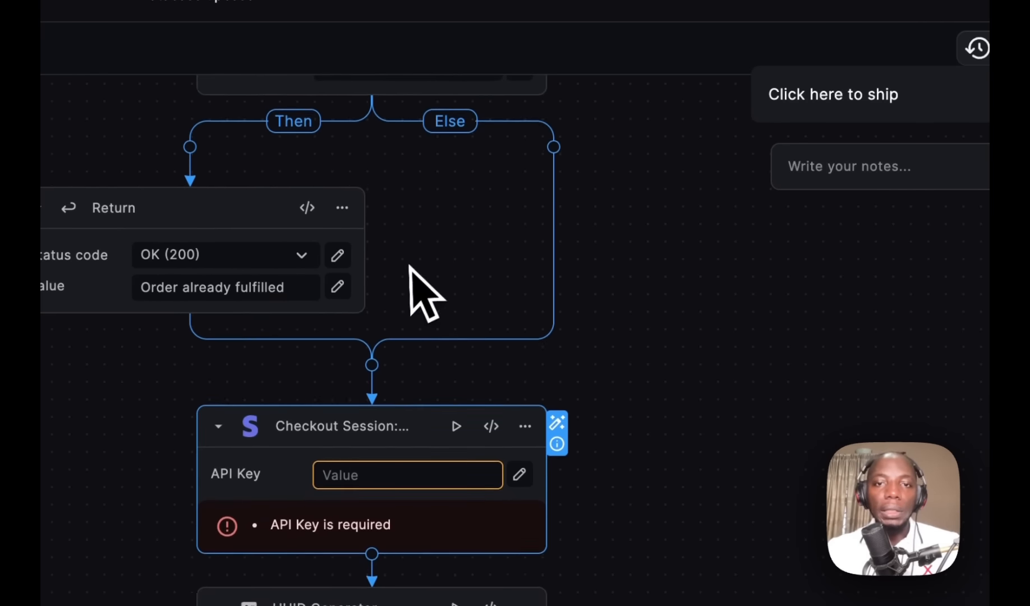
{"action": "scroll", "coordinate": [414, 281], "scroll_direction": "up", "scroll_amount": 4}
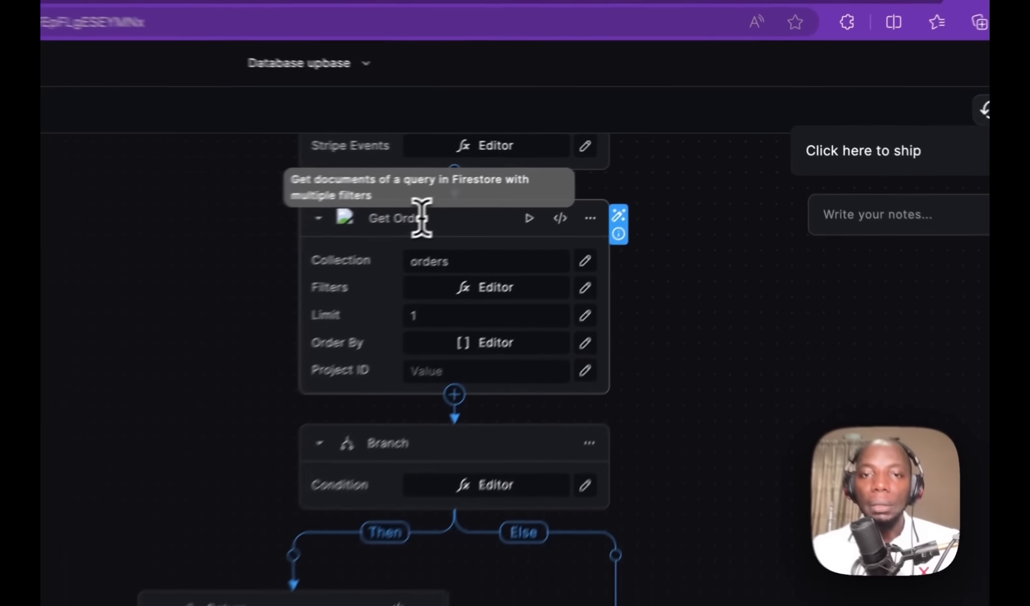
Step: Review the Get Order filters and Project ID, scroll down to the Resend email node
{"action": "double_click", "coordinate": [575, 172]}
{"action": "key", "text": "ctrl+a"}
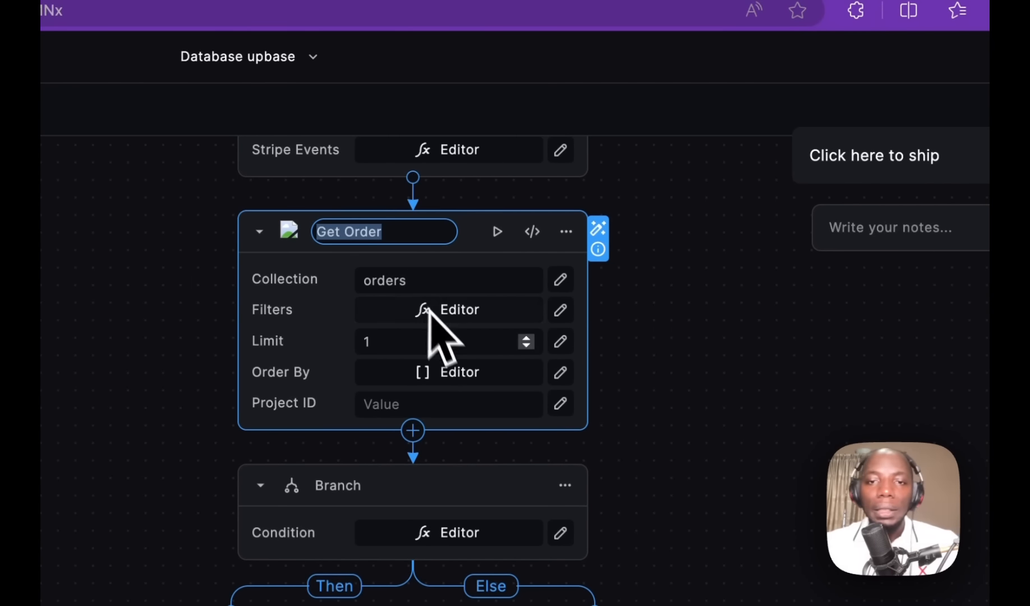
{"action": "left_click", "coordinate": [452, 311]}
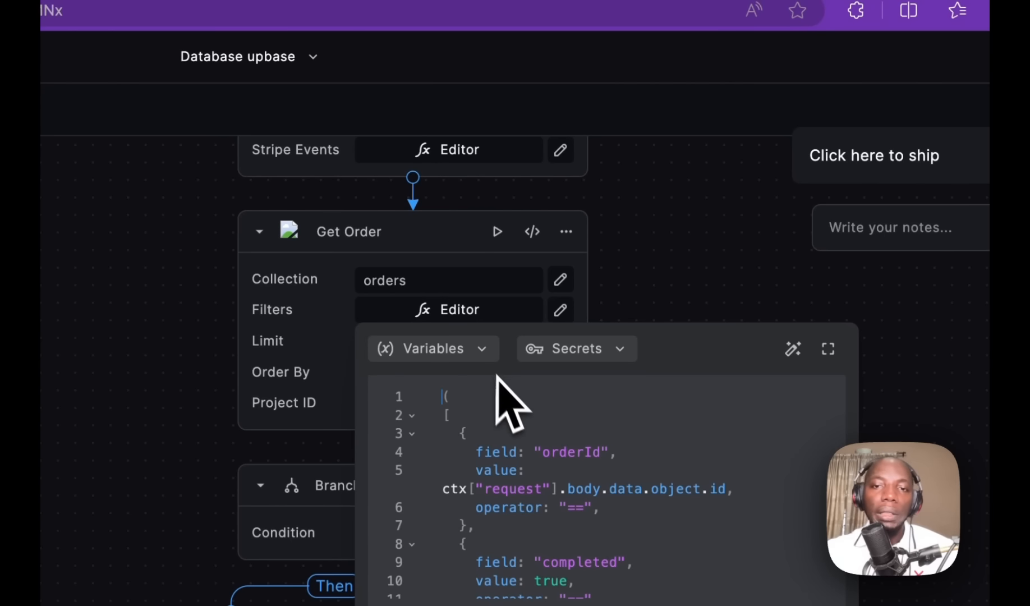
{"action": "left_click", "coordinate": [651, 233]}
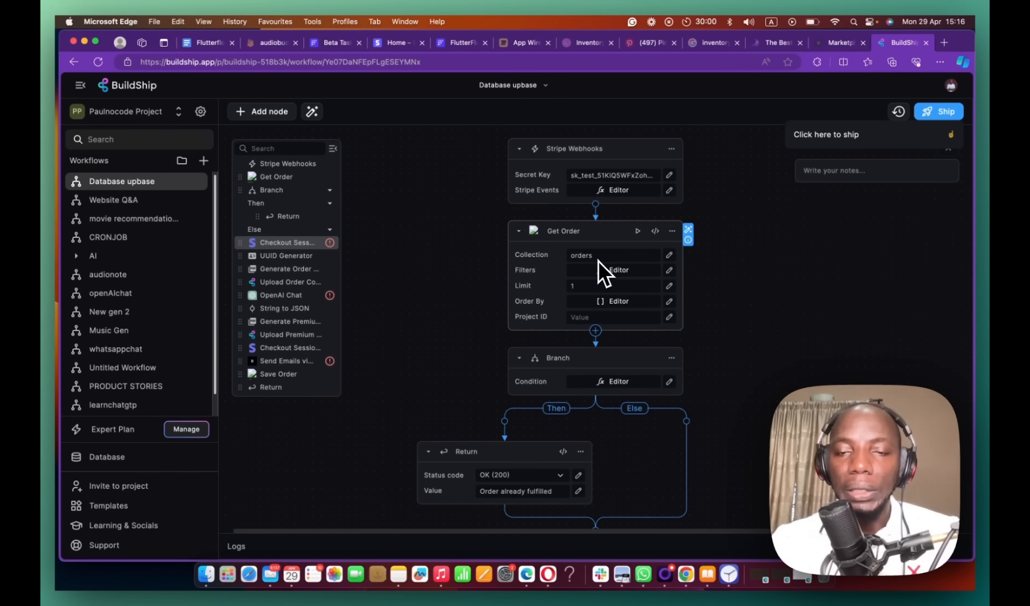
{"action": "scroll", "coordinate": [595, 263], "scroll_direction": "down", "scroll_amount": 2}
{"action": "left_click", "coordinate": [586, 246]}
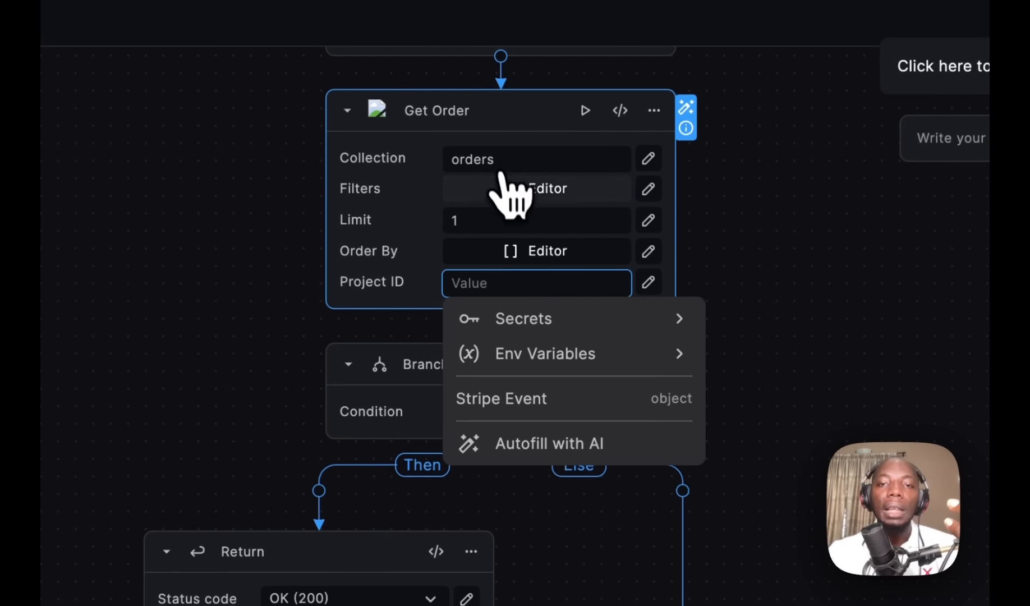
{"action": "left_click", "coordinate": [544, 190]}
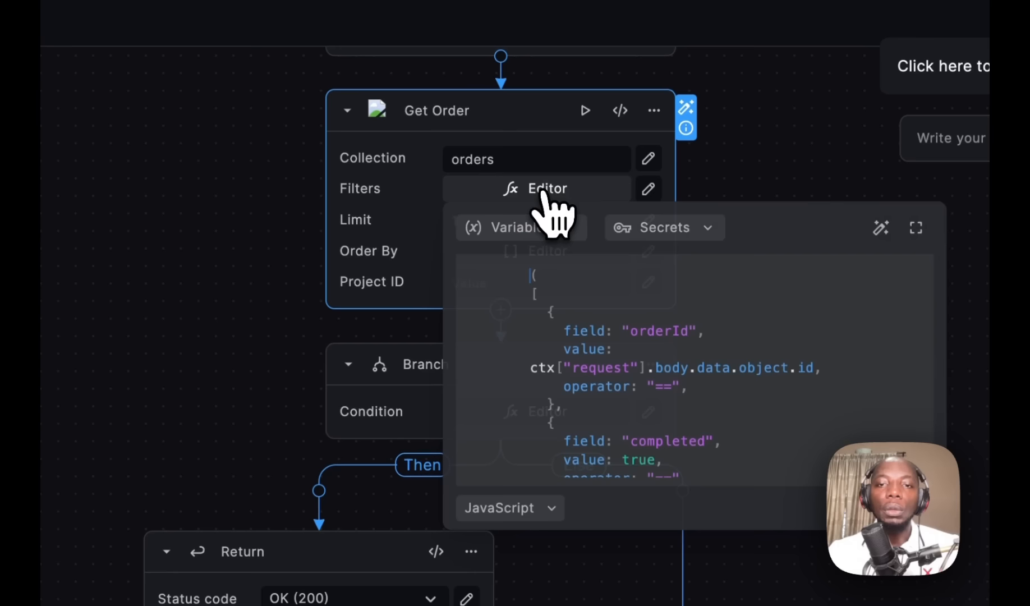
{"action": "left_click", "coordinate": [724, 155]}
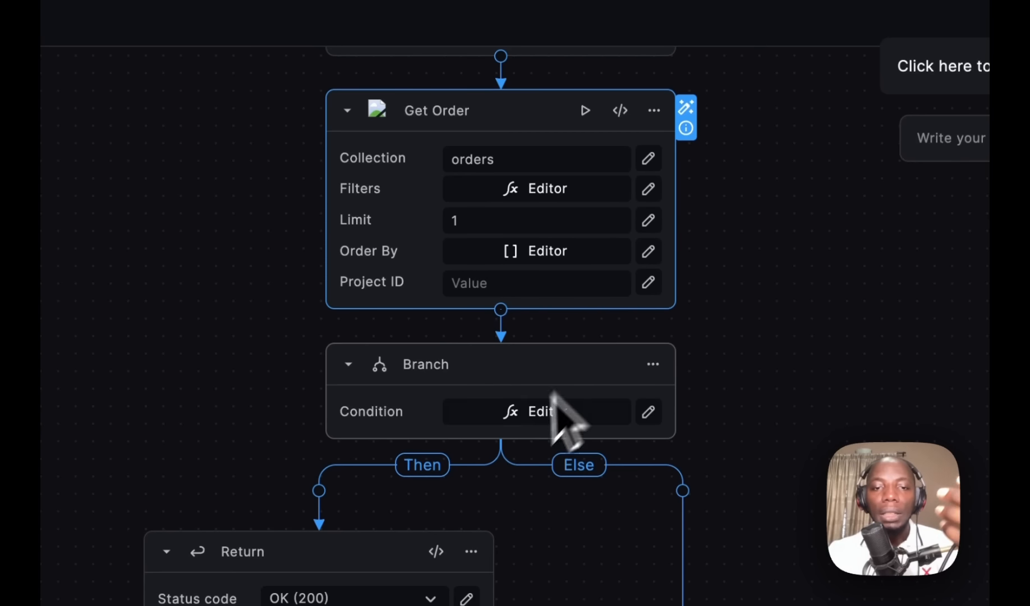
{"action": "scroll", "coordinate": [438, 475], "scroll_direction": "down", "scroll_amount": 3}
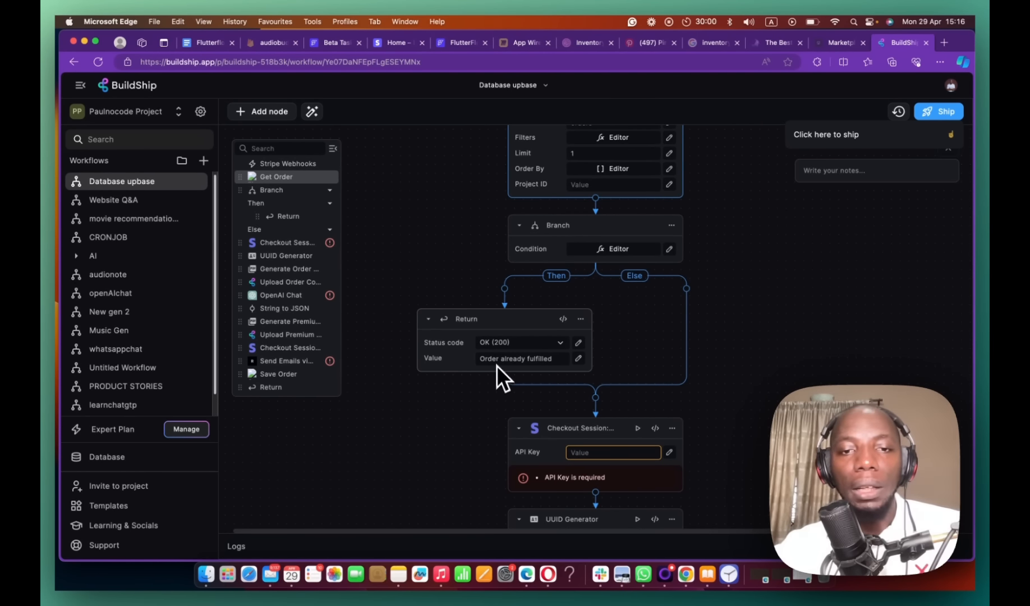
{"action": "scroll", "coordinate": [497, 349], "scroll_direction": "down", "scroll_amount": 5}
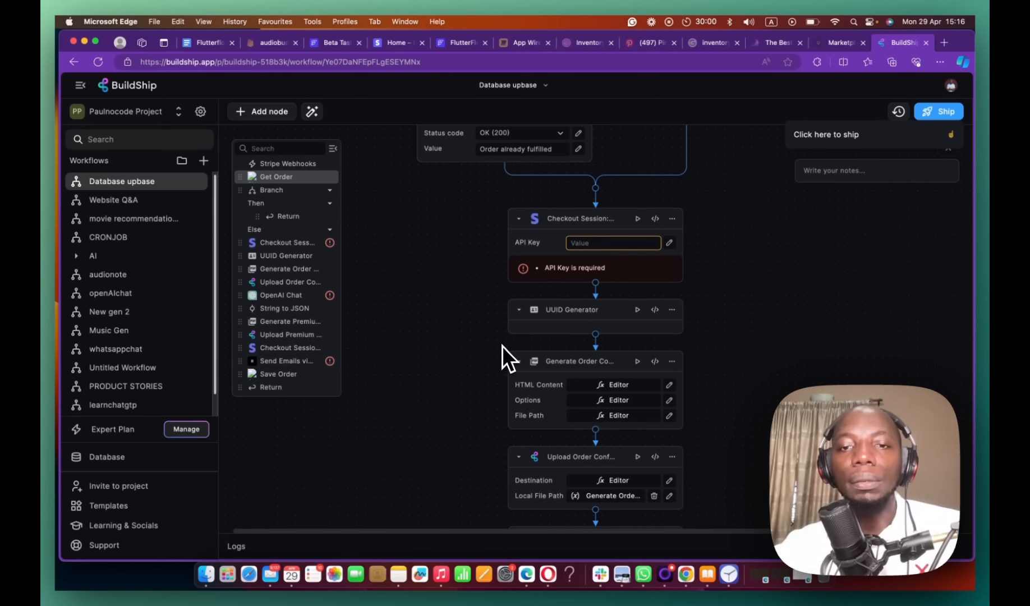
{"action": "scroll", "coordinate": [502, 345], "scroll_direction": "down", "scroll_amount": 4}
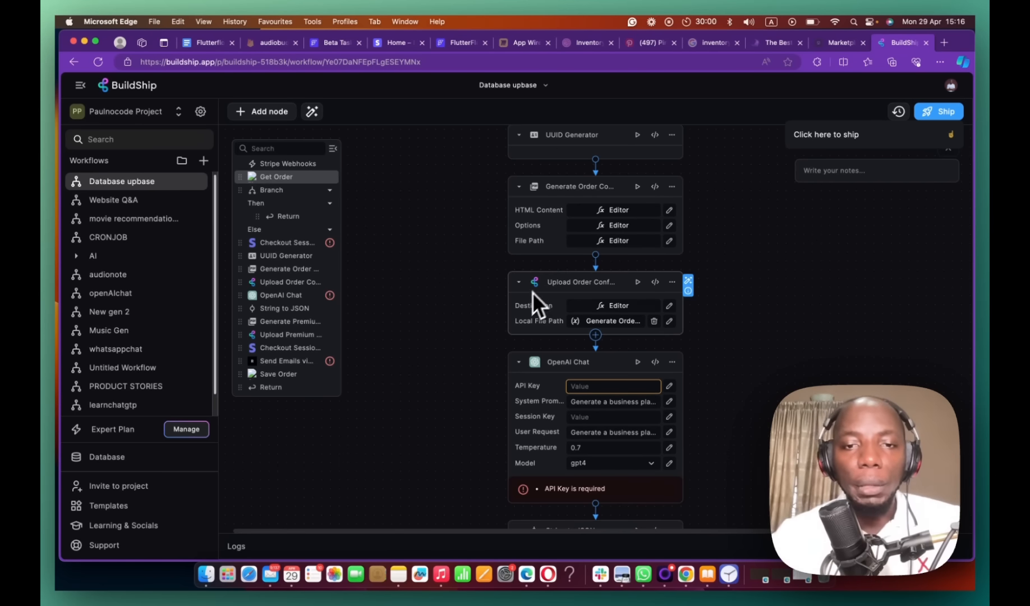
{"action": "scroll", "coordinate": [527, 315], "scroll_direction": "down", "scroll_amount": 10}
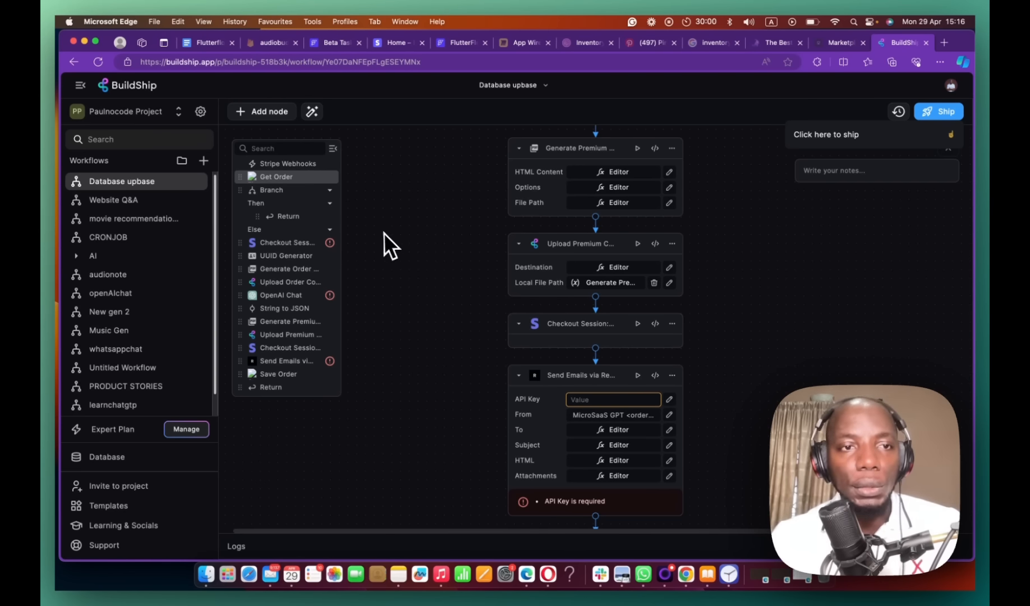
{"action": "left_click", "coordinate": [203, 161]}
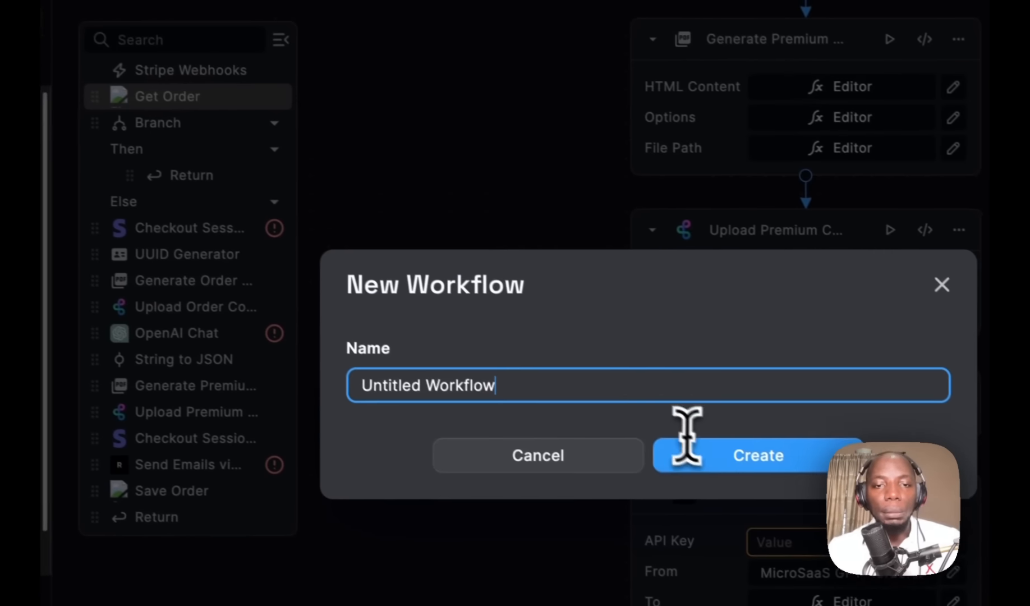
Step: Create an Untitled Workflow in BuildShip with a Rest API Call trigger at path /getrespont
{"action": "left_click", "coordinate": [701, 459]}
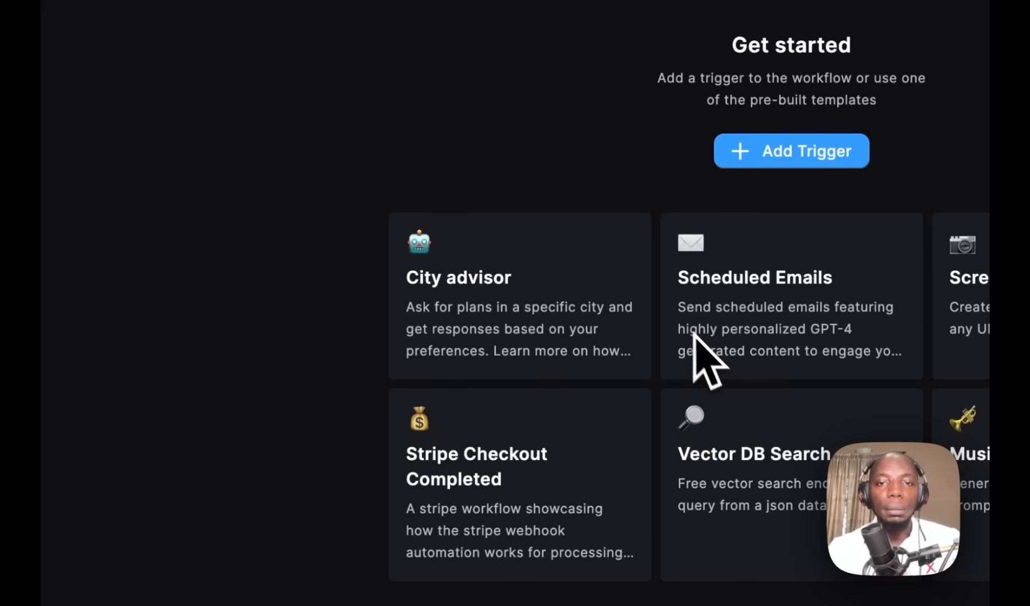
{"action": "left_click", "coordinate": [739, 160]}
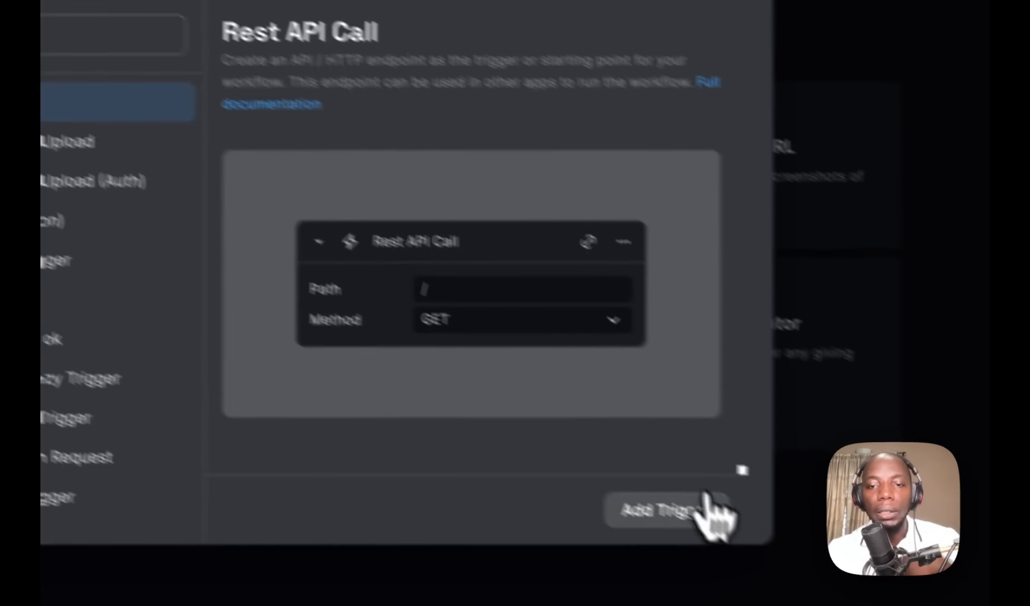
{"action": "left_click", "coordinate": [705, 505]}
{"action": "left_click", "coordinate": [545, 218]}
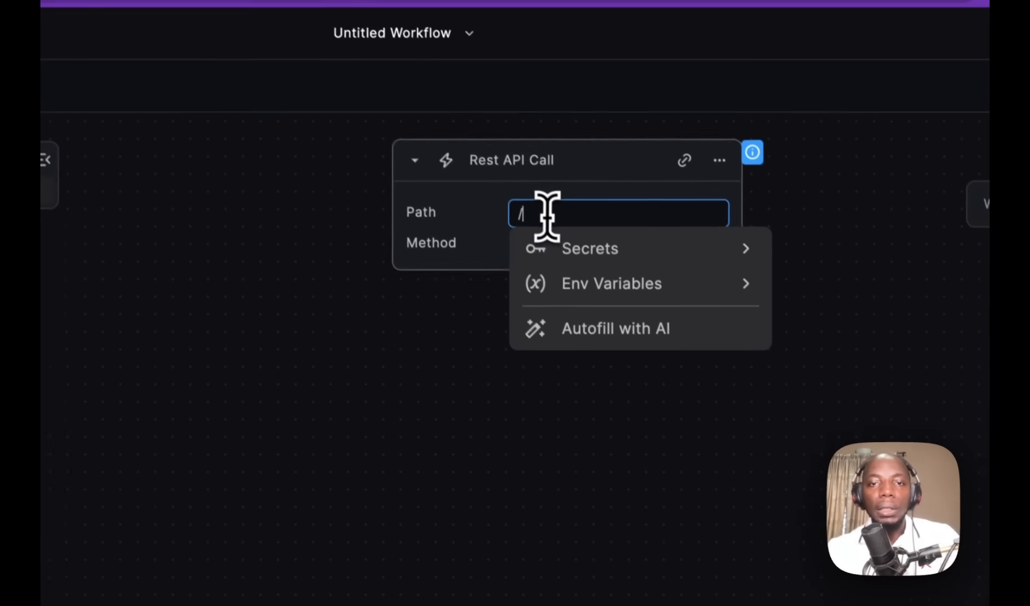
{"action": "type", "text": "/getrespn"}
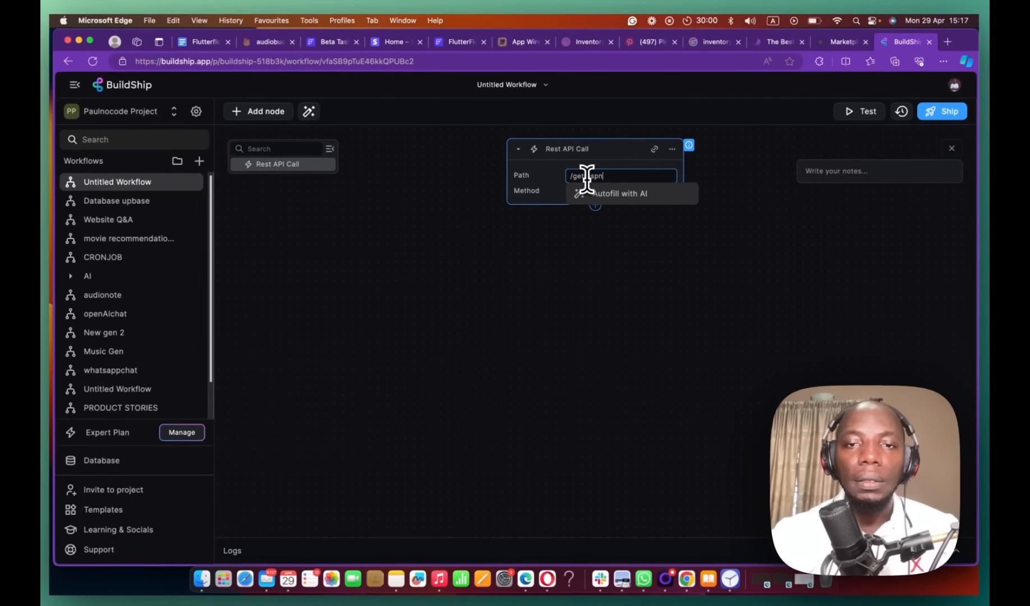
{"action": "key", "text": "BackSpace"}
{"action": "type", "text": "ont"}
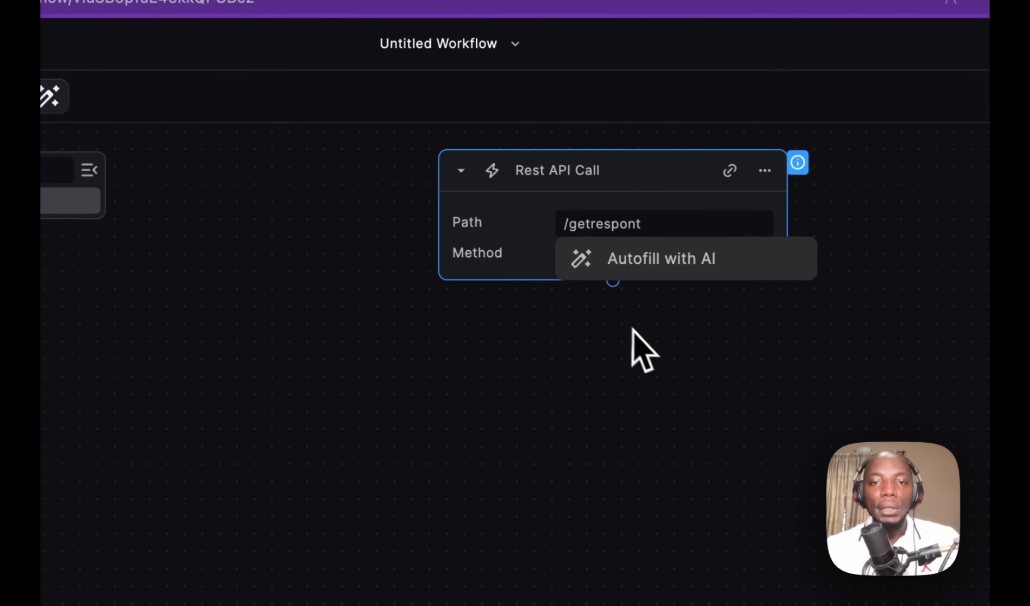
Step: Add a Return node after the trigger that answers 'yes it worked', then ship the workflow
{"action": "left_click", "coordinate": [614, 280]}
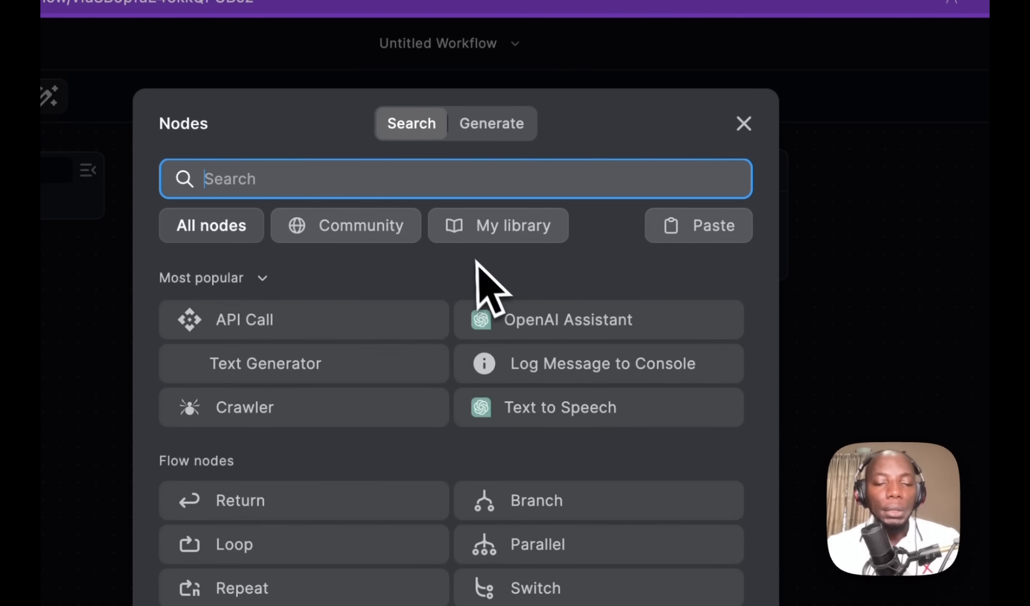
{"action": "type", "text": "return"}
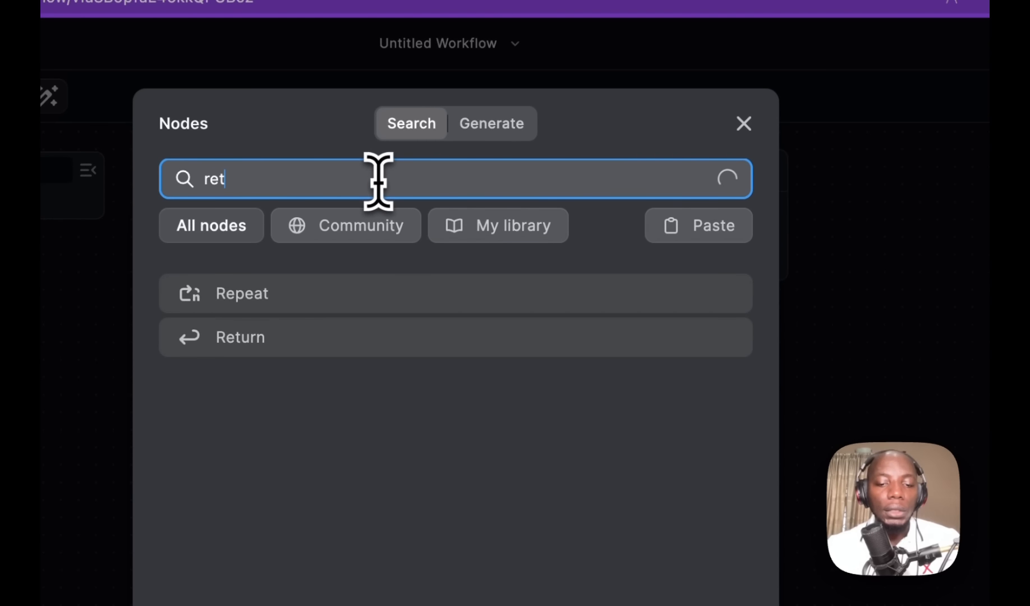
{"action": "left_click", "coordinate": [424, 303]}
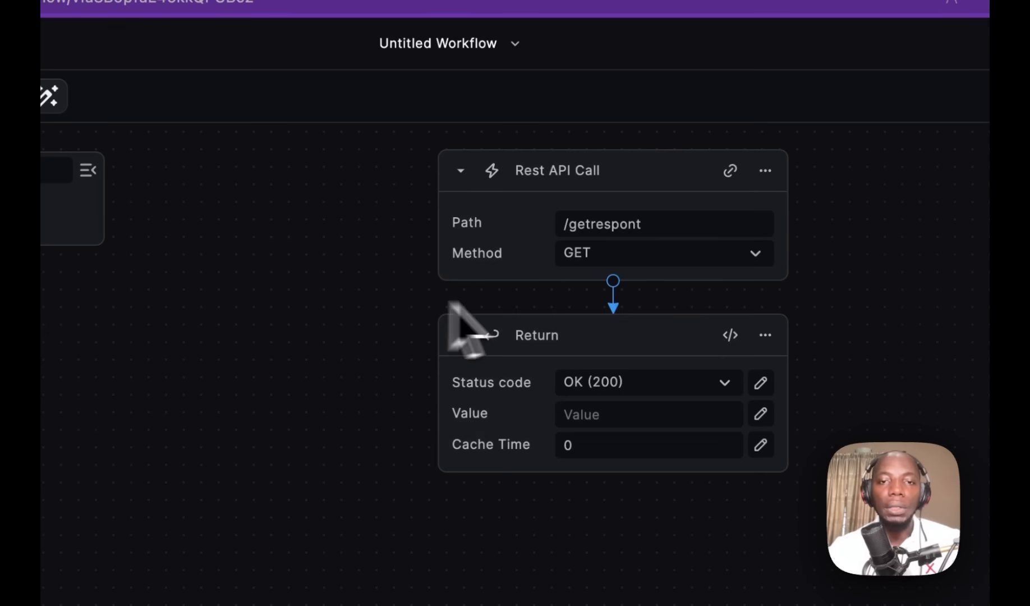
{"action": "left_click", "coordinate": [605, 415]}
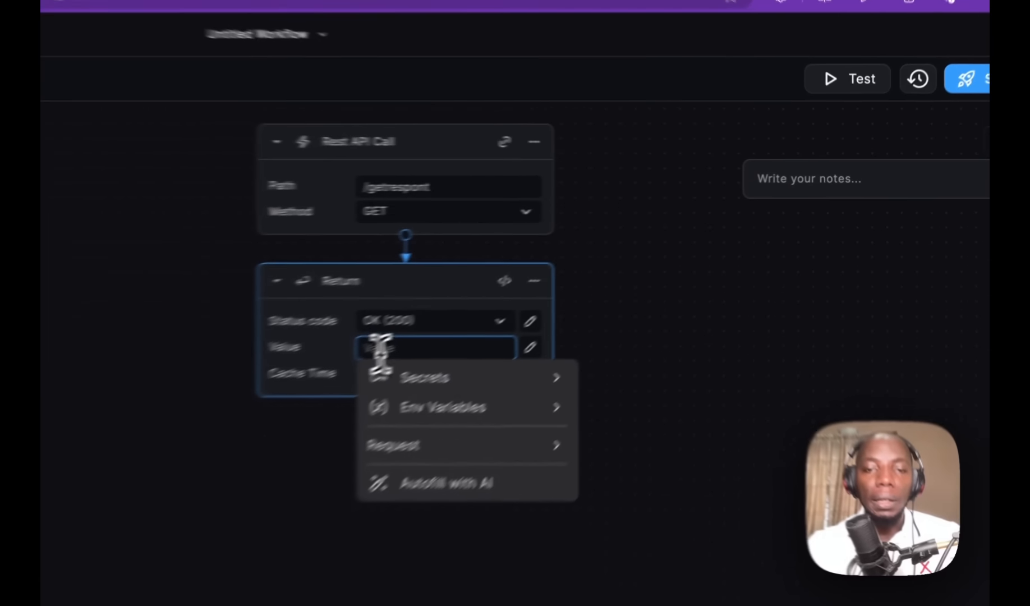
{"action": "type", "text": "yes it works"}
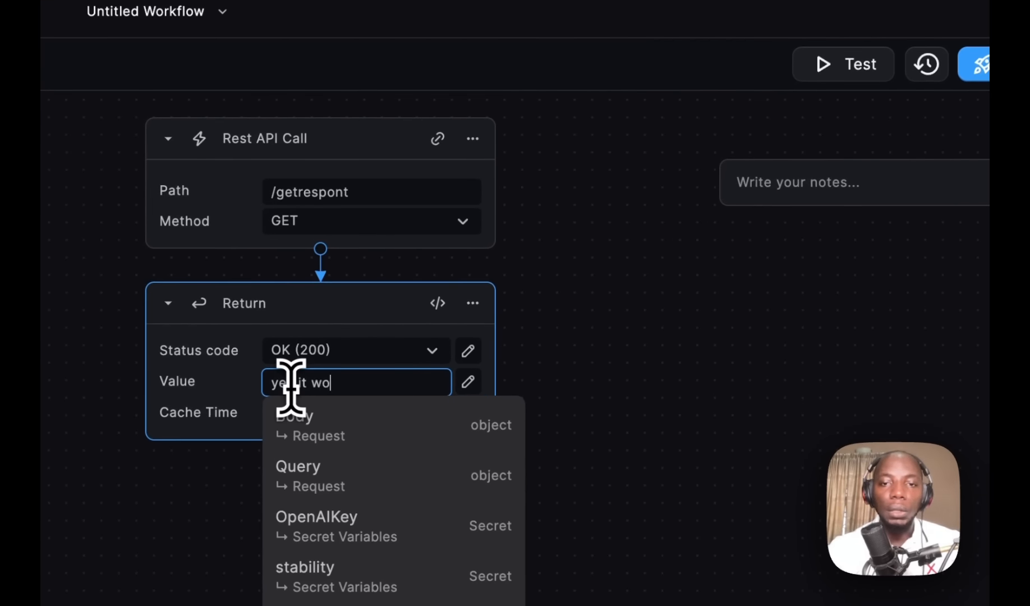
{"action": "key", "text": "BackSpace"}
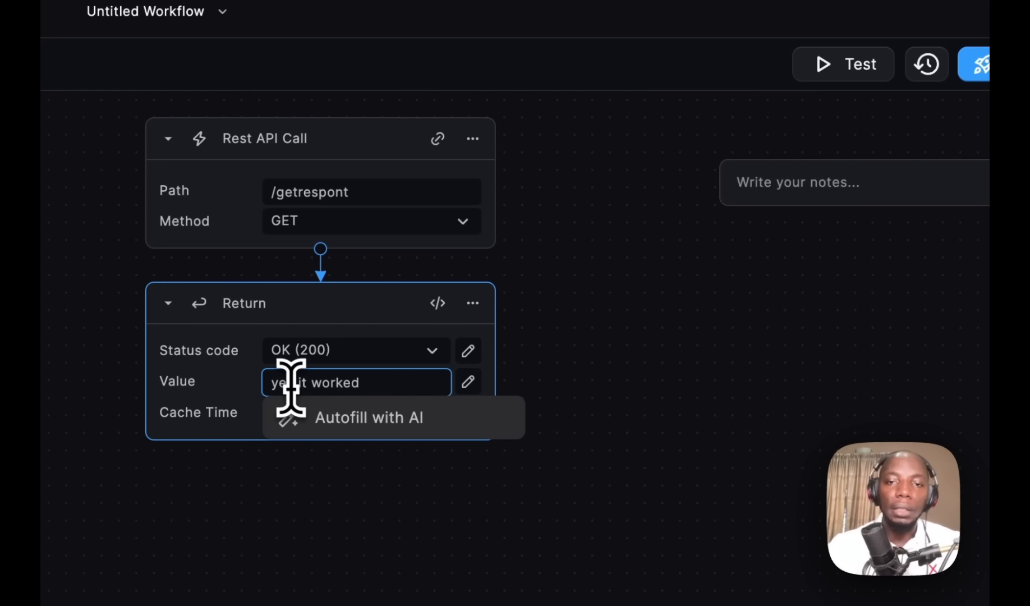
{"action": "left_click", "coordinate": [666, 373]}
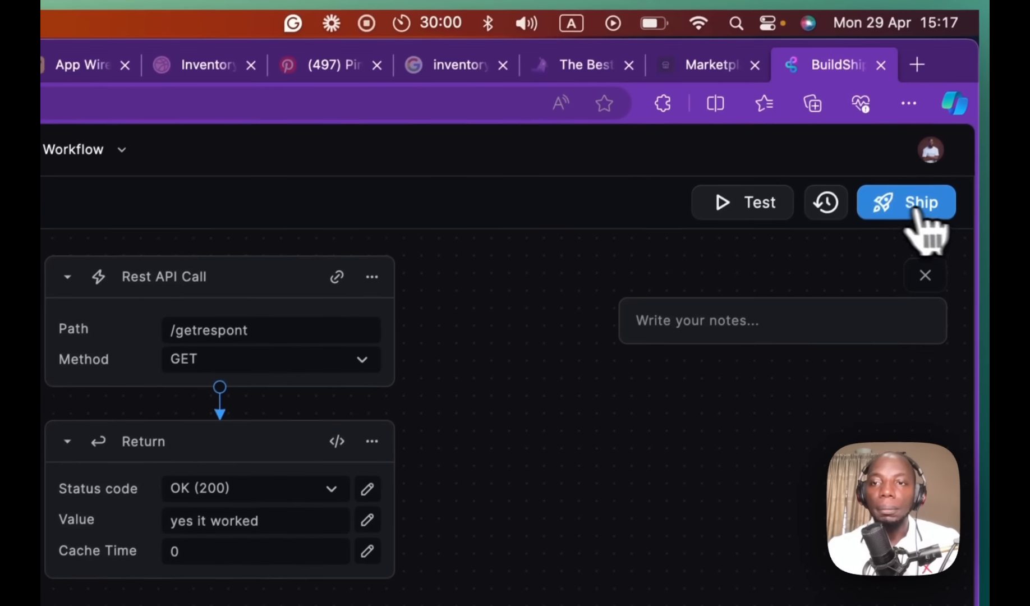
{"action": "left_click", "coordinate": [915, 206]}
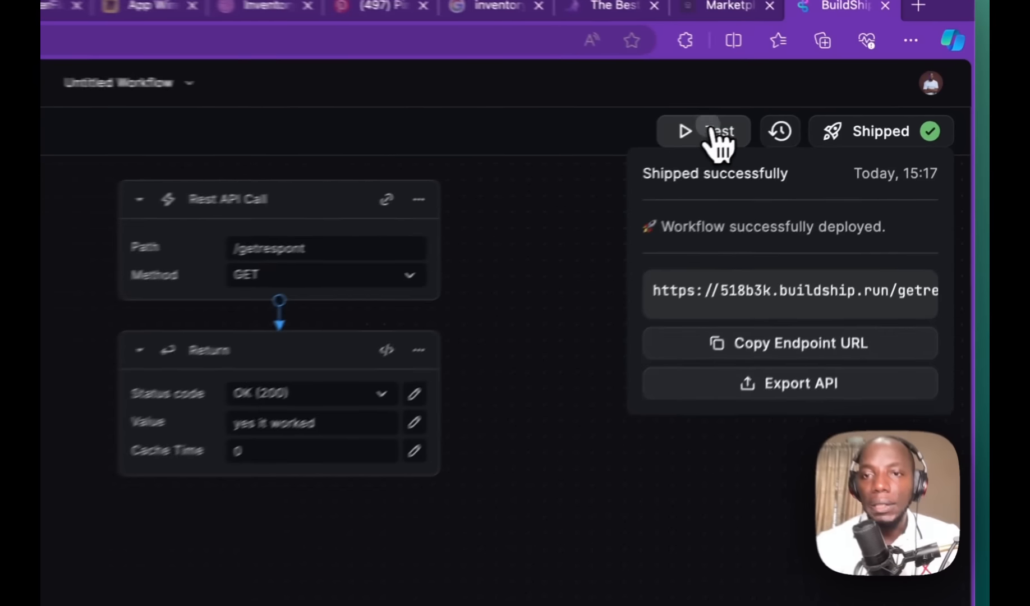
Step: Test the deployed endpoint, confirm OK (200) with 'yes it worked', then return to FlutterFlow
{"action": "left_click", "coordinate": [831, 111]}
{"action": "left_click", "coordinate": [768, 243]}
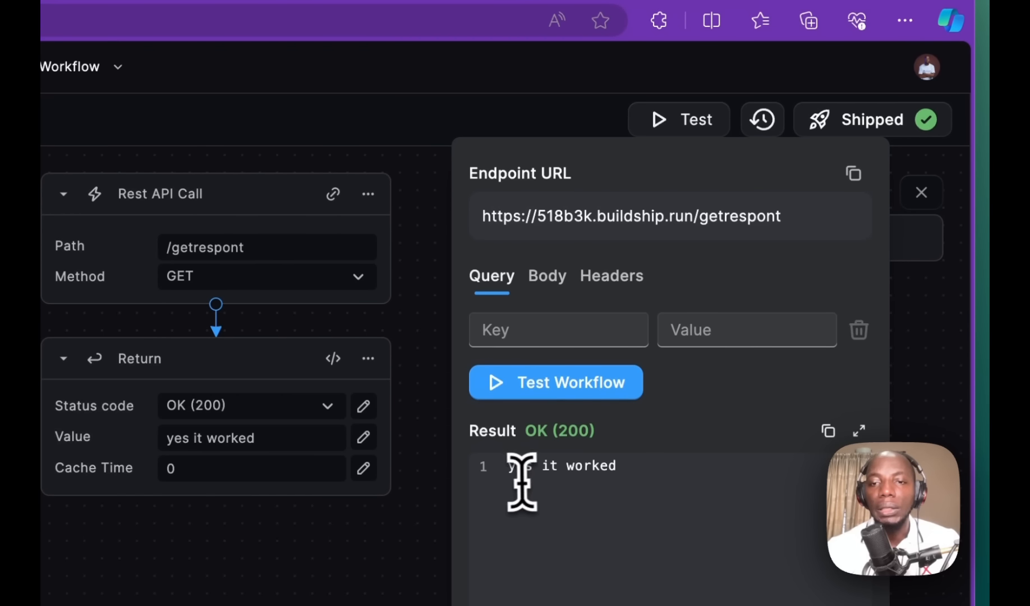
{"action": "left_click_drag", "start_coordinate": [508, 466], "coordinate": [621, 468]}
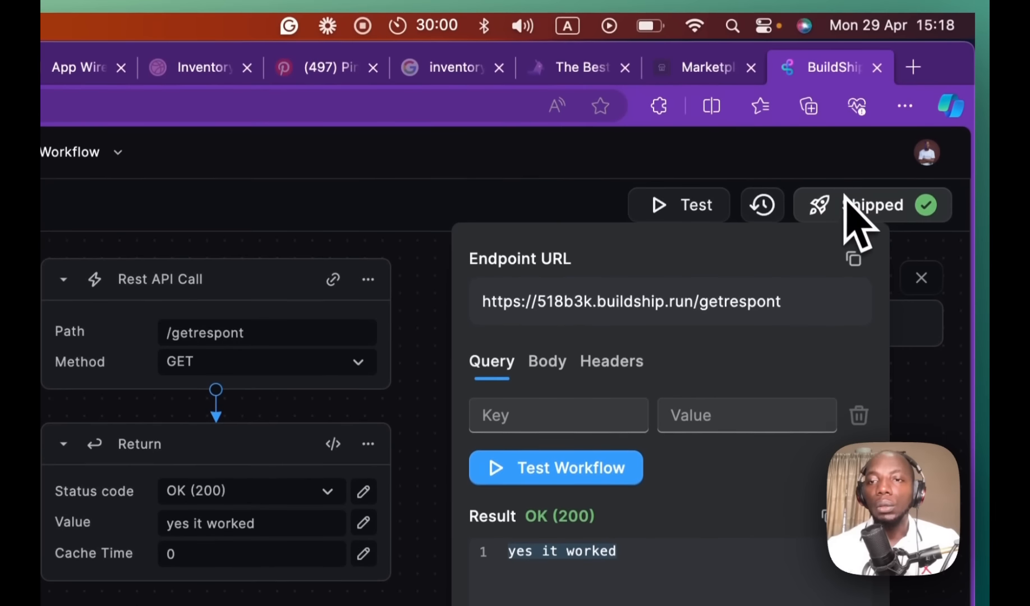
{"action": "mouse_move", "coordinate": [845, 279]}
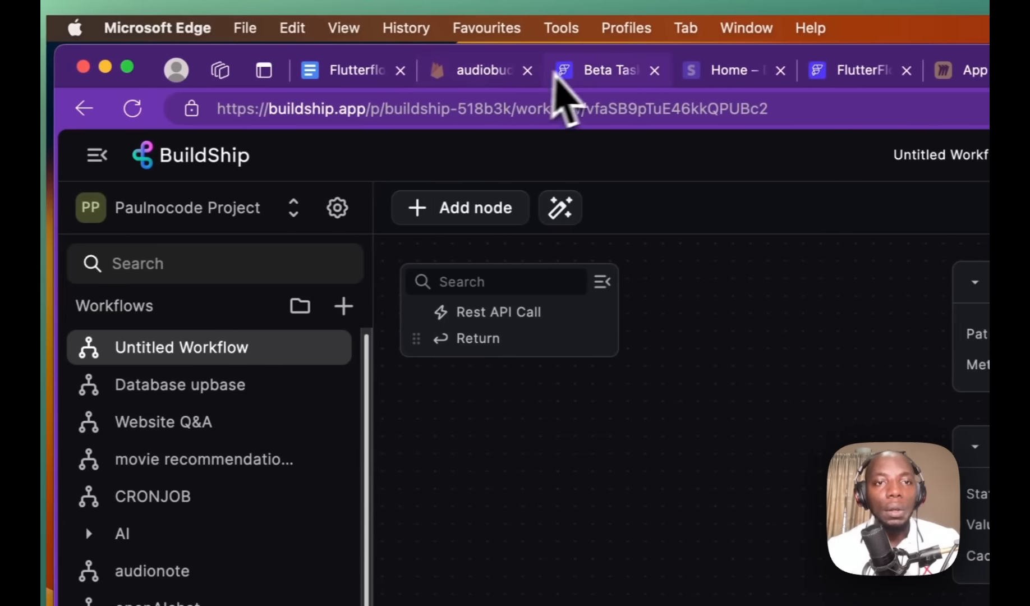
{"action": "left_click", "coordinate": [584, 81]}
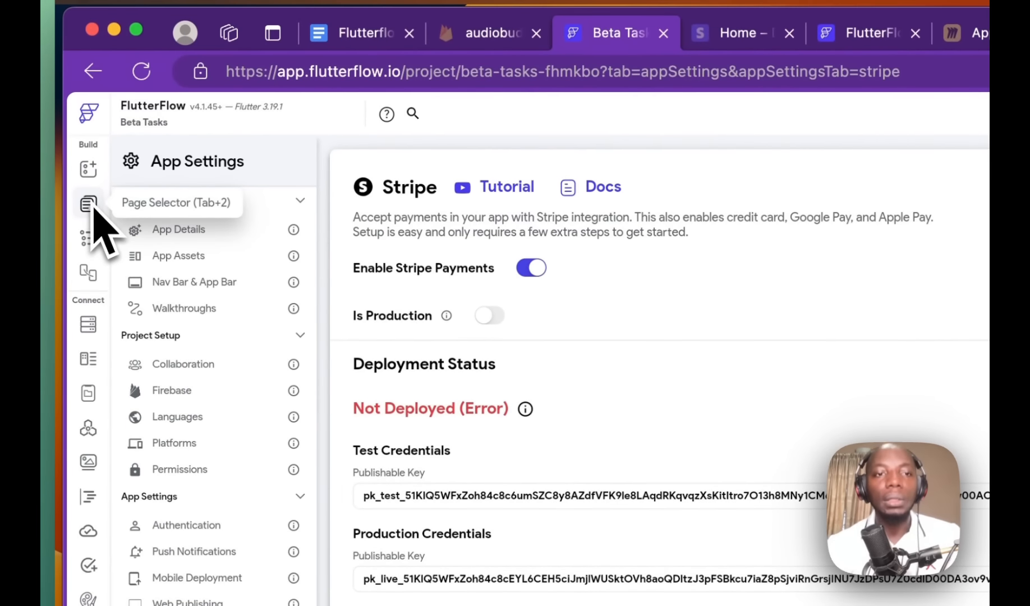
Step: Start a new GET API call named paymentsuccess in FlutterFlow's API Calls section
{"action": "left_click", "coordinate": [90, 206]}
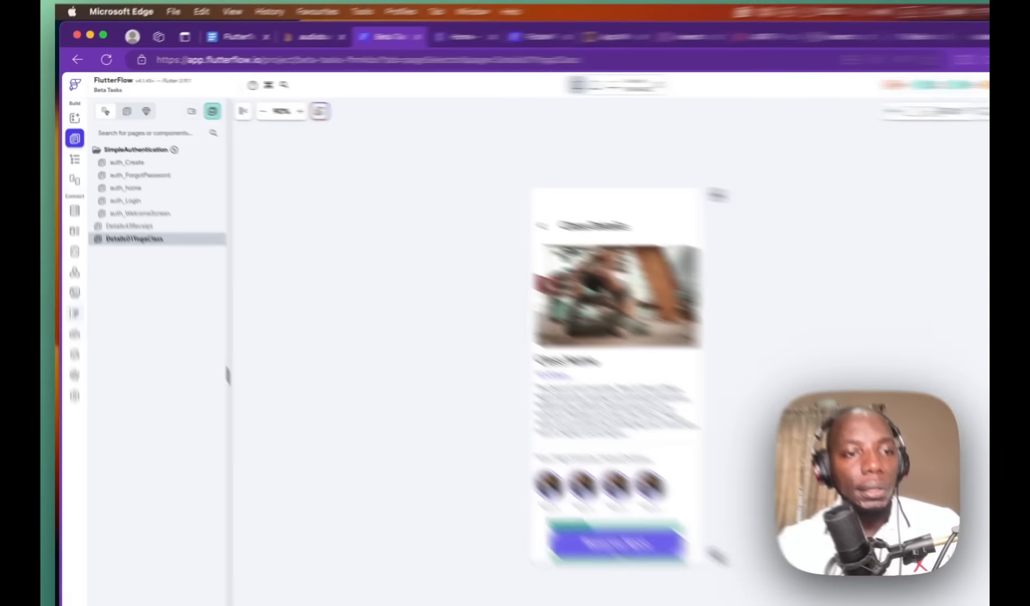
{"action": "left_click", "coordinate": [72, 258]}
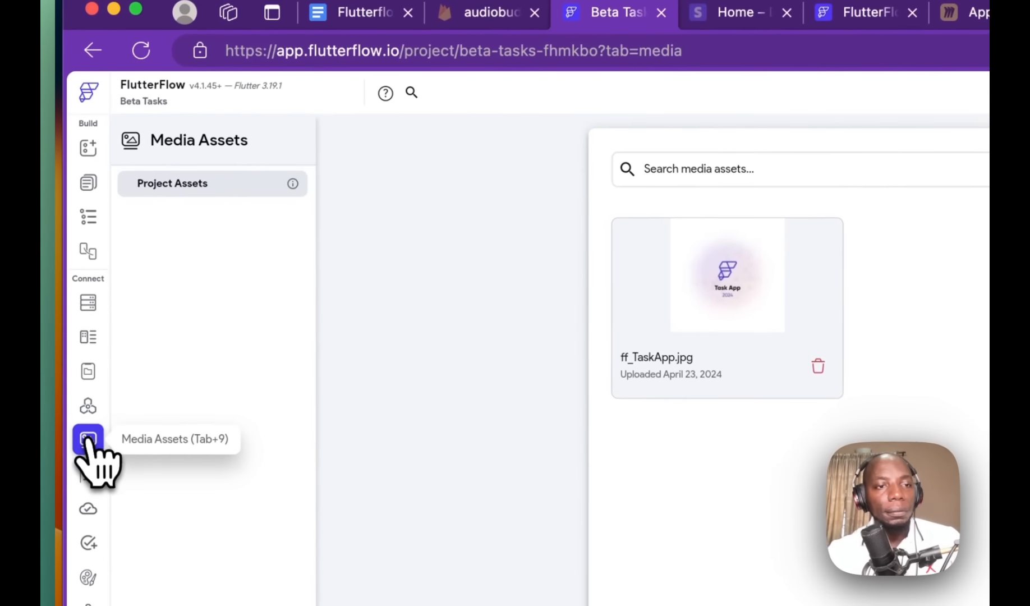
{"action": "left_click", "coordinate": [74, 245]}
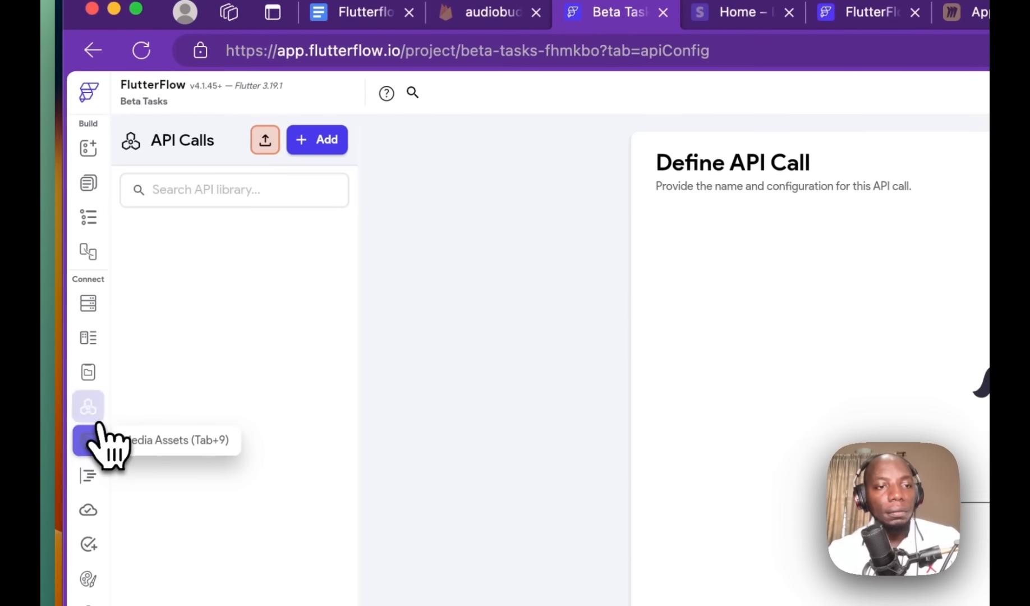
{"action": "left_click", "coordinate": [317, 141]}
{"action": "left_click", "coordinate": [303, 214]}
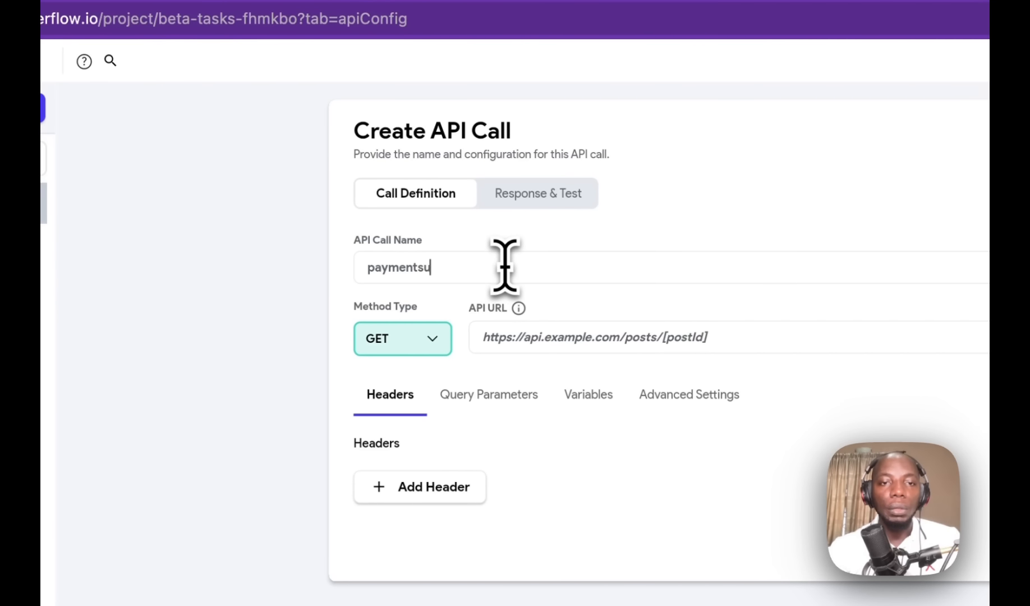
{"action": "left_click", "coordinate": [393, 336]}
{"action": "left_click", "coordinate": [400, 338]}
Step: Set the BuildShip trigger method to GET and enter its /getrespont URL in the call
{"action": "left_click", "coordinate": [620, 338]}
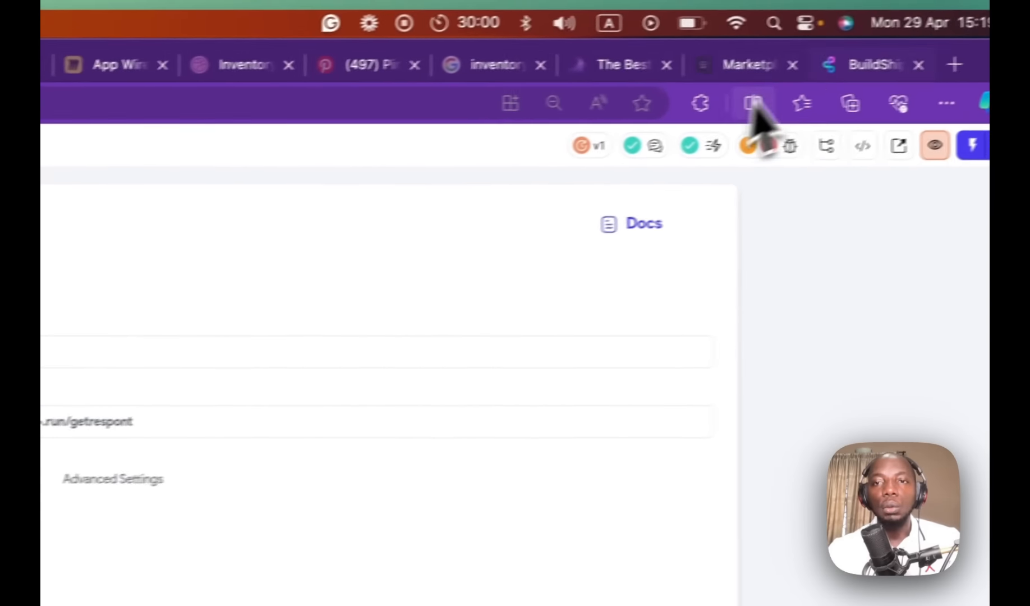
{"action": "left_click", "coordinate": [926, 71]}
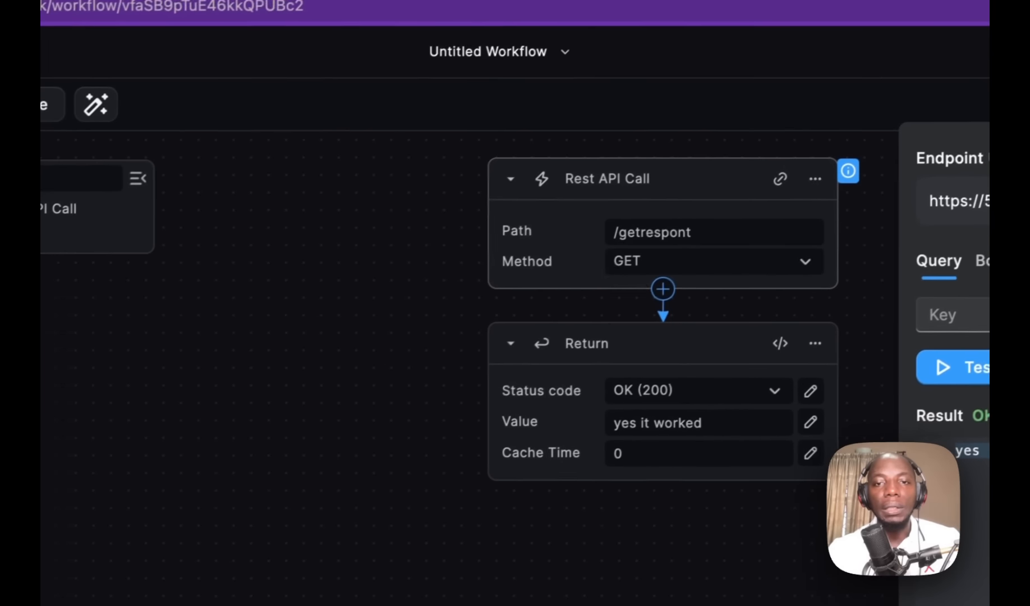
{"action": "left_click", "coordinate": [676, 329]}
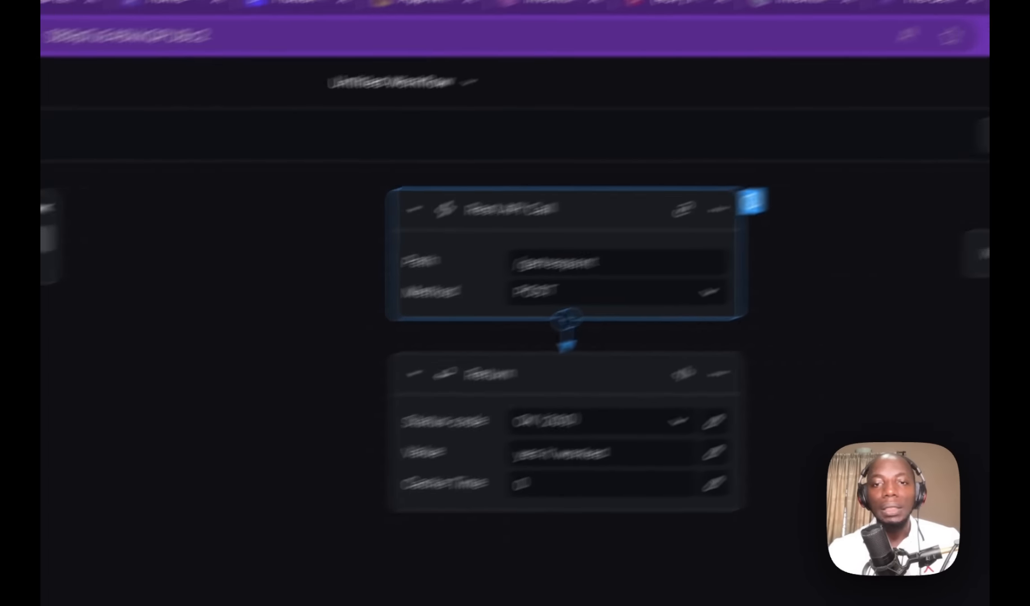
{"action": "left_click", "coordinate": [725, 257]}
{"action": "left_click", "coordinate": [384, 396]}
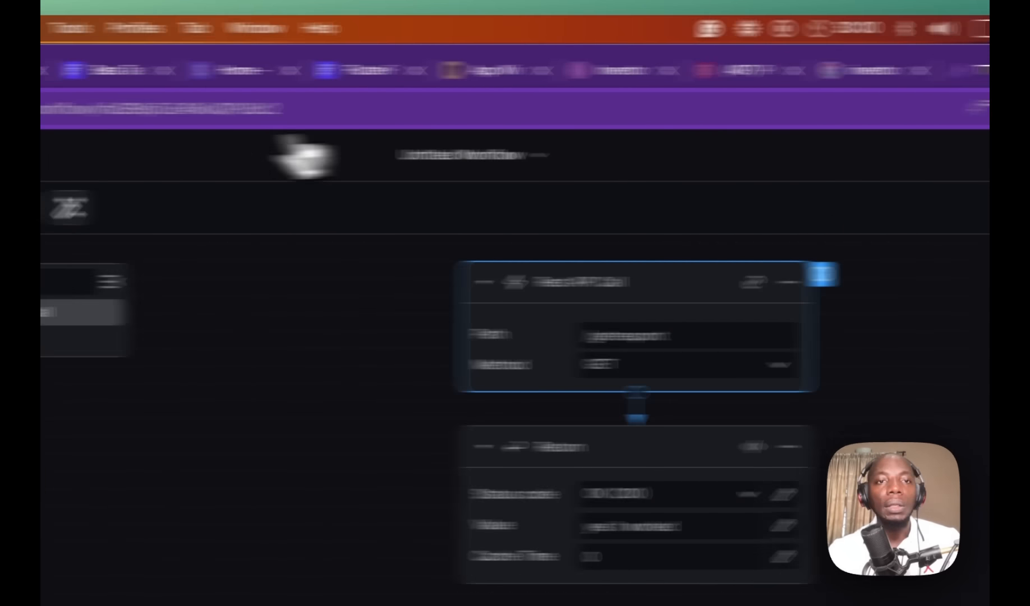
{"action": "left_click", "coordinate": [126, 70]}
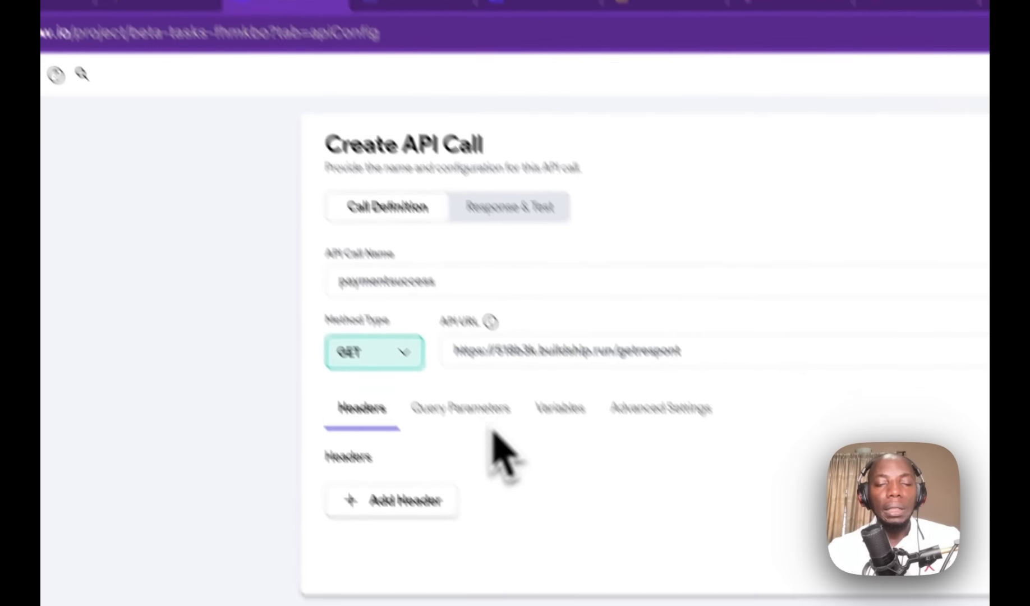
{"action": "left_click_drag", "start_coordinate": [621, 288], "coordinate": [403, 289]}
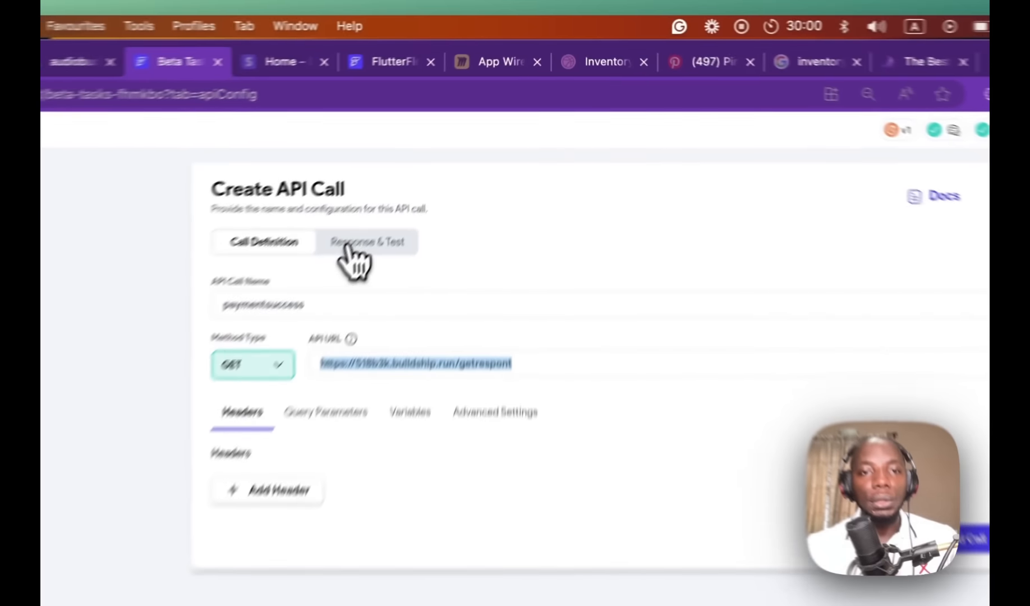
Step: Test paymentsuccess, verify Status 200 with raw body 'yes it worked', and save the call
{"action": "left_click", "coordinate": [444, 150]}
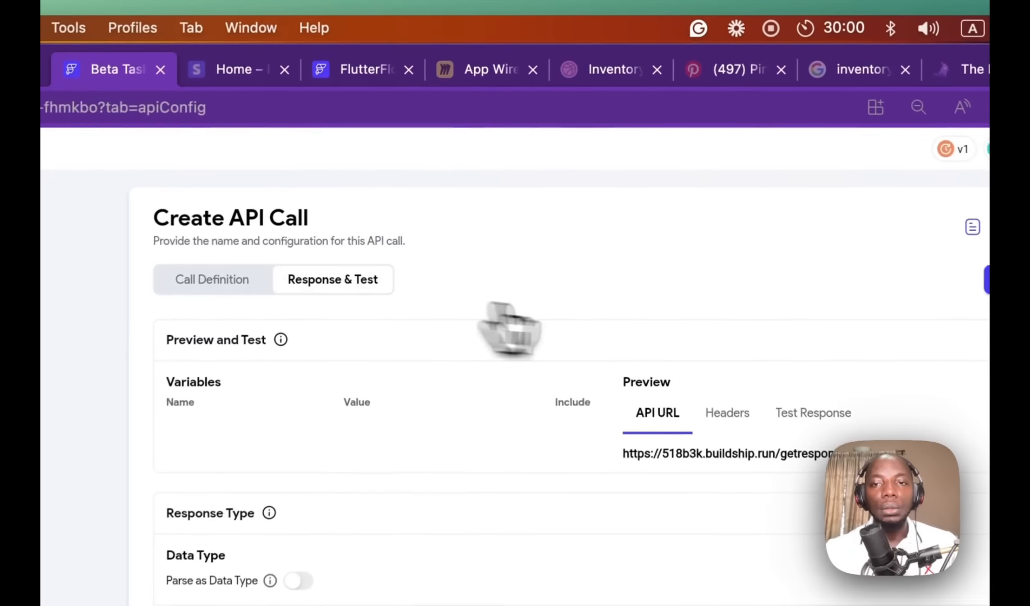
{"action": "left_click", "coordinate": [783, 150]}
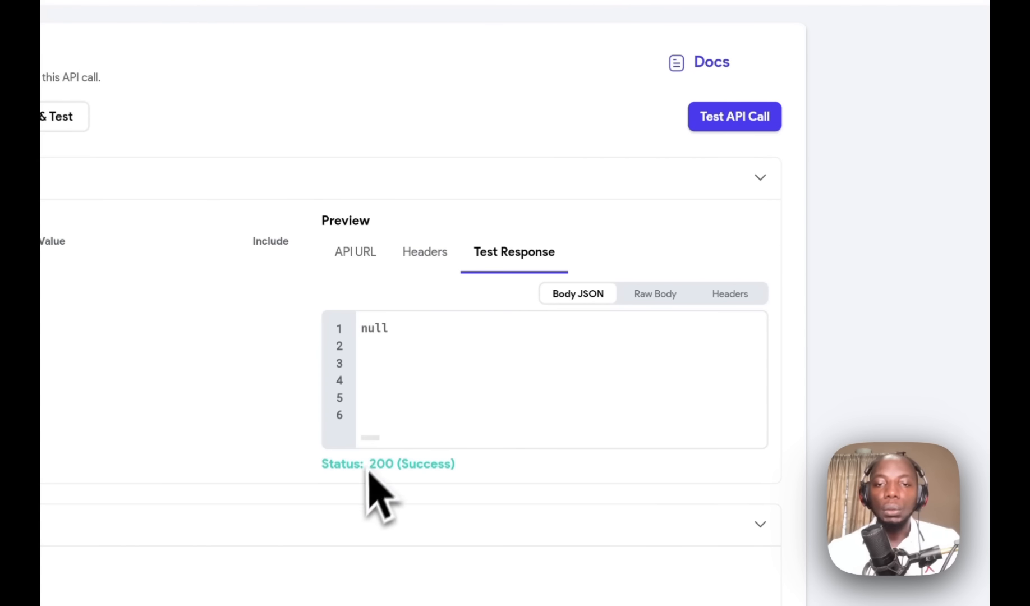
{"action": "left_click", "coordinate": [653, 295]}
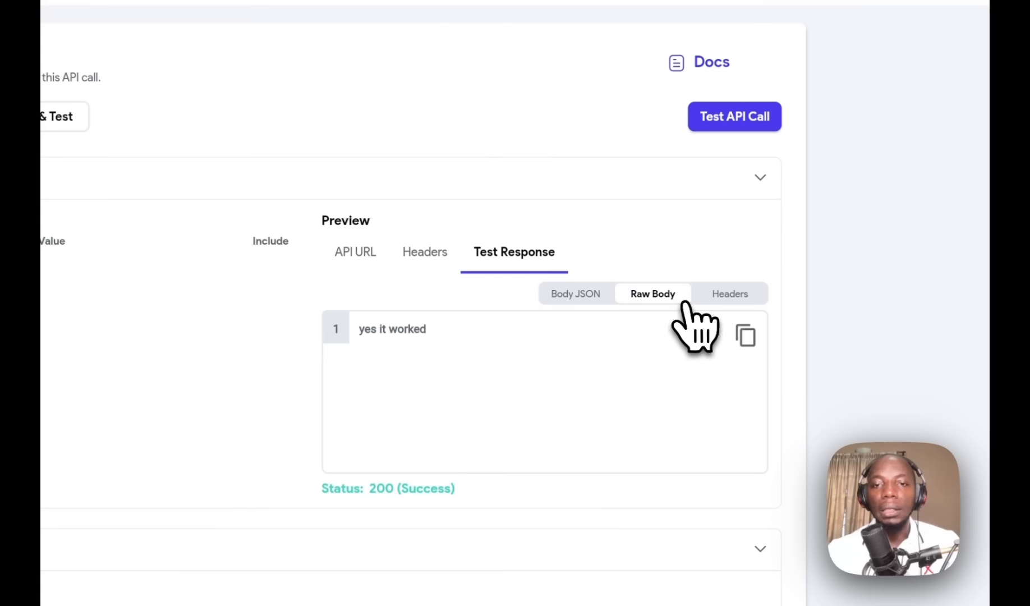
{"action": "left_click_drag", "start_coordinate": [471, 320], "coordinate": [306, 361]}
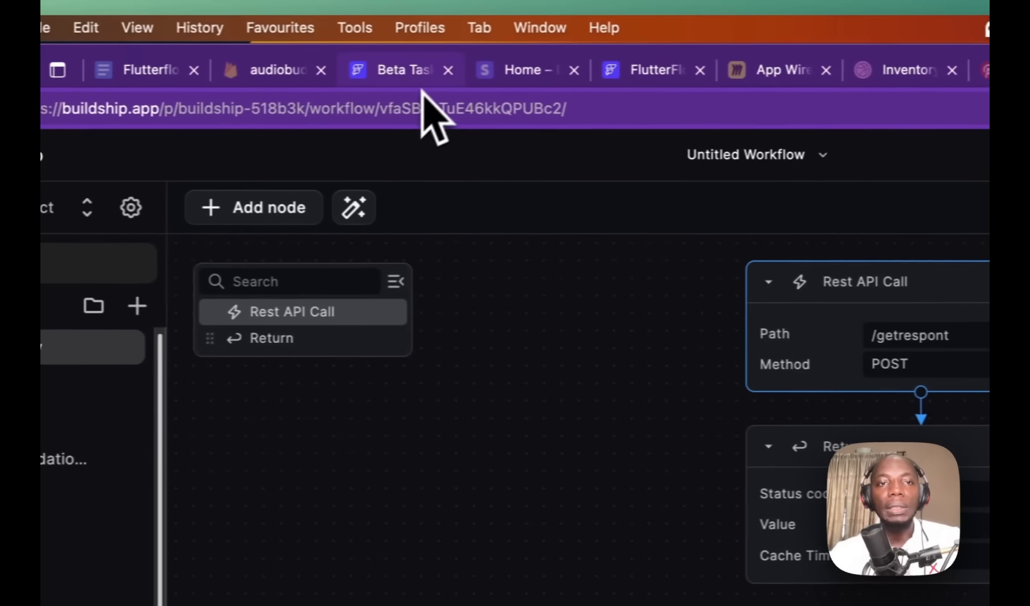
{"action": "left_click", "coordinate": [425, 73]}
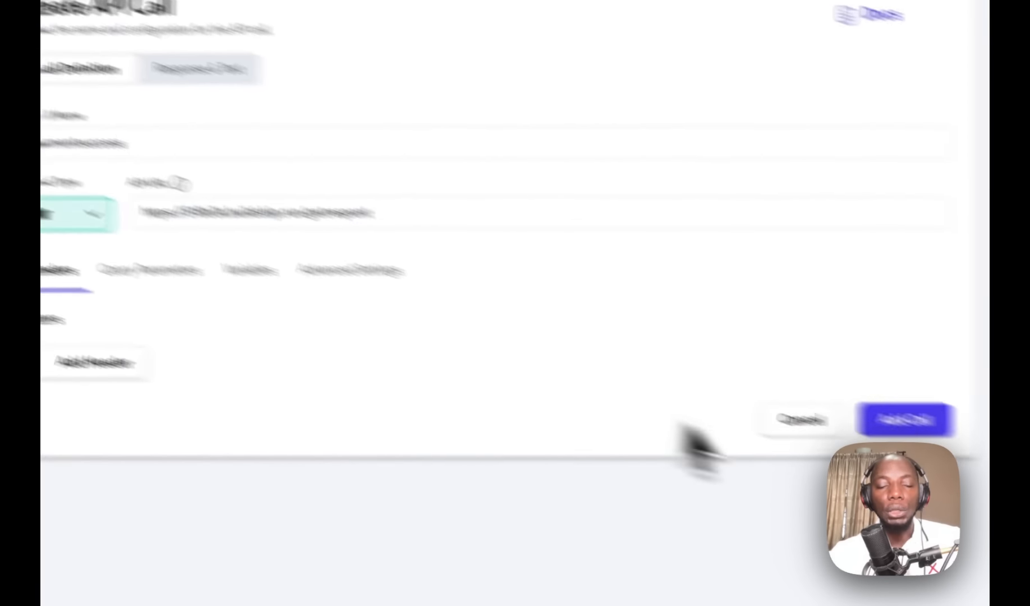
{"action": "left_click", "coordinate": [730, 364]}
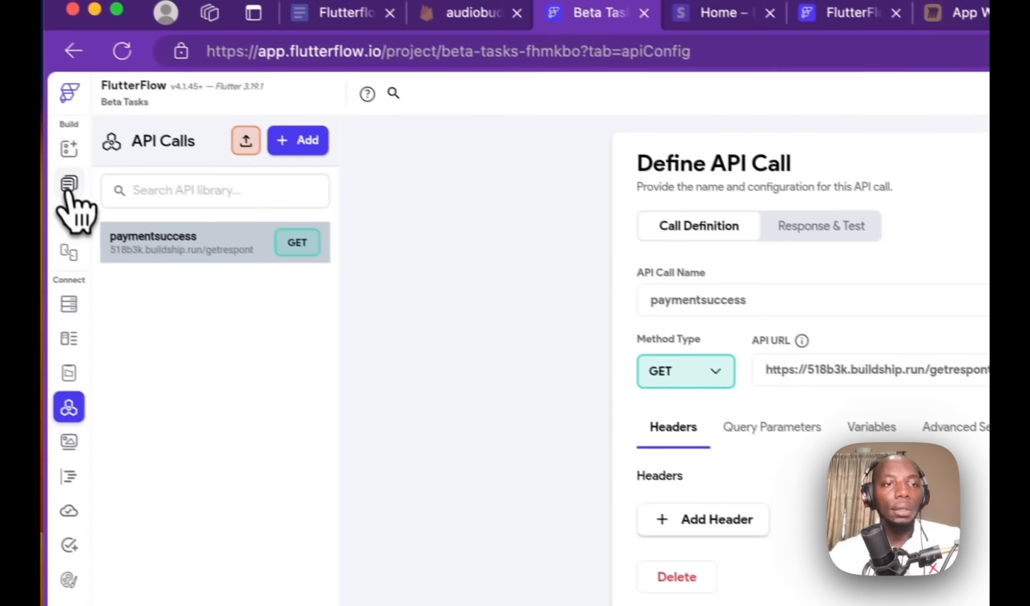
Step: On Details27YogaClass, add a paymentsuccess API Call action right after Stripe Payment
{"action": "left_click", "coordinate": [70, 189]}
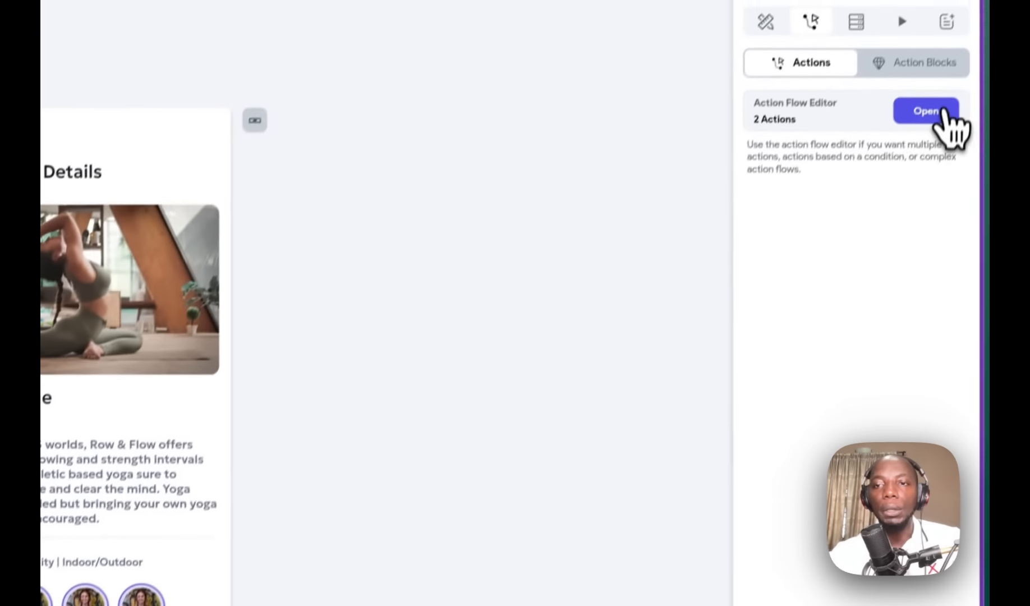
{"action": "left_click", "coordinate": [925, 109]}
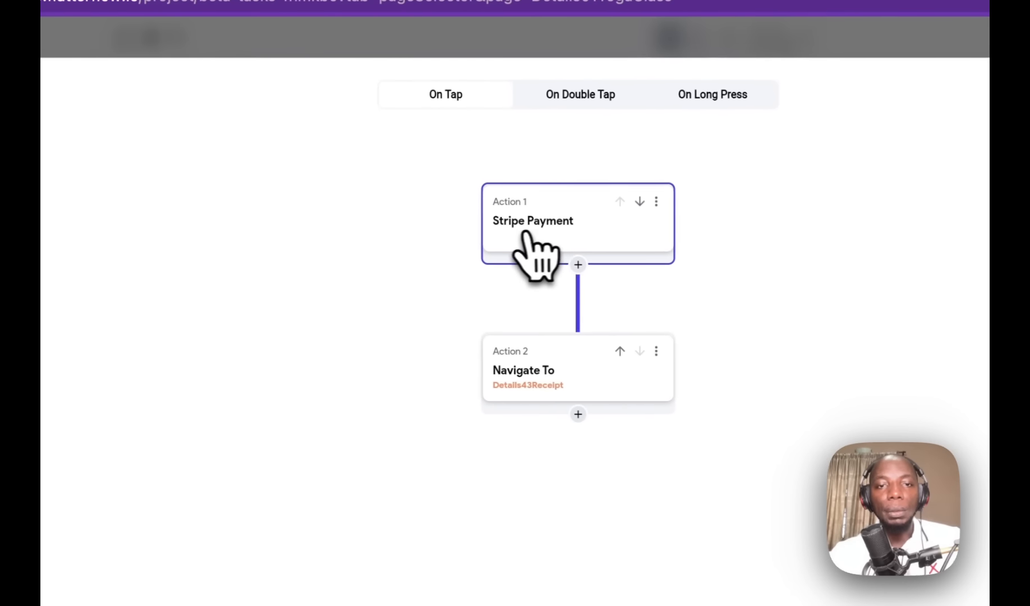
{"action": "left_click", "coordinate": [579, 265]}
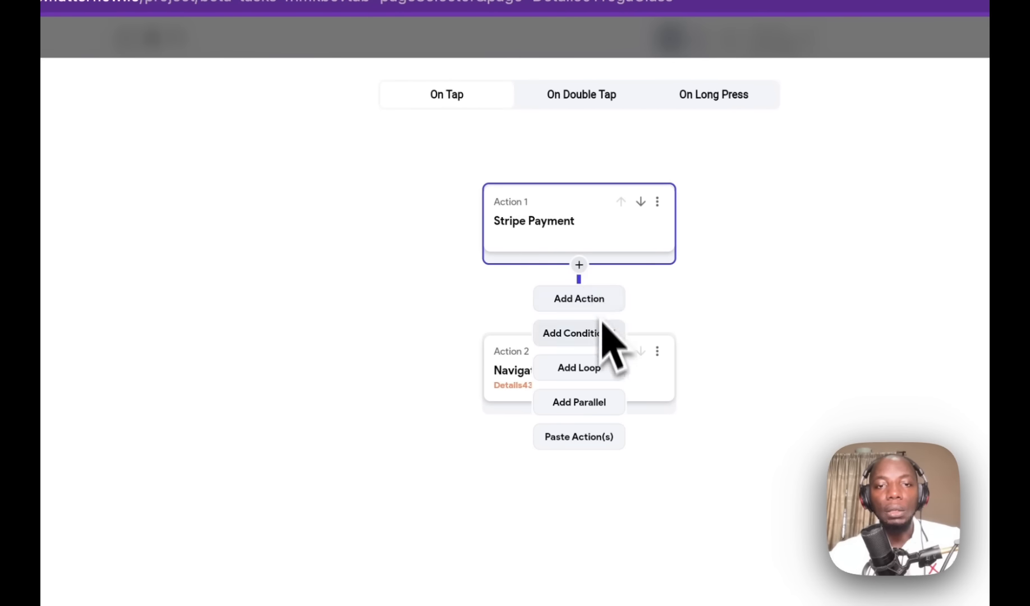
{"action": "left_click", "coordinate": [598, 310]}
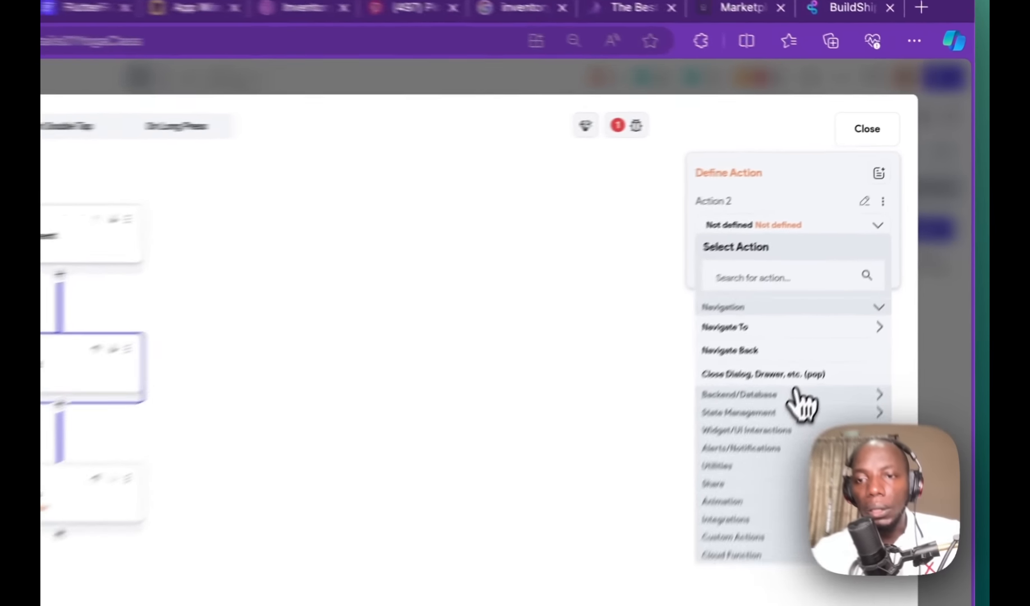
{"action": "left_click", "coordinate": [873, 268]}
{"action": "left_click", "coordinate": [846, 292]}
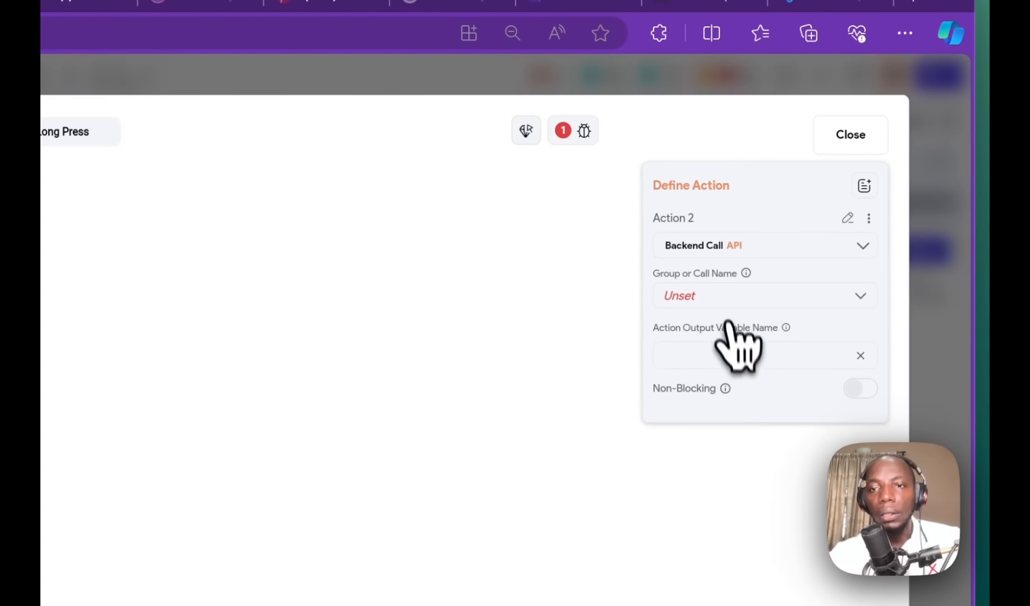
{"action": "left_click", "coordinate": [722, 296]}
{"action": "left_click", "coordinate": [730, 296]}
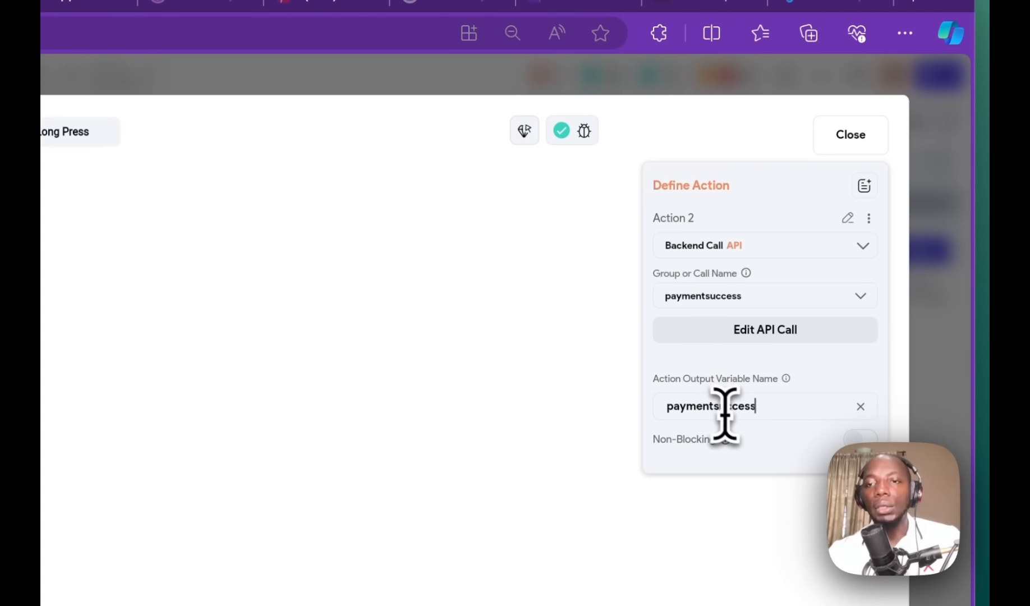
{"action": "left_click_drag", "start_coordinate": [728, 412], "coordinate": [561, 413]}
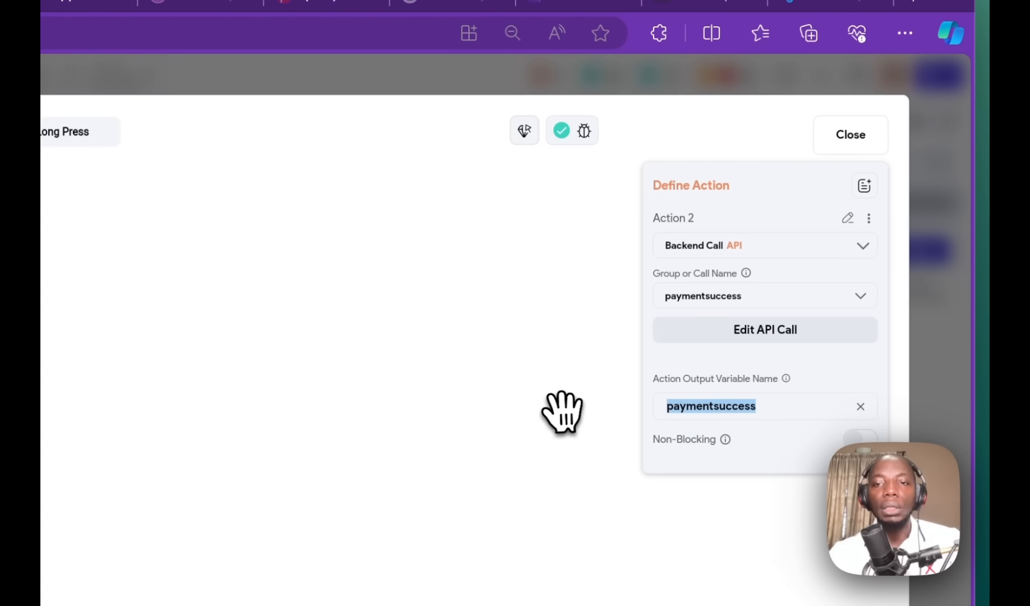
{"action": "left_click", "coordinate": [535, 396]}
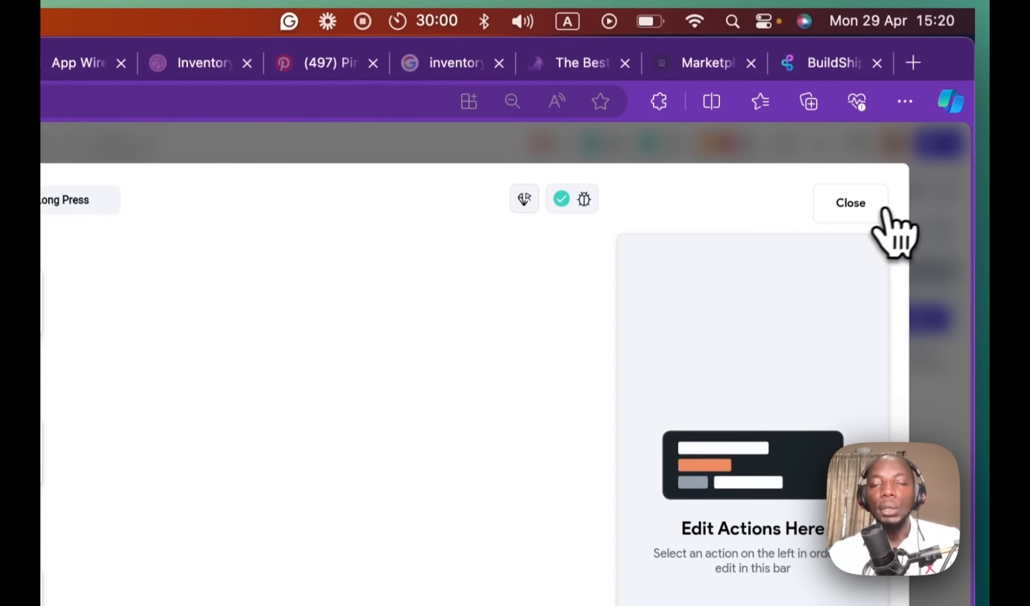
{"action": "left_click", "coordinate": [850, 146]}
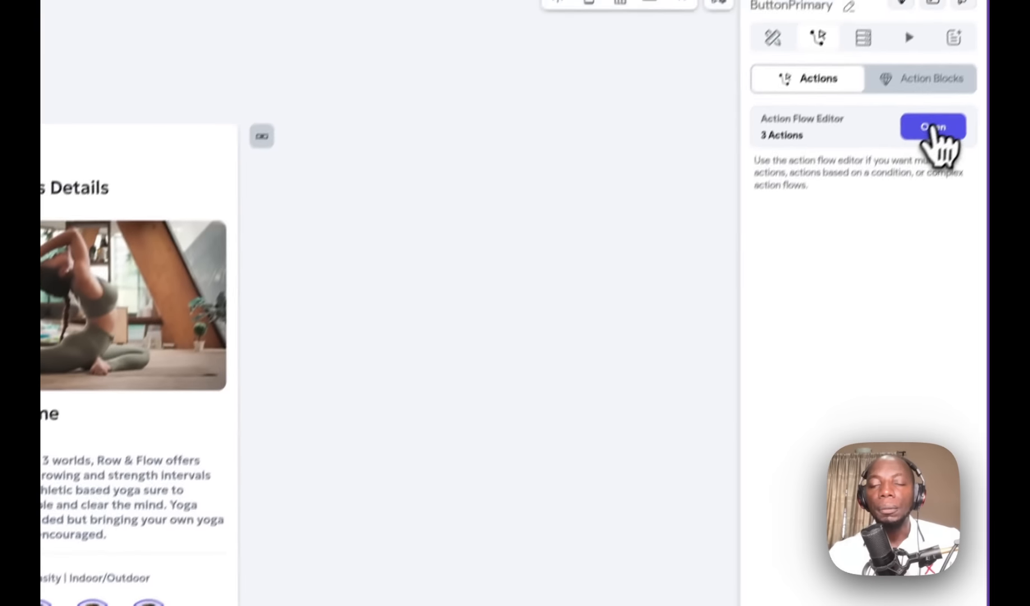
Step: Review the action chain: Stripe Payment, Backend Call, then Navigate To
{"action": "left_click", "coordinate": [932, 130]}
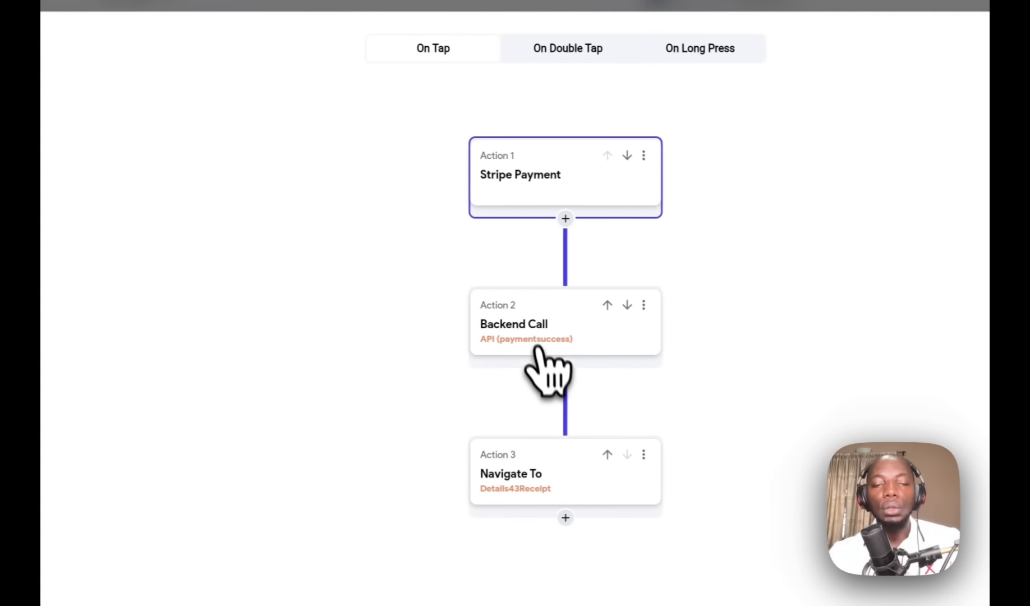
{"action": "left_click", "coordinate": [484, 329]}
{"action": "left_click", "coordinate": [558, 185]}
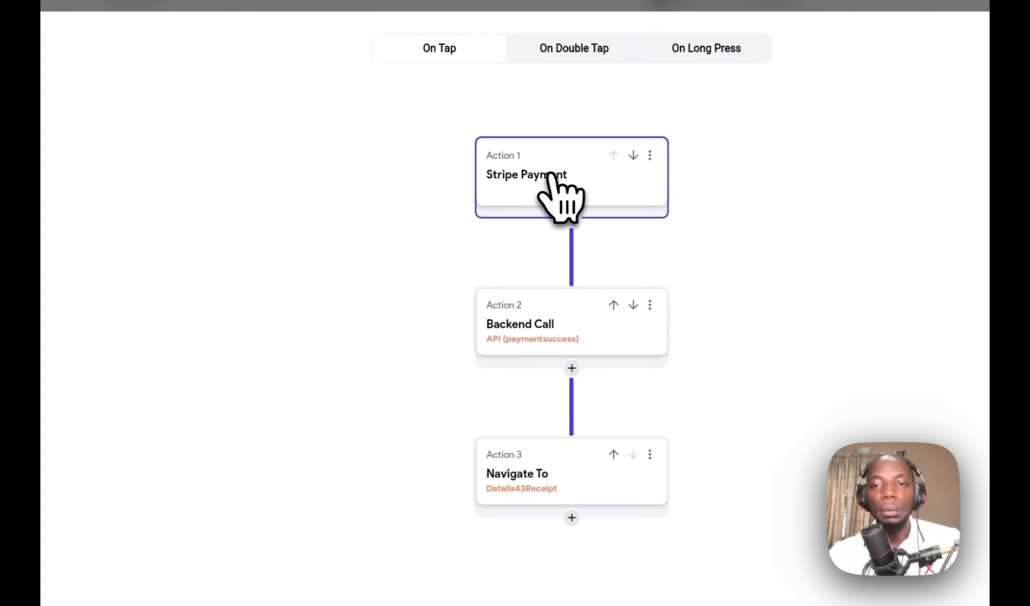
{"action": "left_click", "coordinate": [568, 328]}
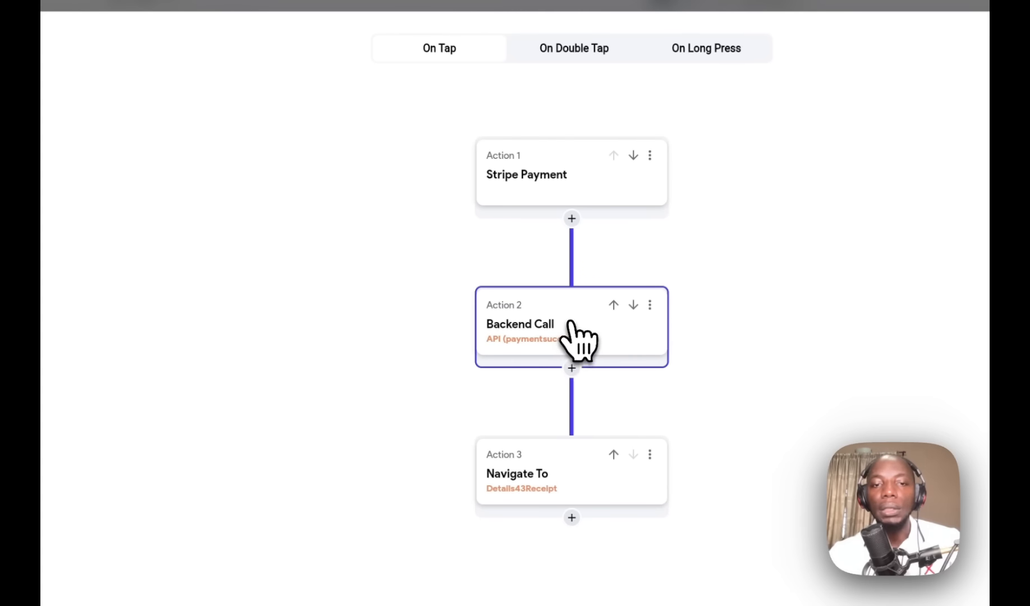
{"action": "left_click", "coordinate": [586, 477]}
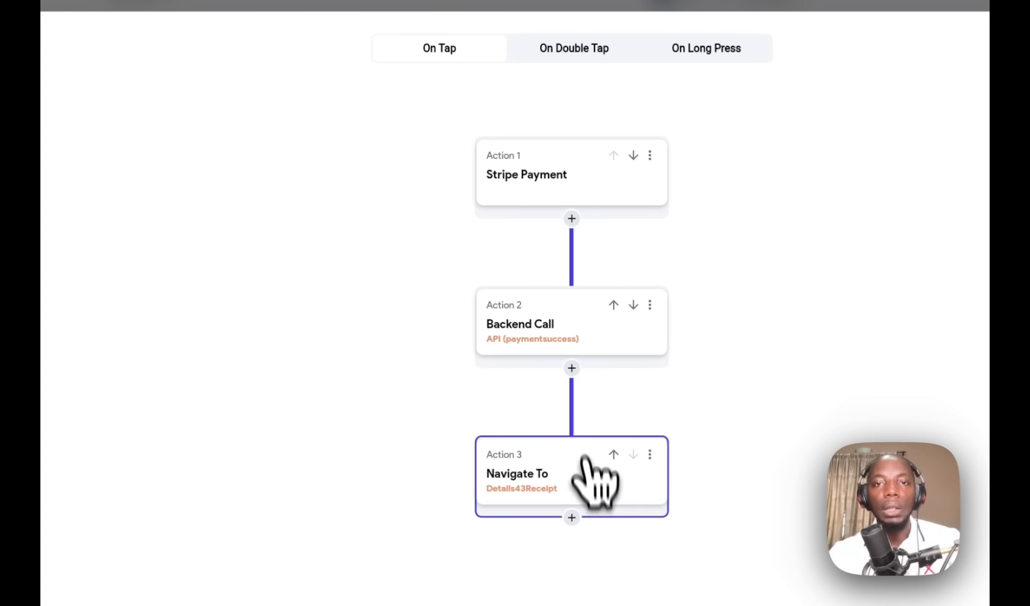
{"action": "left_click", "coordinate": [306, 70]}
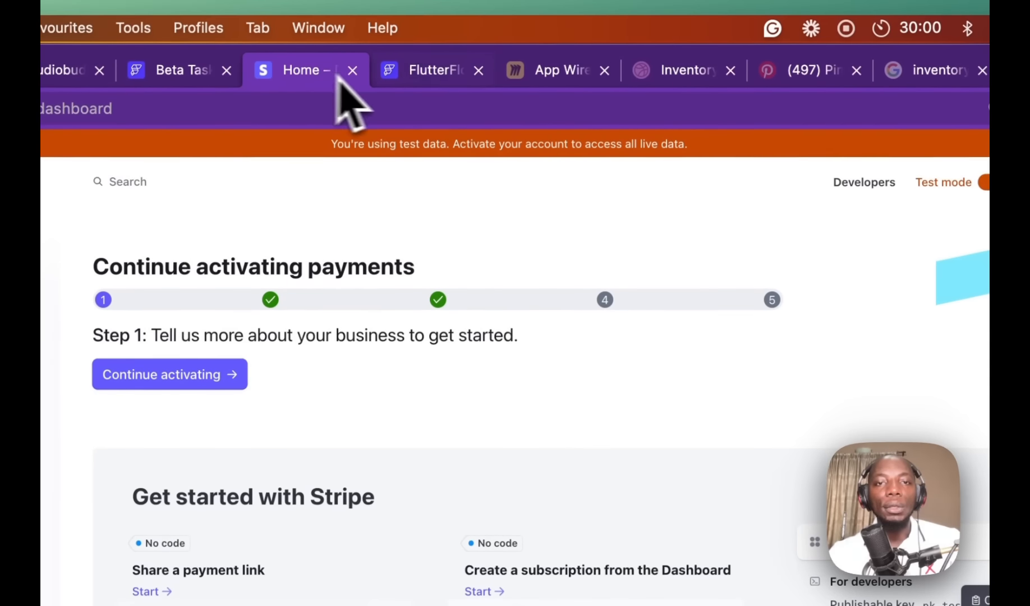
Step: Insert a Send Emails via Resend node between the Rest API Call trigger and Return
{"action": "left_click", "coordinate": [830, 72]}
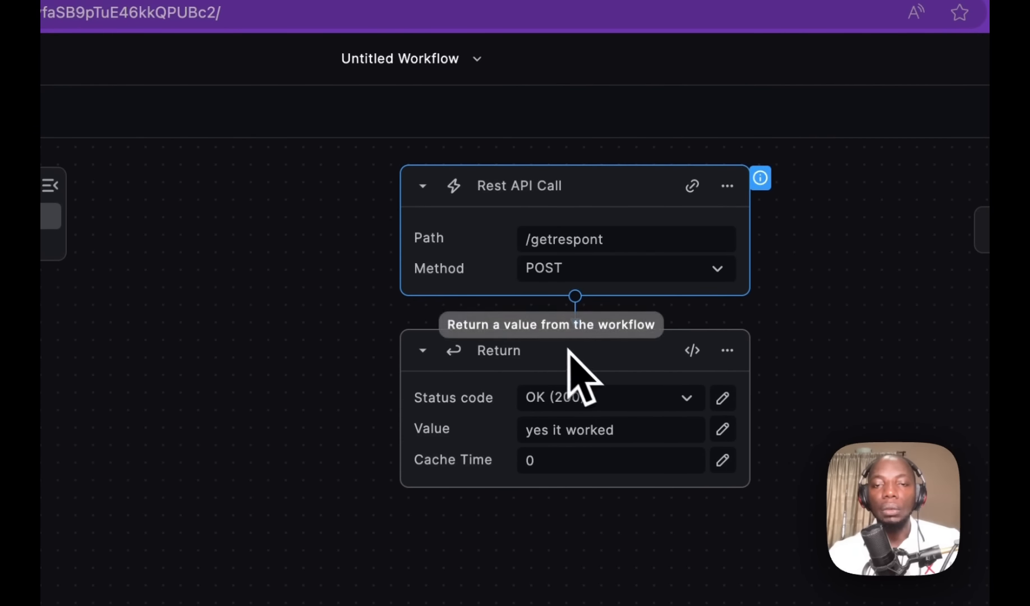
{"action": "left_click", "coordinate": [581, 302]}
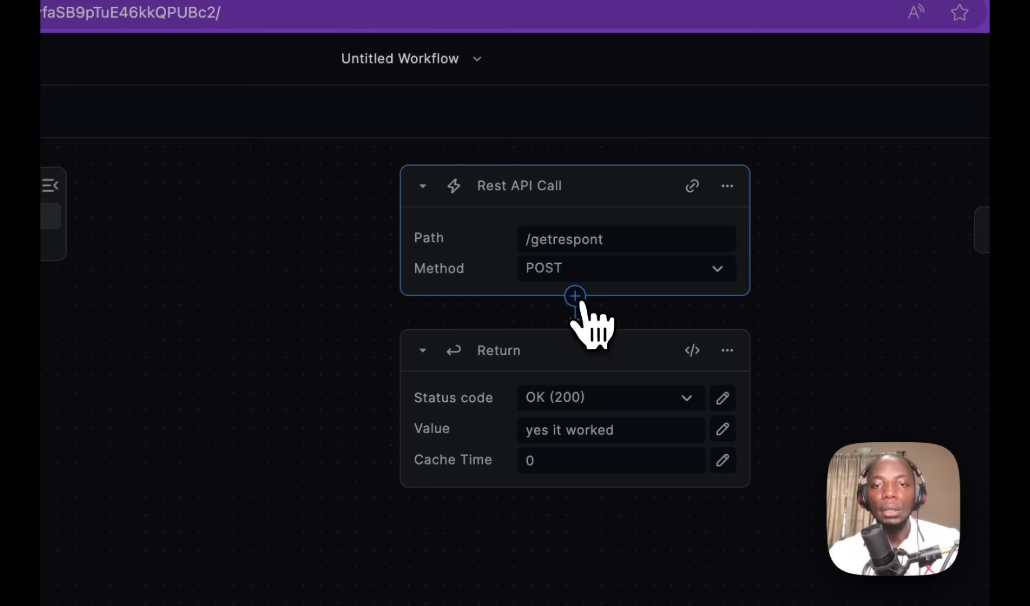
{"action": "left_click", "coordinate": [699, 145]}
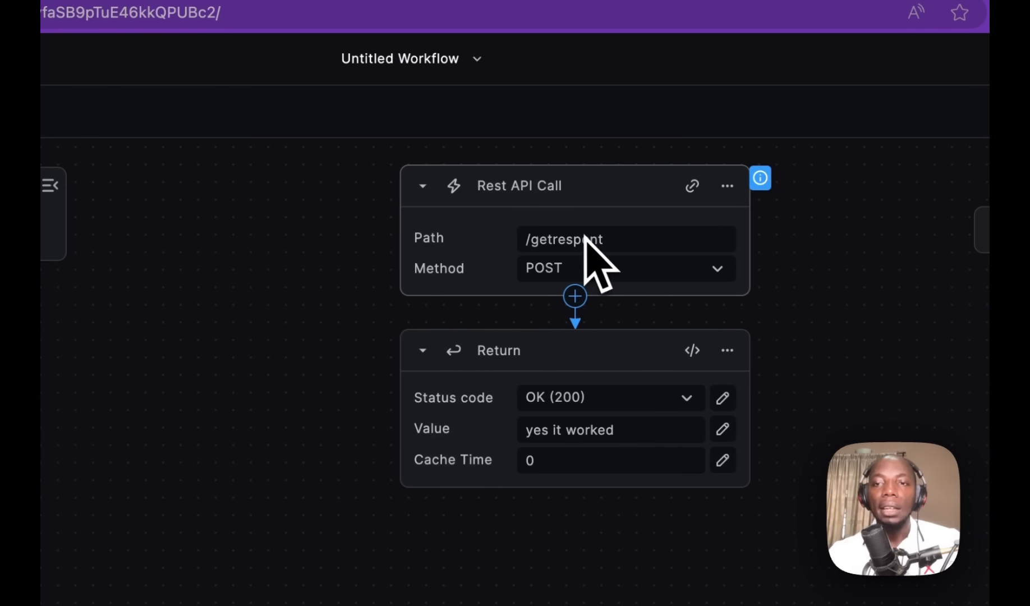
{"action": "left_click", "coordinate": [576, 297]}
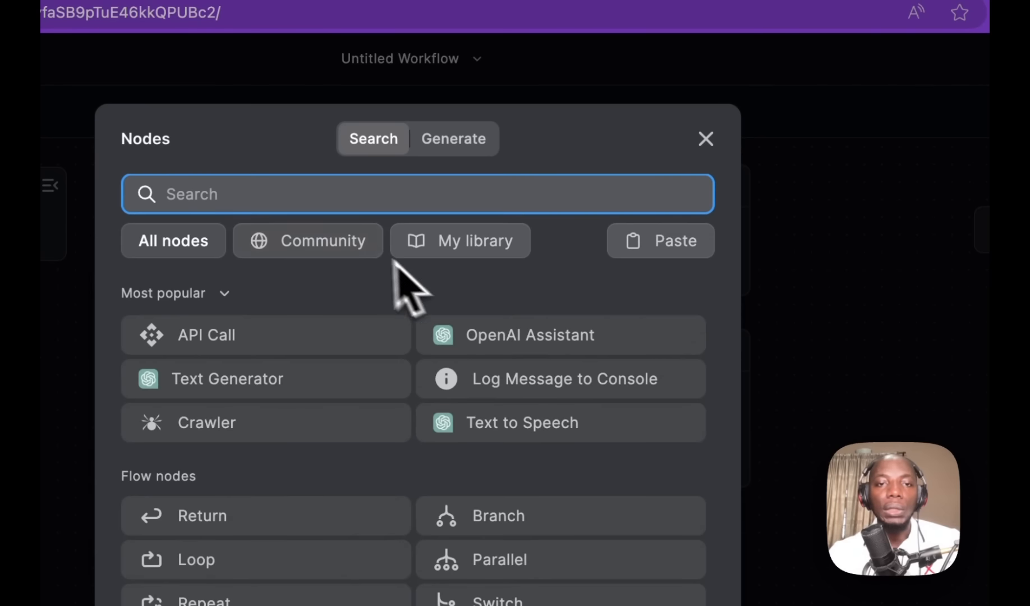
{"action": "type", "text": "resnt"}
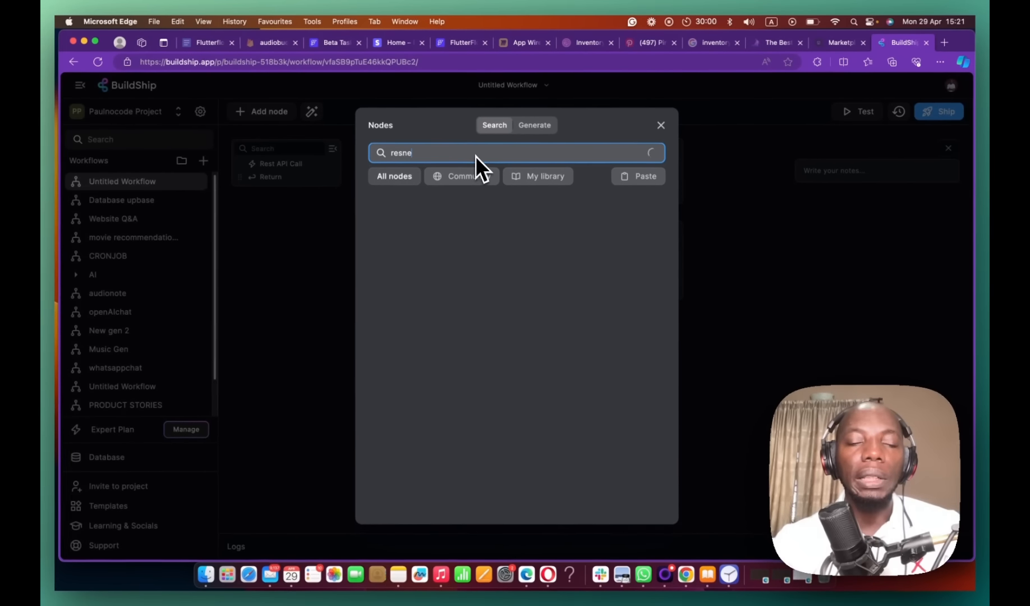
{"action": "key", "text": "BackSpace"}
{"action": "key", "text": "BackSpace"}
{"action": "type", "text": "end"}
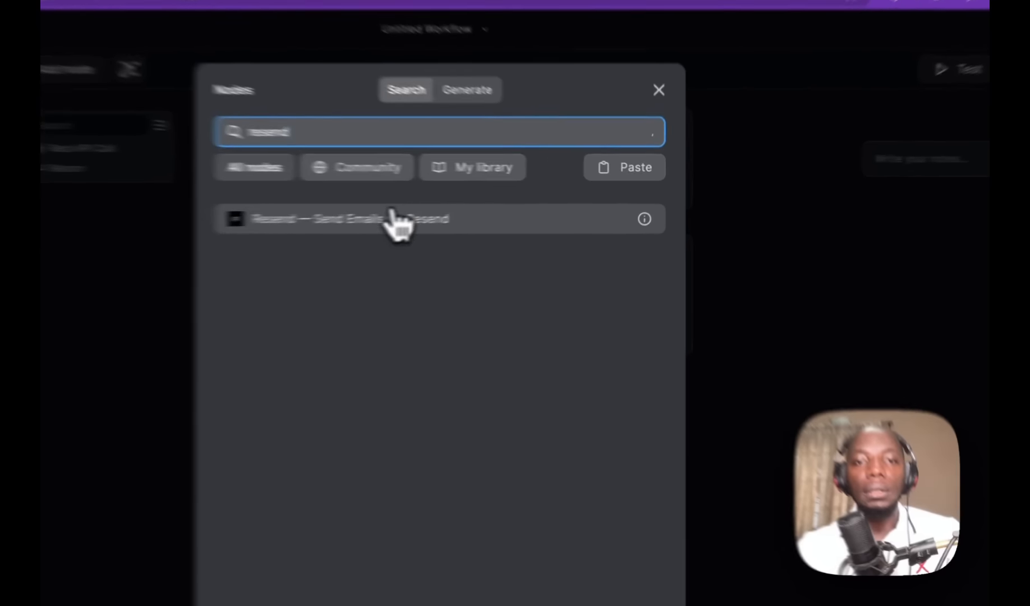
{"action": "key", "text": "Return"}
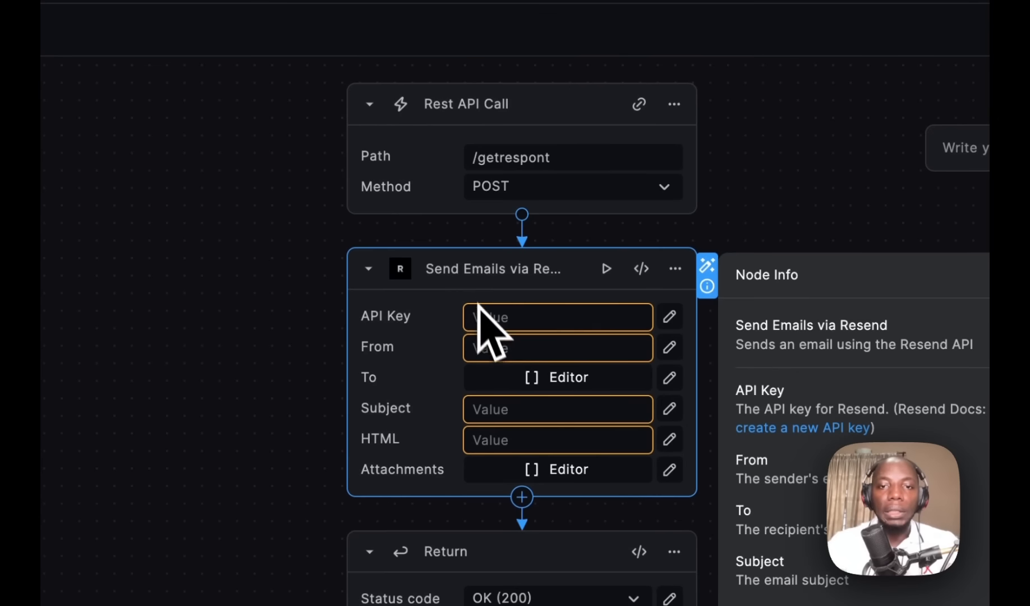
{"action": "left_click", "coordinate": [508, 315]}
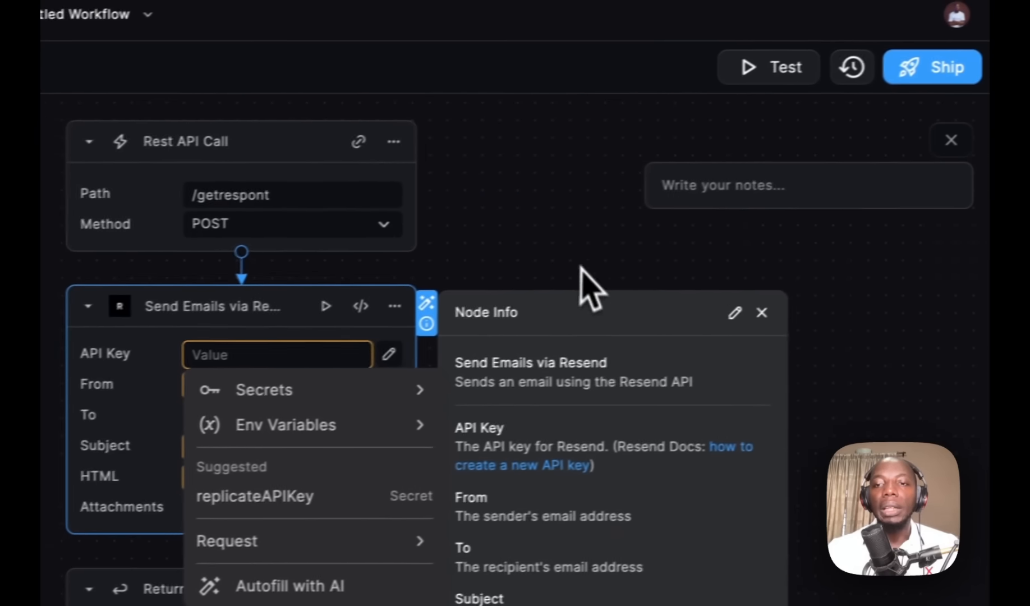
{"action": "left_click", "coordinate": [741, 312]}
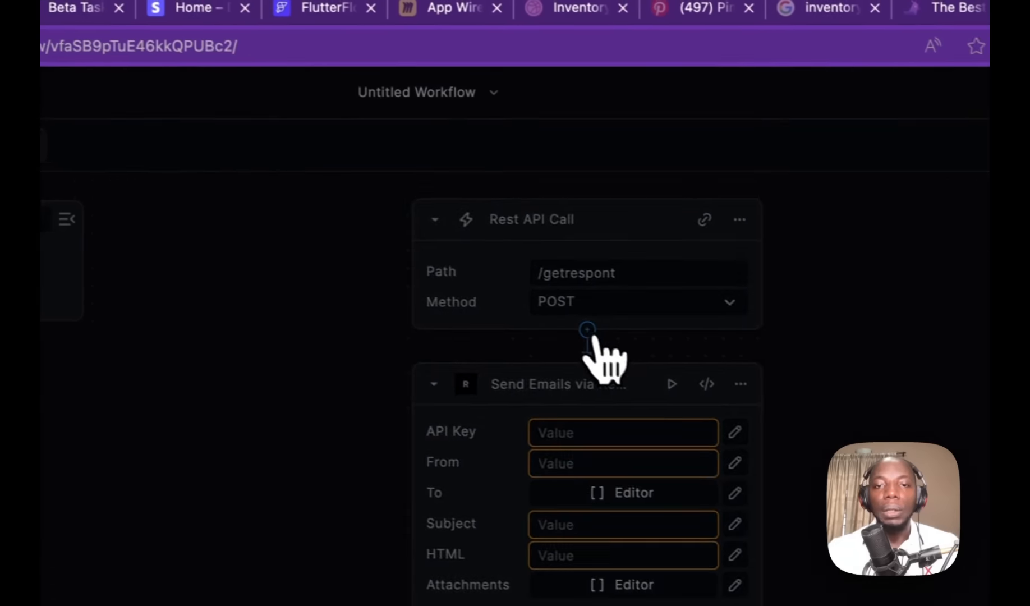
{"action": "left_click", "coordinate": [215, 272]}
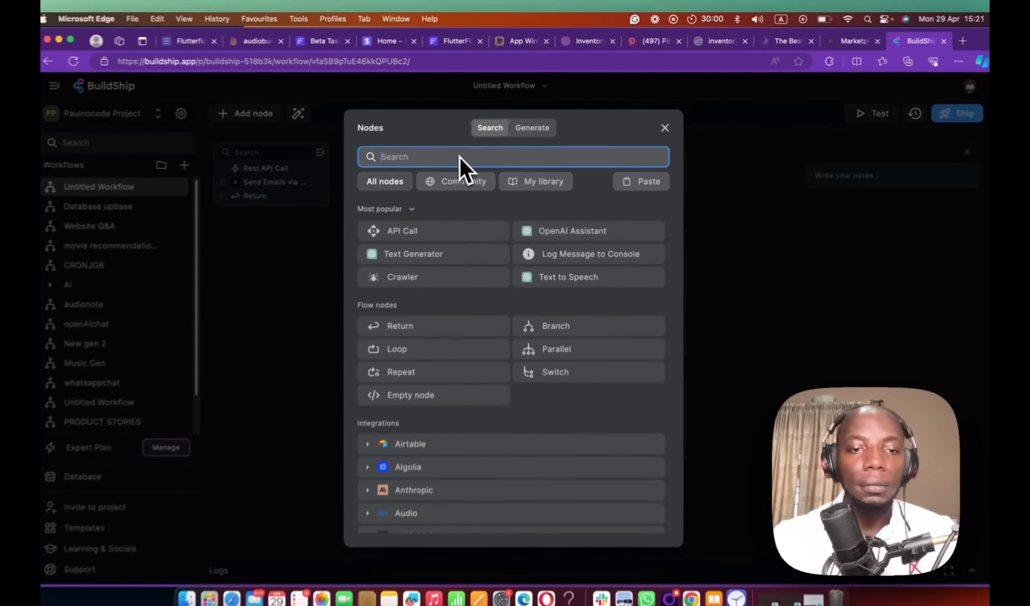
{"action": "scroll", "coordinate": [488, 435], "scroll_direction": "down", "scroll_amount": 5}
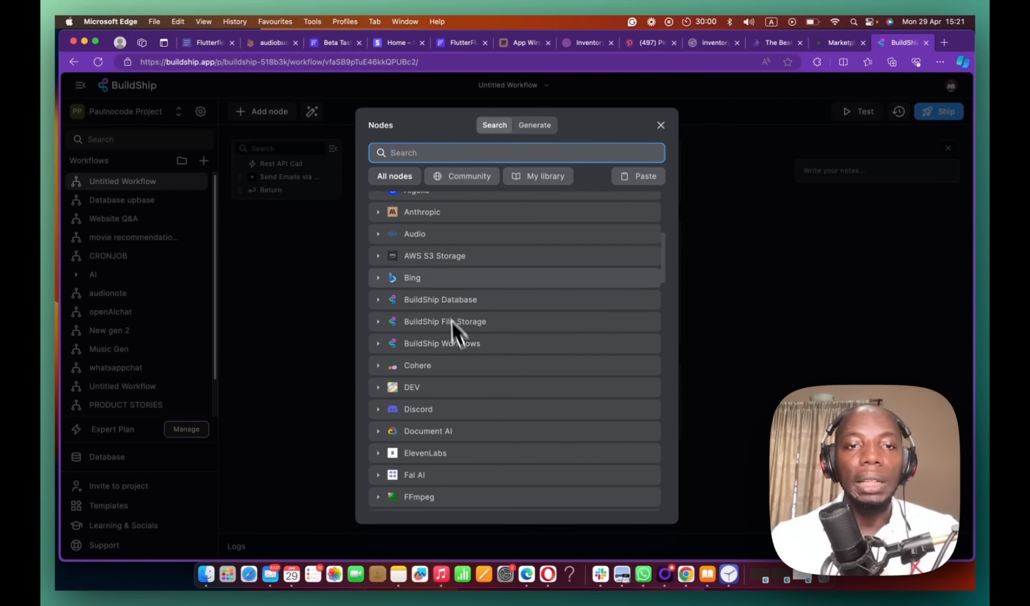
{"action": "scroll", "coordinate": [441, 253], "scroll_direction": "up", "scroll_amount": 1}
{"action": "scroll", "coordinate": [432, 346], "scroll_direction": "down", "scroll_amount": 5}
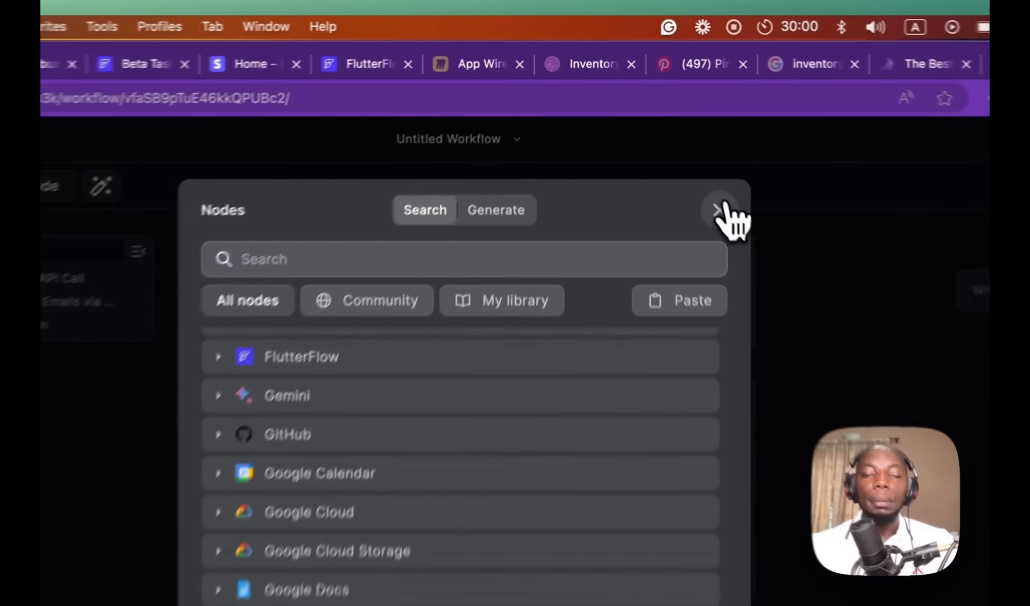
{"action": "left_click", "coordinate": [661, 125]}
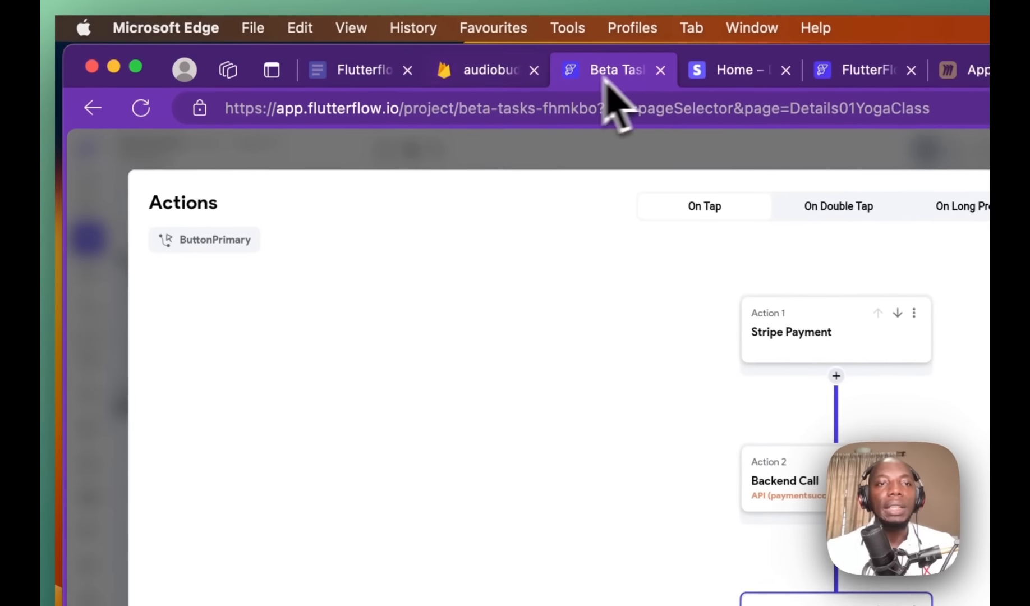
Step: Tick 'Connecting to external tools' in the Flutterflow beginners tutorial checklist doc
{"action": "left_click", "coordinate": [331, 70]}
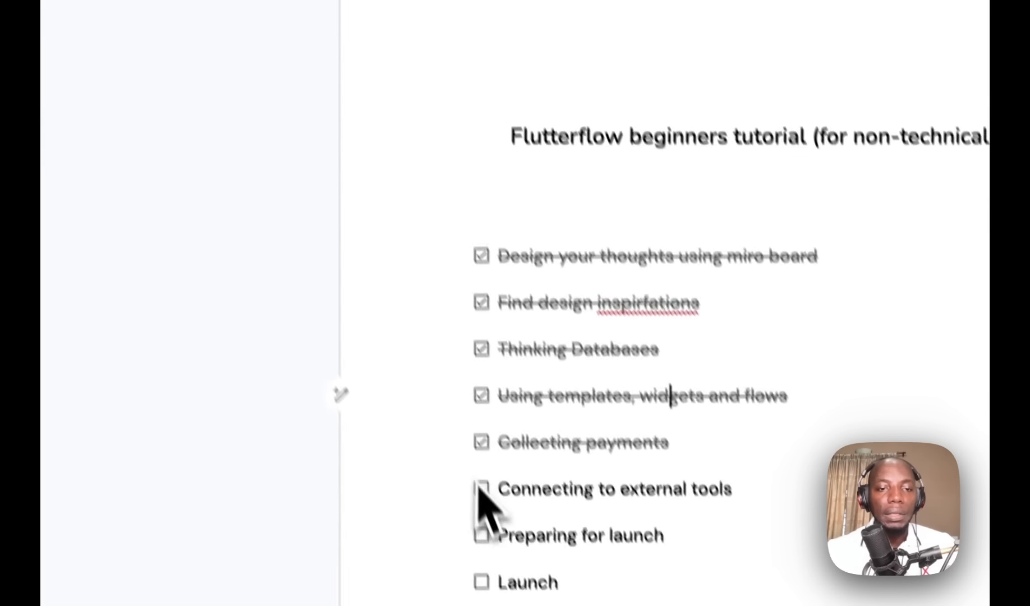
{"action": "left_click", "coordinate": [482, 488]}
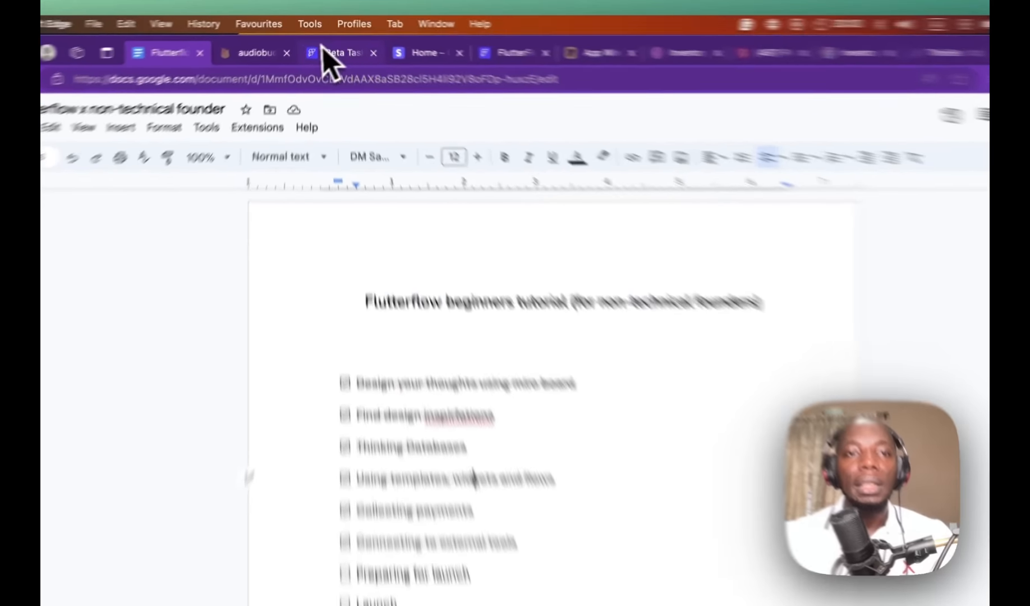
Step: Close the action flow editor and preview the app with Screenshot Mode on
{"action": "left_click", "coordinate": [316, 42]}
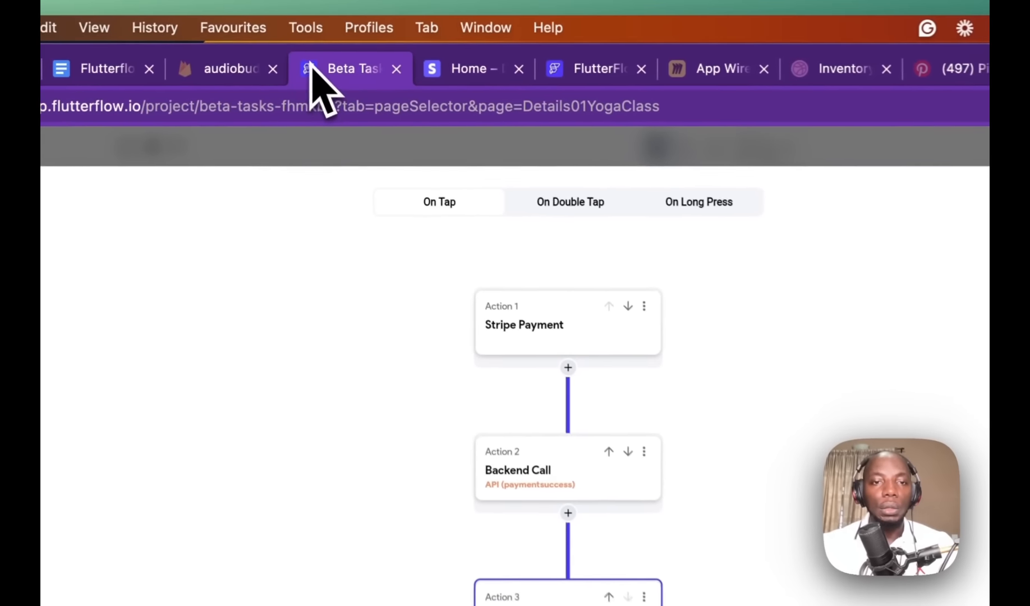
{"action": "left_click", "coordinate": [875, 224]}
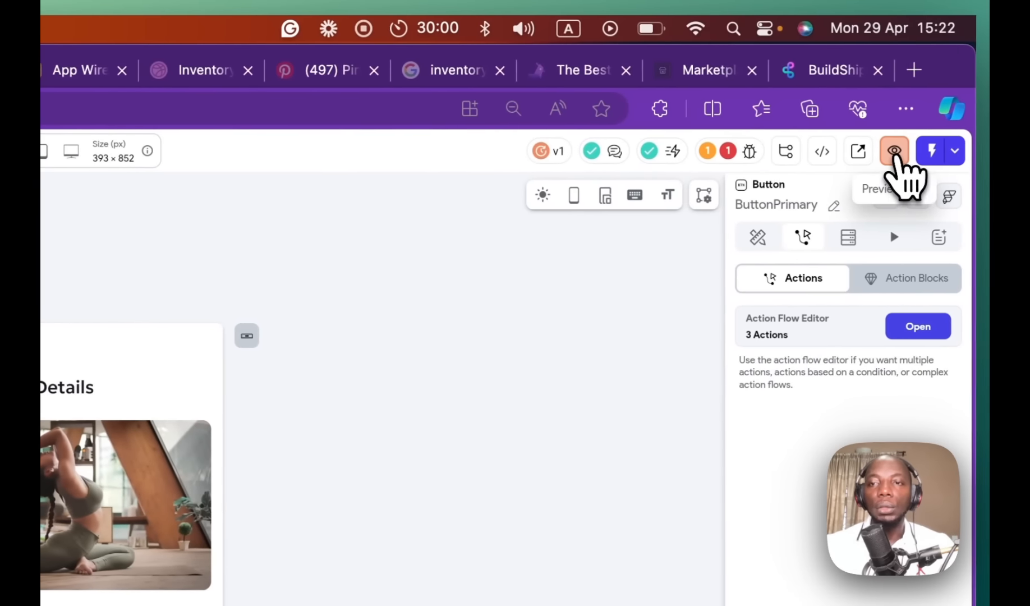
{"action": "left_click", "coordinate": [895, 151]}
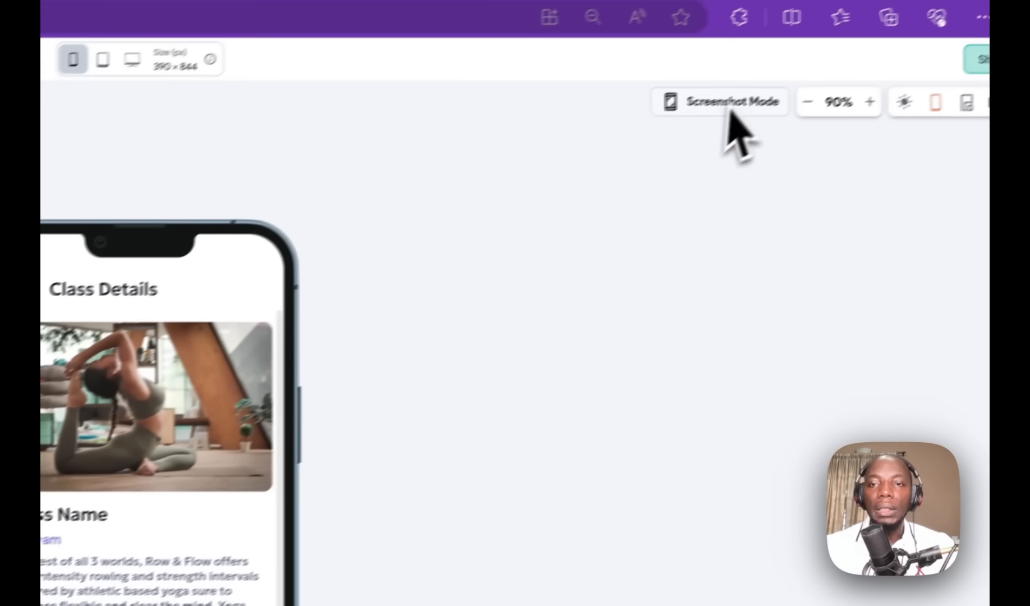
{"action": "left_click", "coordinate": [729, 103]}
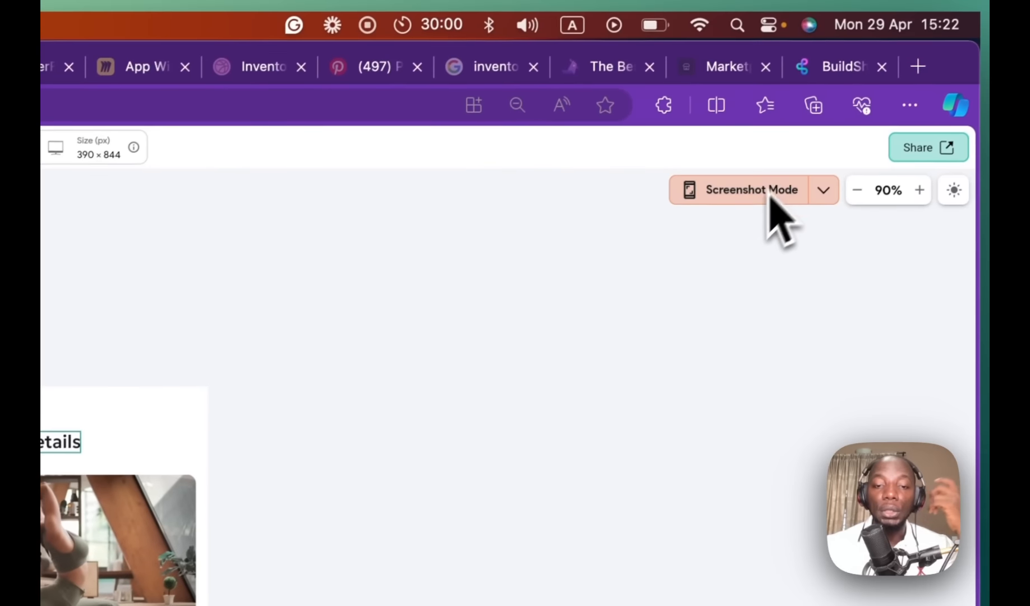
Step: Enable Play Store (Android) screenshots in the screenshot generation options
{"action": "left_click", "coordinate": [823, 192]}
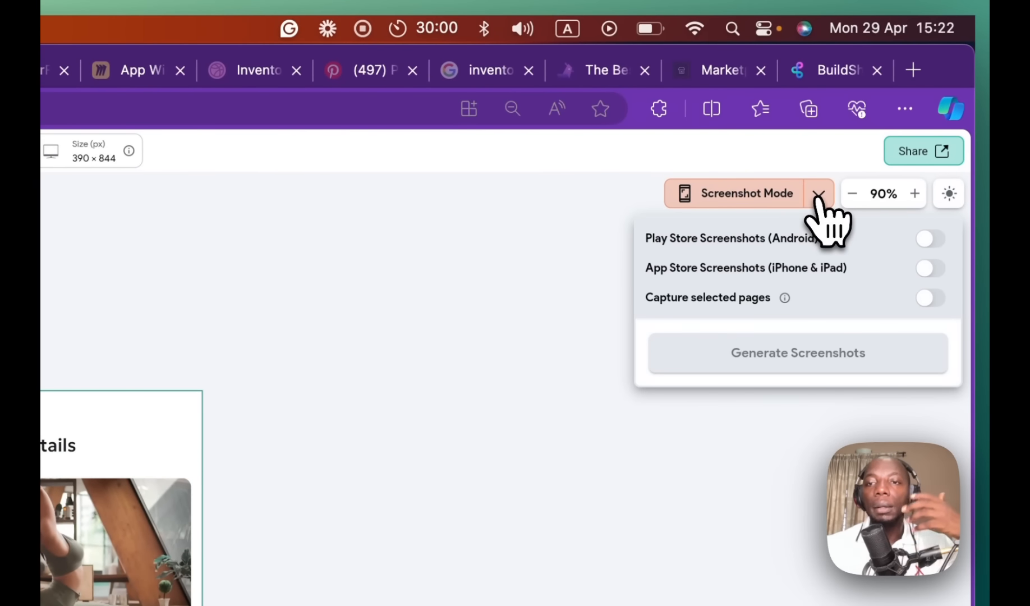
{"action": "left_click", "coordinate": [930, 239]}
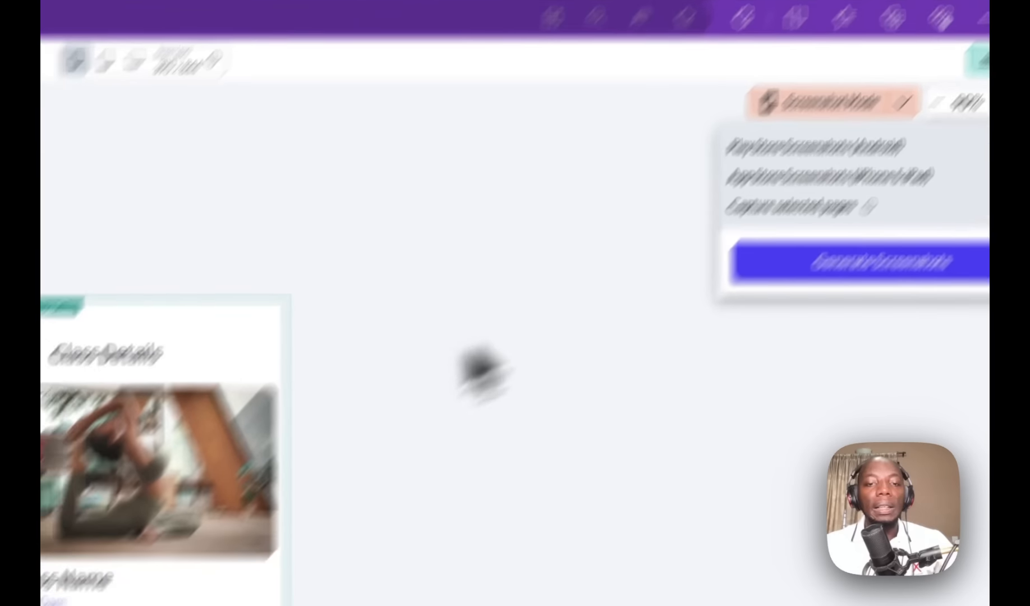
{"action": "left_click", "coordinate": [308, 460]}
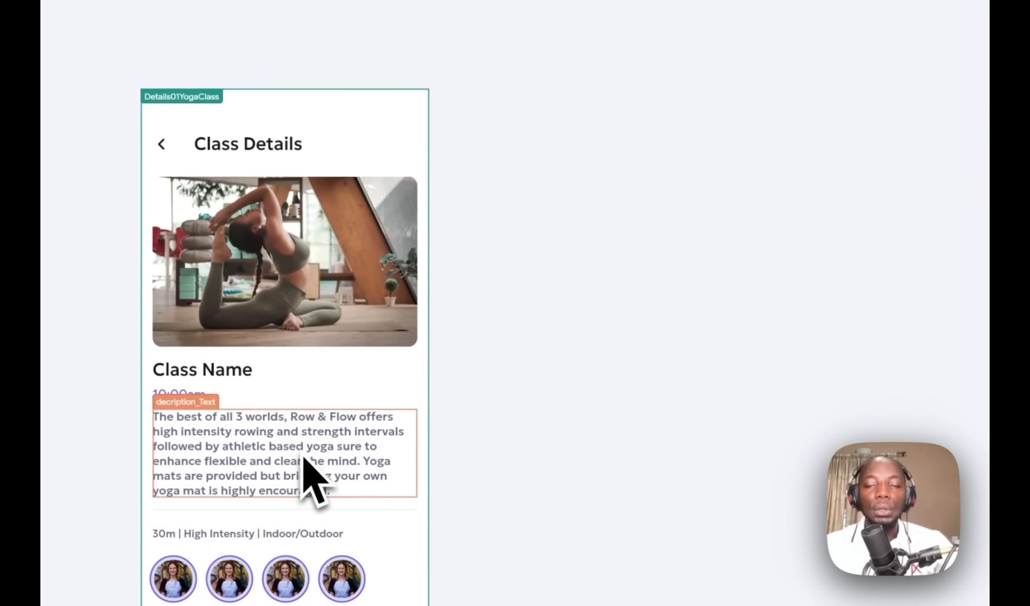
{"action": "left_click", "coordinate": [304, 456]}
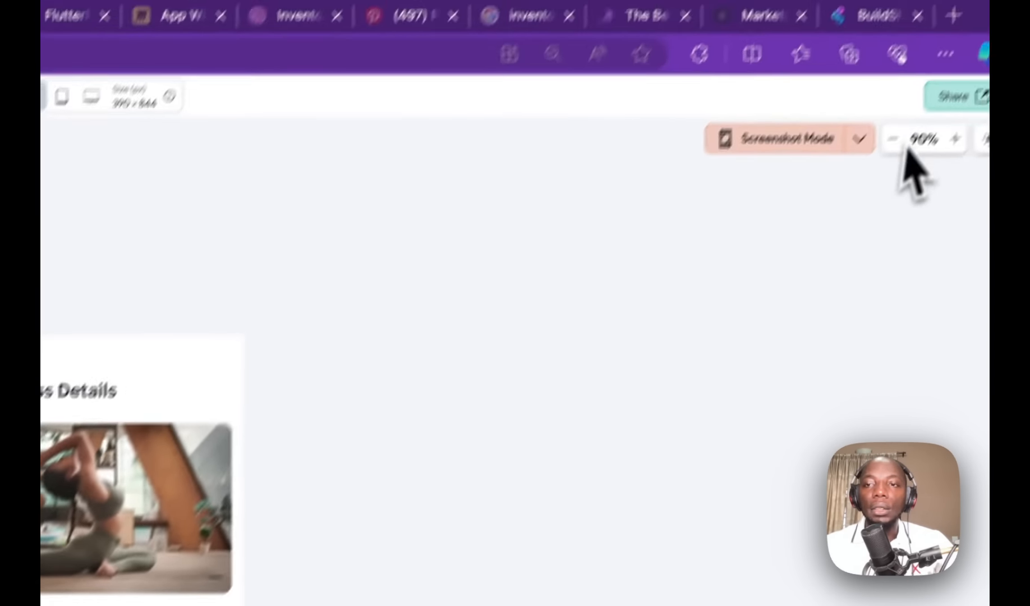
{"action": "left_click", "coordinate": [859, 139]}
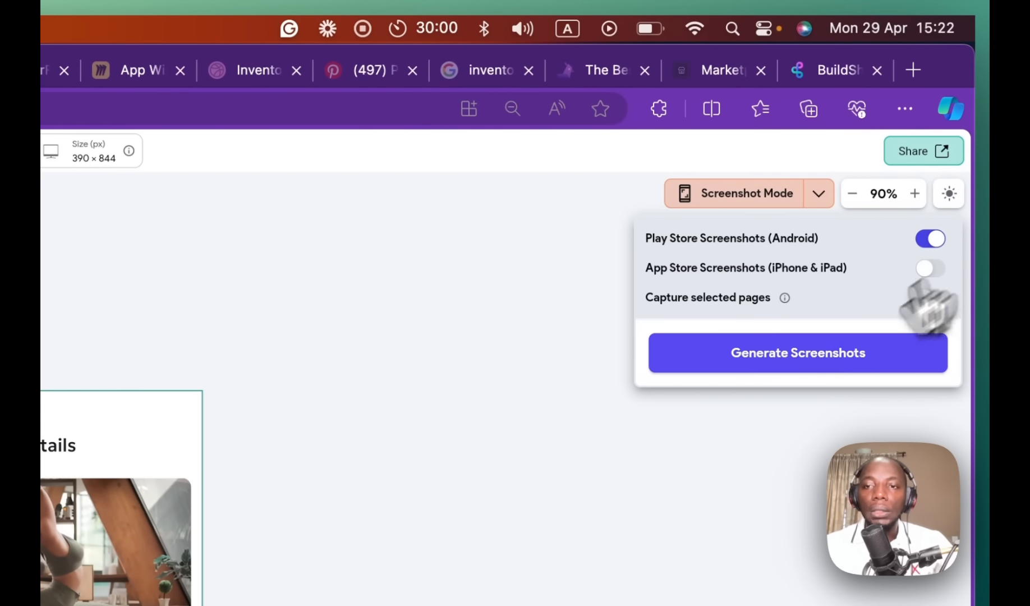
Step: Generate the 1080 × 2400 Android screenshot of Class Details, then open a new tab
{"action": "left_click", "coordinate": [822, 354]}
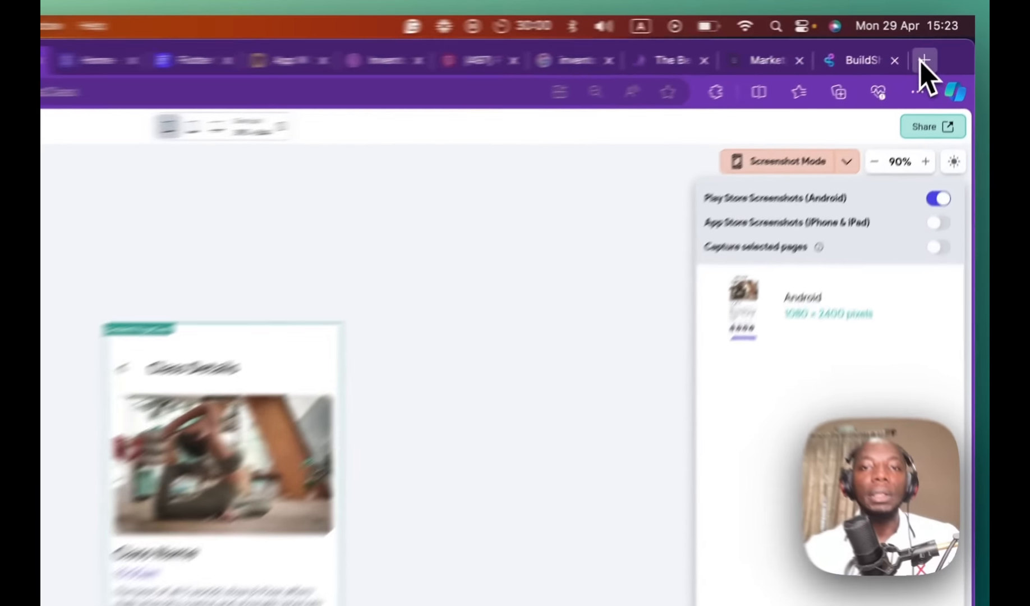
{"action": "left_click", "coordinate": [945, 43]}
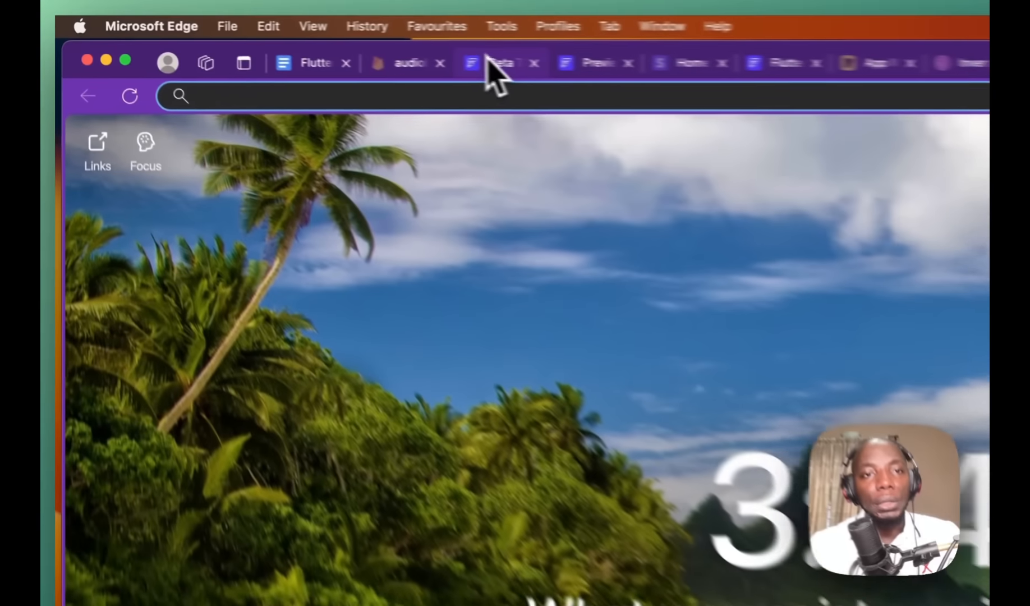
Step: Review the FlutterFlow project's Stripe payment and RevenueCat subscription settings
{"action": "left_click", "coordinate": [307, 42]}
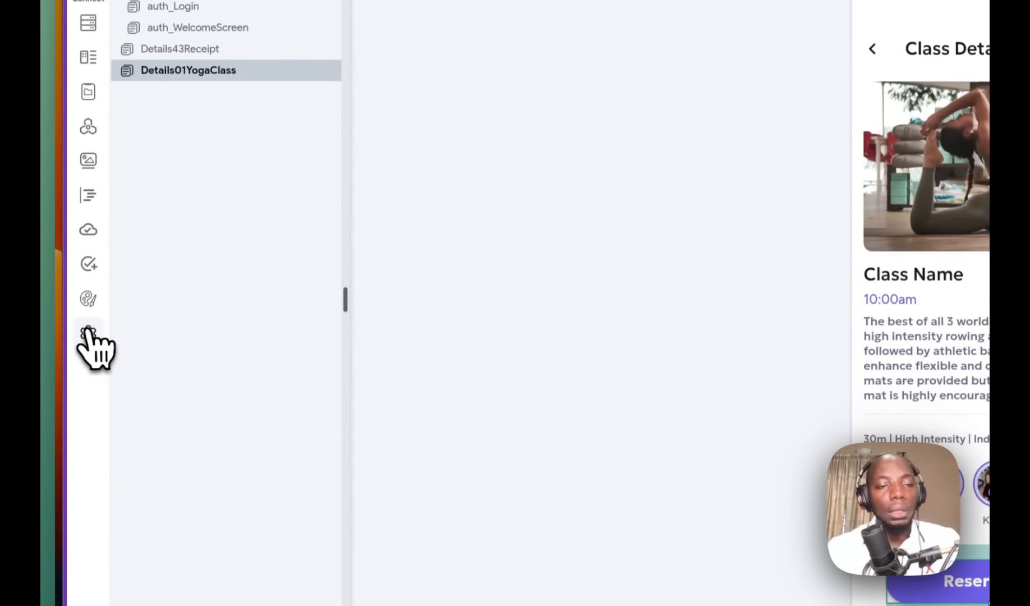
{"action": "left_click", "coordinate": [88, 332]}
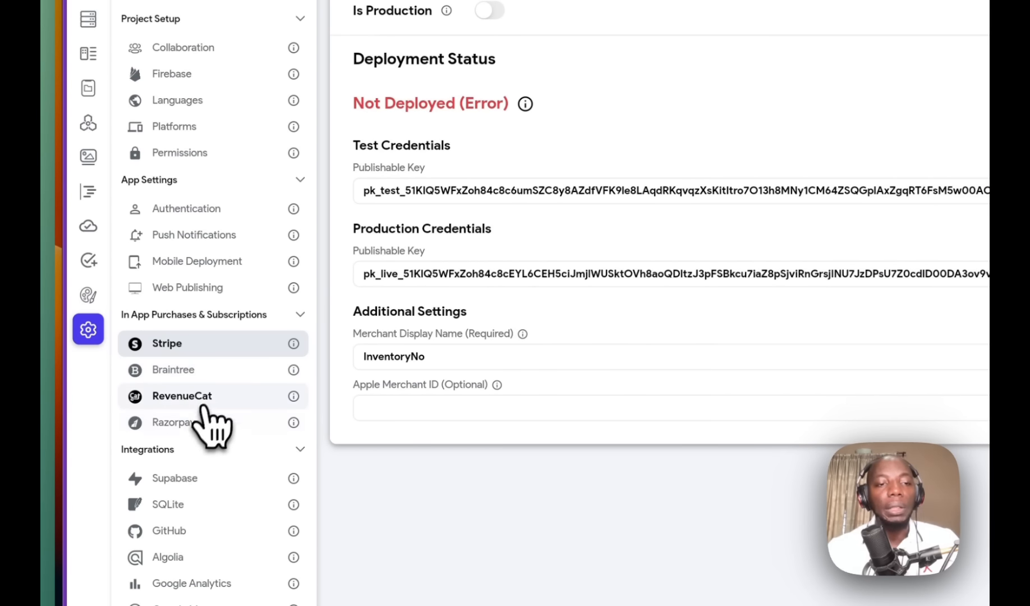
{"action": "left_click", "coordinate": [204, 400]}
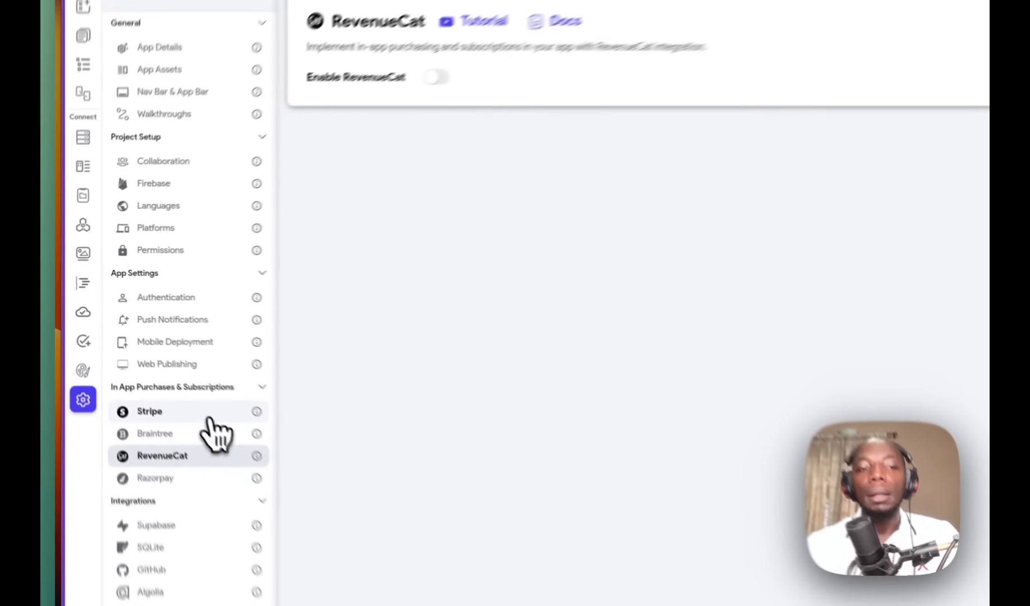
{"action": "left_click", "coordinate": [151, 351]}
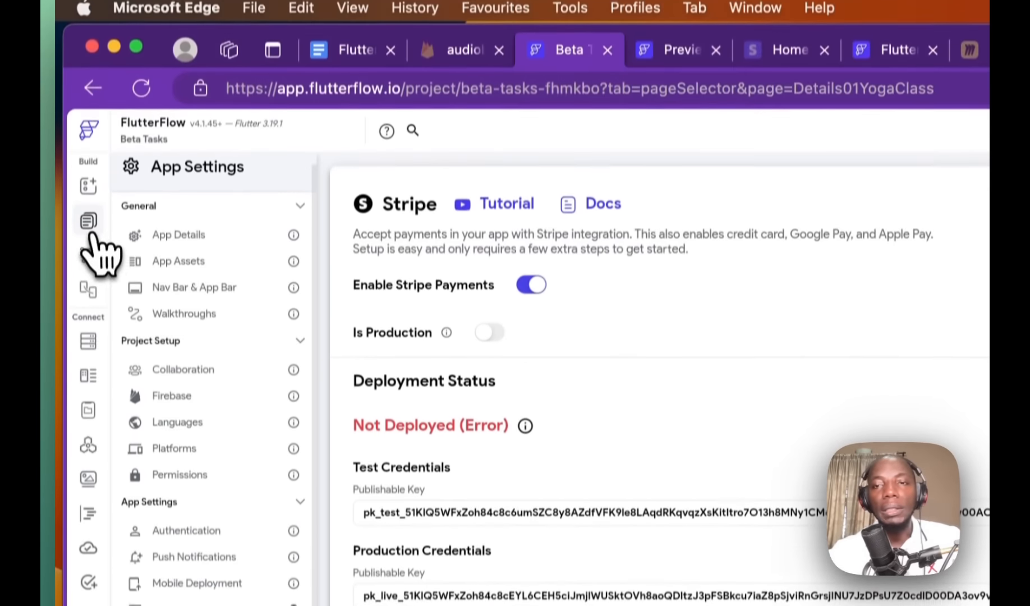
Step: Return to the Class Details page editor, then switch to the tutorial checklist document
{"action": "left_click", "coordinate": [90, 222]}
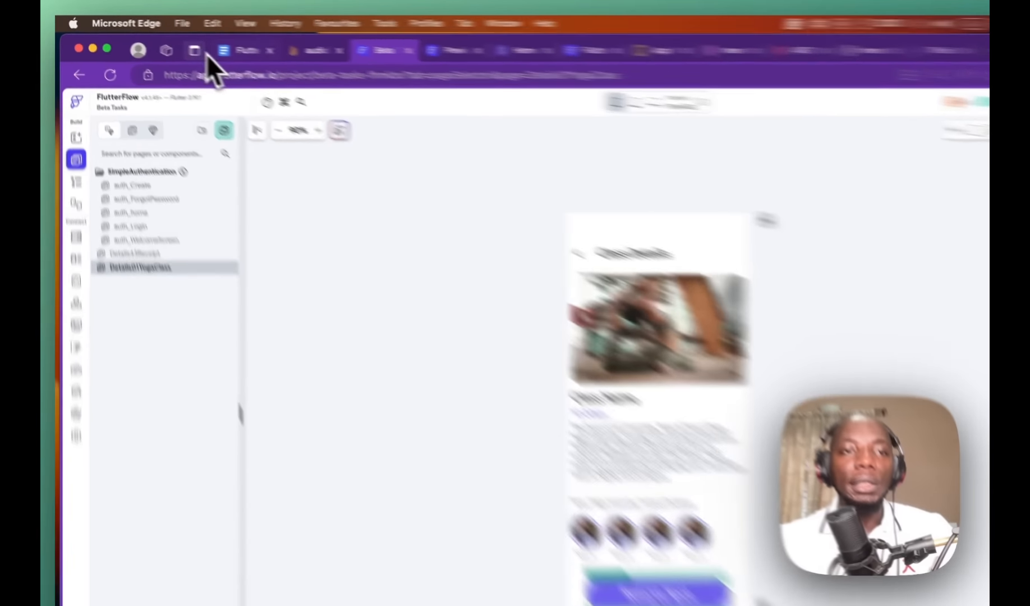
{"action": "left_click", "coordinate": [203, 43]}
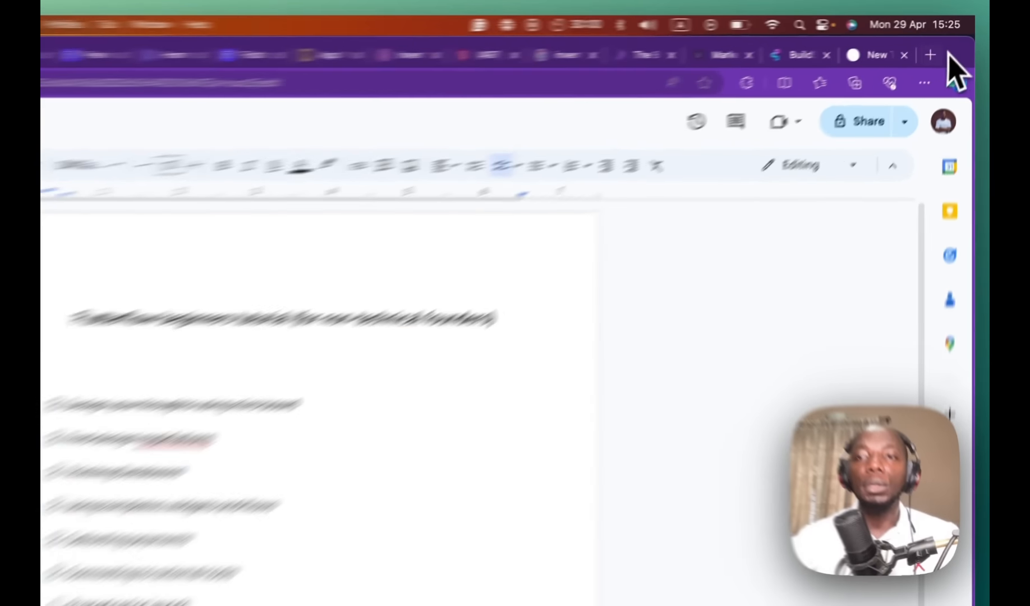
{"action": "left_click", "coordinate": [945, 42]}
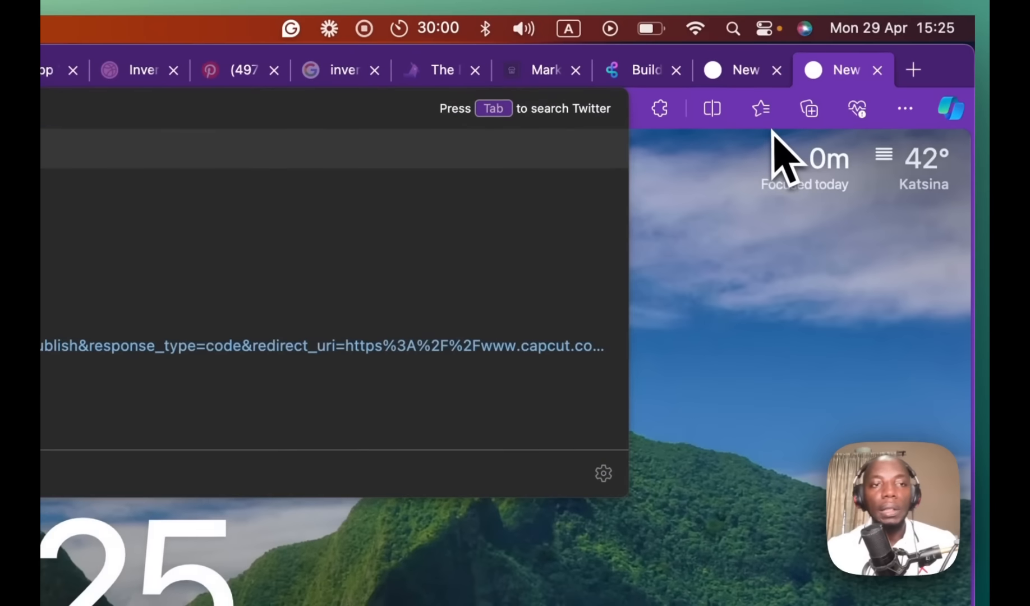
Step: Load Twitter and type '#buildinpublic' in a new post, then return to FlutterFlow's Class Details page
{"action": "key", "text": "Return"}
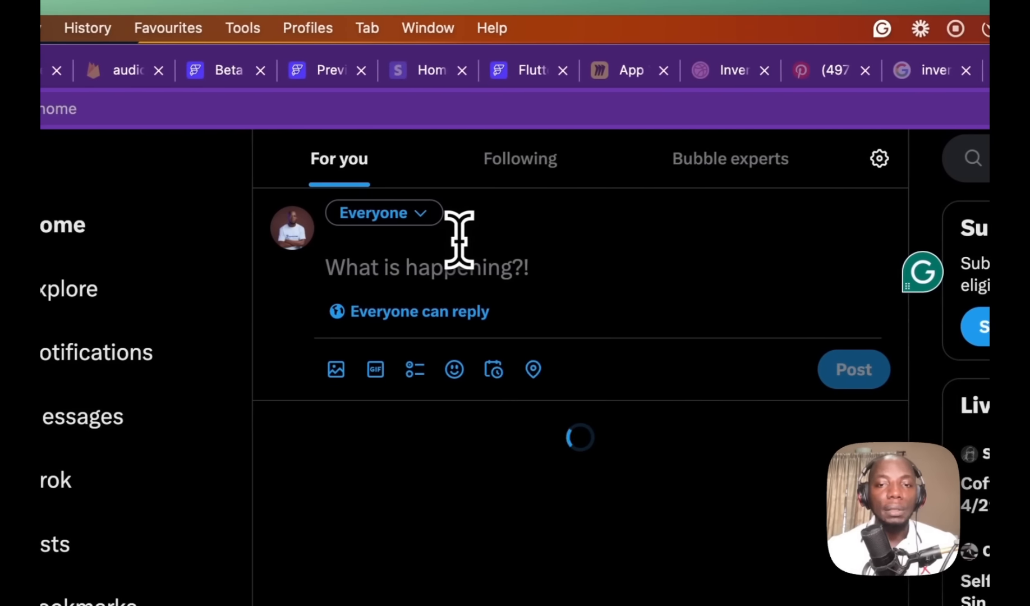
{"action": "type", "text": "3bu"}
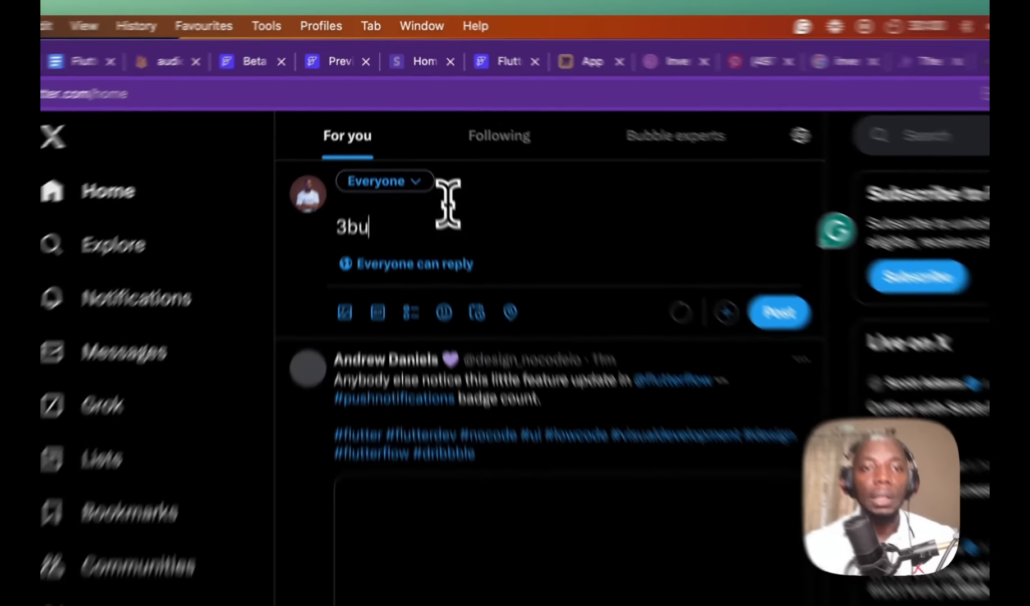
{"action": "key", "text": "BackSpace"}
{"action": "key", "text": "BackSpace"}
{"action": "key", "text": "BackSpace"}
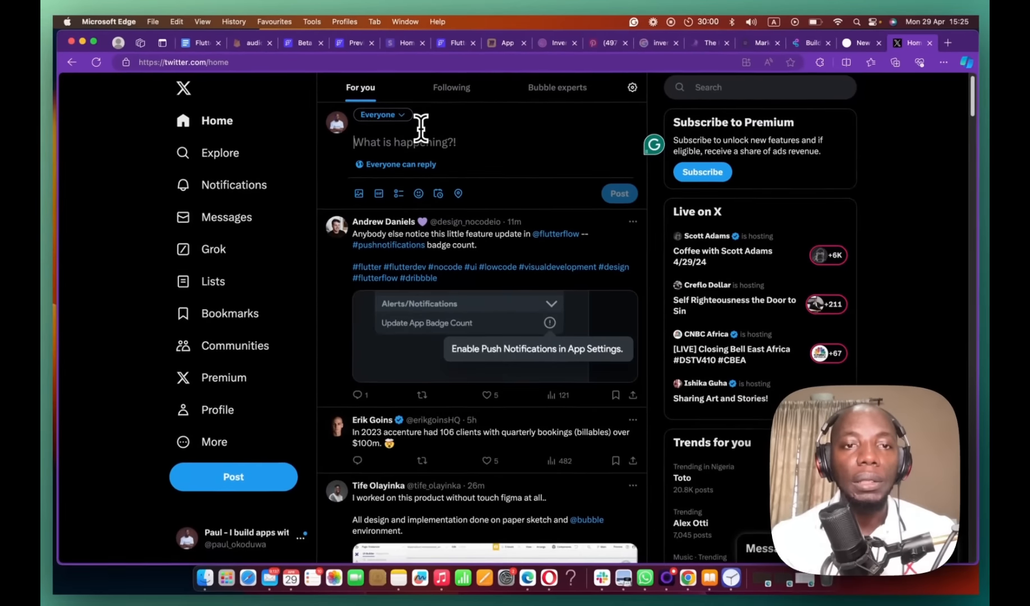
{"action": "type", "text": "#b"}
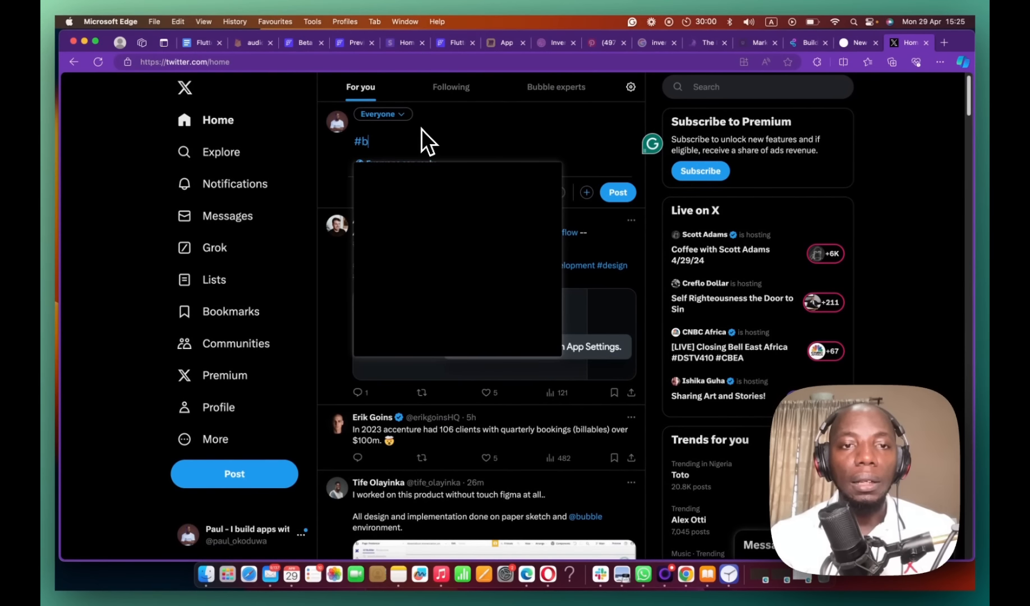
{"action": "type", "text": "uildinpub"}
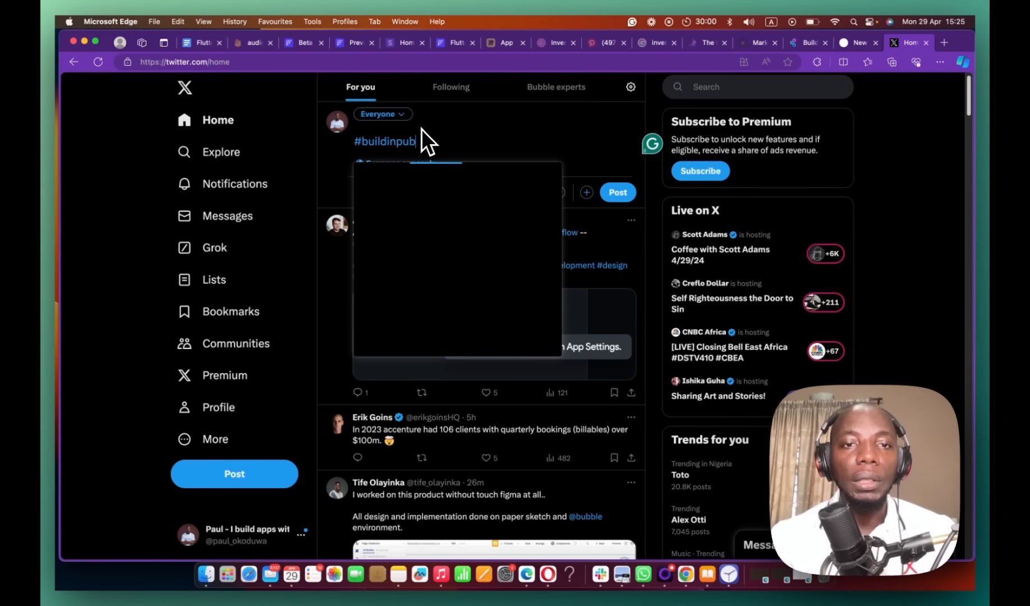
{"action": "type", "text": "lic"}
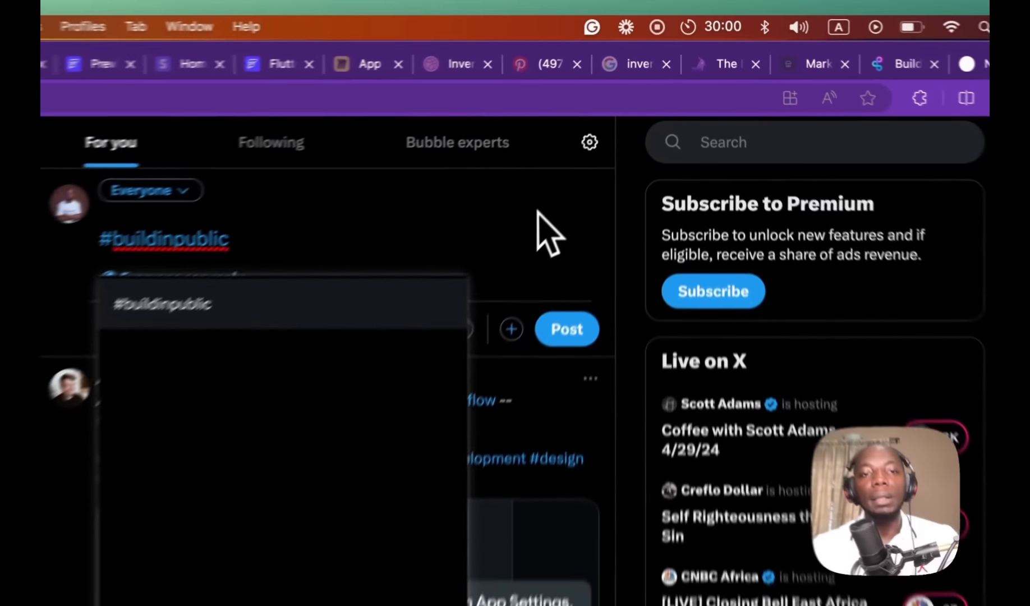
{"action": "left_click", "coordinate": [600, 127]}
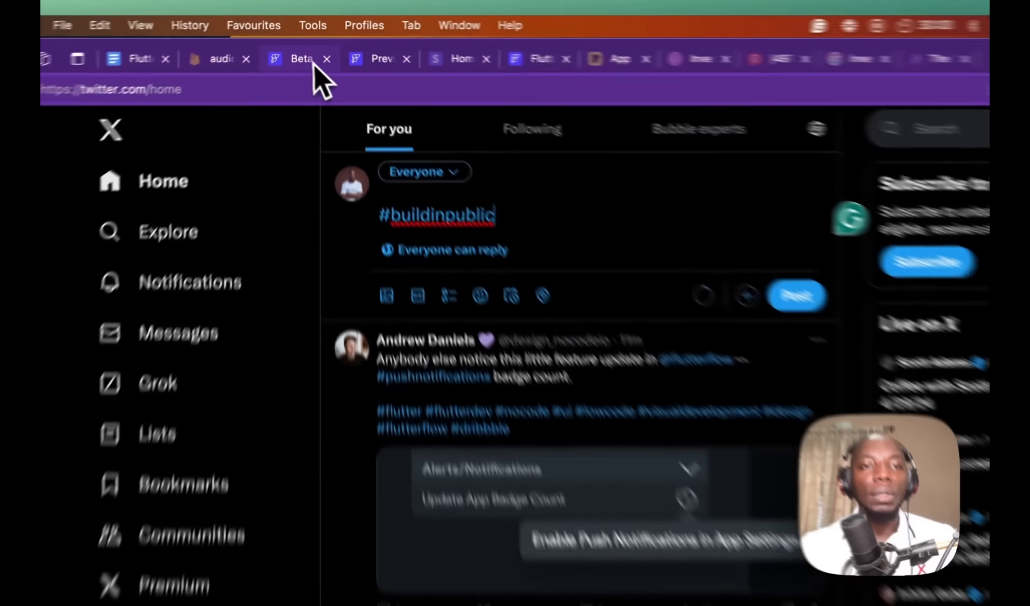
{"action": "left_click", "coordinate": [309, 42]}
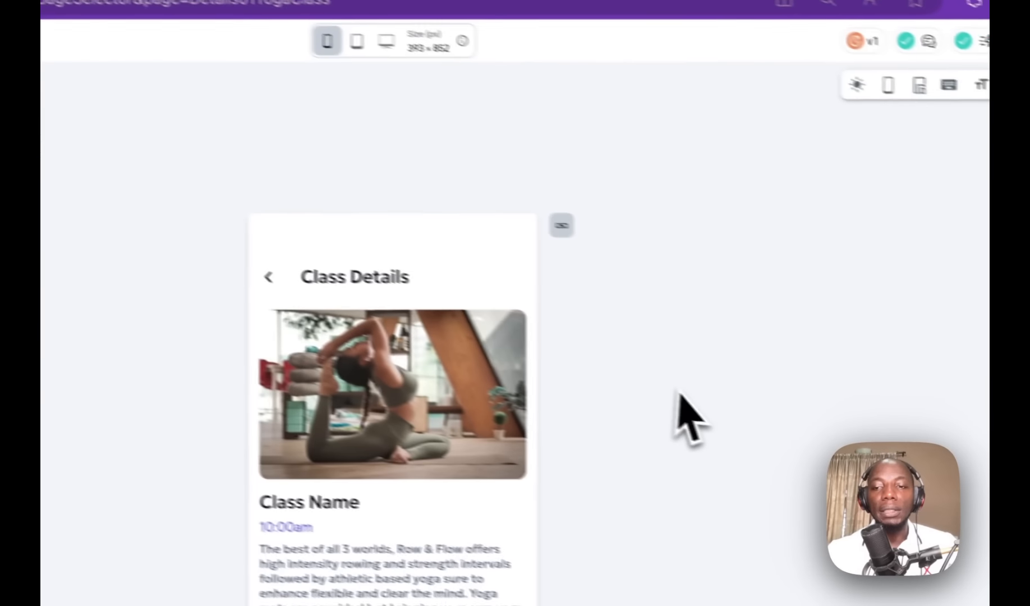